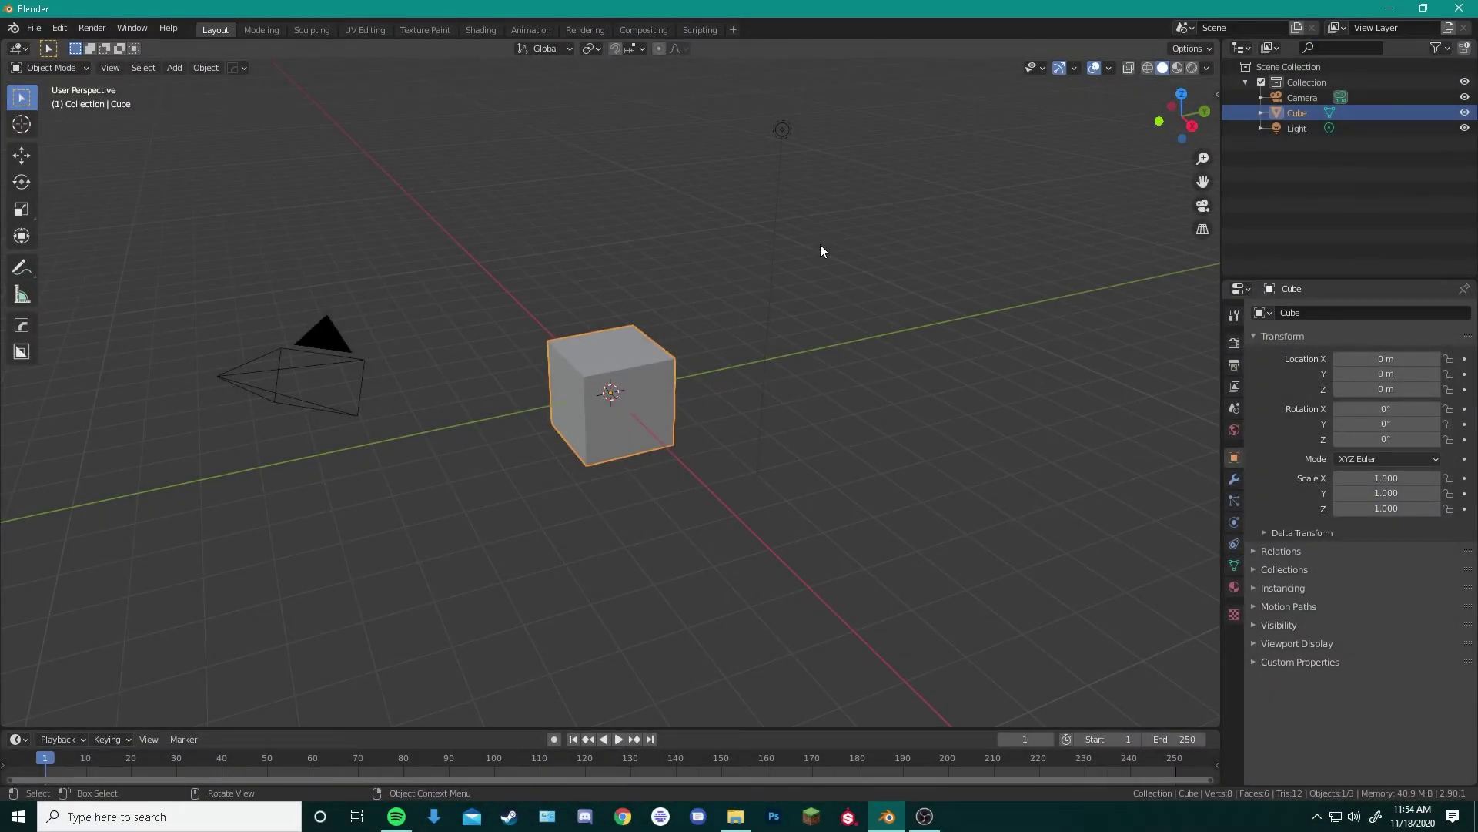
Select the default cube and delete it, leaving only the camera and light
left_click(657, 342)
left_click(626, 361)
key("x")
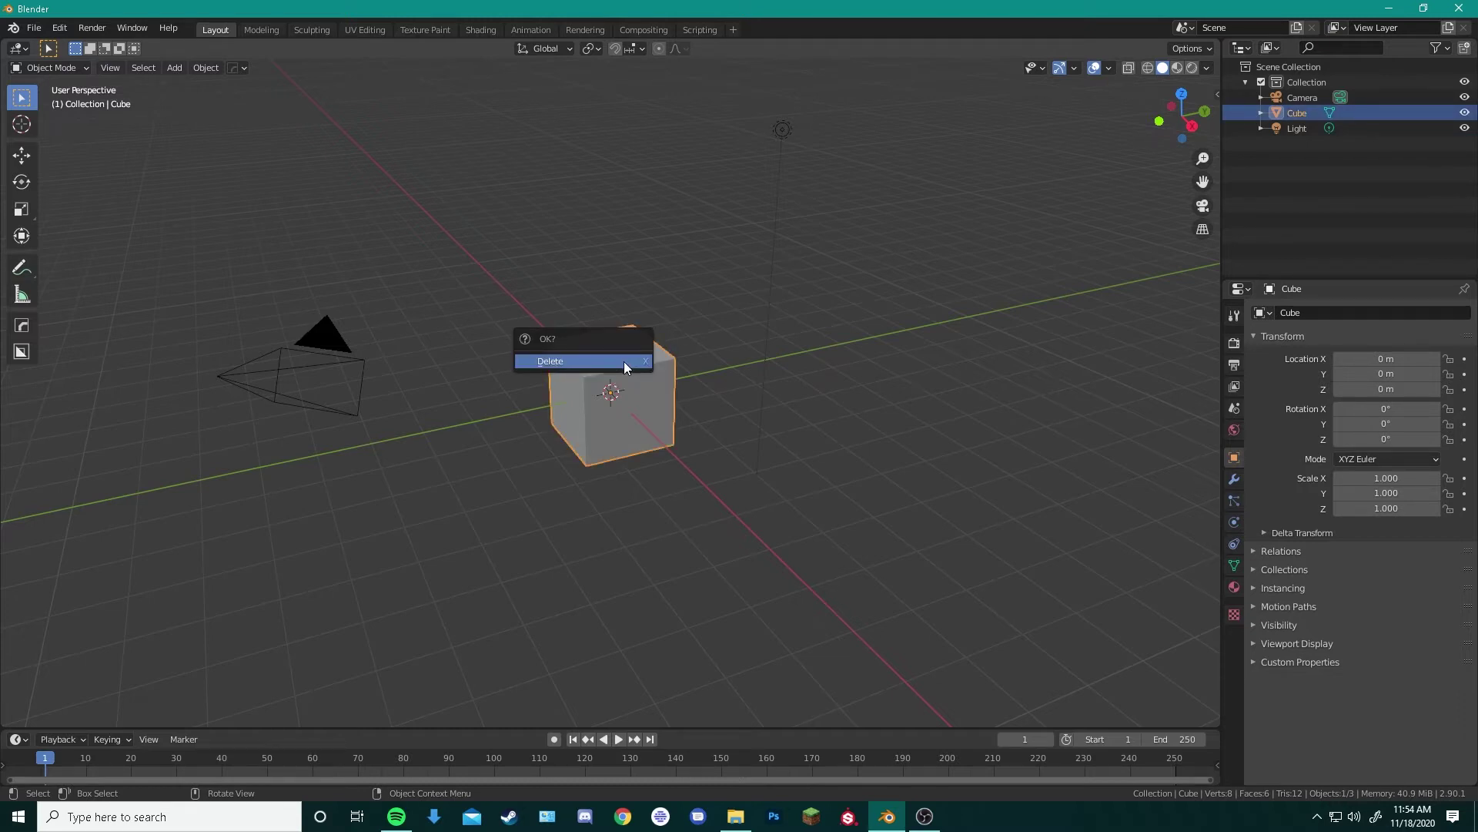
left_click(623, 362)
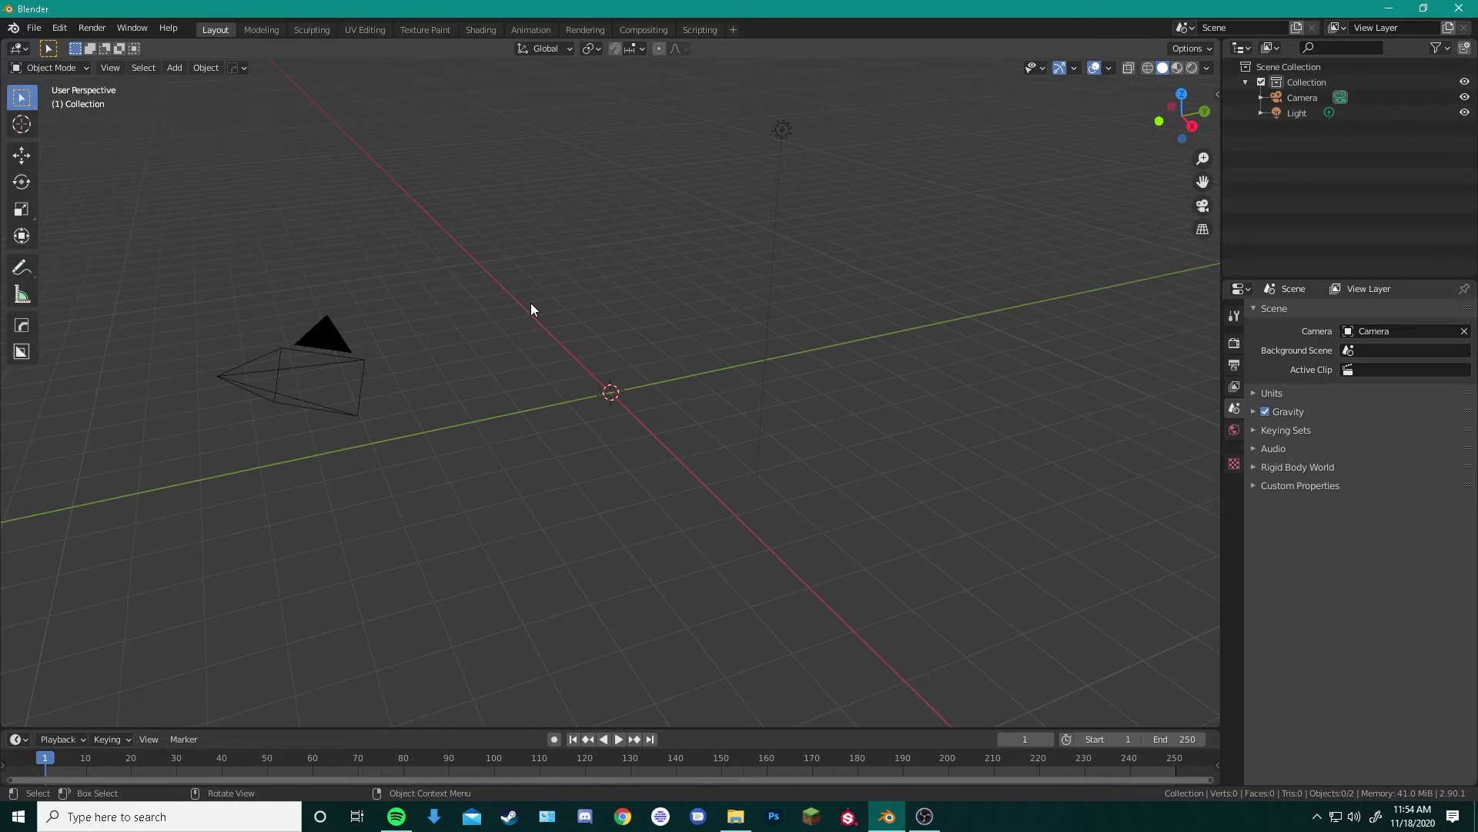
Open Preferences on the Add-ons section and scroll through the enabled add-ons
left_click(60, 28)
left_click(113, 248)
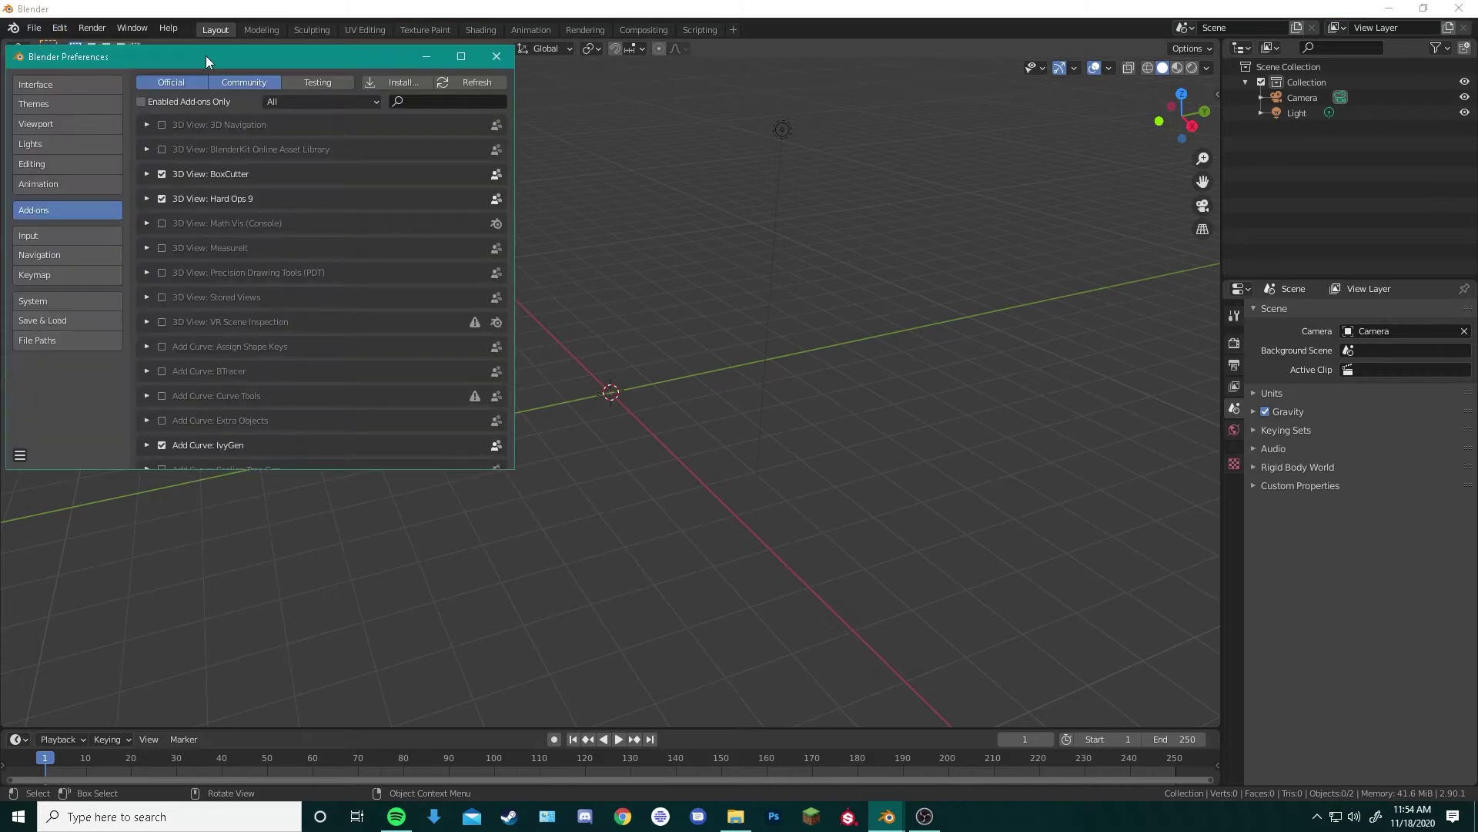
left_click_drag(108, 57, 566, 190)
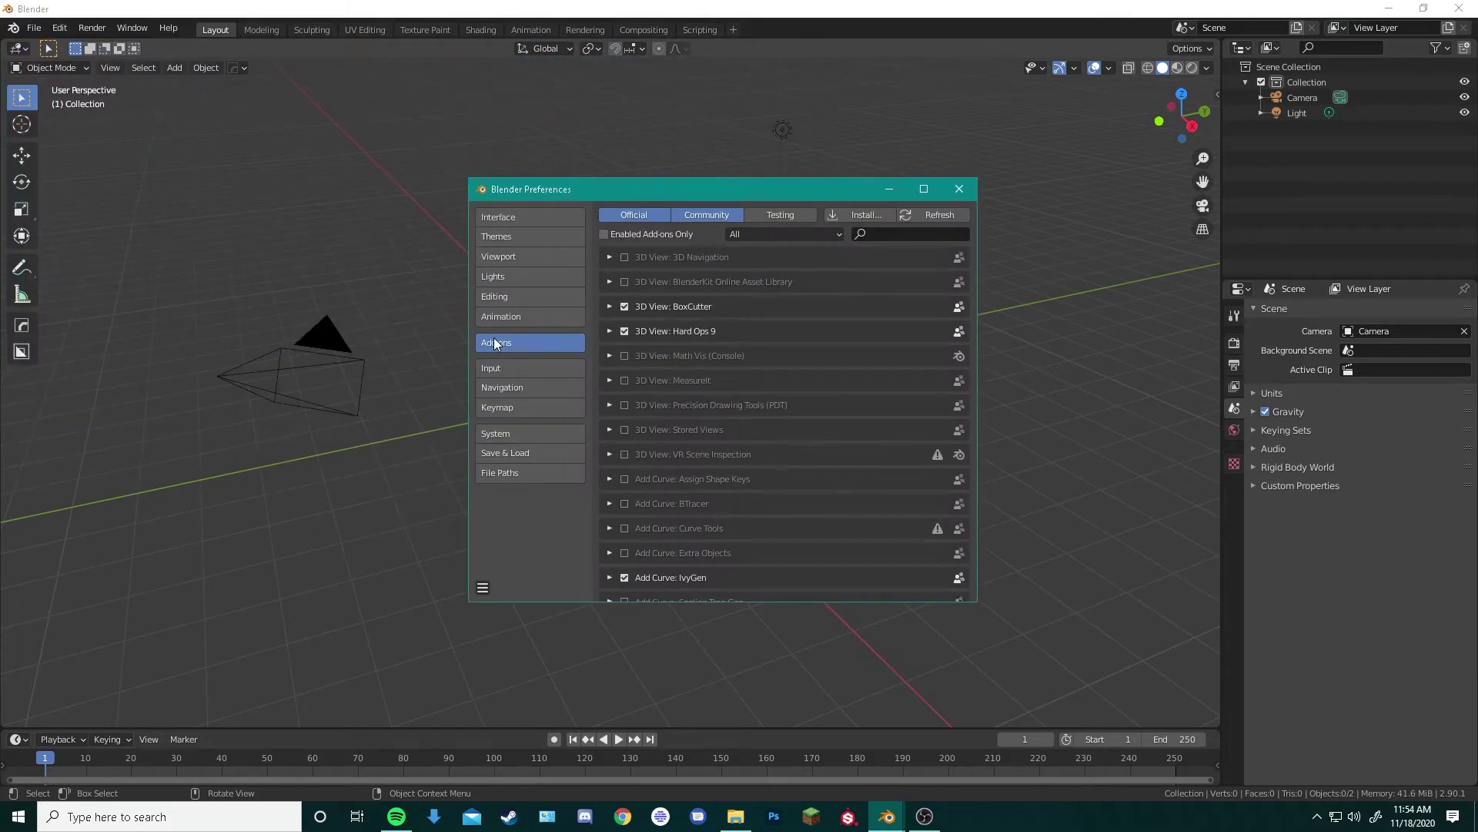
scroll(739, 455, "down", 6)
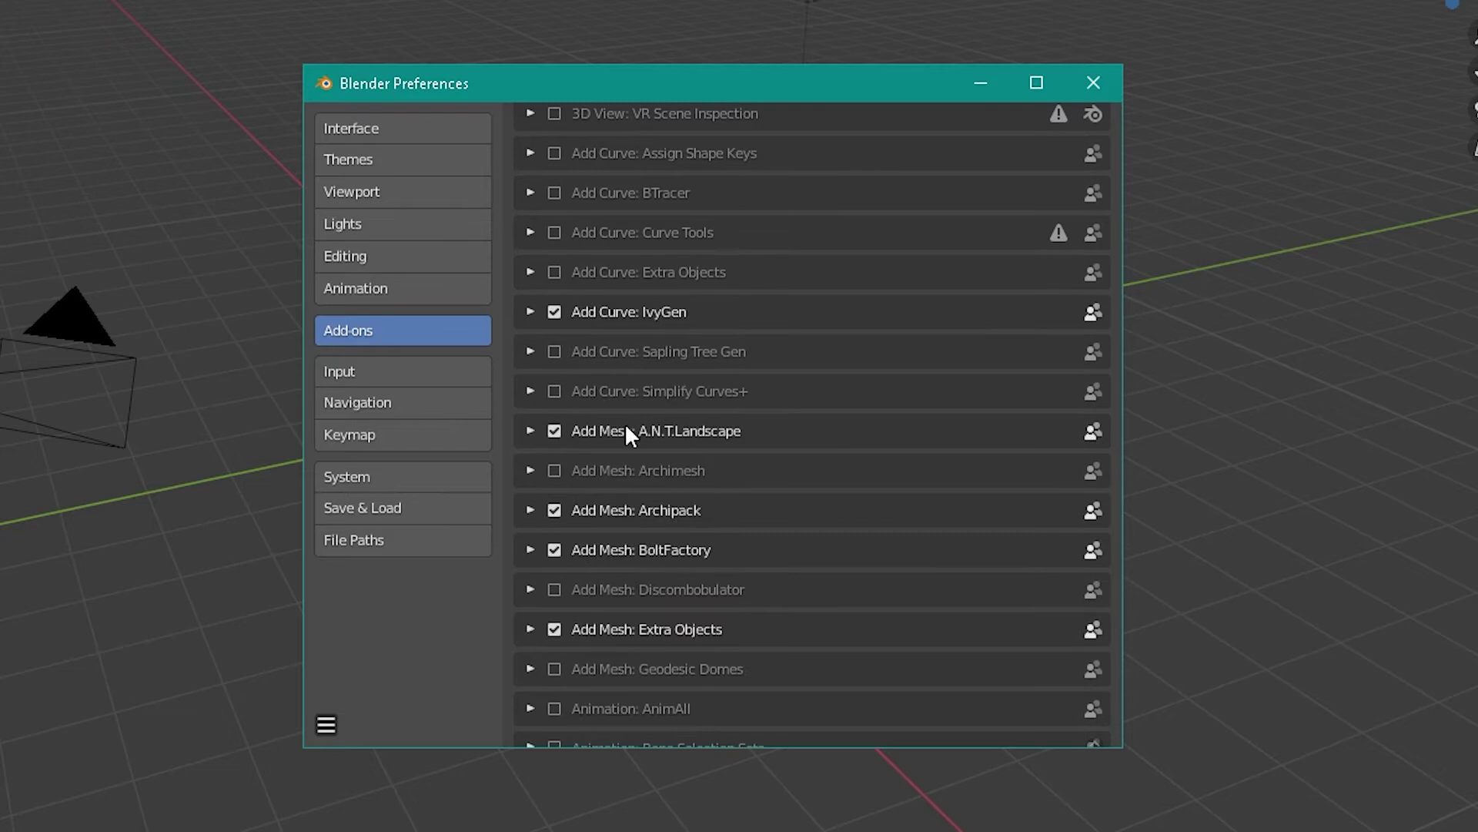
scroll(668, 433, "down", 15)
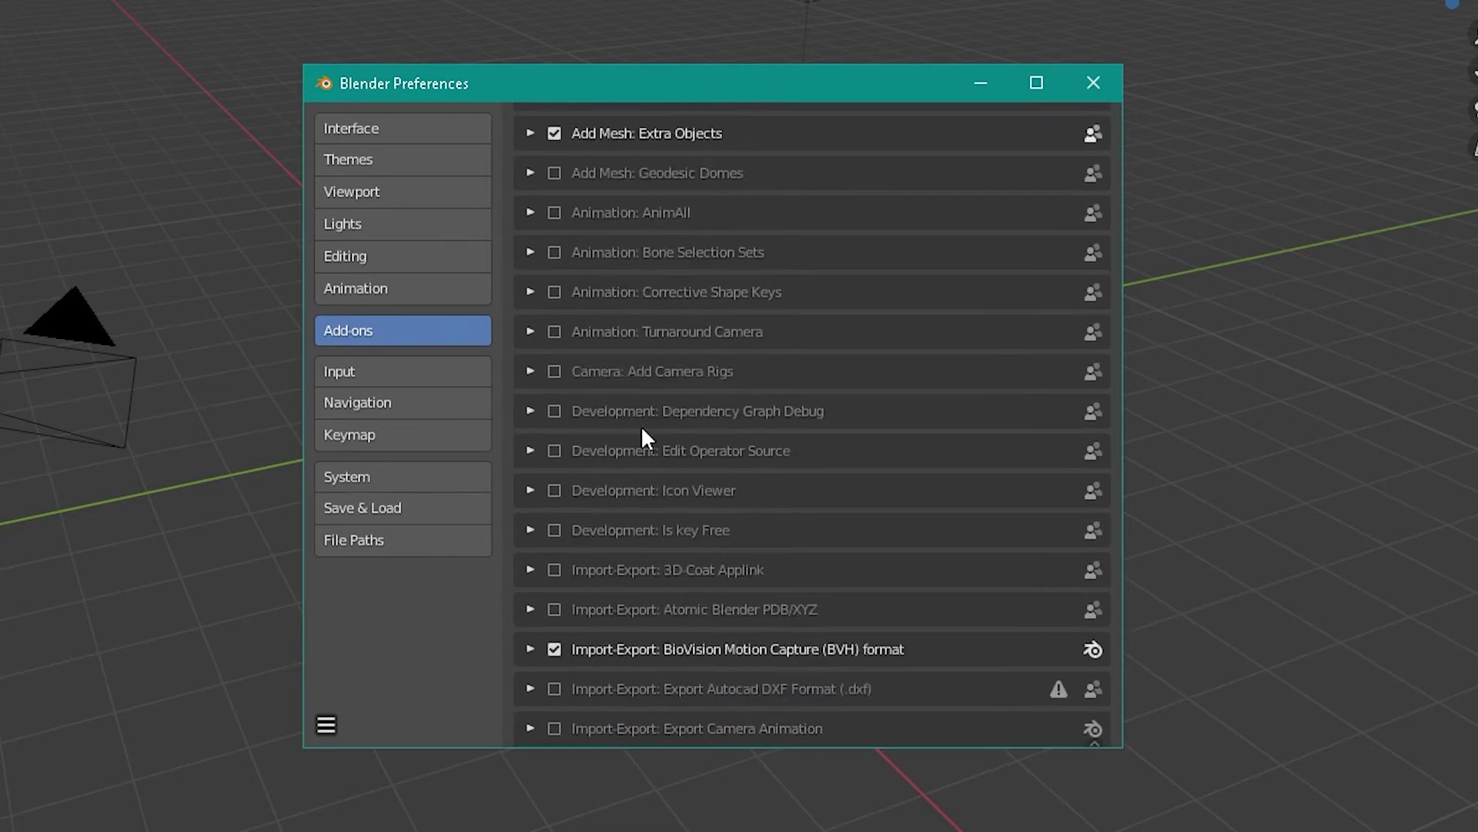
scroll(655, 440, "down", 4)
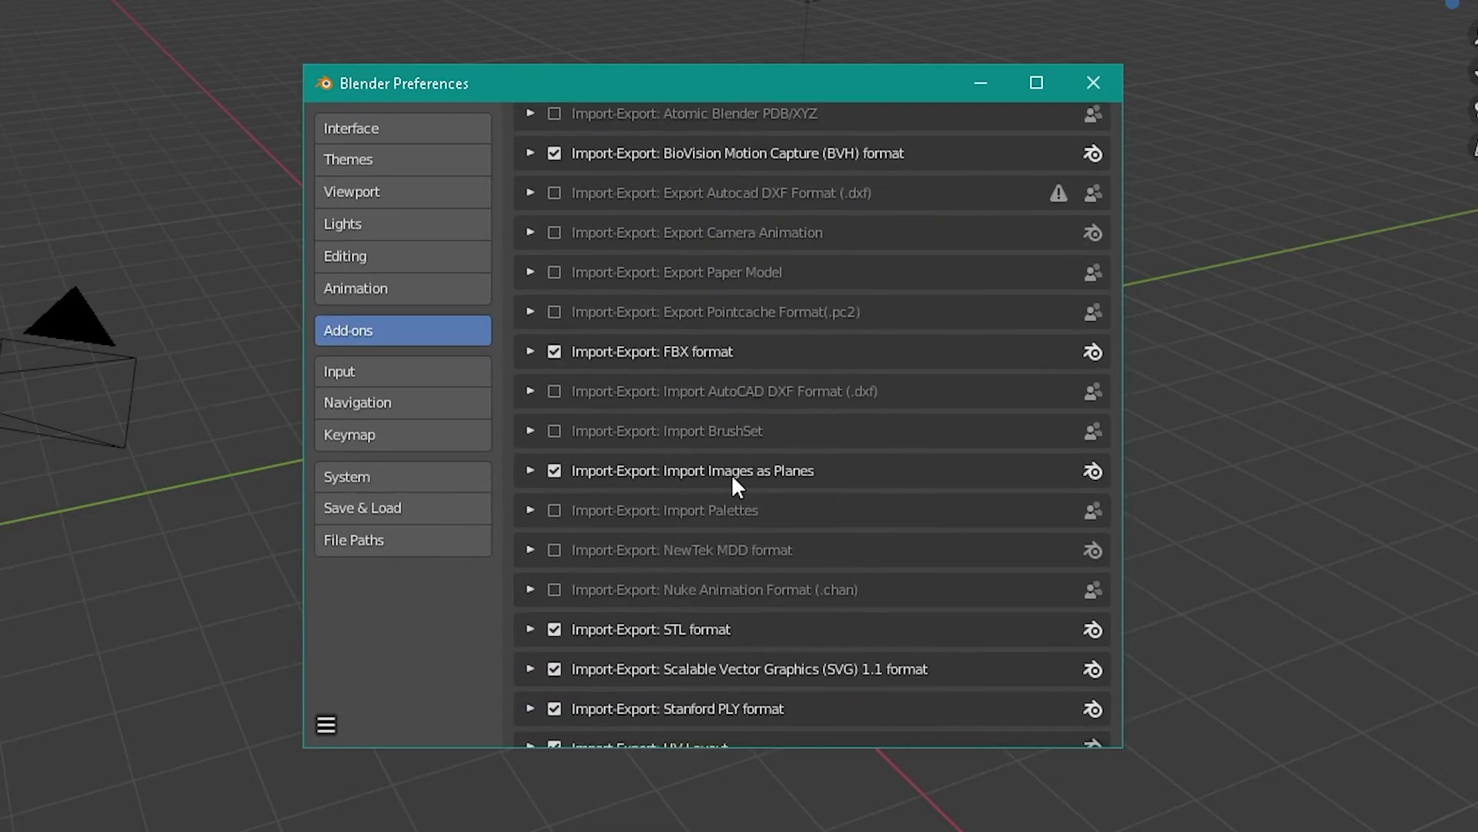
scroll(595, 485, "down", 20)
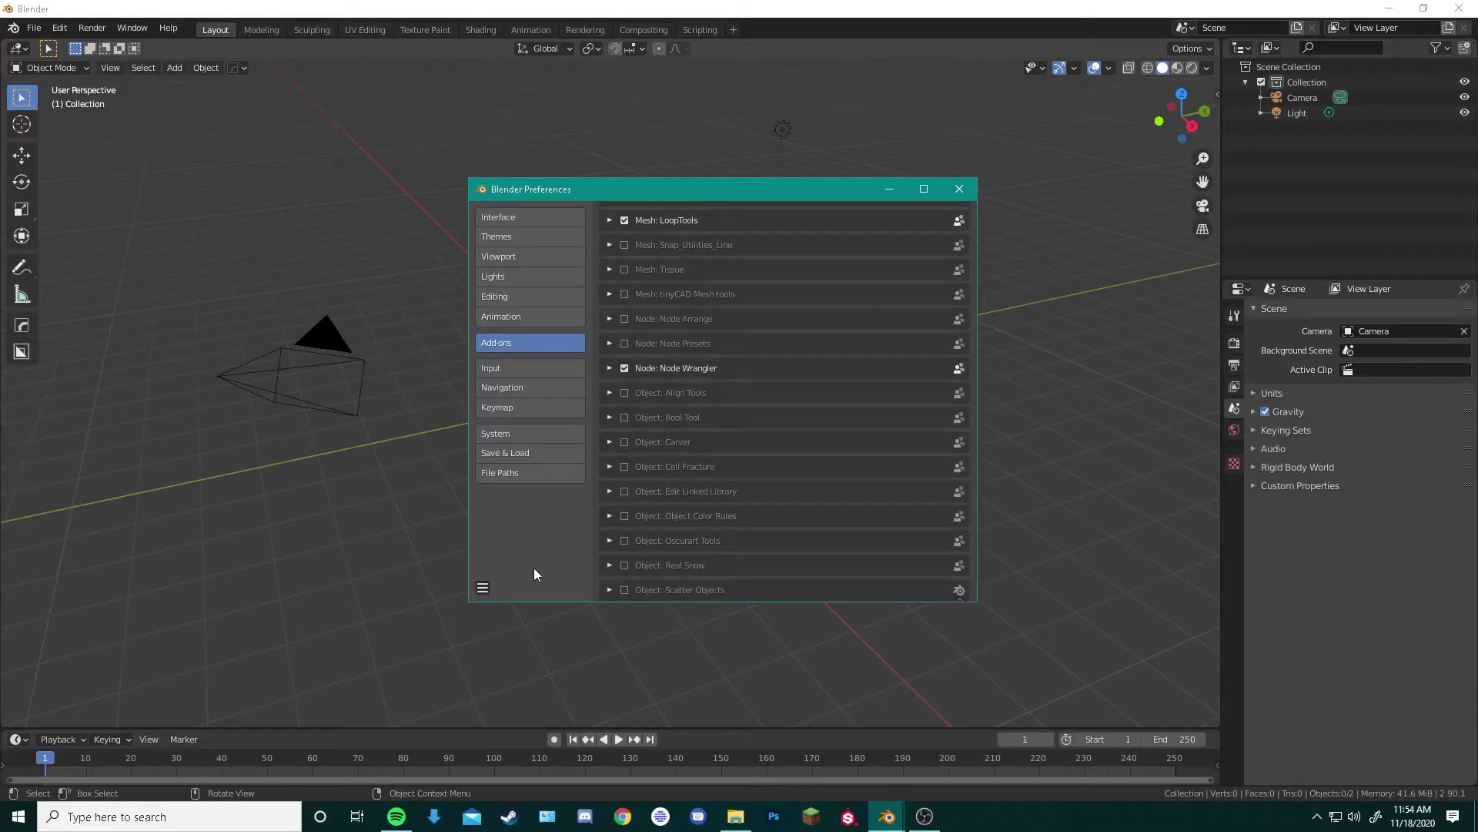
Save the preferences and close the Preferences window
left_click(482, 587)
left_click(542, 548)
left_click(959, 193)
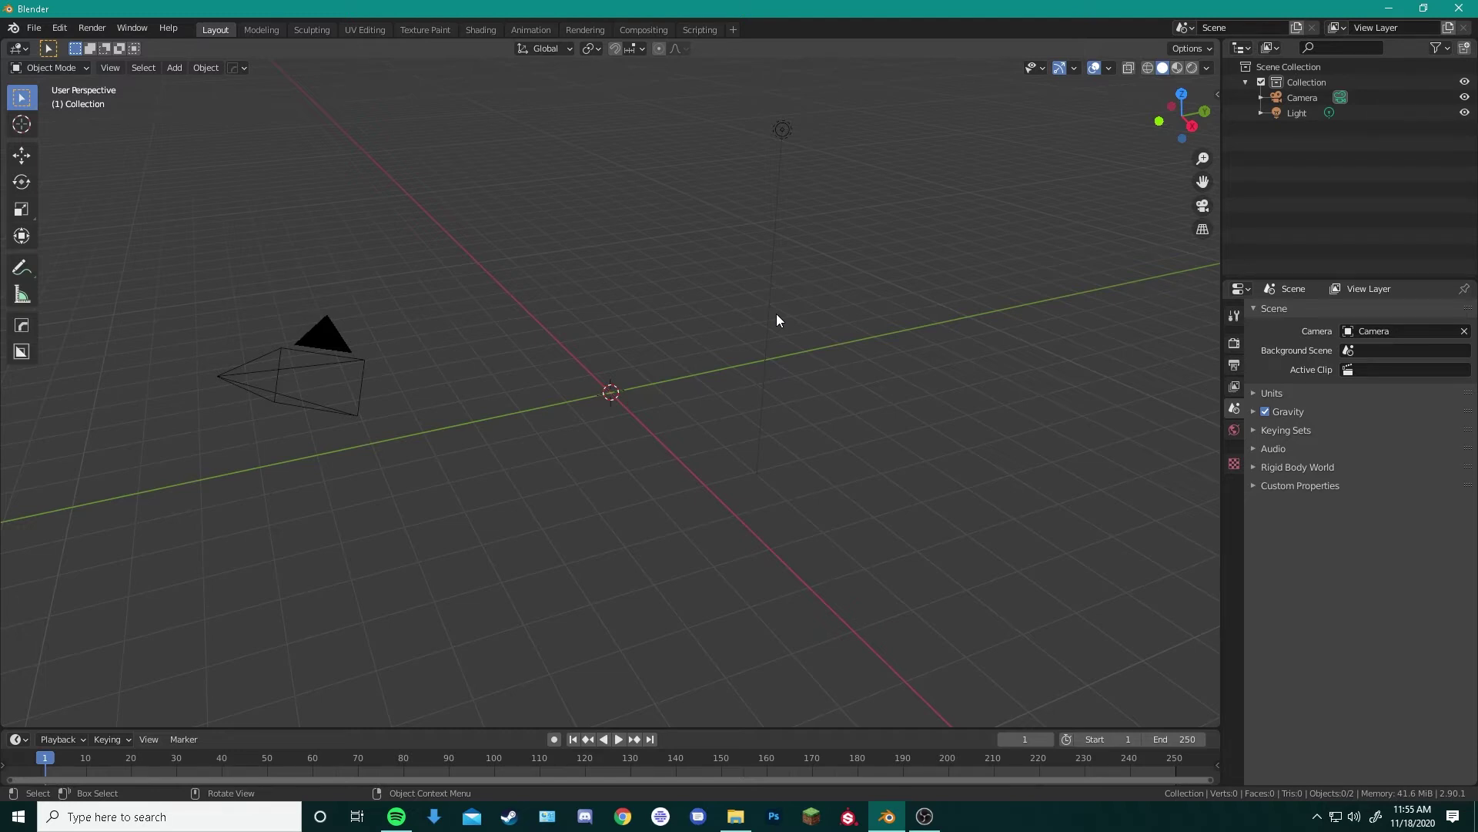
left_click(821, 316)
left_click(821, 317)
left_click(821, 317)
left_click(820, 316)
left_click(820, 317)
Add a Landscape mesh and apply a different terrain preset to it
key("shift+a")
mouse_move(677, 349)
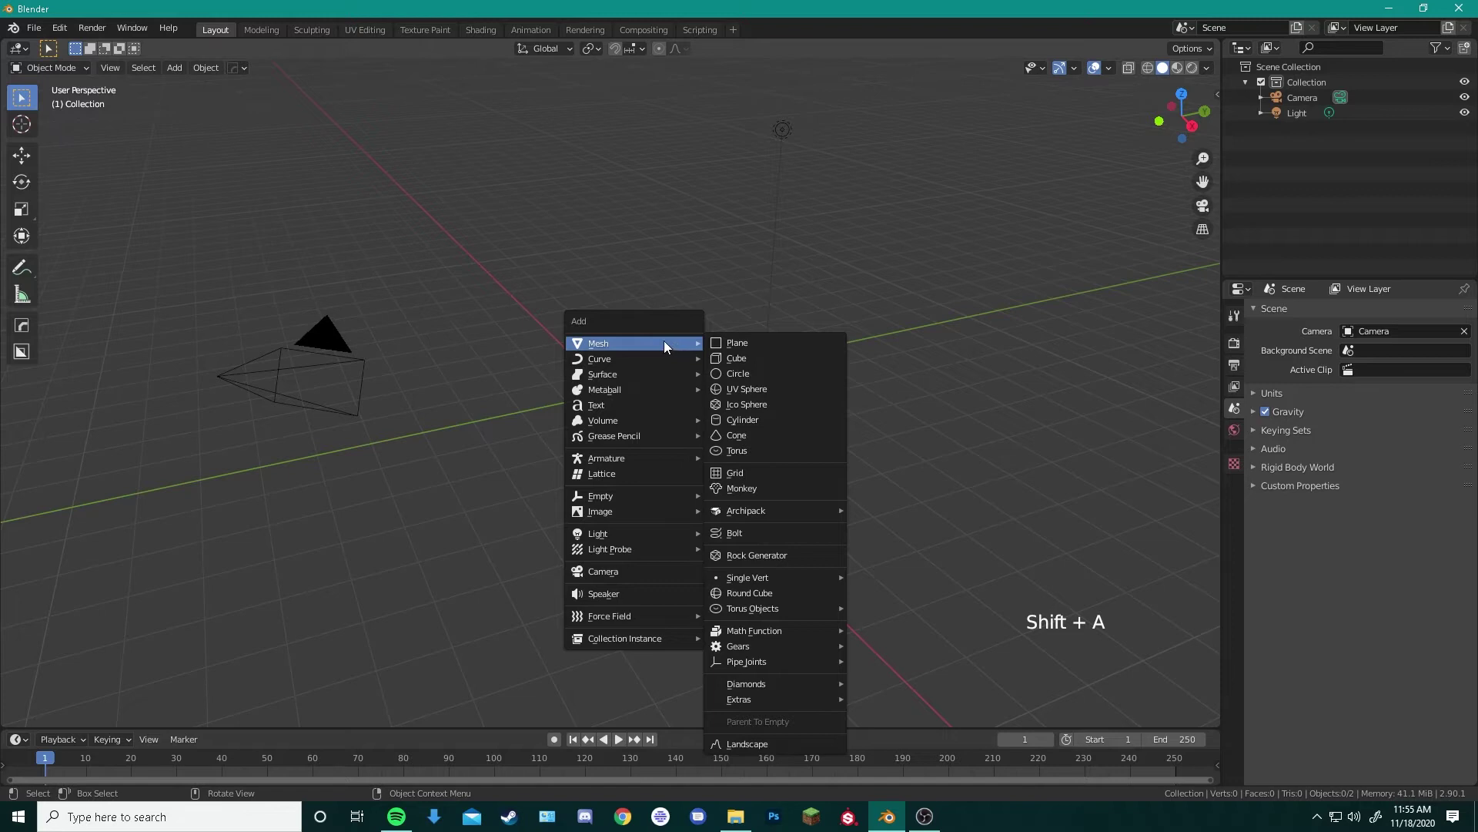
left_click(749, 745)
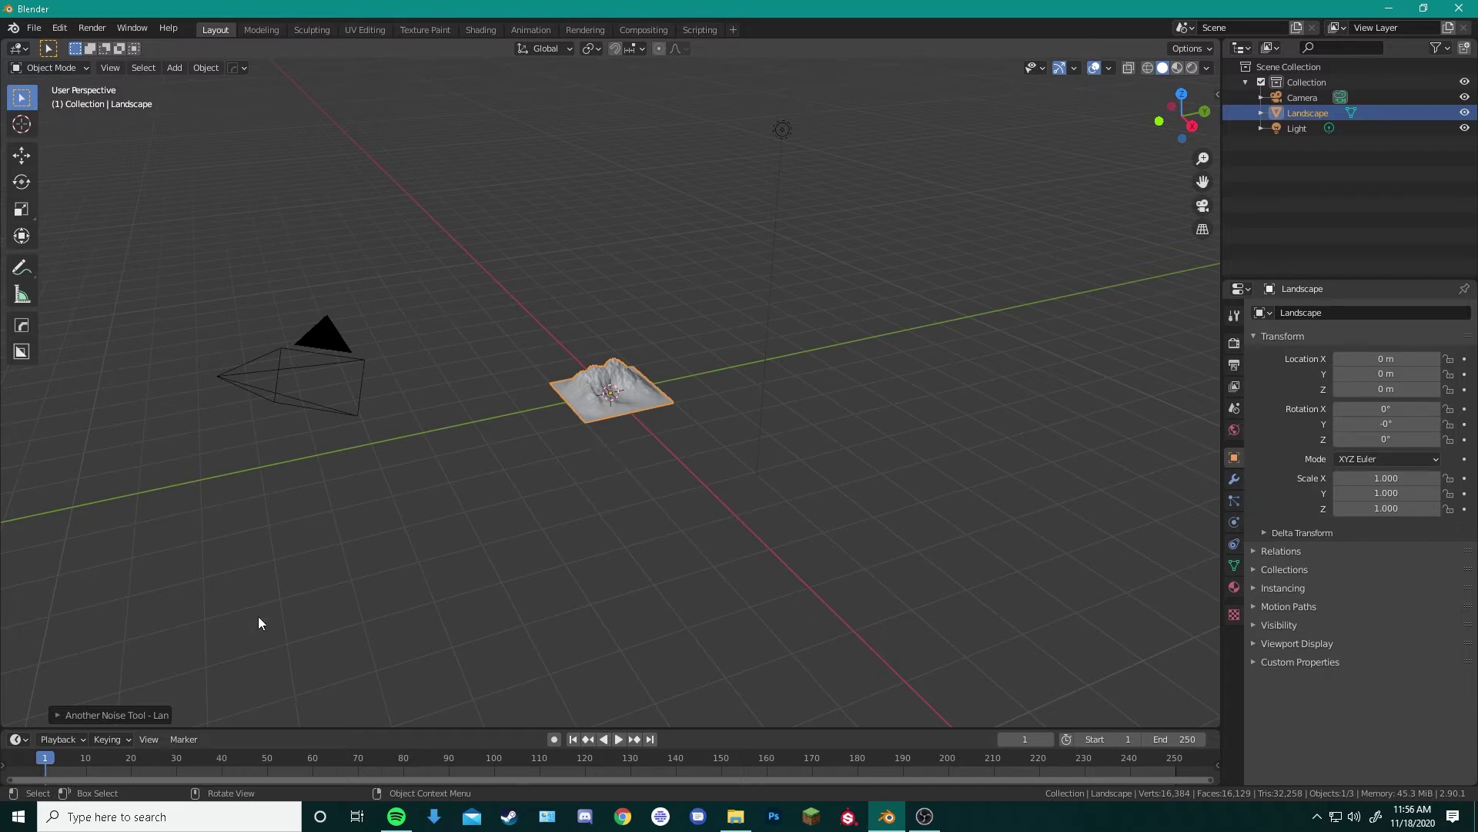
left_click(122, 712)
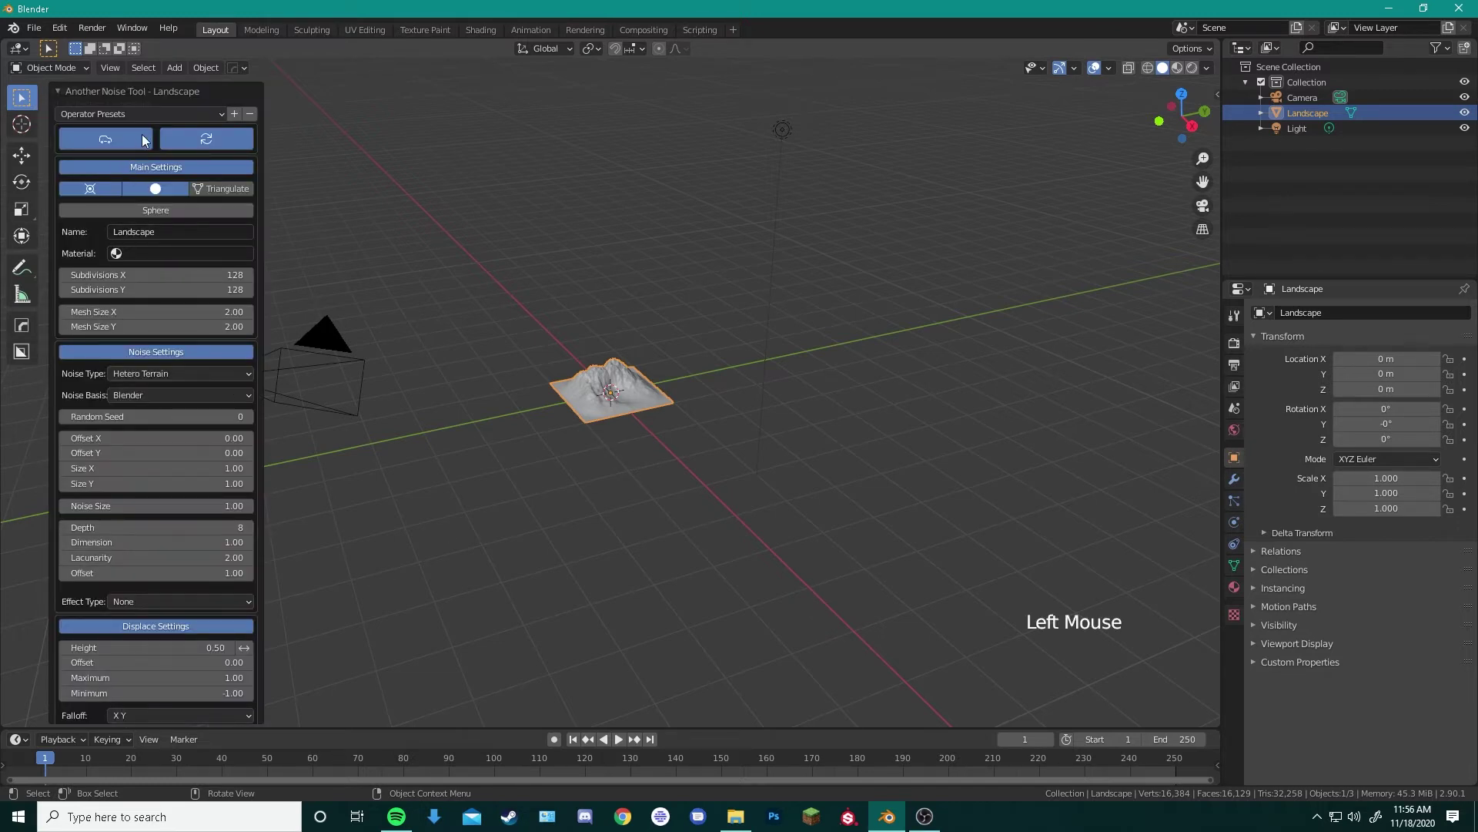
left_click(107, 113)
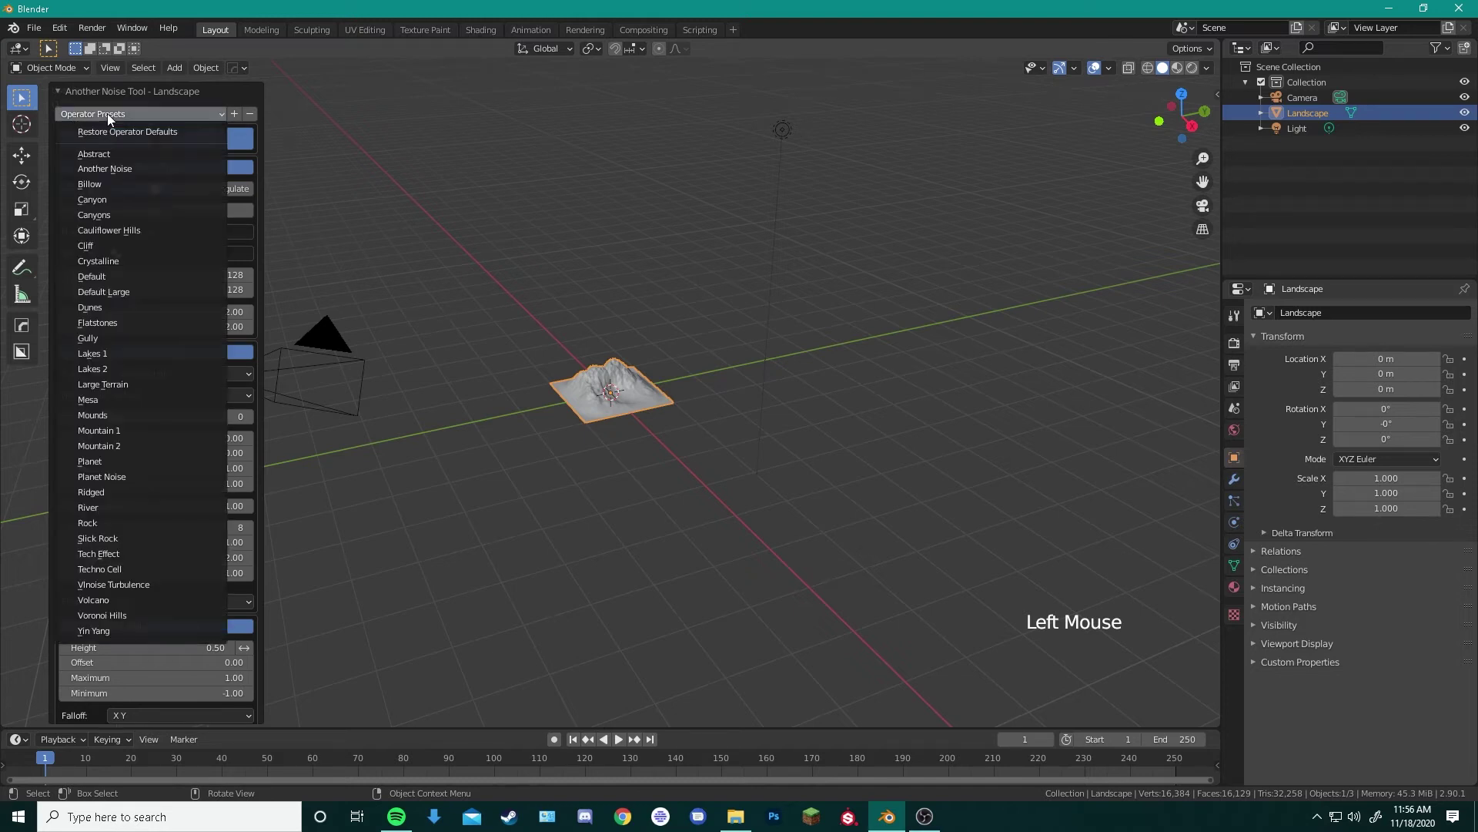
left_click(117, 311)
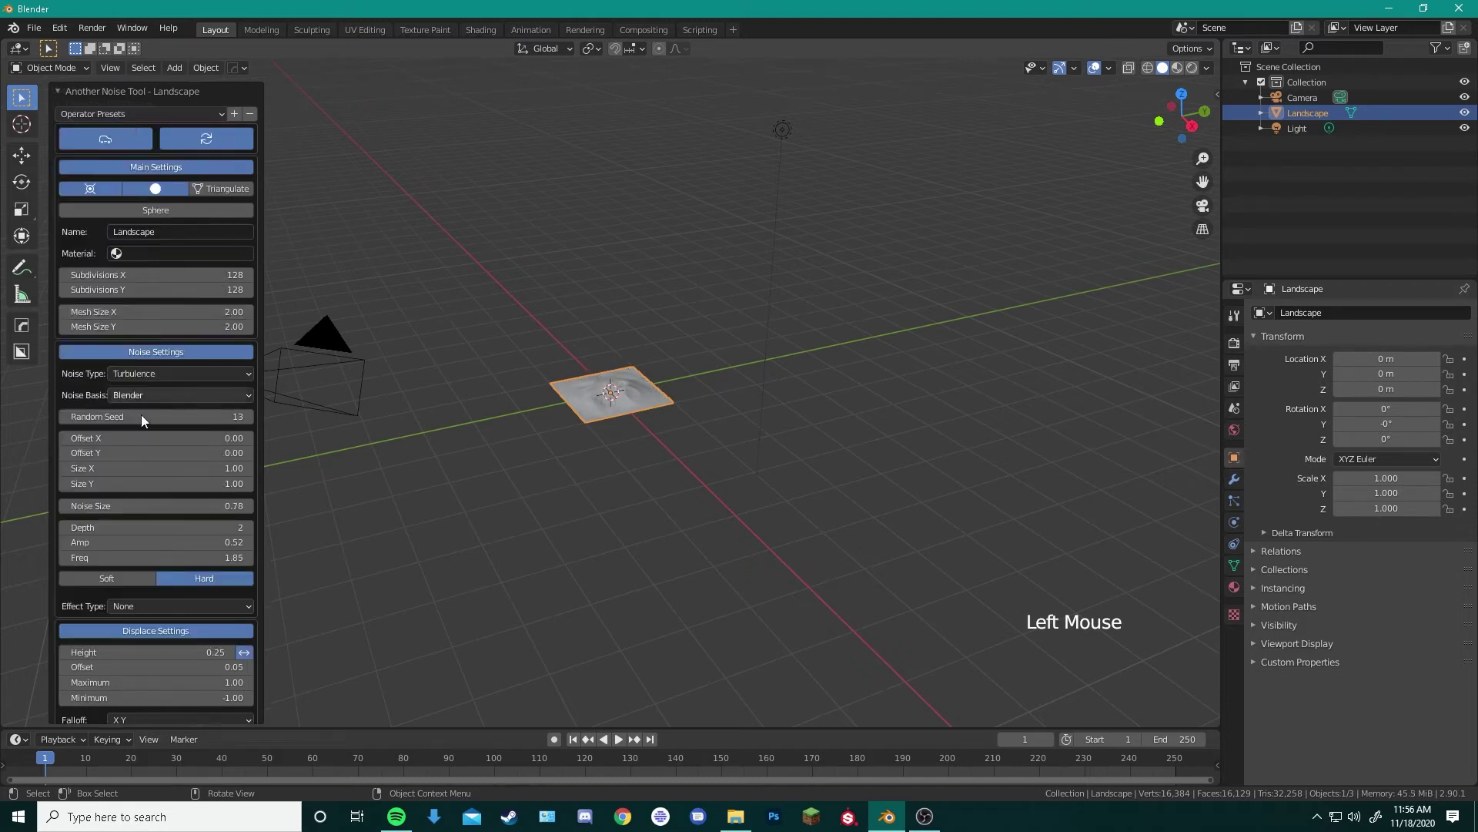
Set landscape Mesh Size to 50 × 50, noise Size X to 5, and raise Height to 0.98
left_click(224, 312)
type("50")
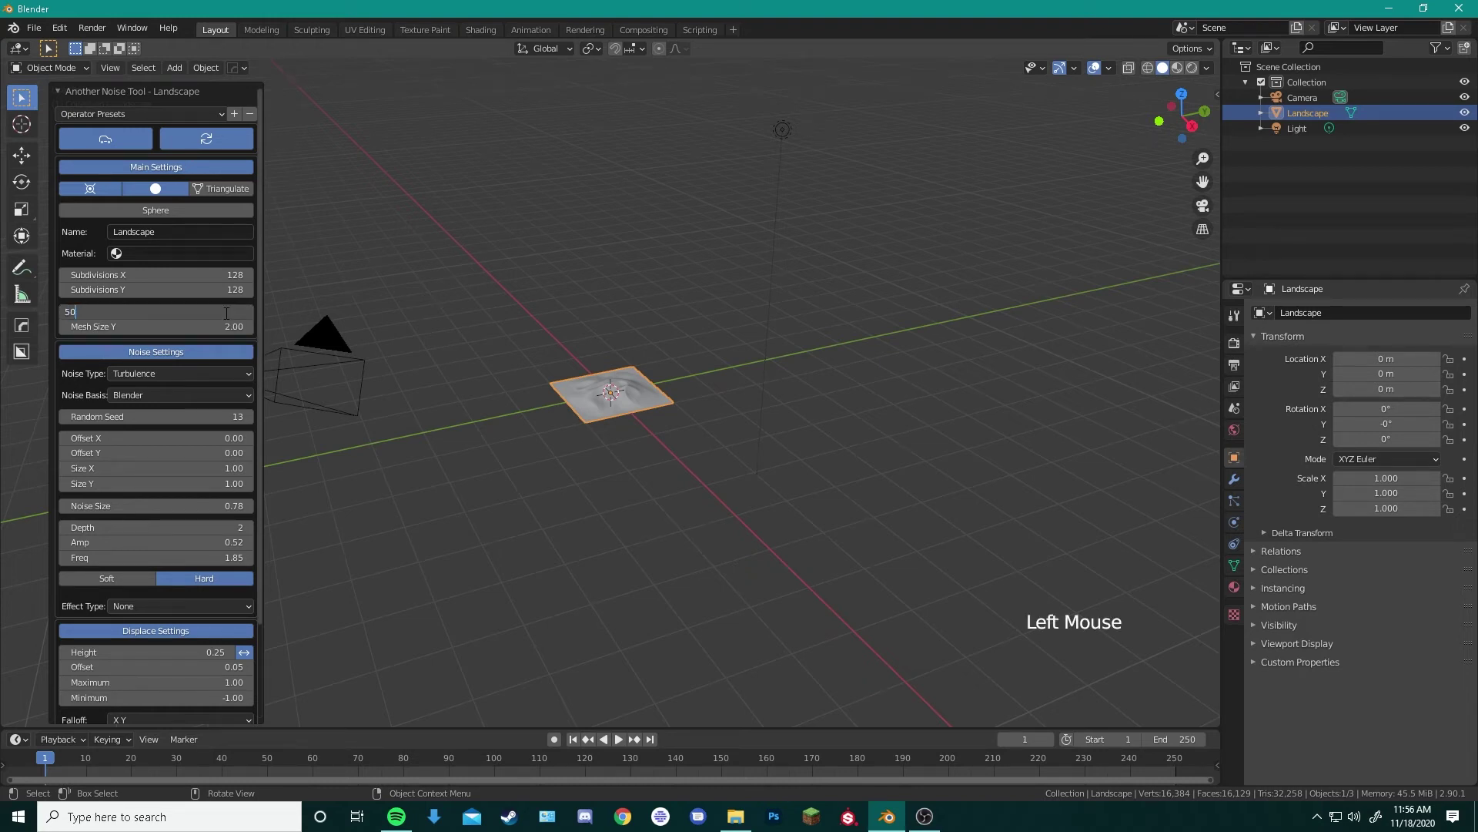
key("Tab")
type("50")
key("Tab")
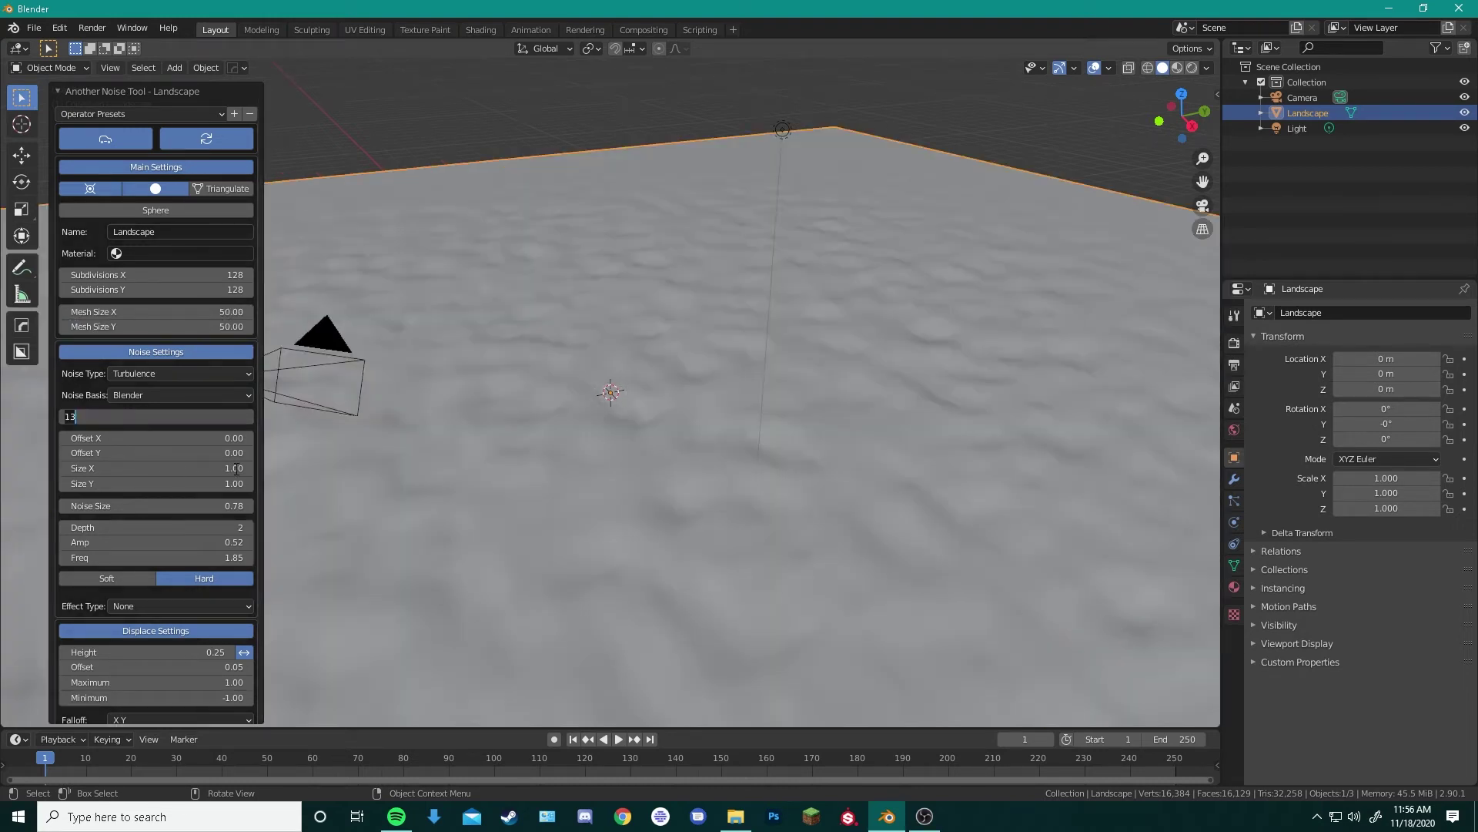
left_click(233, 467)
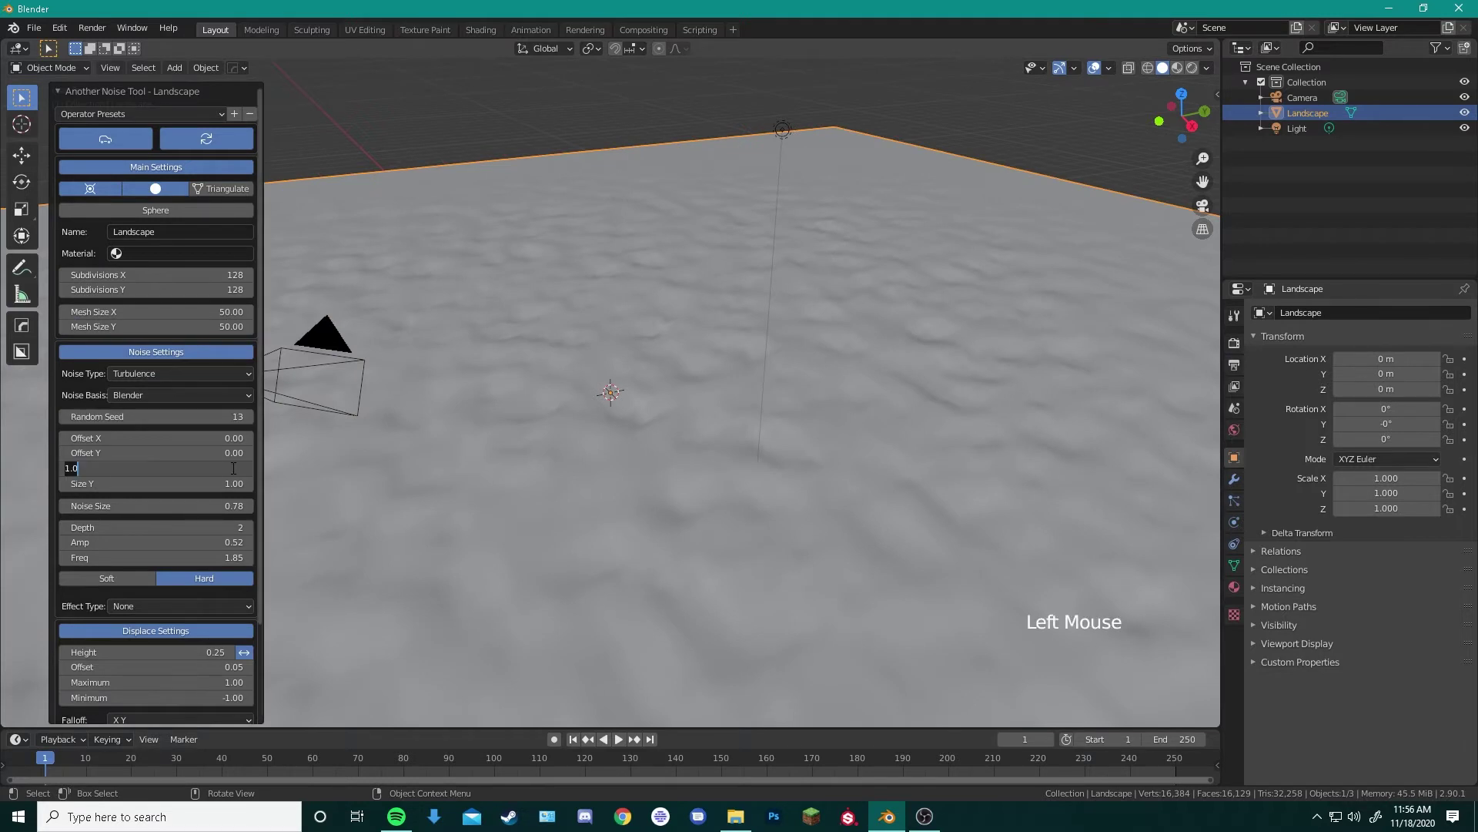
type("5")
key("Tab")
type("5")
key("Return")
scroll(616, 385, "down", 3)
left_click_drag(154, 652, 227, 667)
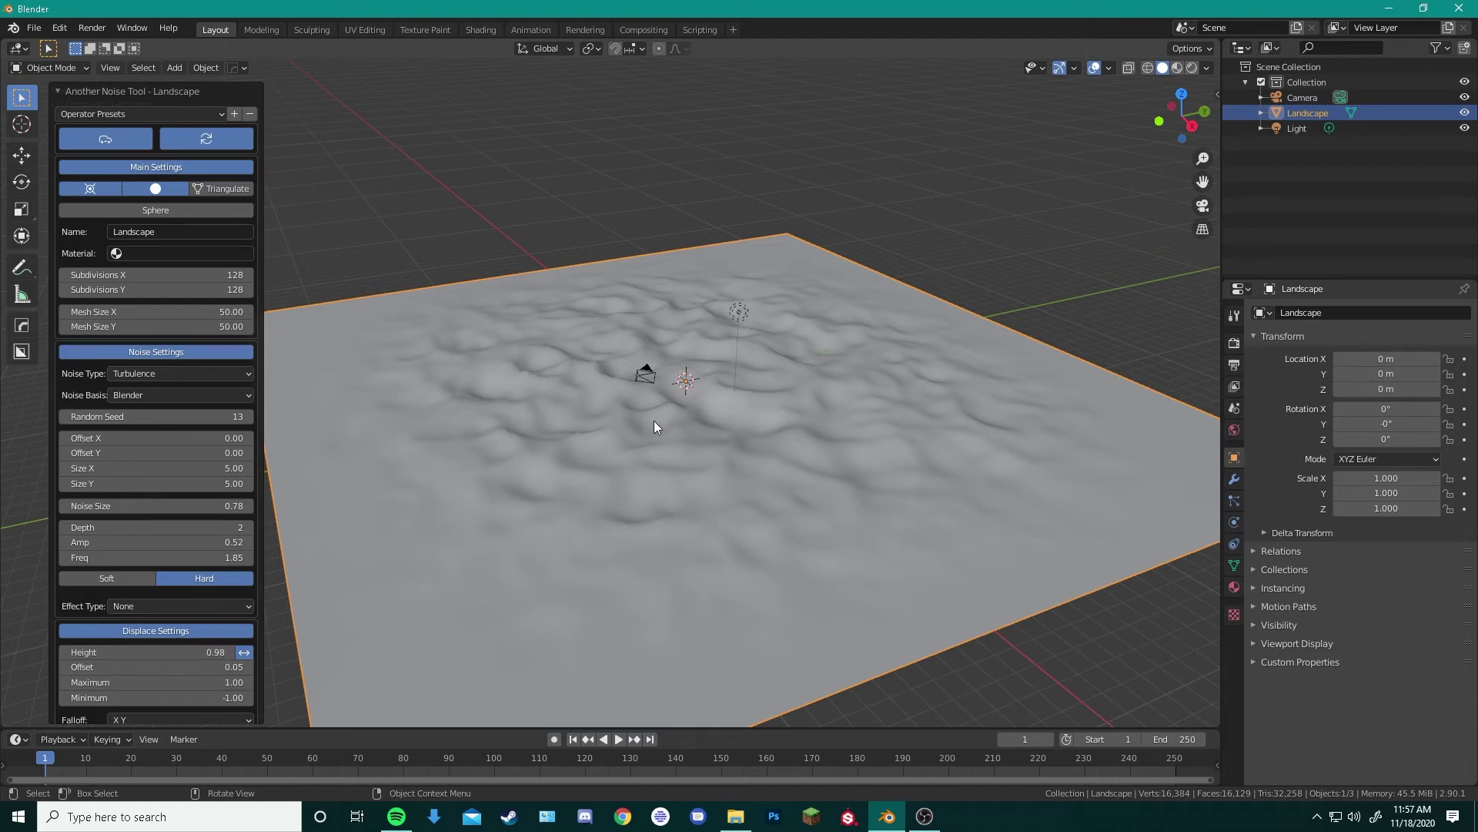
Switch the viewport to Rendered shading and orbit and zoom over the seabed terrain
key("KP_0")
key("KP_0")
key("KP_0")
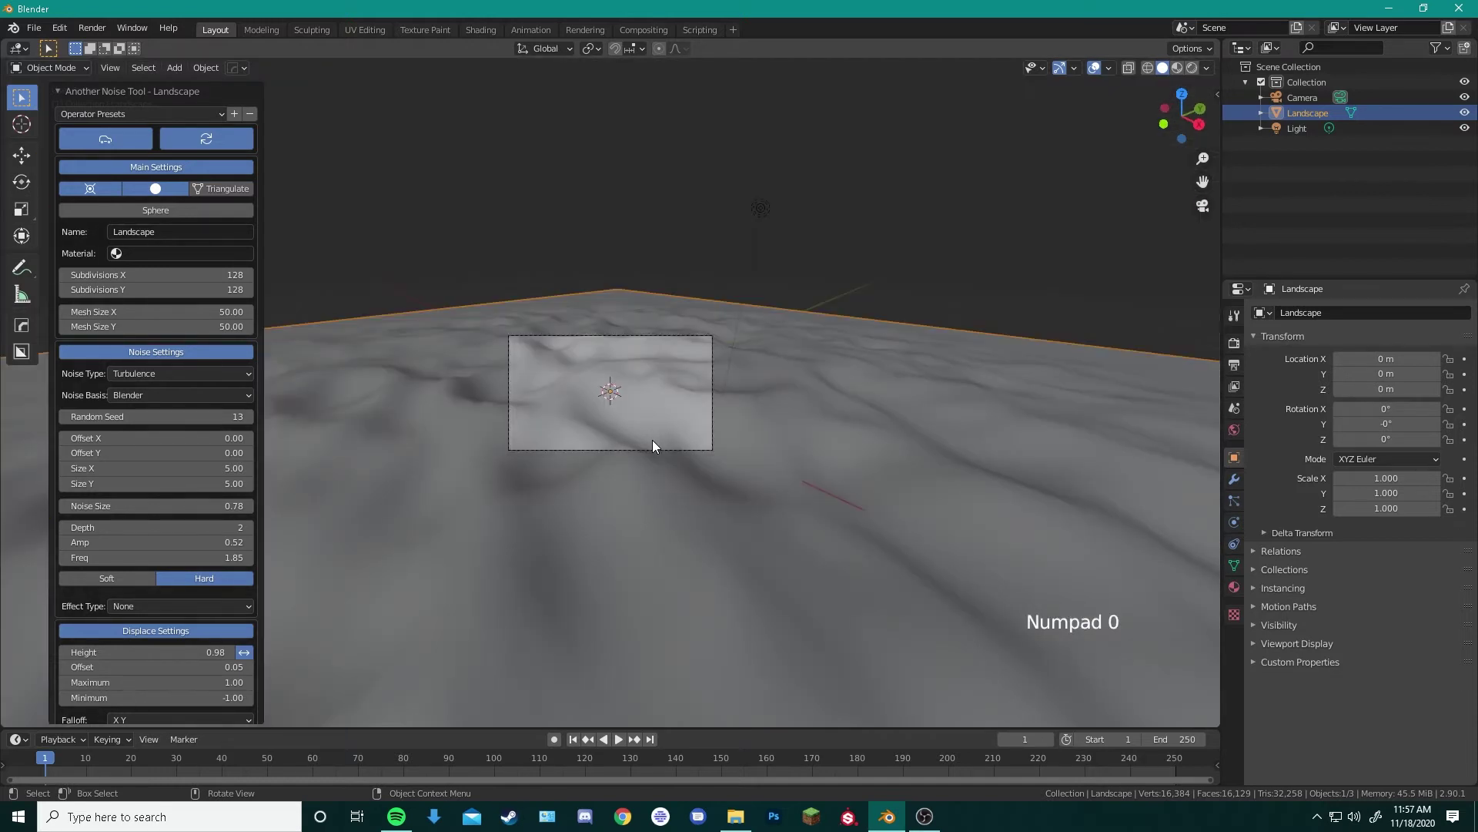
key("z")
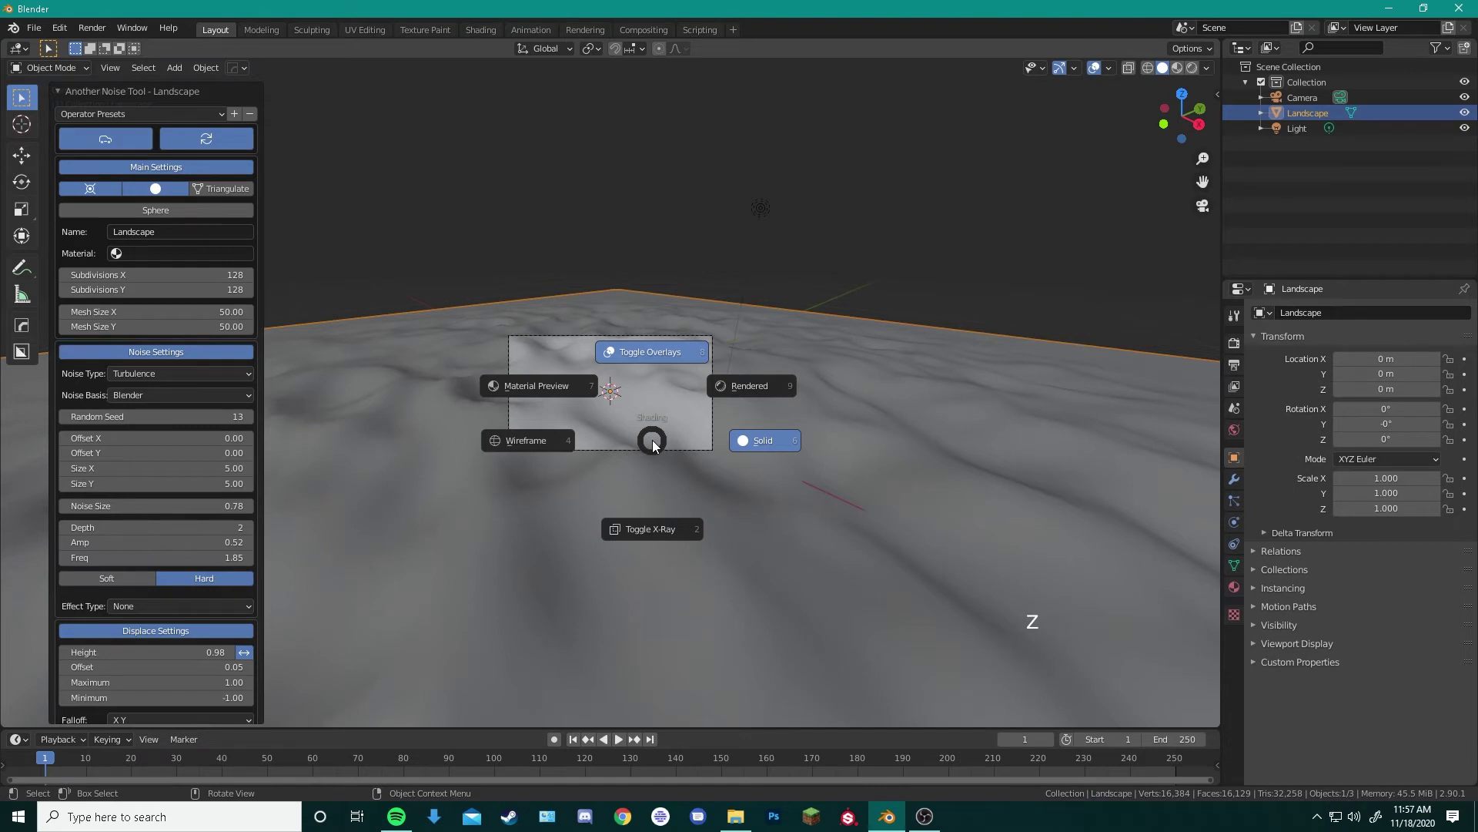
left_click(749, 385)
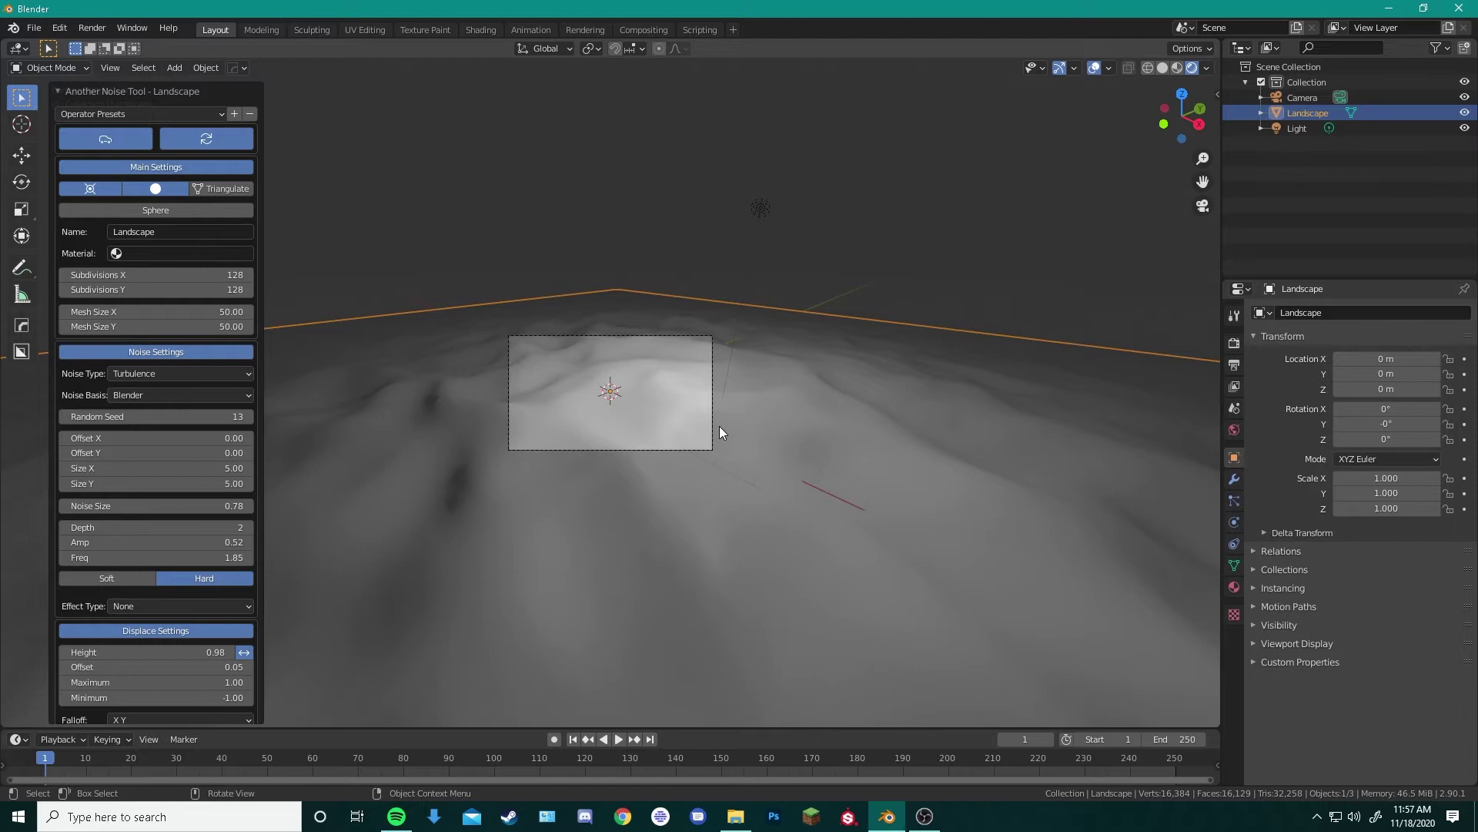
key("KP_0")
middle_click_drag(682, 448, 729, 439)
scroll(741, 442, "down", 4)
scroll(732, 439, "down", 1)
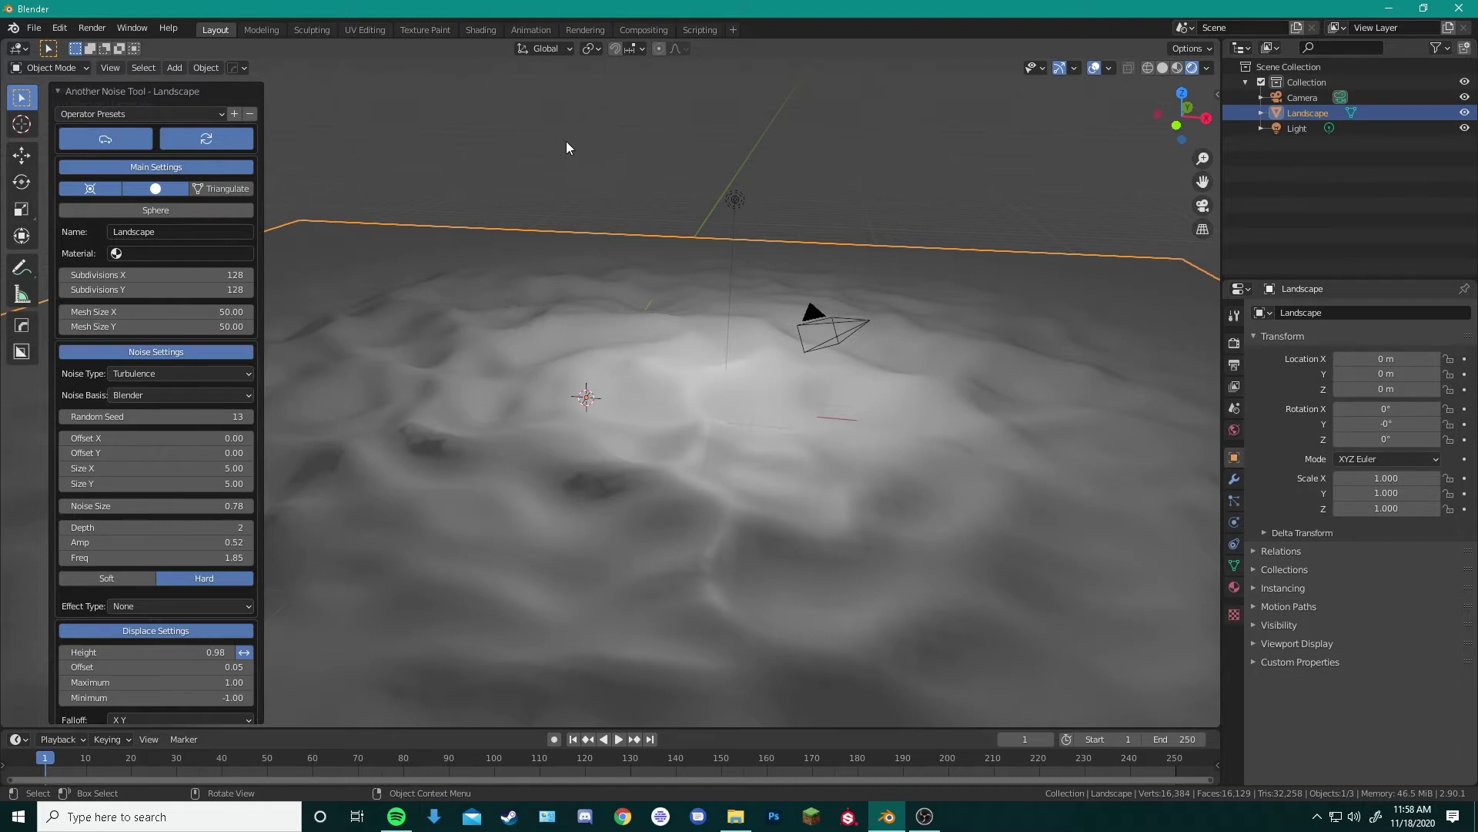
Switch to the Shading workspace and save the project as underwater.blend in Projects
left_click(473, 26)
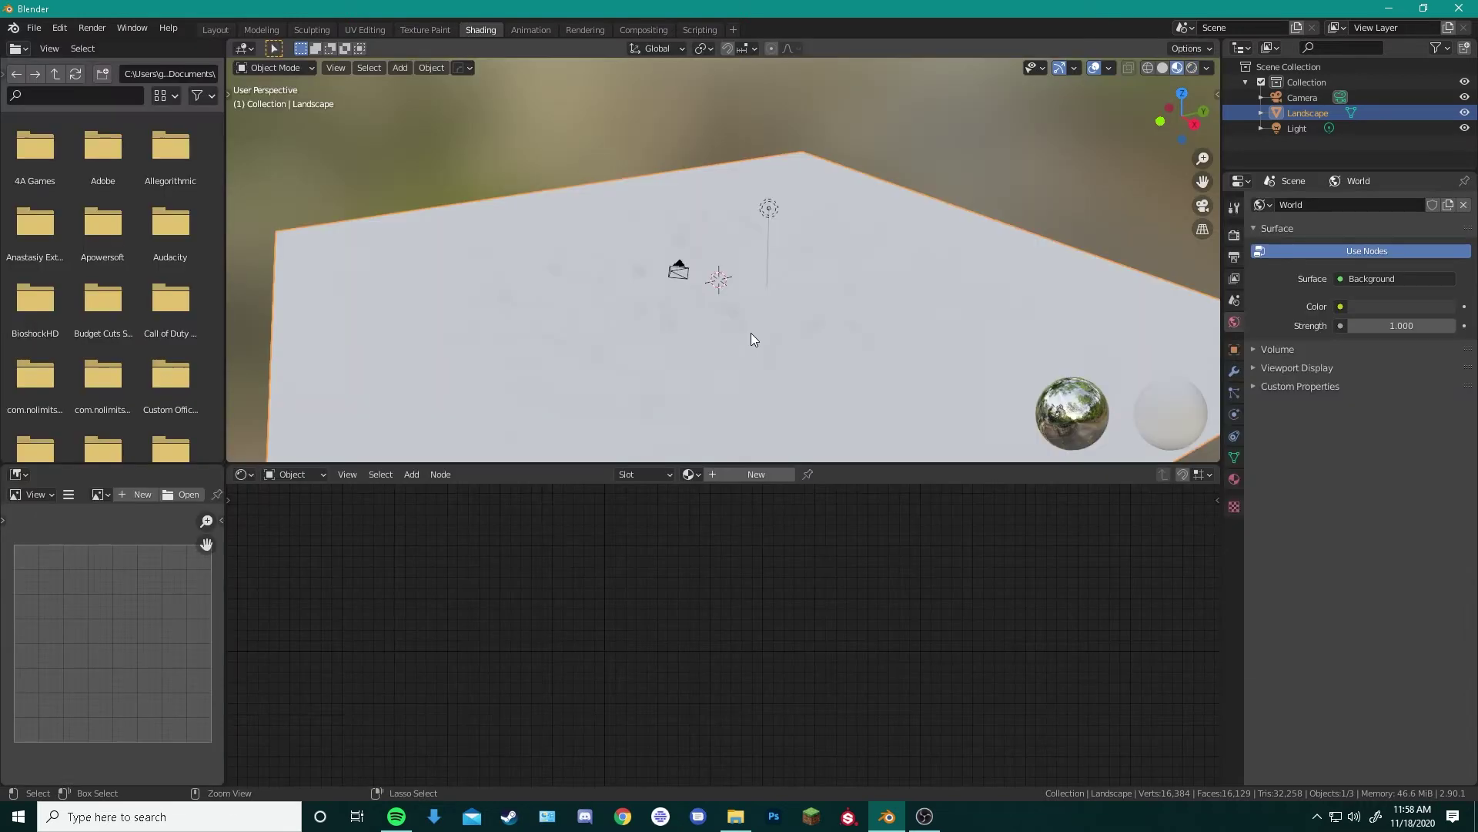
key("ctrl+s")
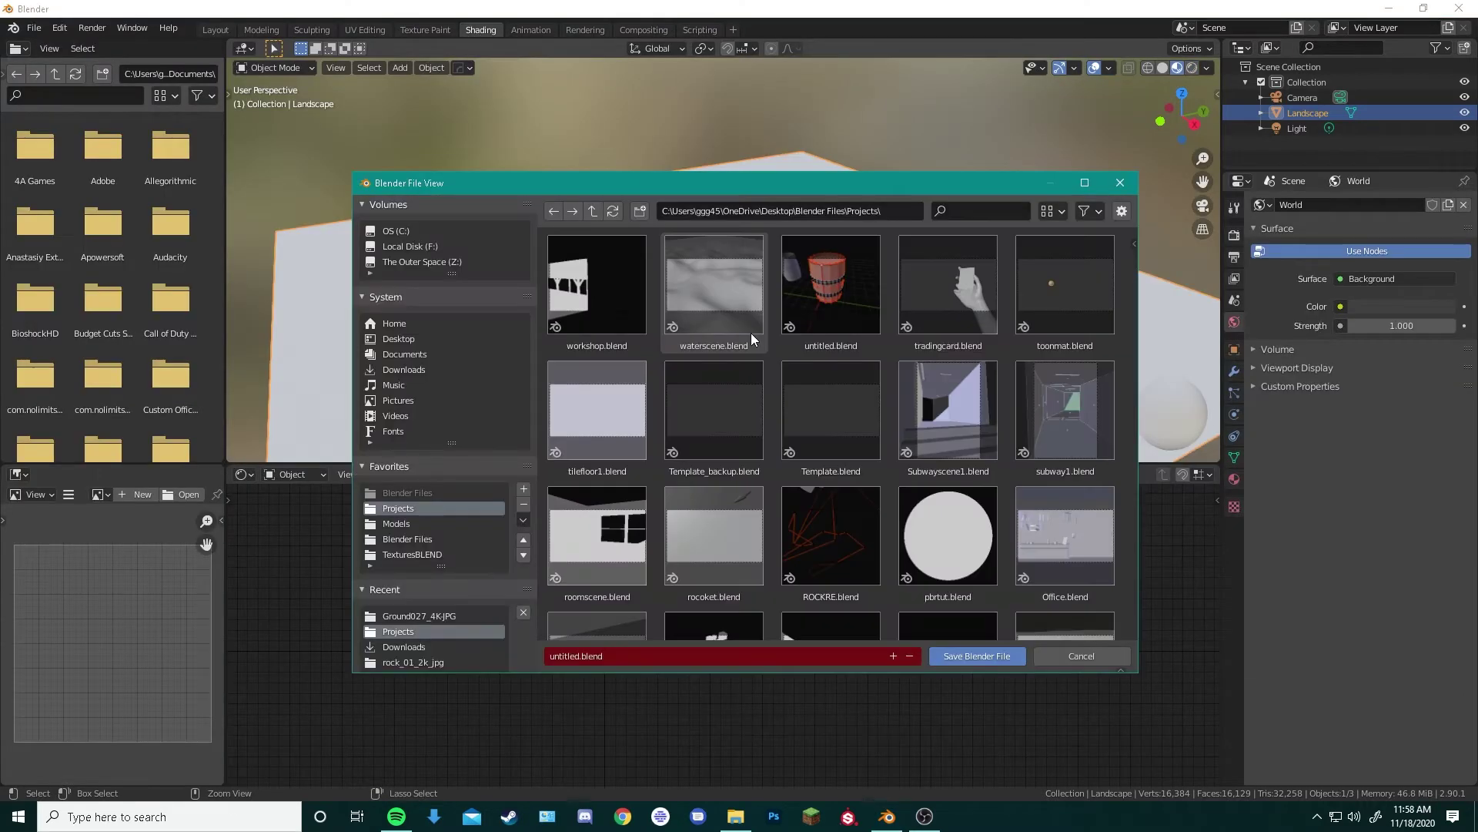
left_click(560, 657)
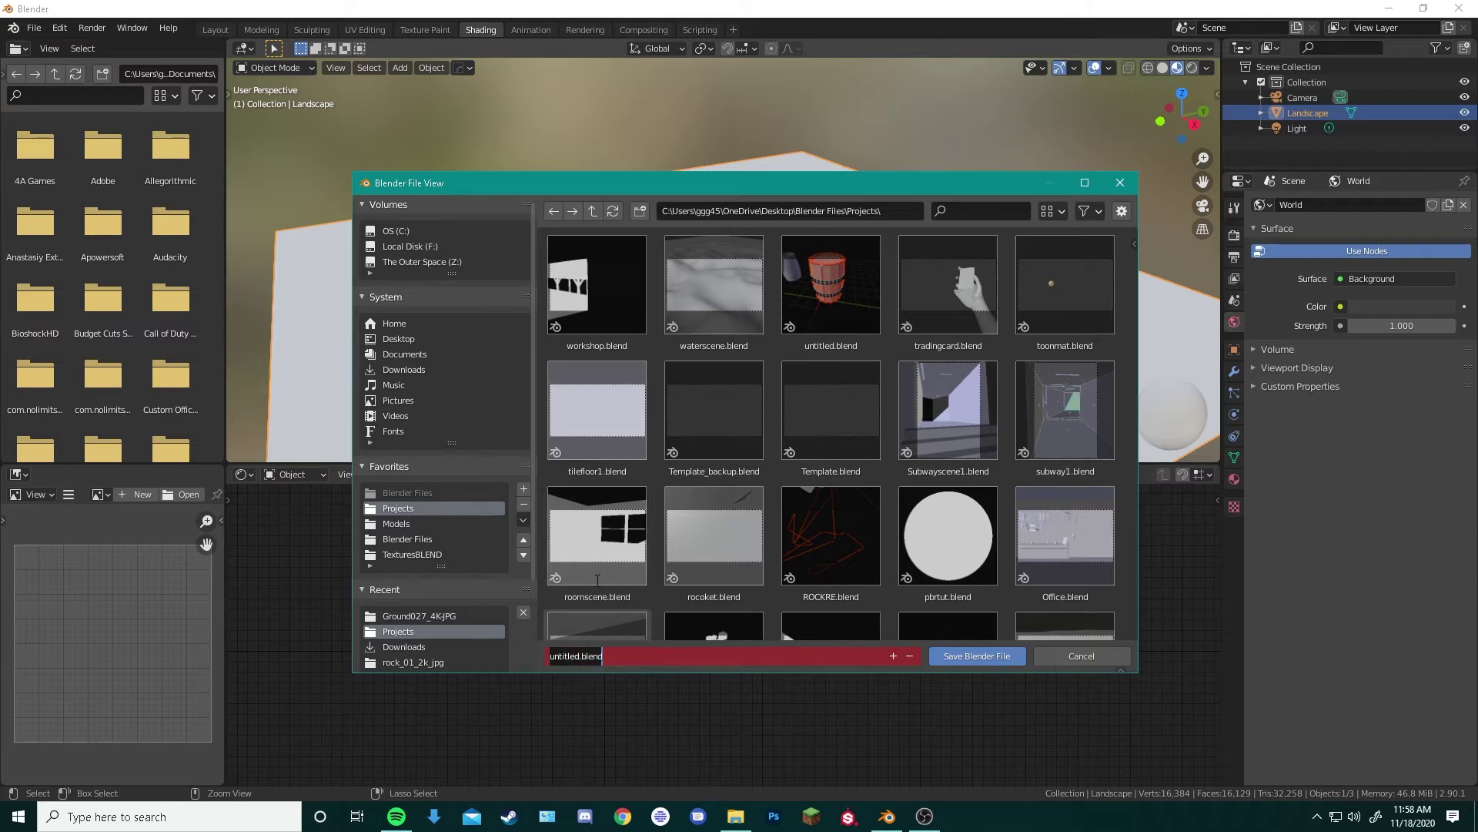
left_click_drag(758, 186, 762, 144)
double_click(576, 613)
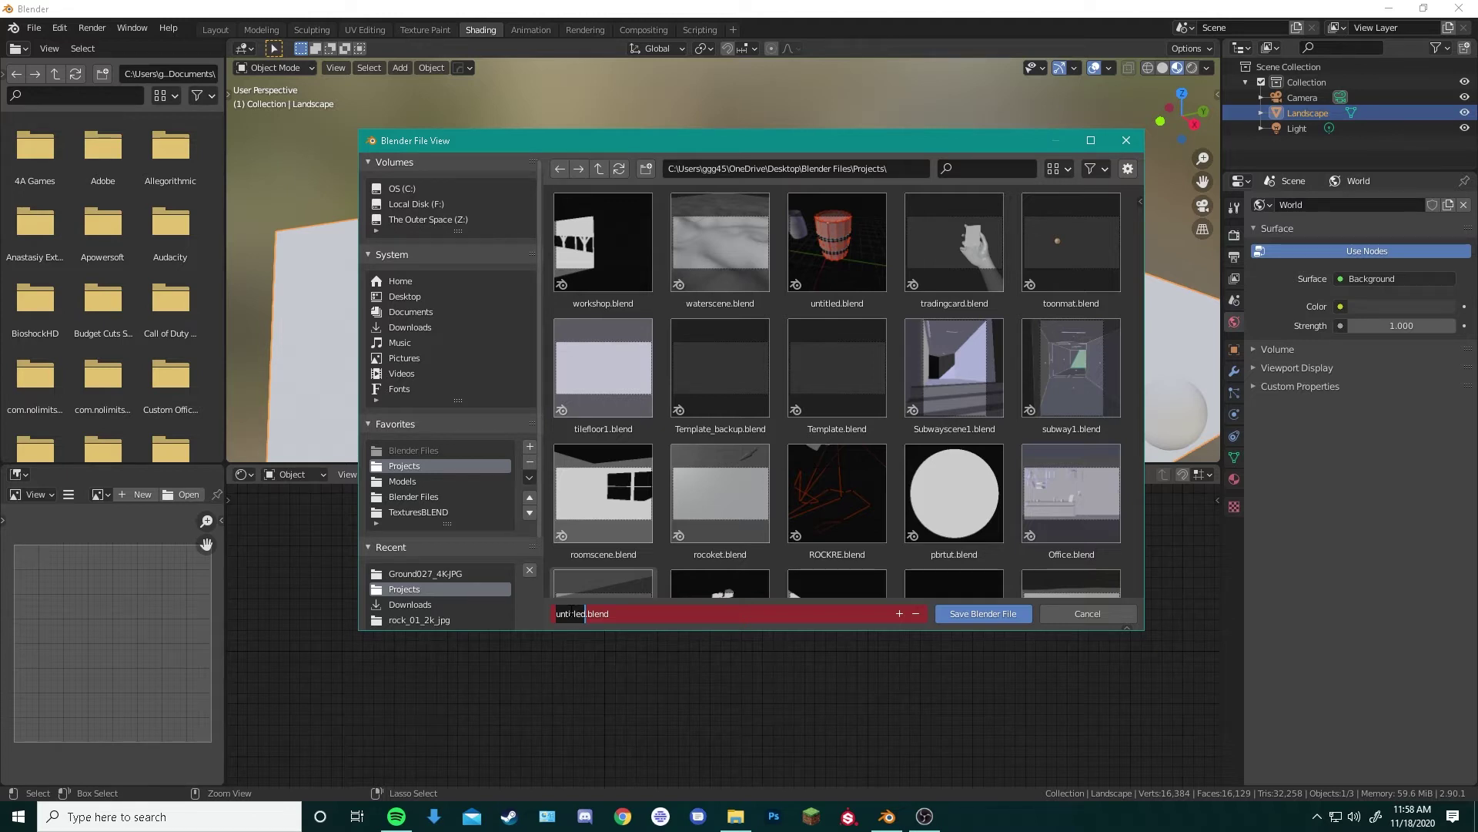
key("Right")
key("BackSpace")
key("BackSpace")
key("BackSpace")
key("BackSpace")
key("BackSpace")
key("BackSpace")
type("derwater")
left_click(978, 613)
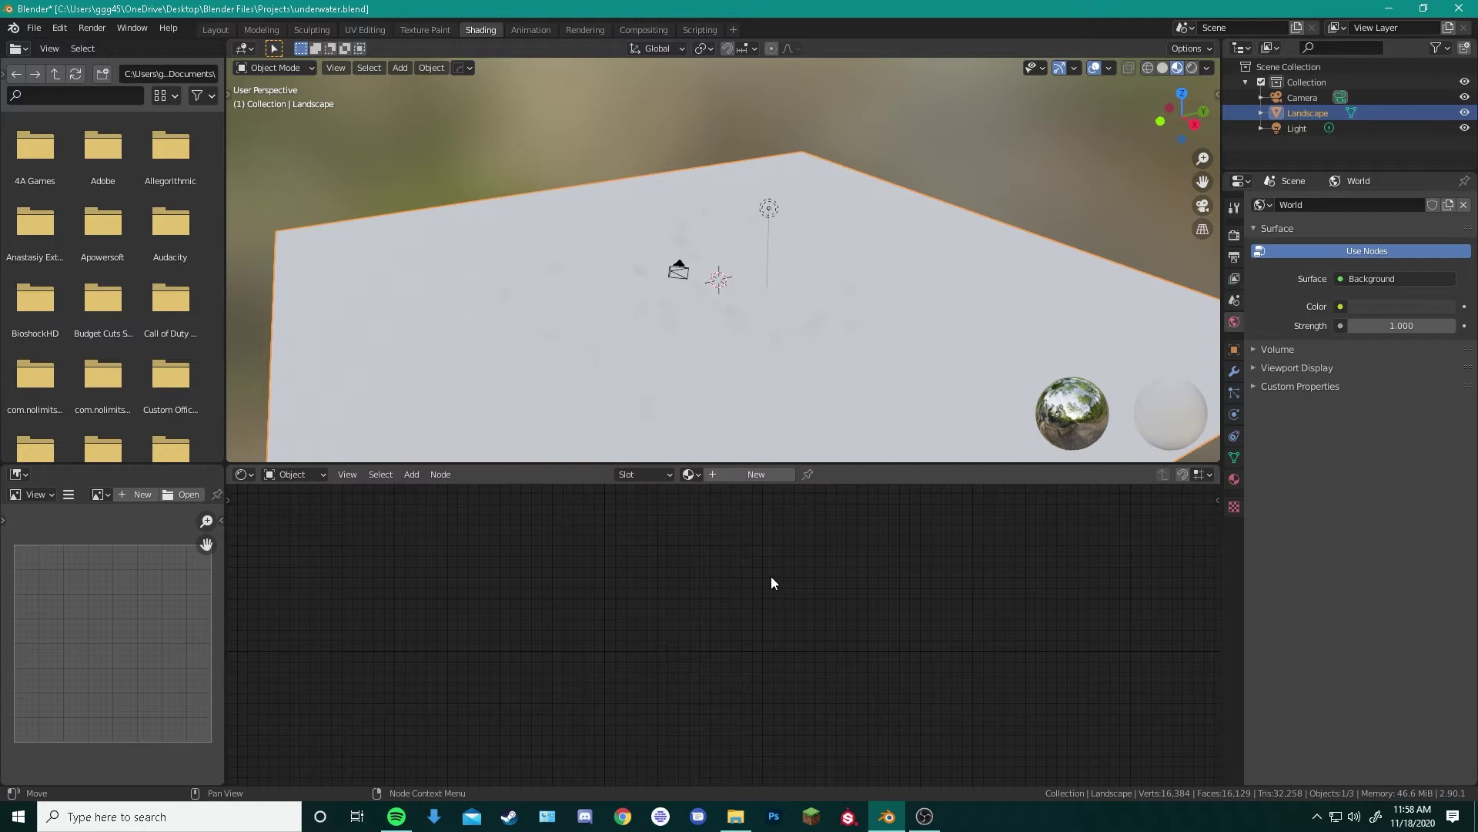
Create a new material and build it from all five Ground027_4K-JPG texture maps
left_click(730, 474)
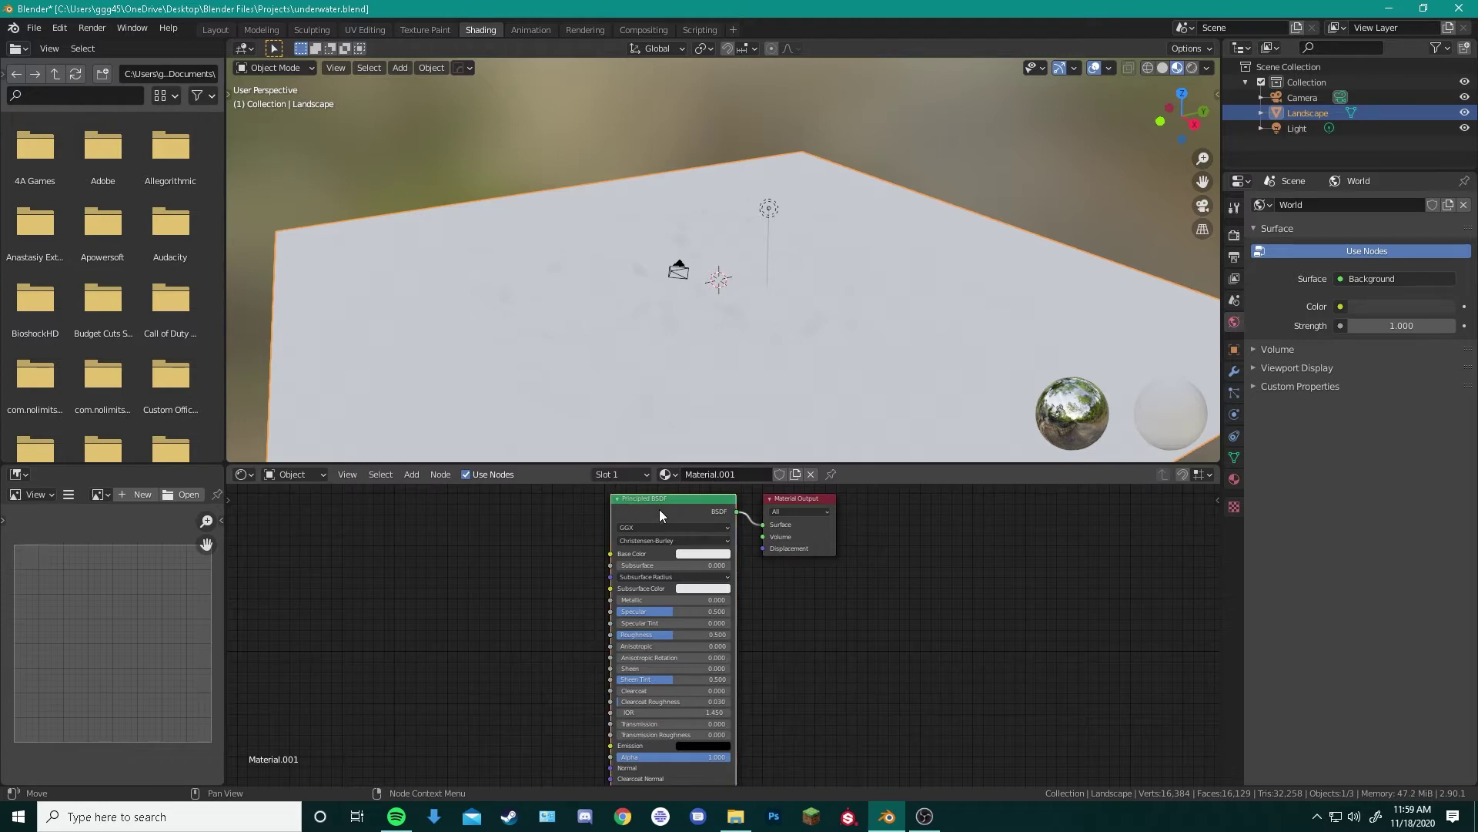
key("ctrl+shift+t")
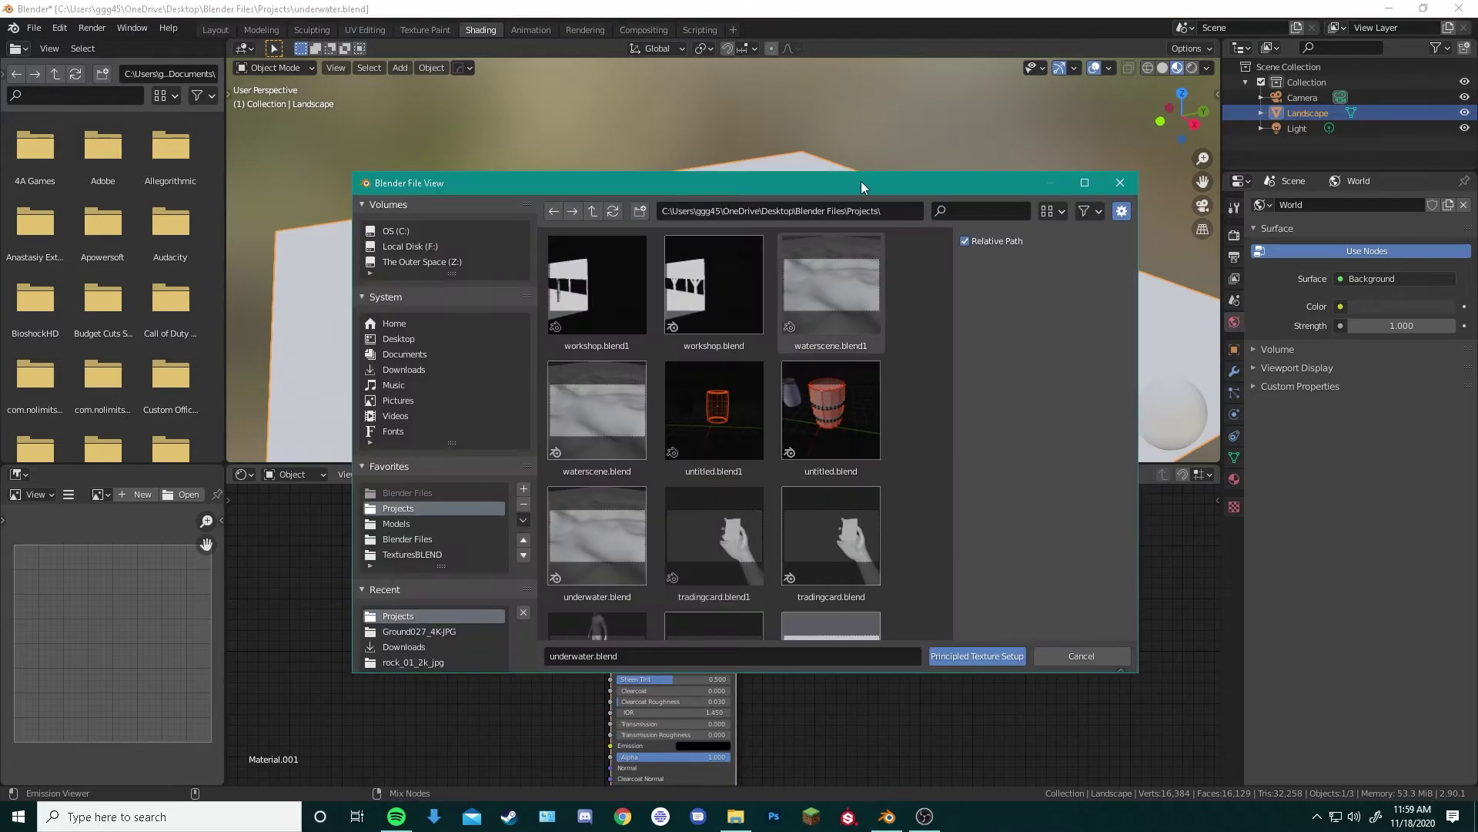
left_click(435, 555)
scroll(590, 488, "down", 1)
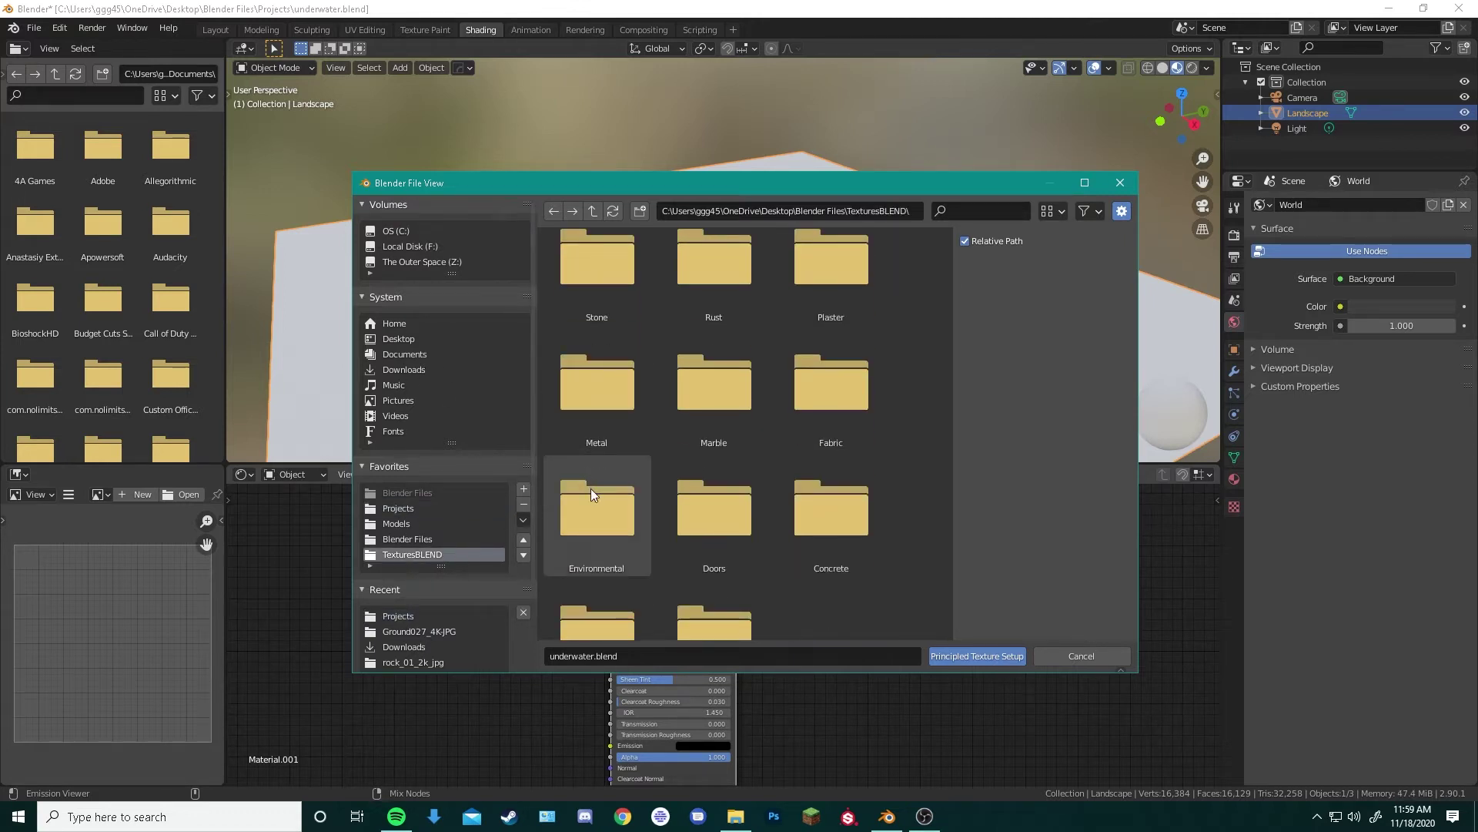
double_click(596, 537)
scroll(639, 416, "down", 1)
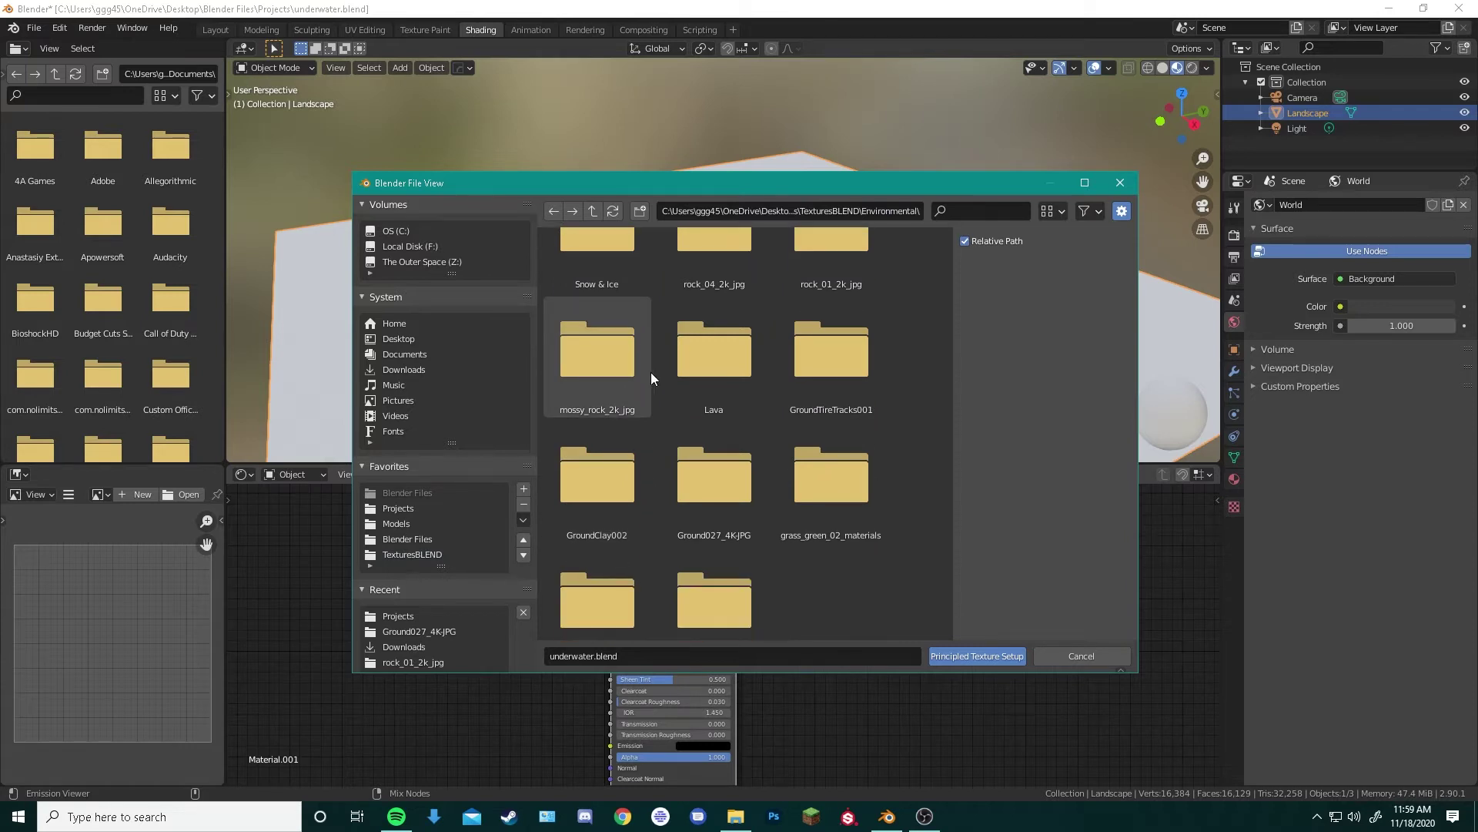
double_click(724, 509)
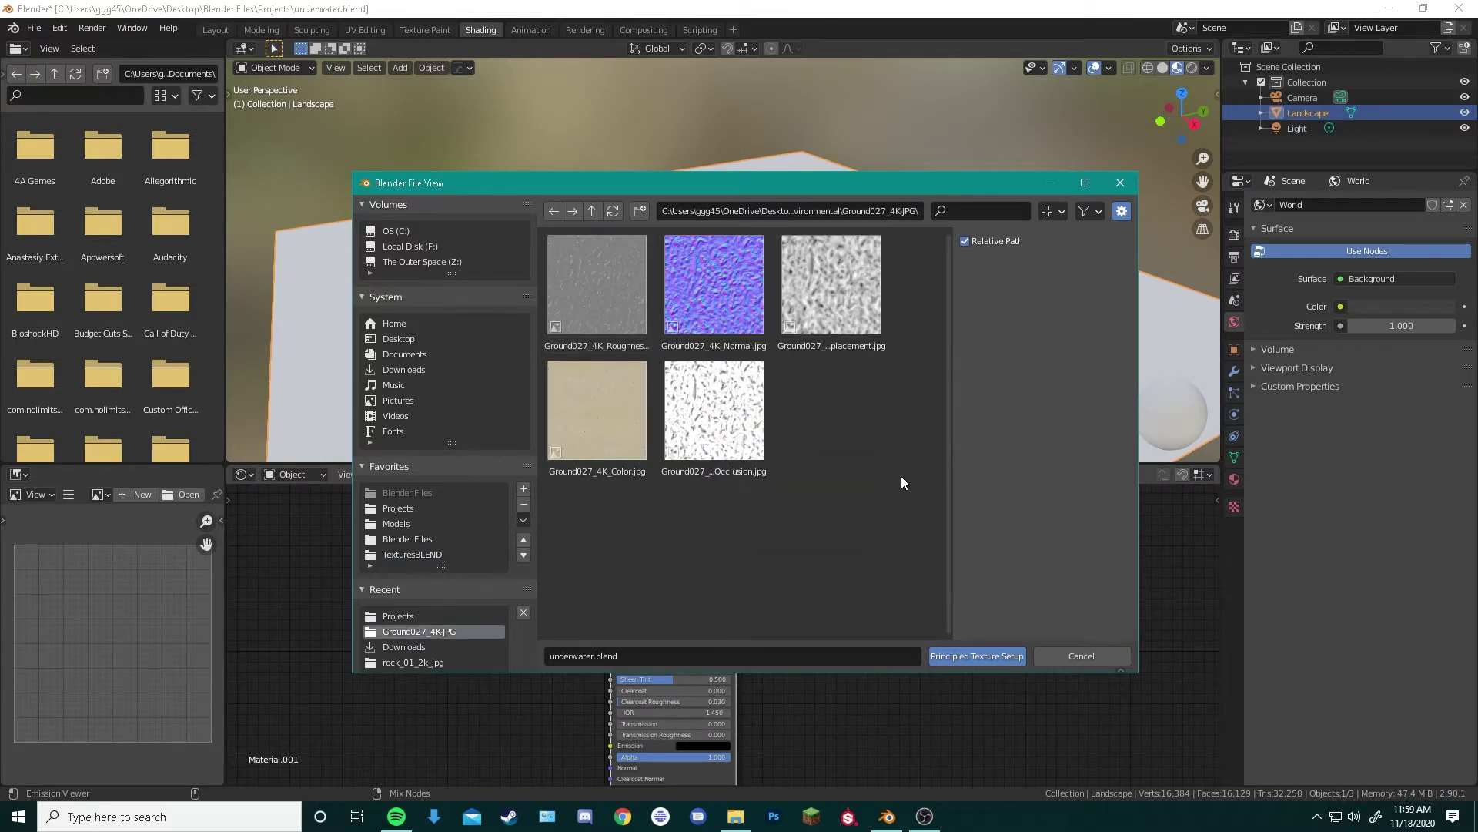
left_click_drag(900, 476, 586, 279)
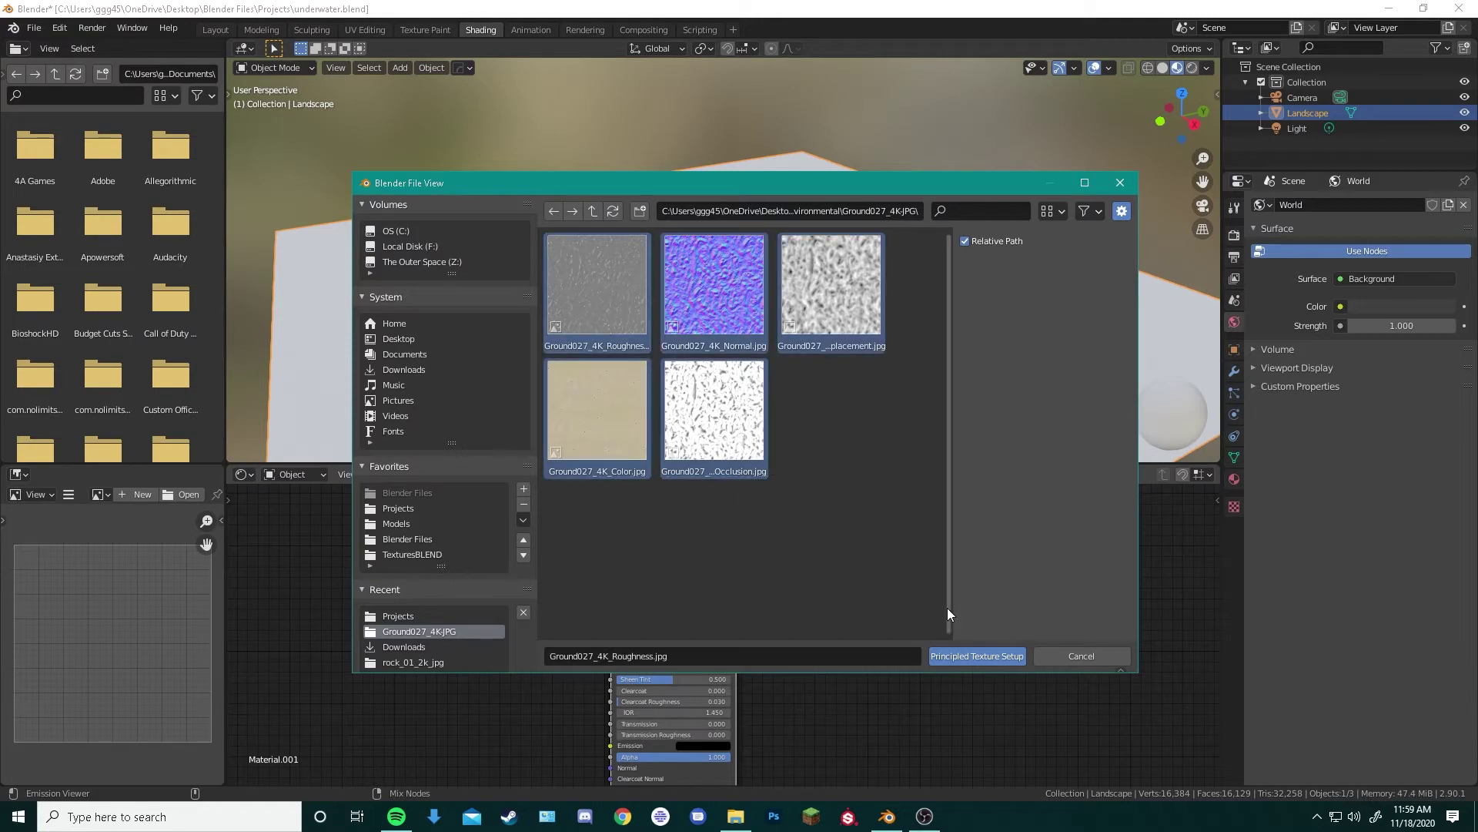
left_click(956, 658)
Frame the whole node tree and orbit to a low, level view of the sand
scroll(492, 581, "down", 5)
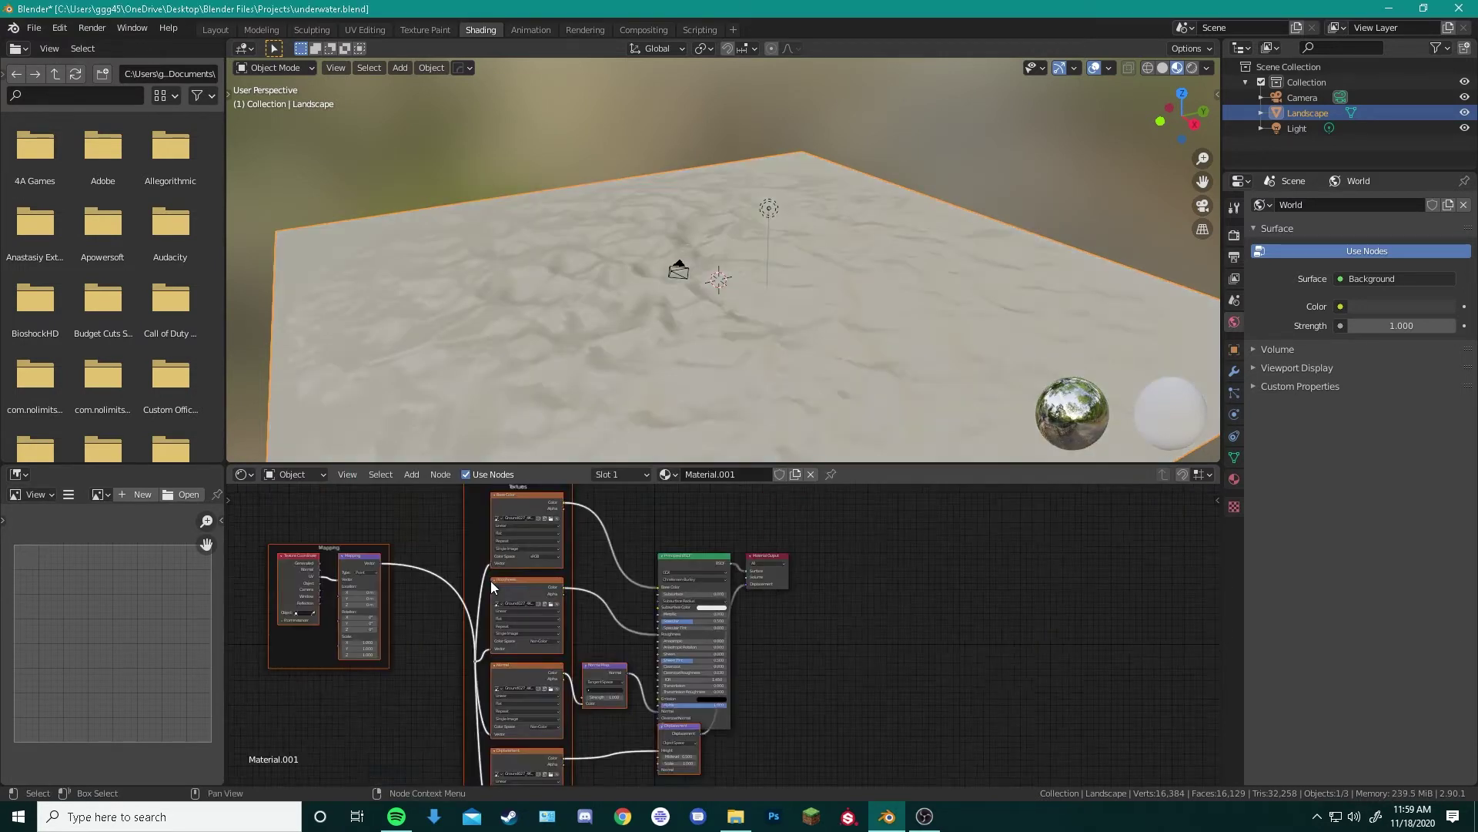
key("Home")
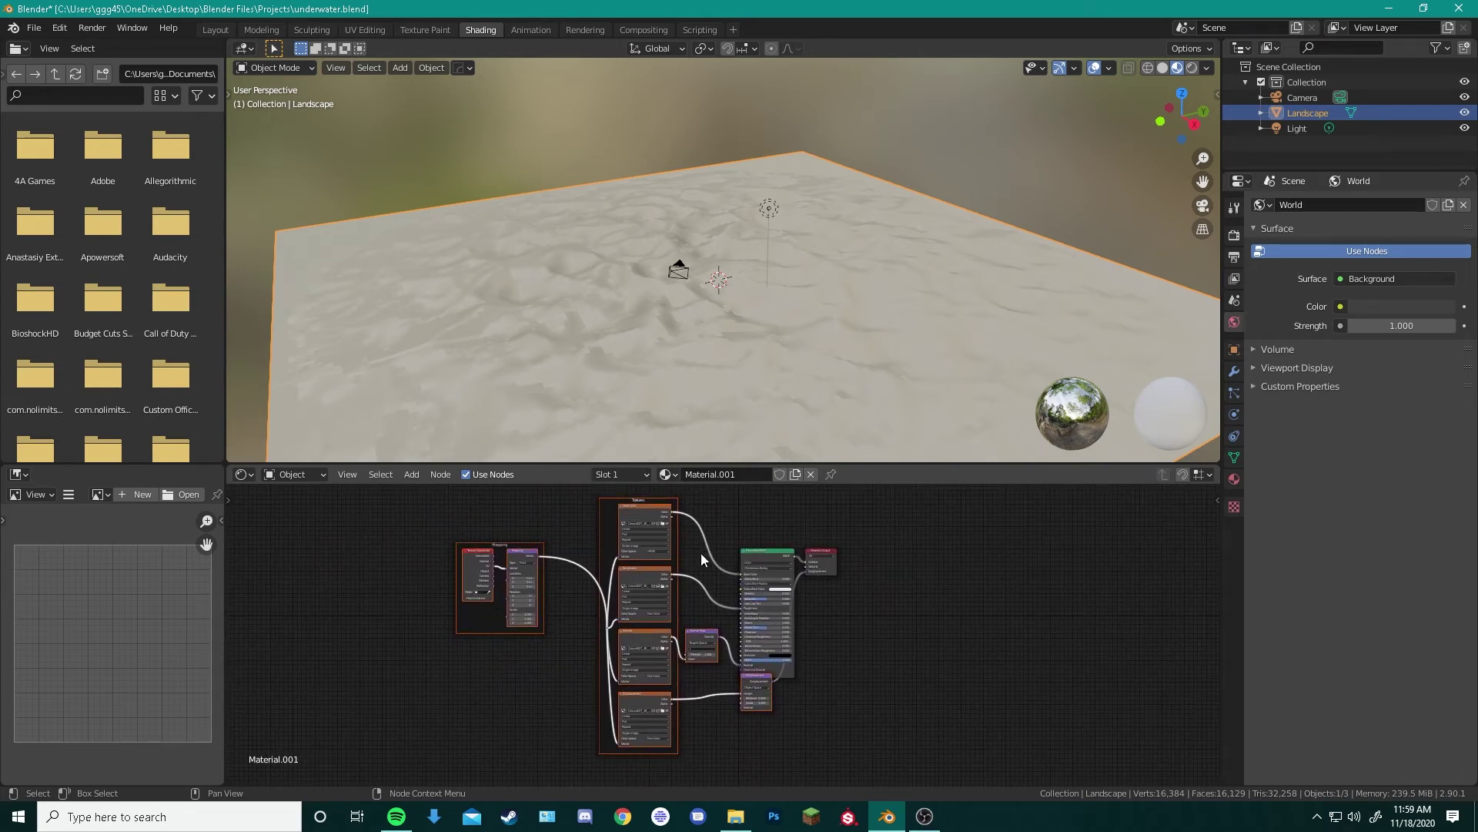
scroll(765, 565, "up", 2)
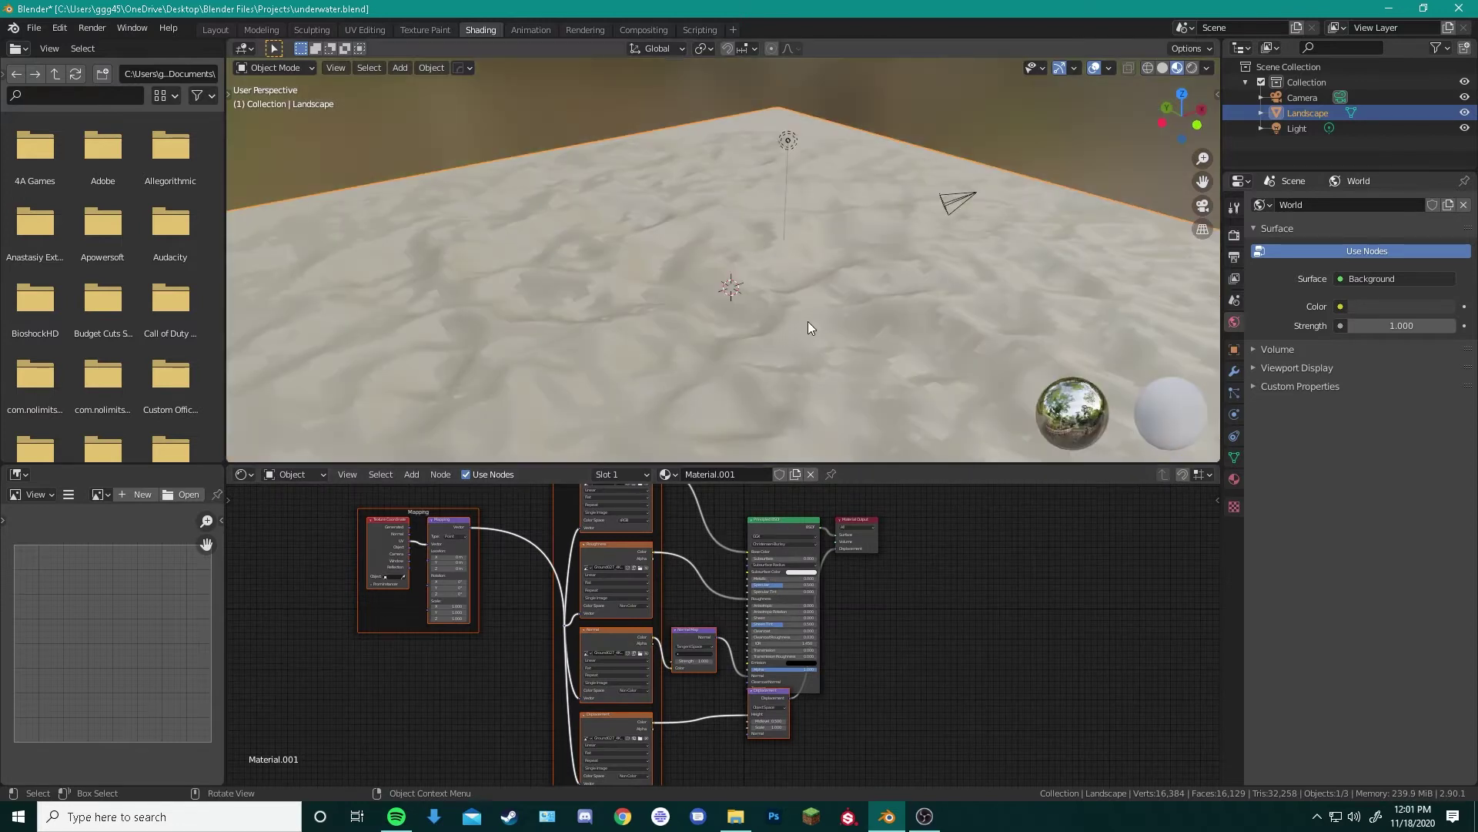
middle_click_drag(807, 321, 810, 221)
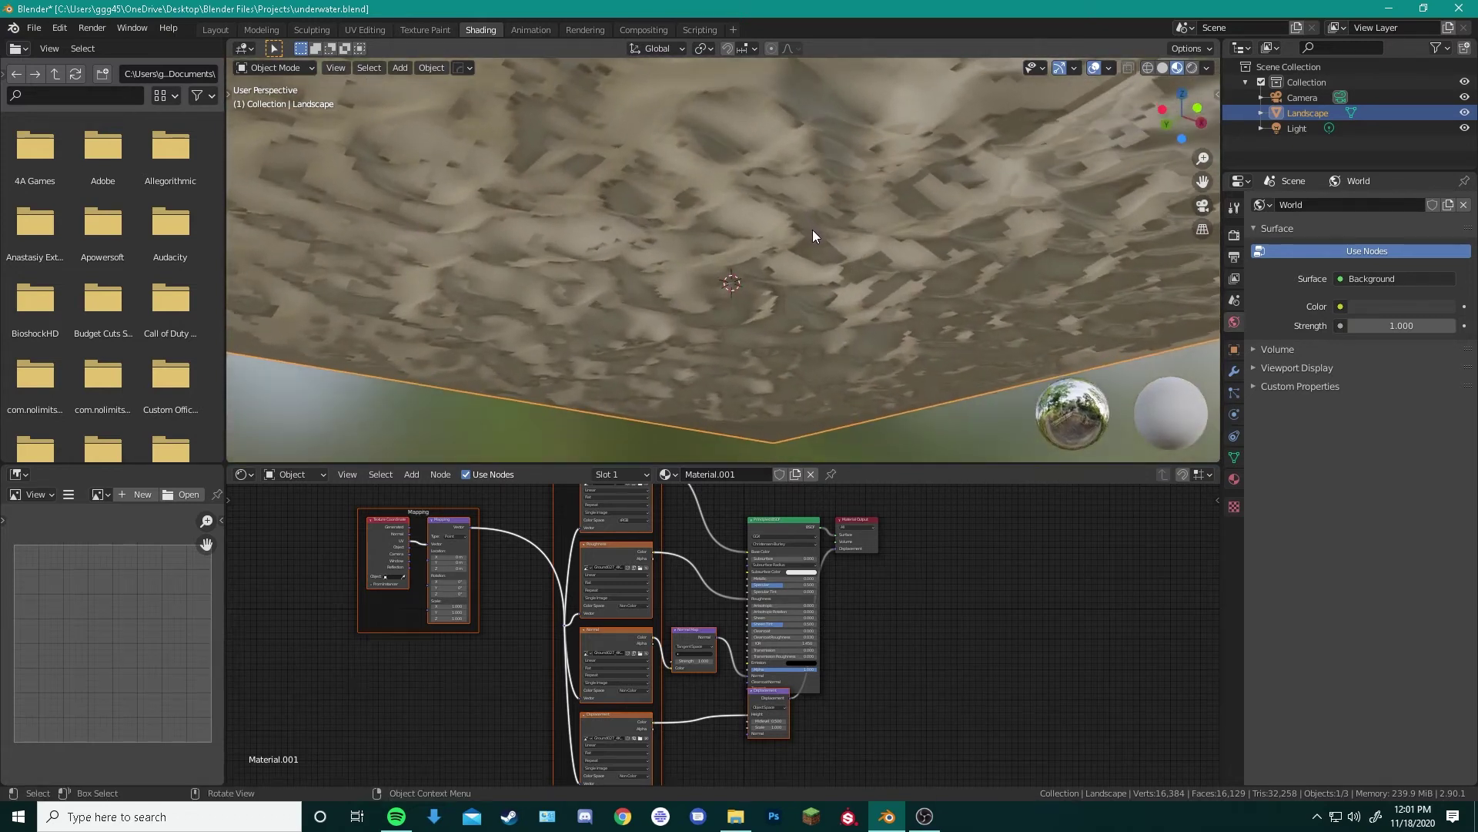
Unwrap the landscape with Smart UV Project in the UV Editing workspace
left_click(374, 29)
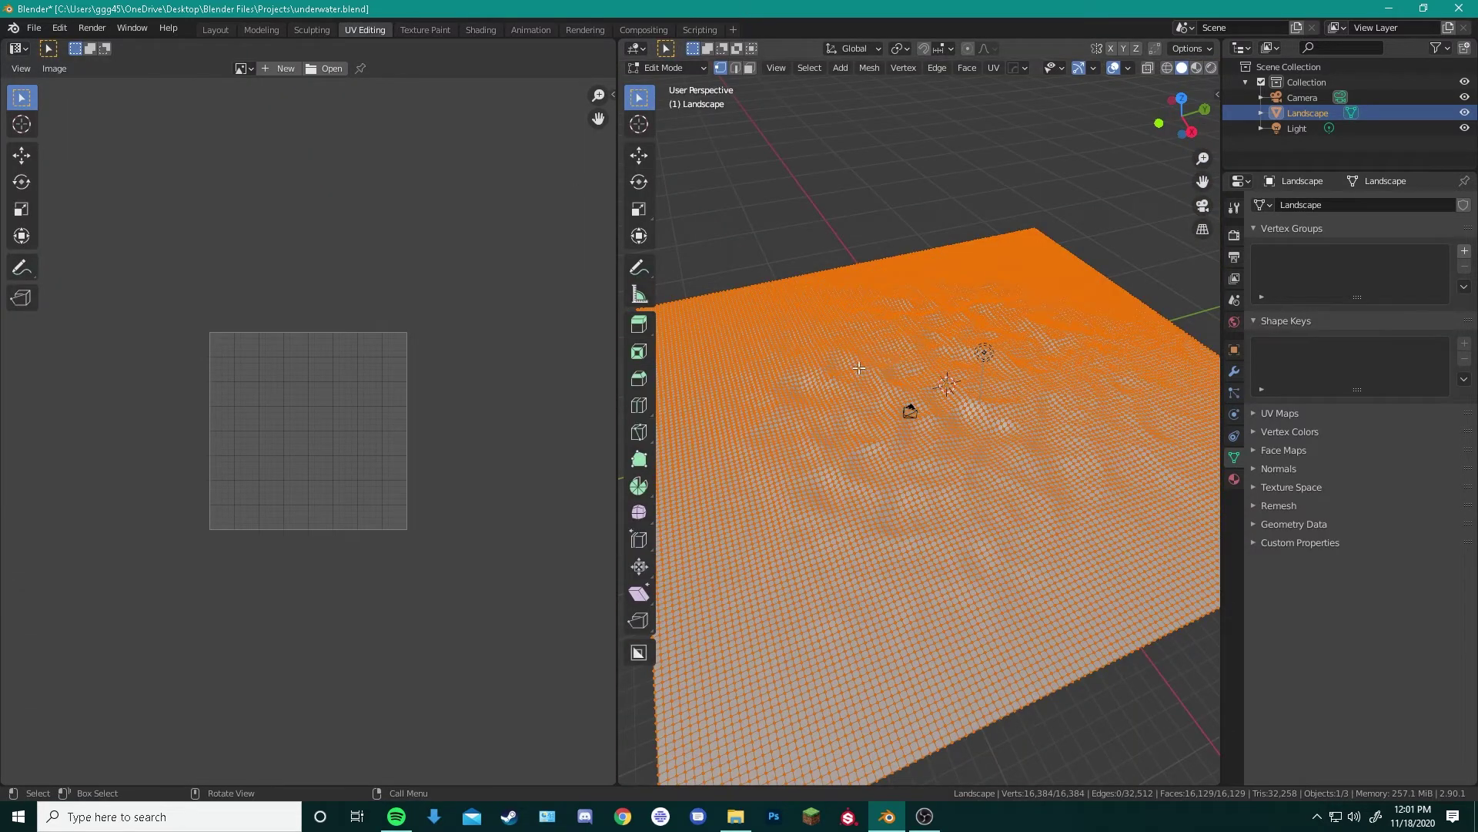
key("u")
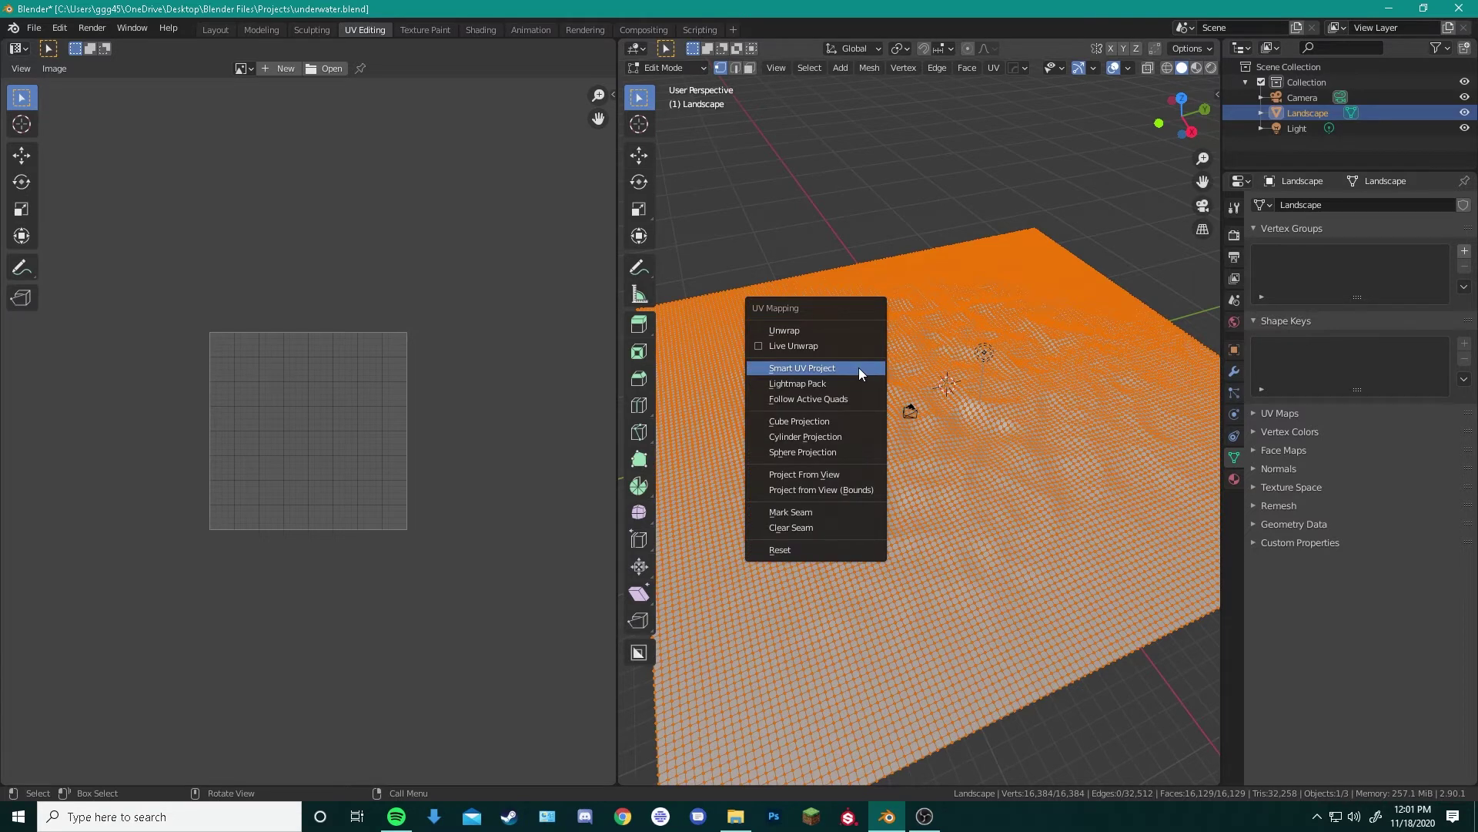
left_click(820, 371)
left_click(838, 497)
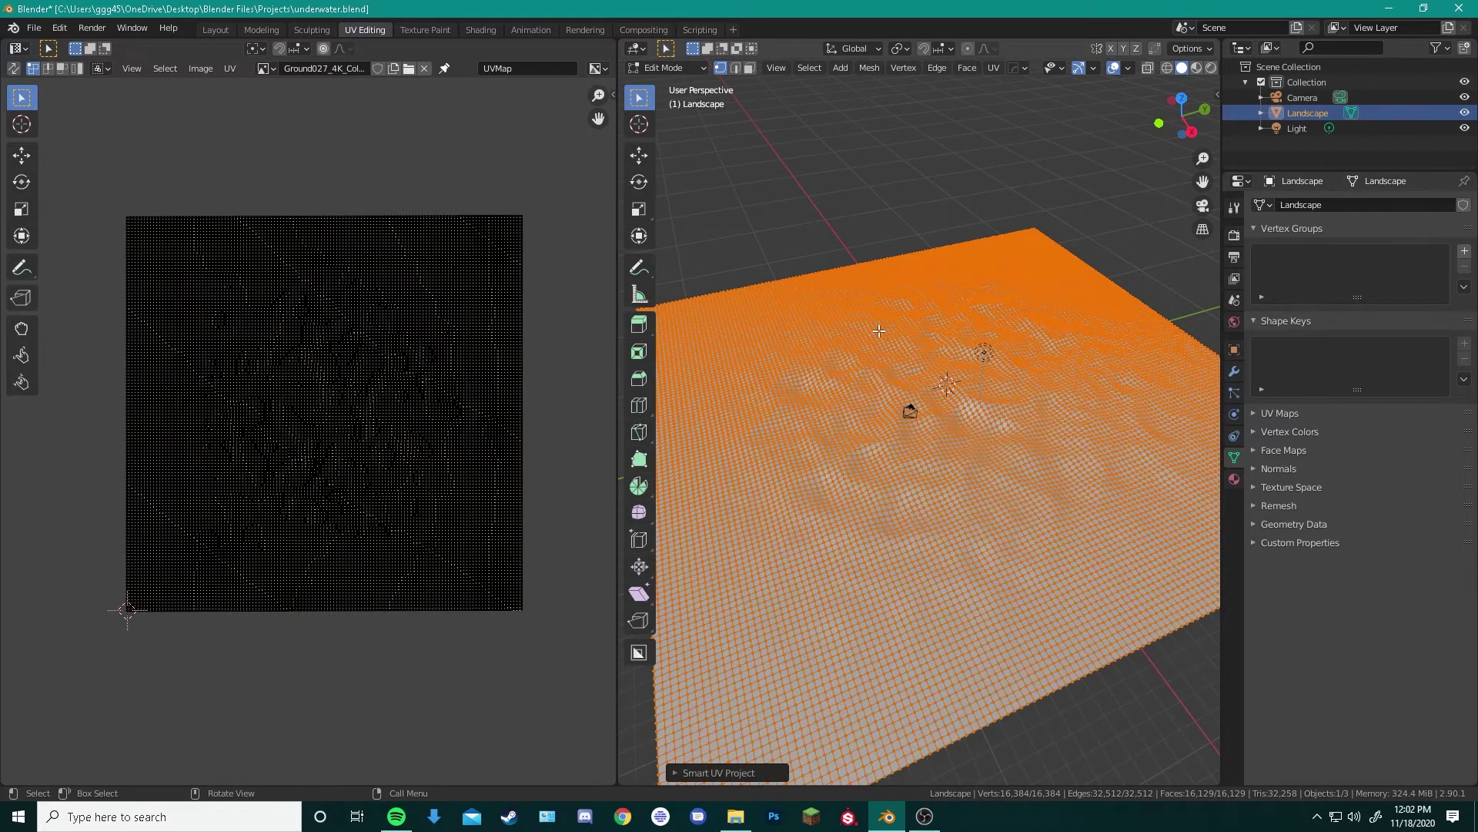
key("Tab")
Show the terrain in Material Preview and orbit low over the textured surface
key("z")
left_click(844, 363)
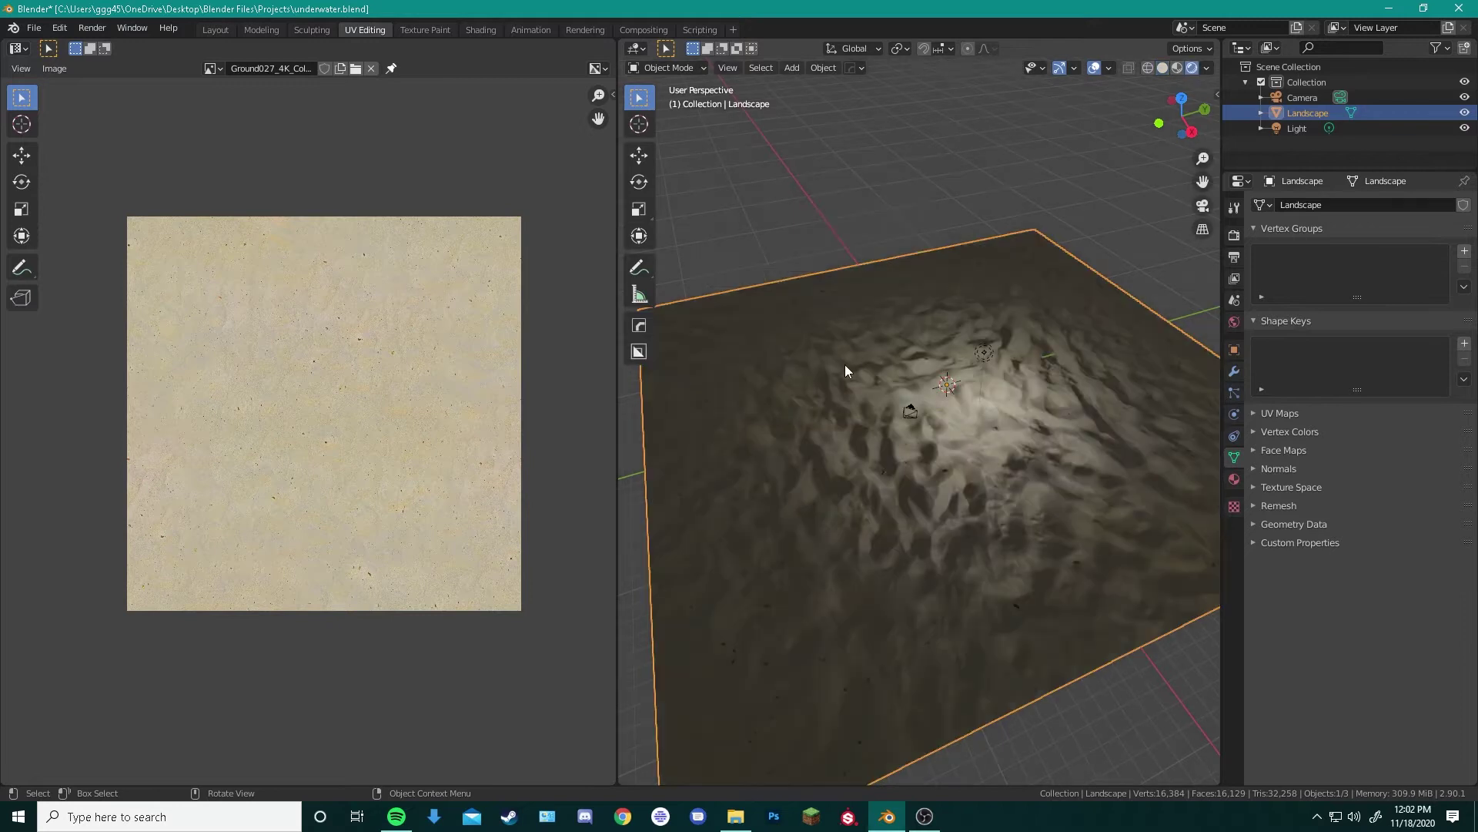
middle_click_drag(844, 371, 904, 364)
scroll(904, 363, "up", 4)
middle_click_drag(865, 412, 804, 409)
Add a plane mesh and move it up above the sandy terrain
scroll(968, 348, "down", 4)
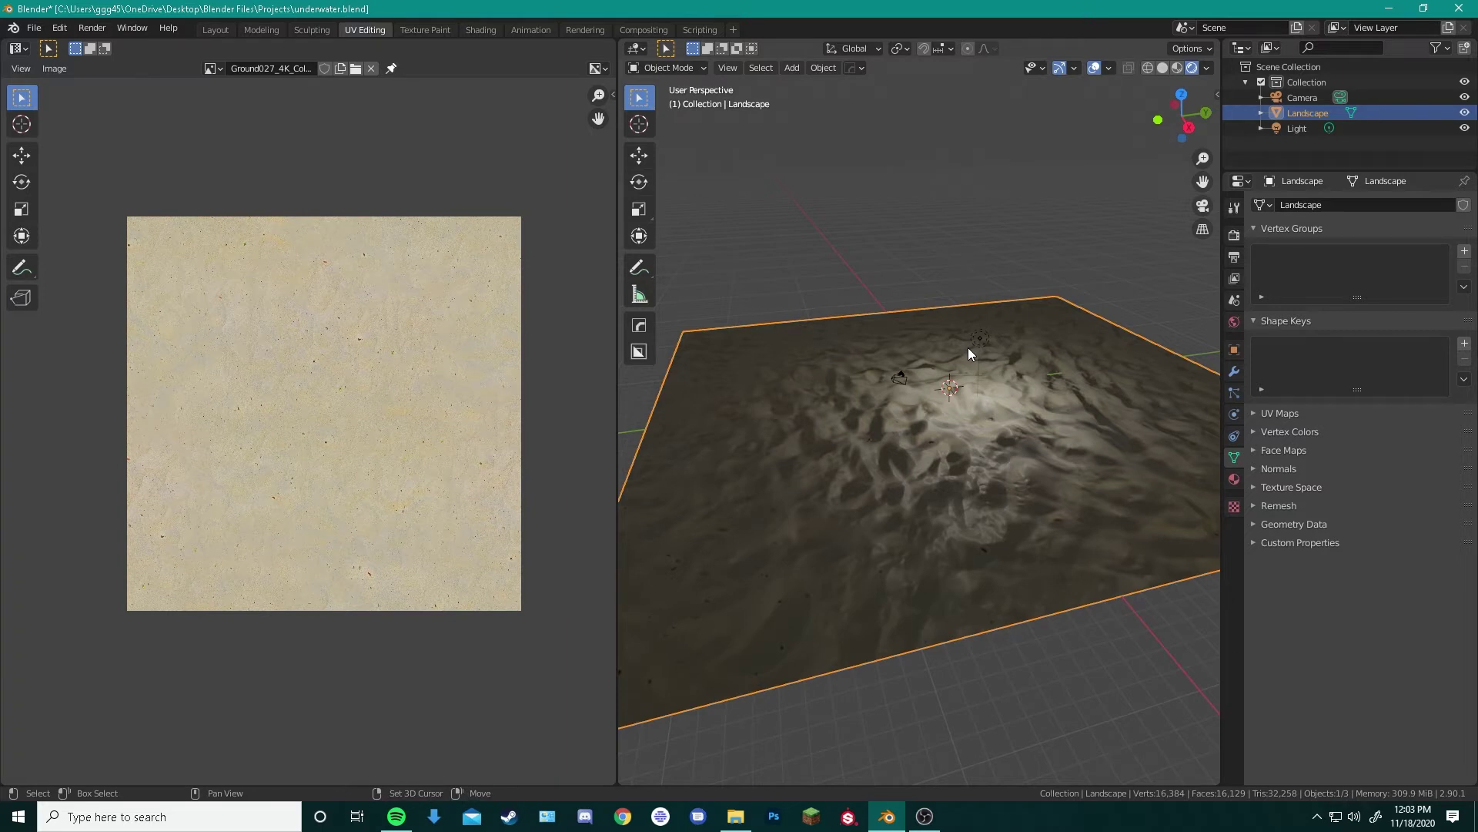
key("shift+a")
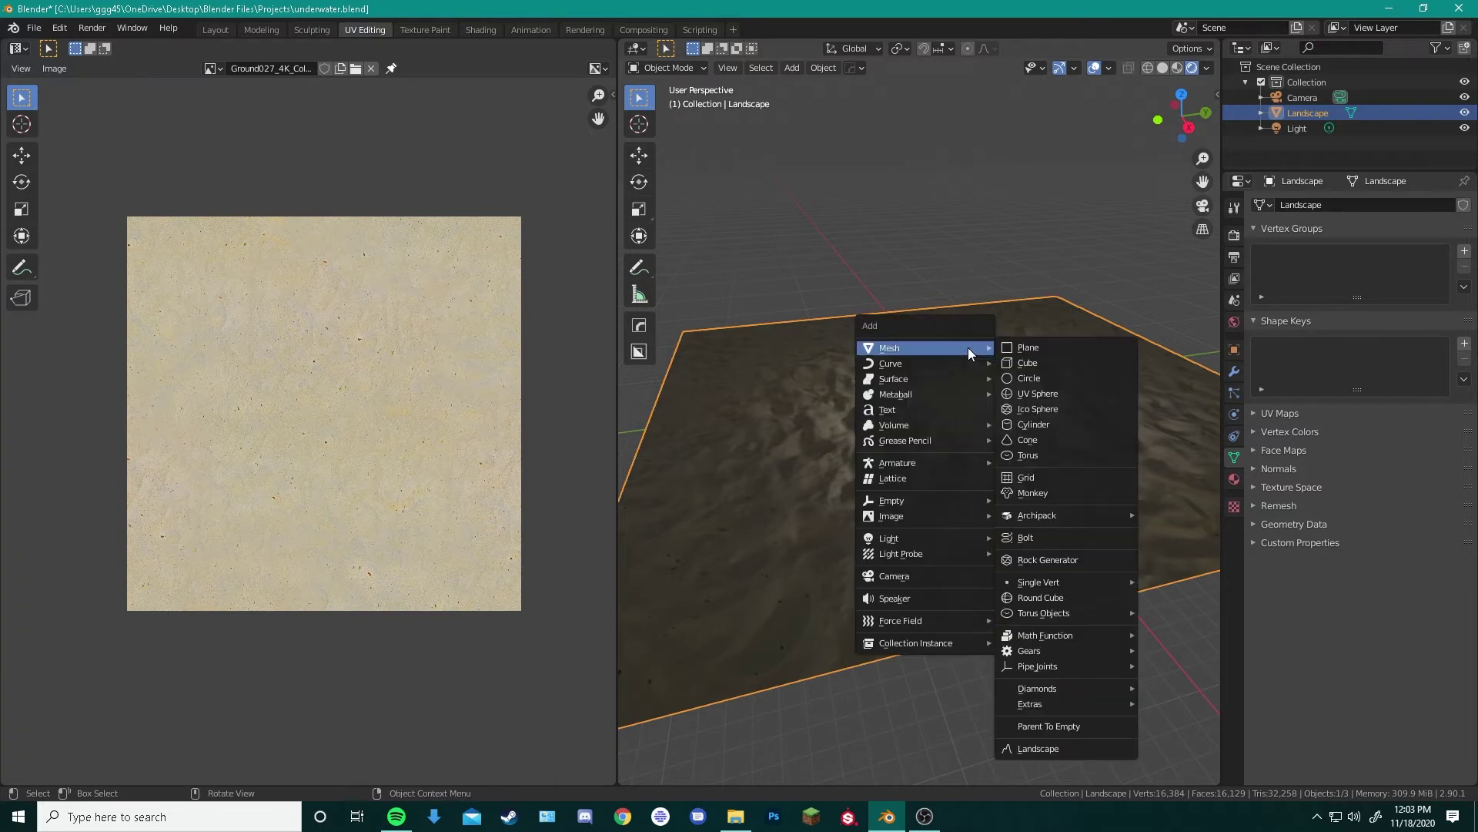
left_click(1061, 348)
key("g")
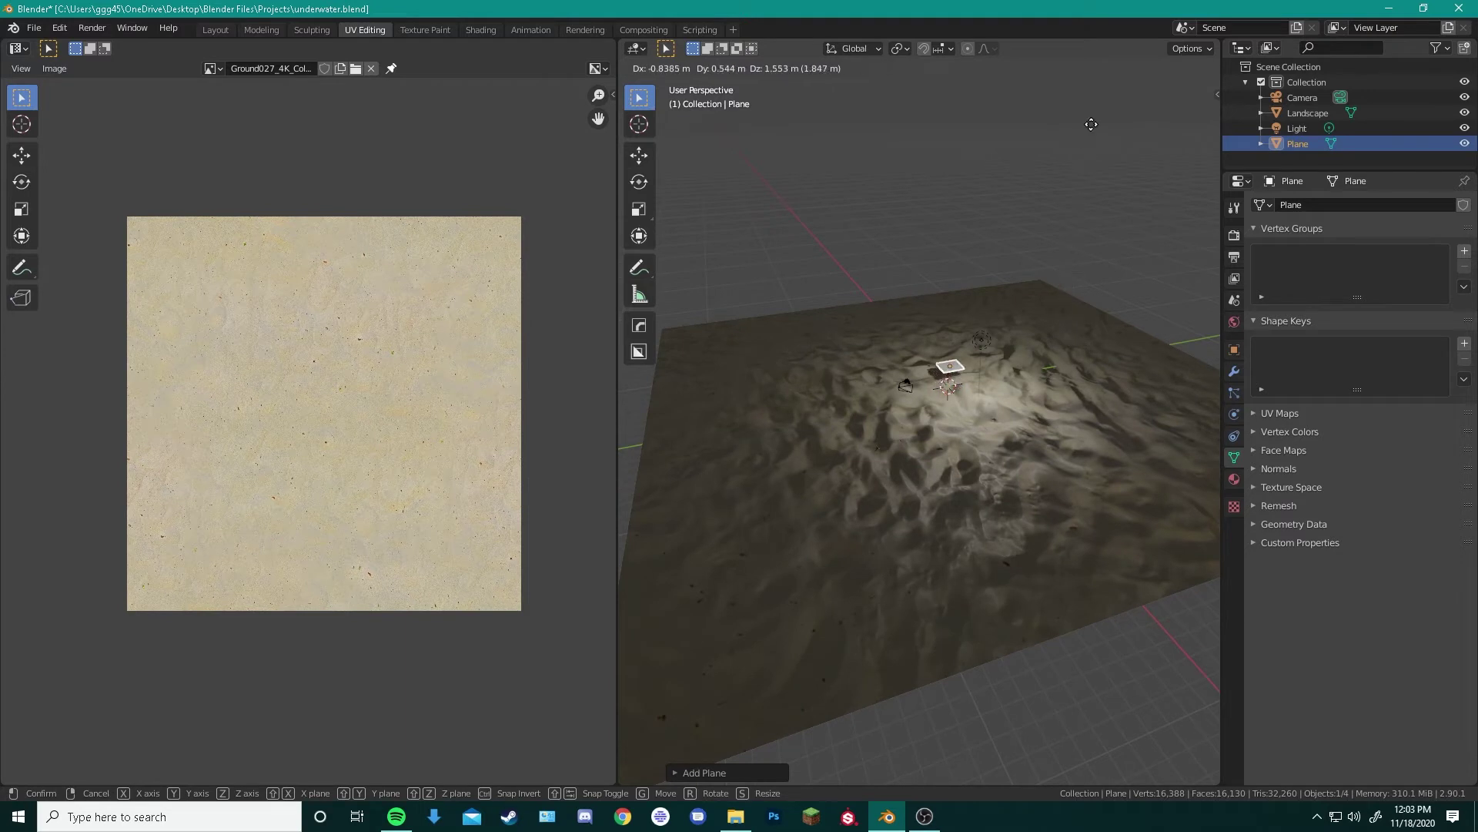
left_click(1112, 316)
left_click(1234, 479)
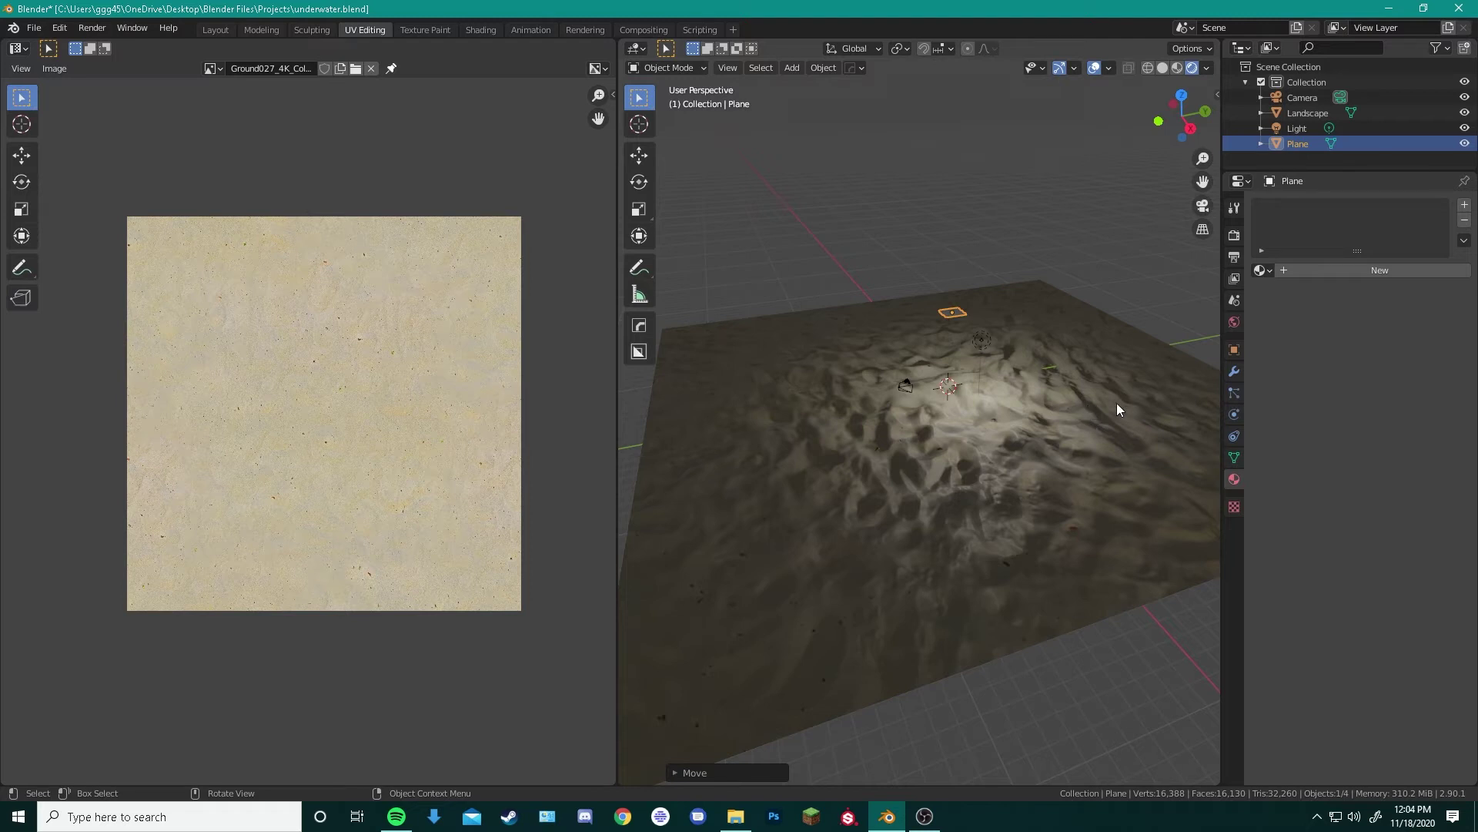
Add an Ocean modifier to the plane and orbit to inspect it
left_click(1234, 372)
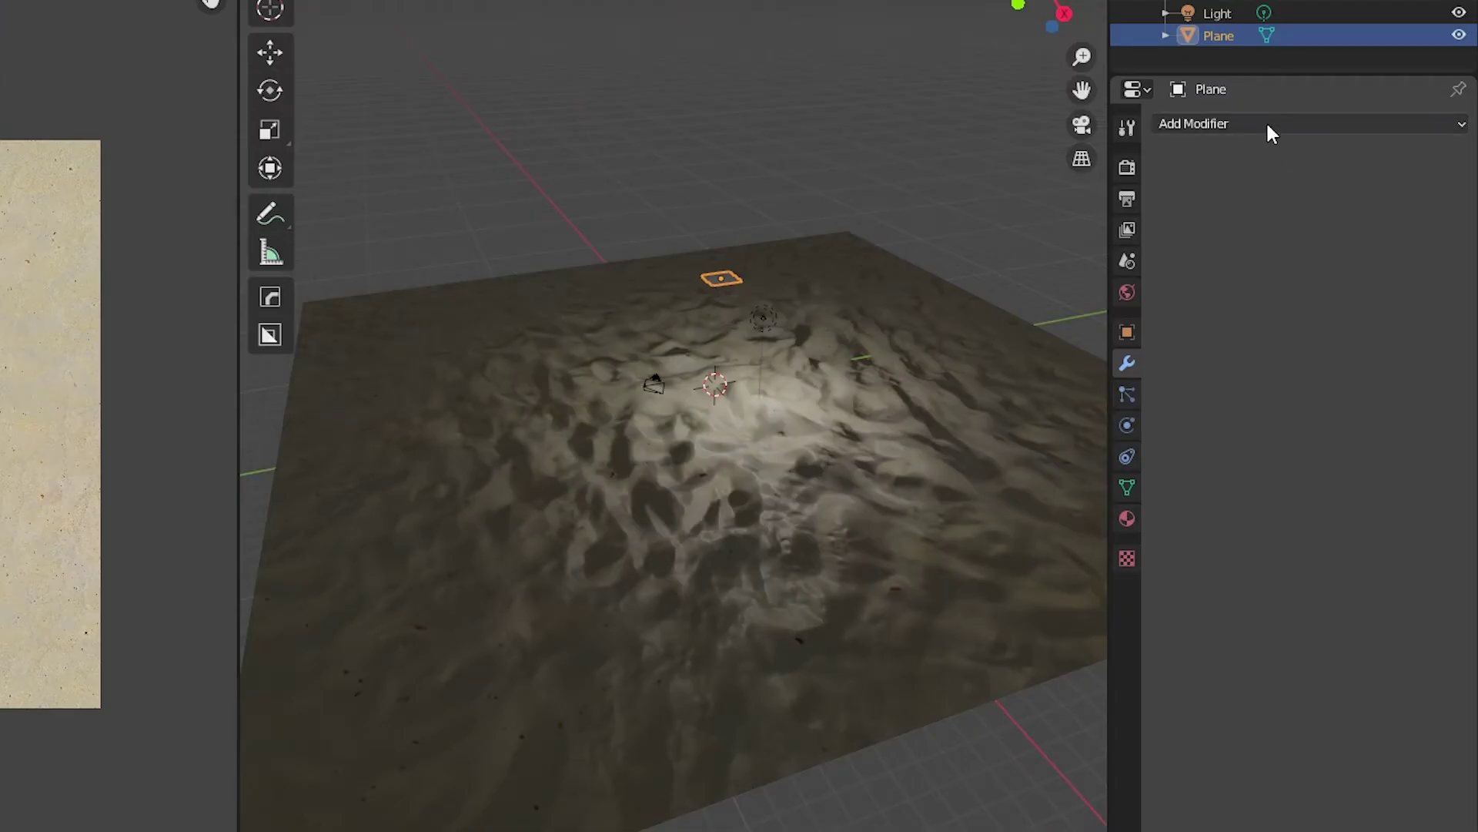
left_click(1398, 205)
left_click(1395, 295)
scroll(630, 356, "down", 5)
middle_click_drag(630, 356, 493, 288)
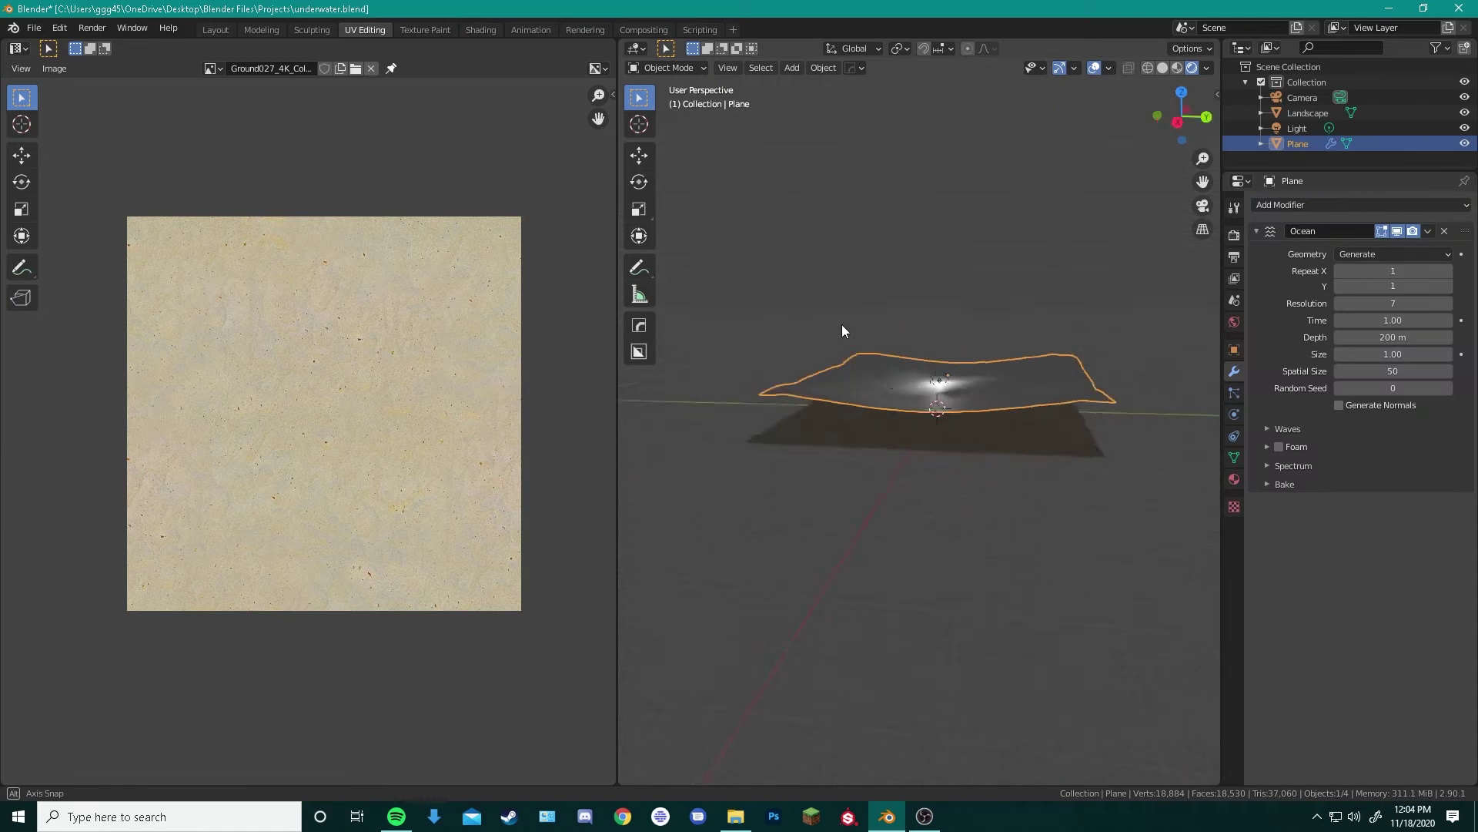
middle_click_drag(795, 316, 947, 354)
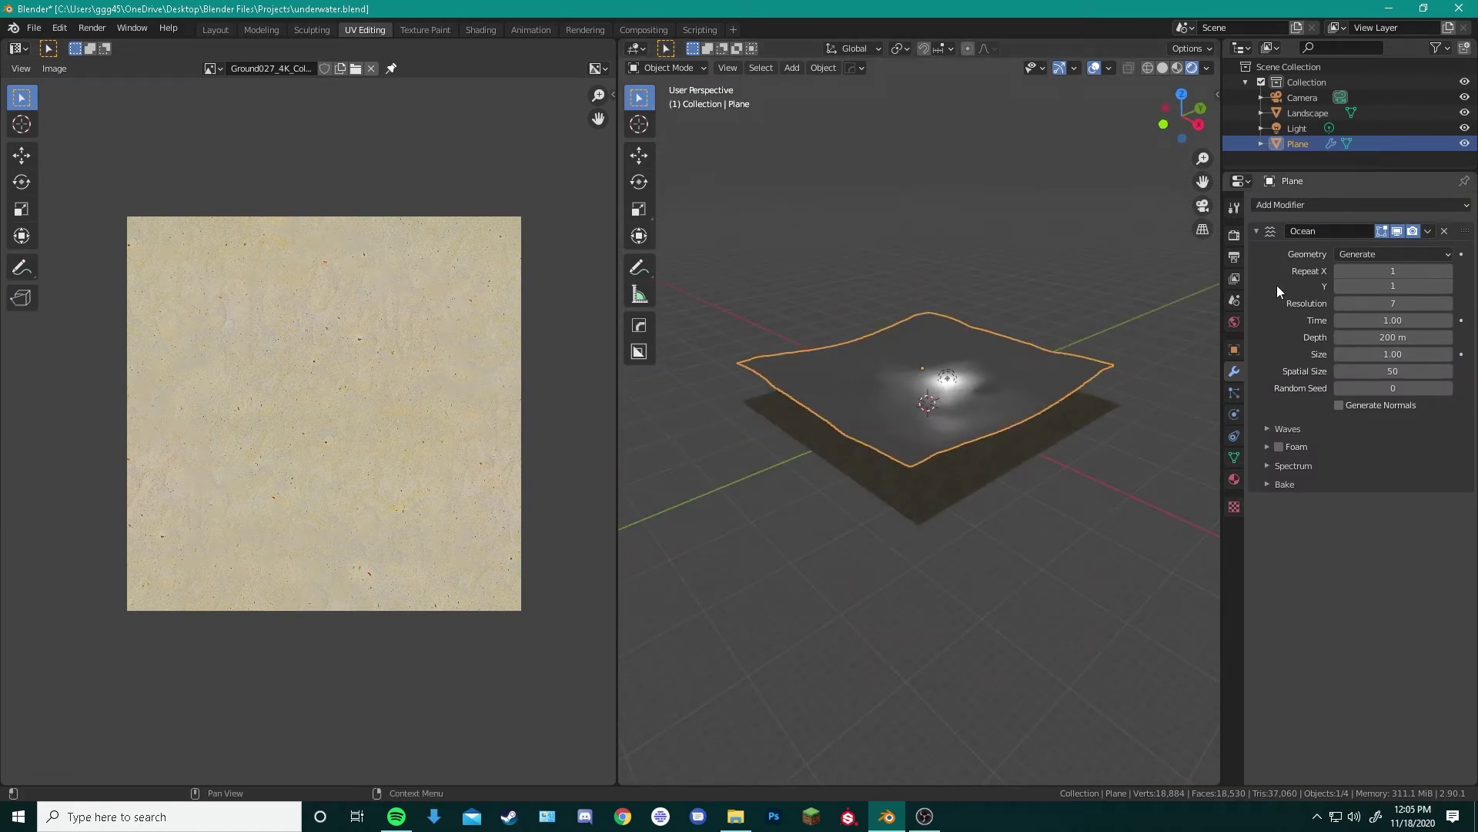
Set the ocean Resolution to 20 and keyframe its Time value at 1.00
left_click(1410, 303)
type("20")
key("Tab")
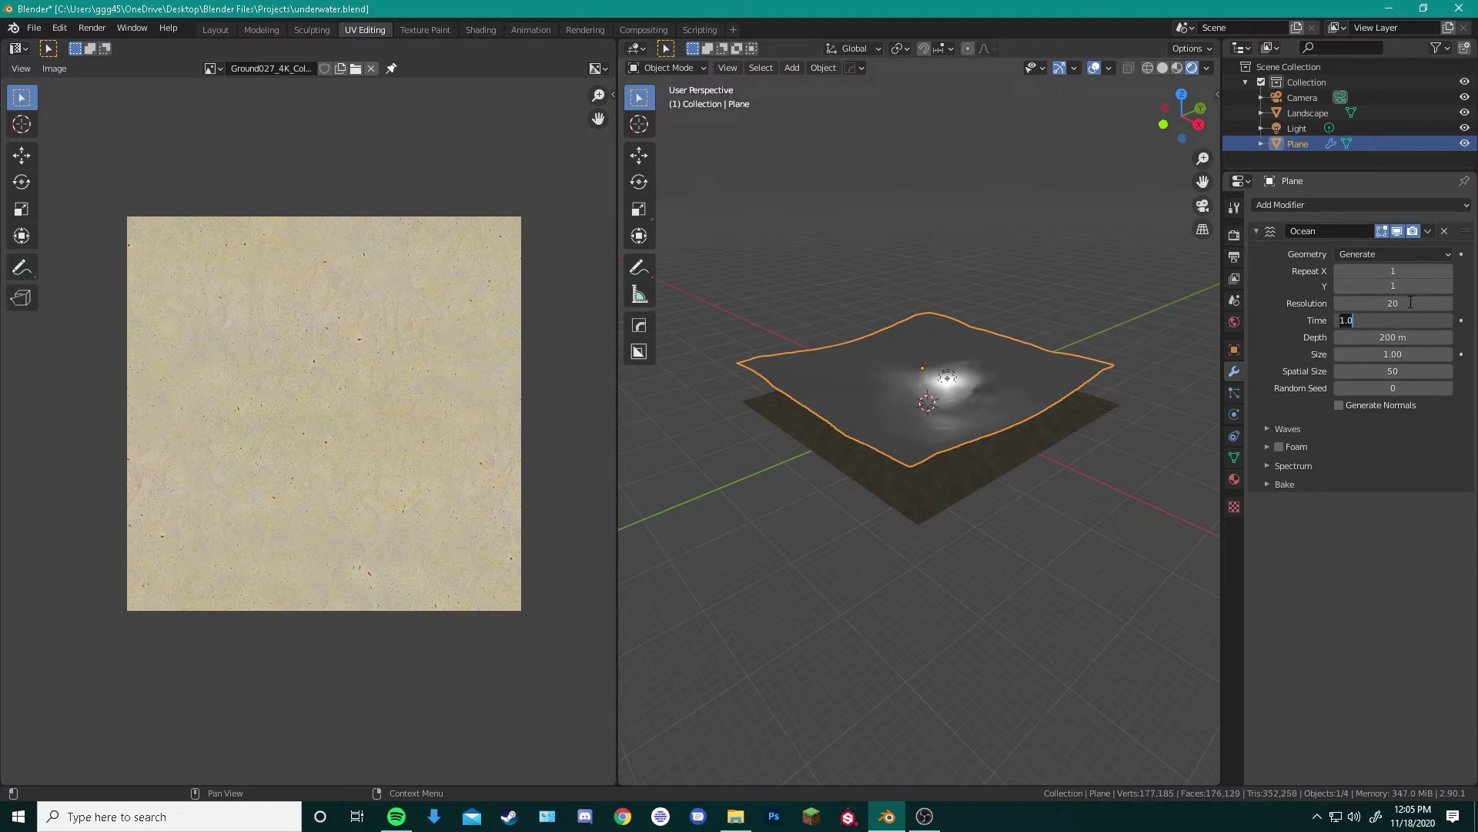
key("Return")
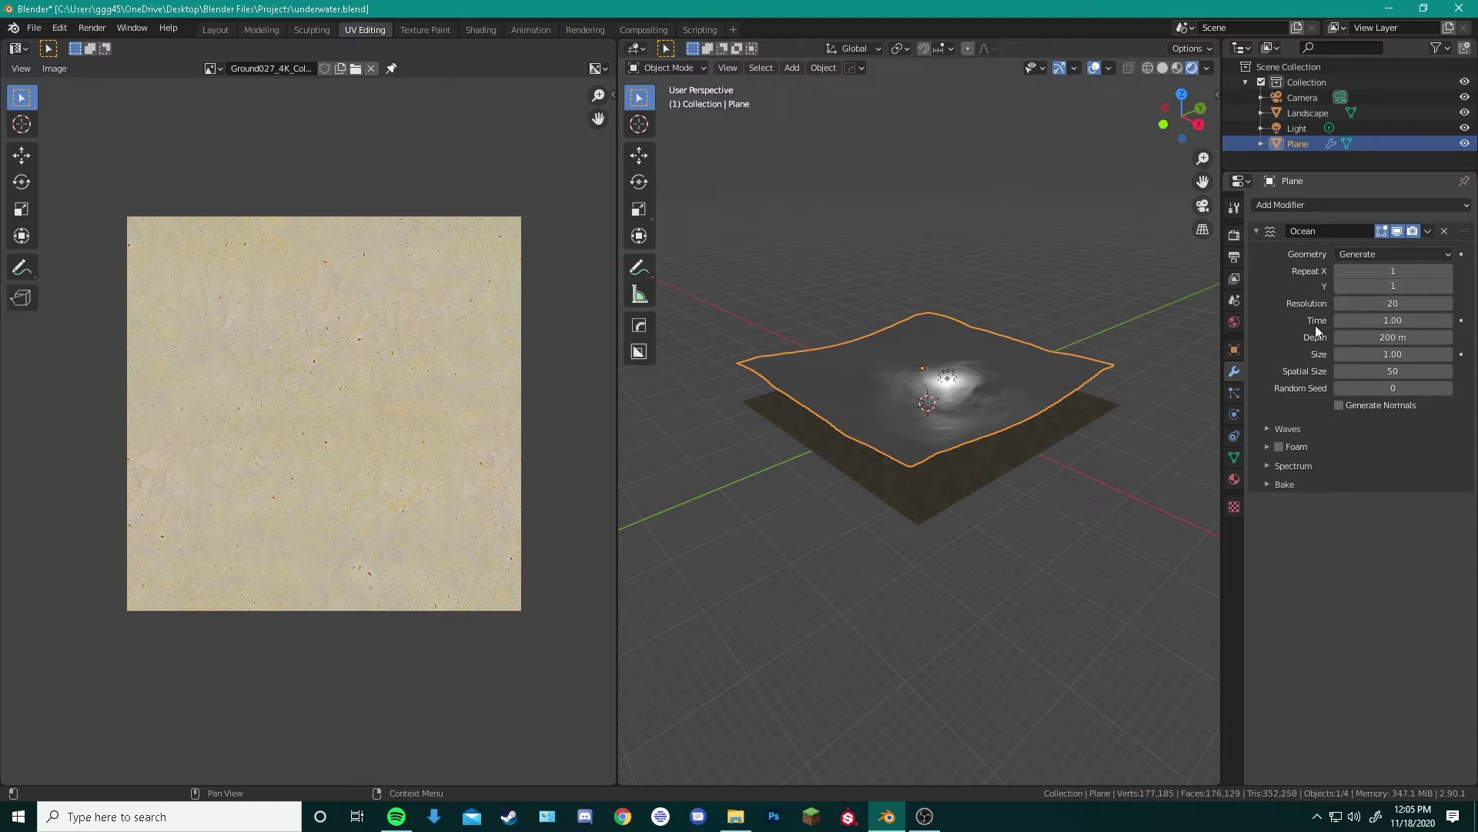
right_click(1386, 321)
left_click(1387, 324)
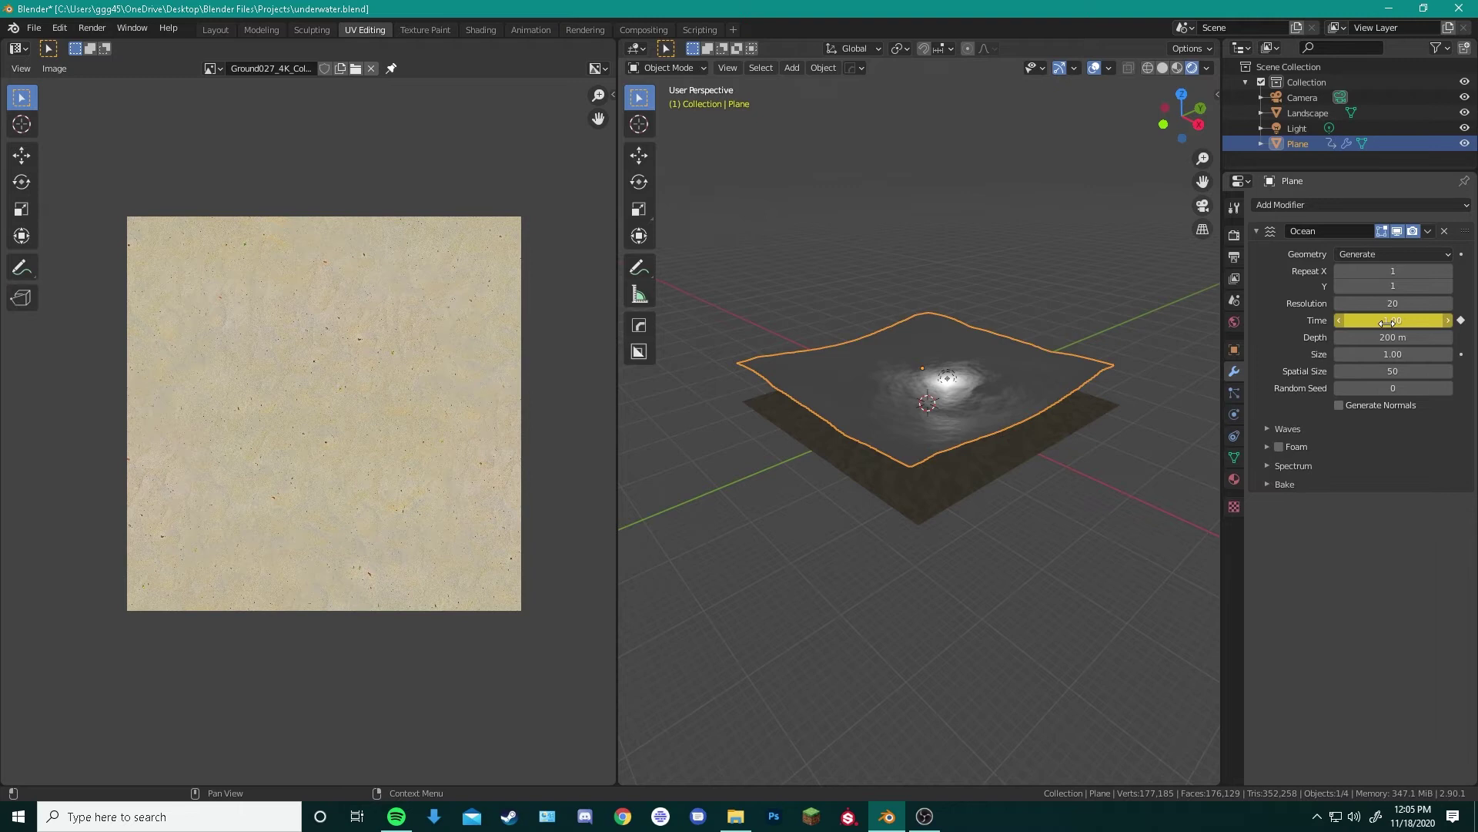
In Layout, go to frame 250 and keyframe the ocean Time value at 5
left_click(216, 29)
left_click_drag(697, 778, 697, 676)
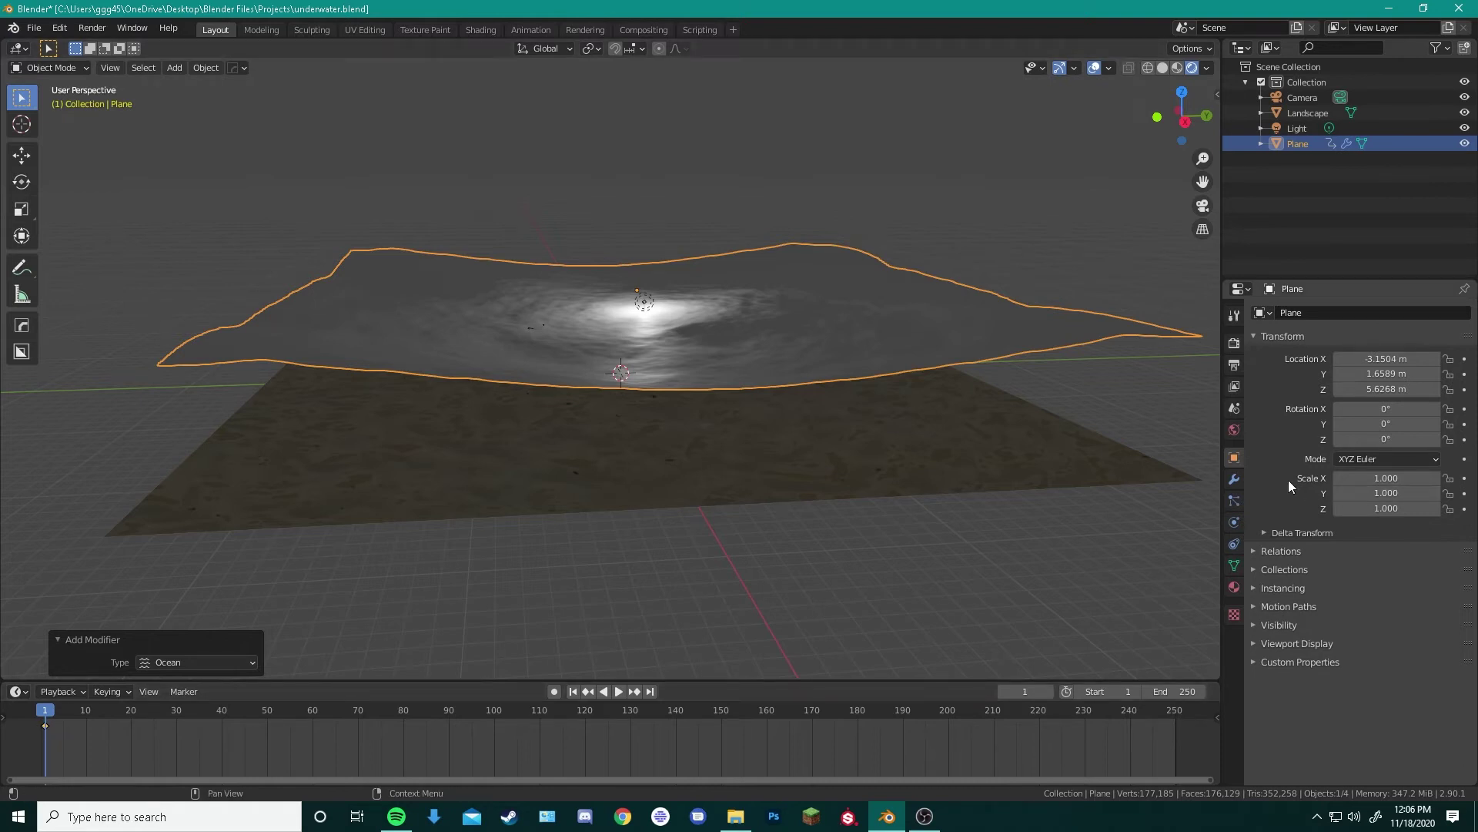
left_click(1234, 479)
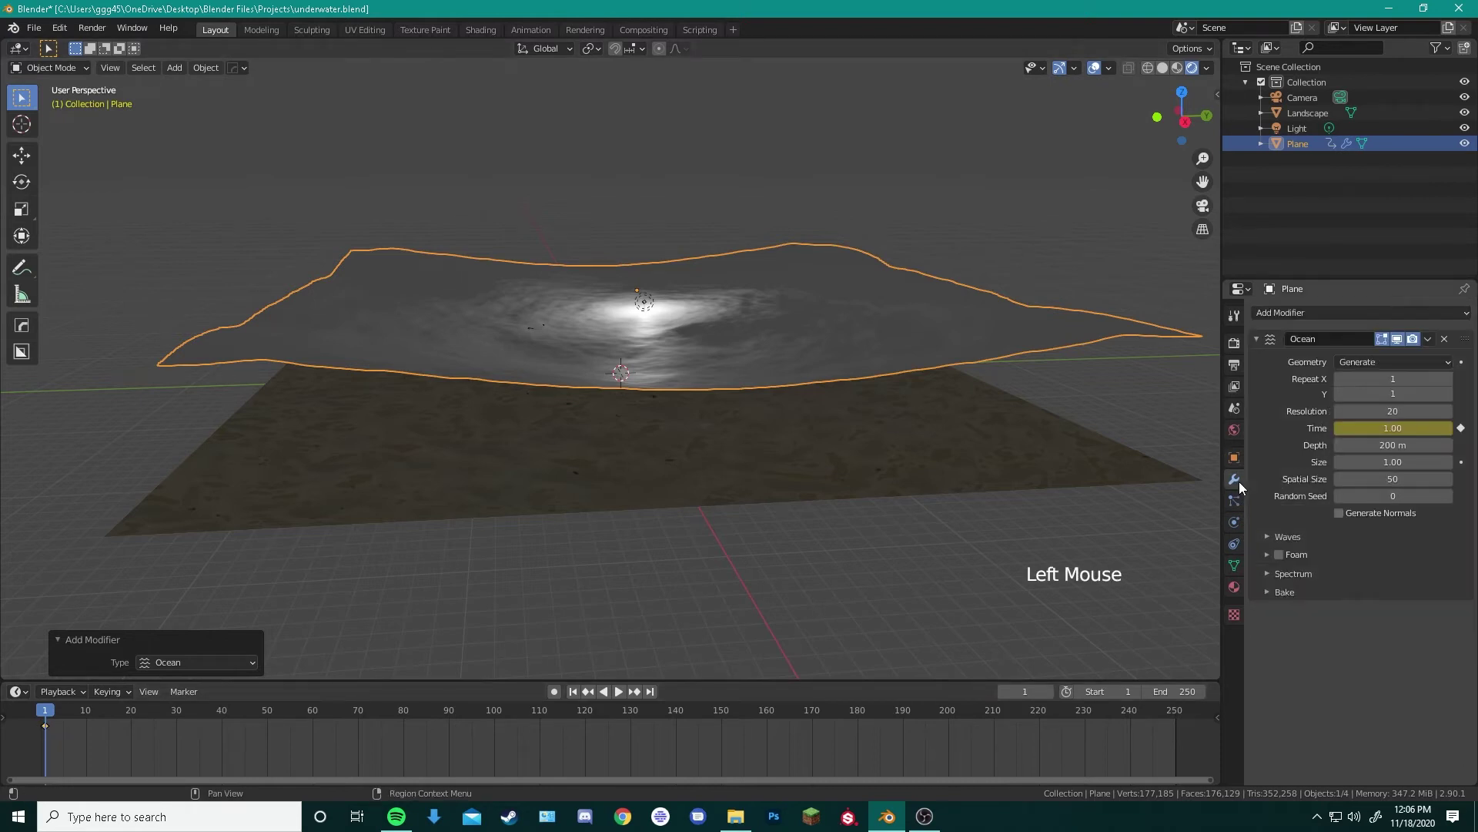
left_click_drag(57, 727, 1177, 716)
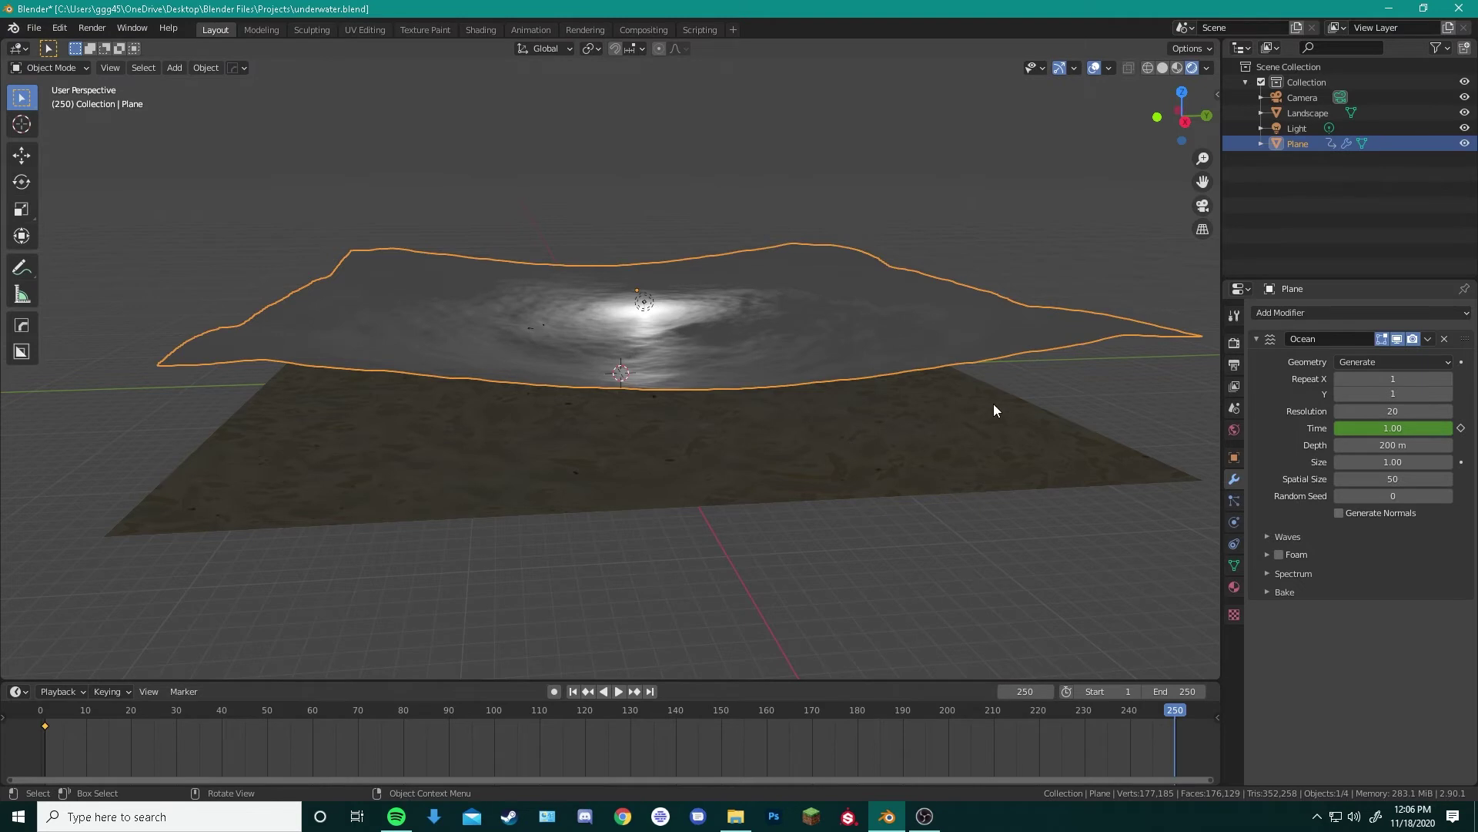
left_click(1462, 429)
left_click(1407, 431)
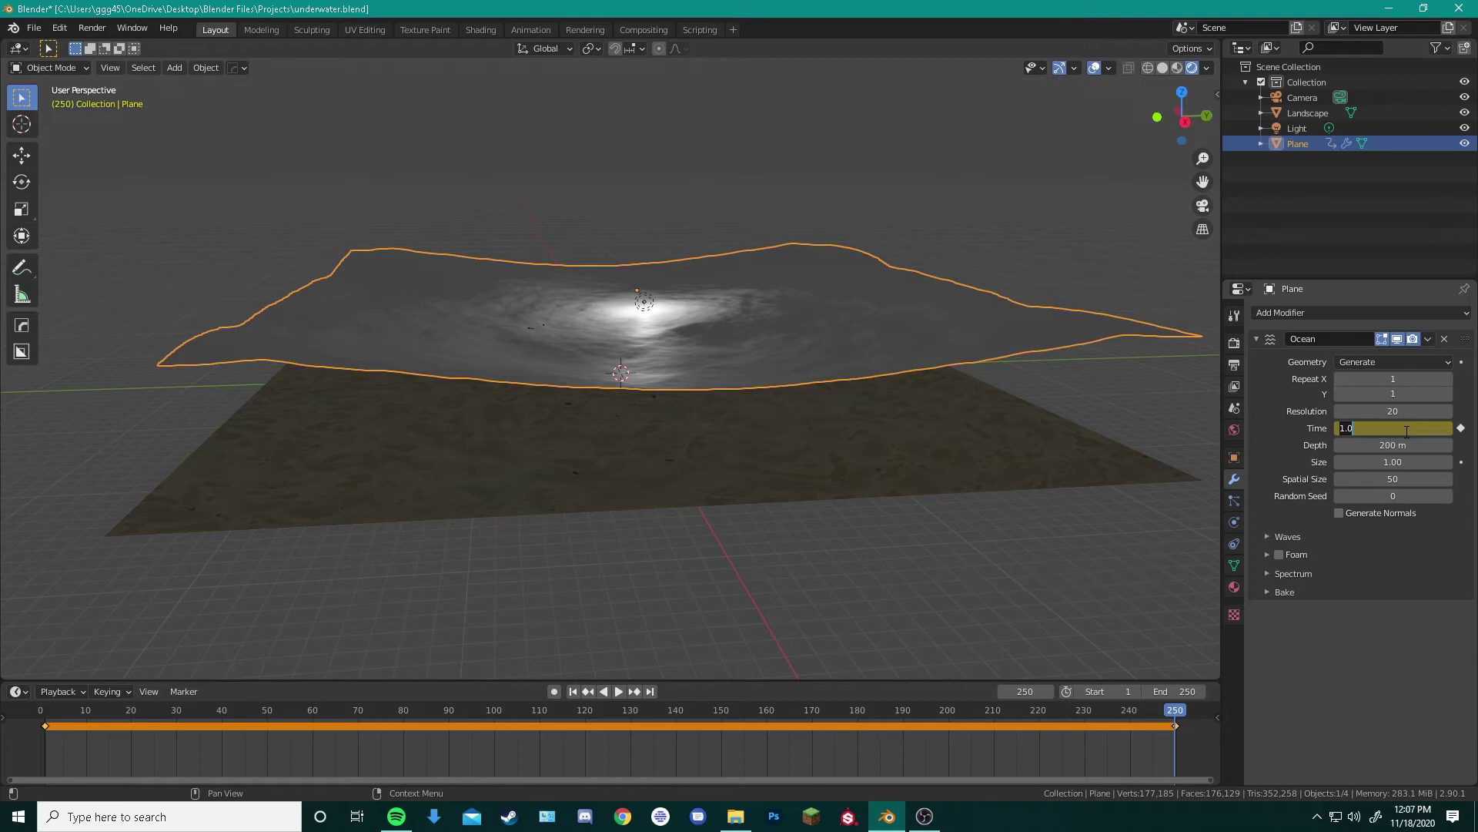
type("5")
key("Return")
Play the animation and scrub the timeline to preview the moving waves
key("space")
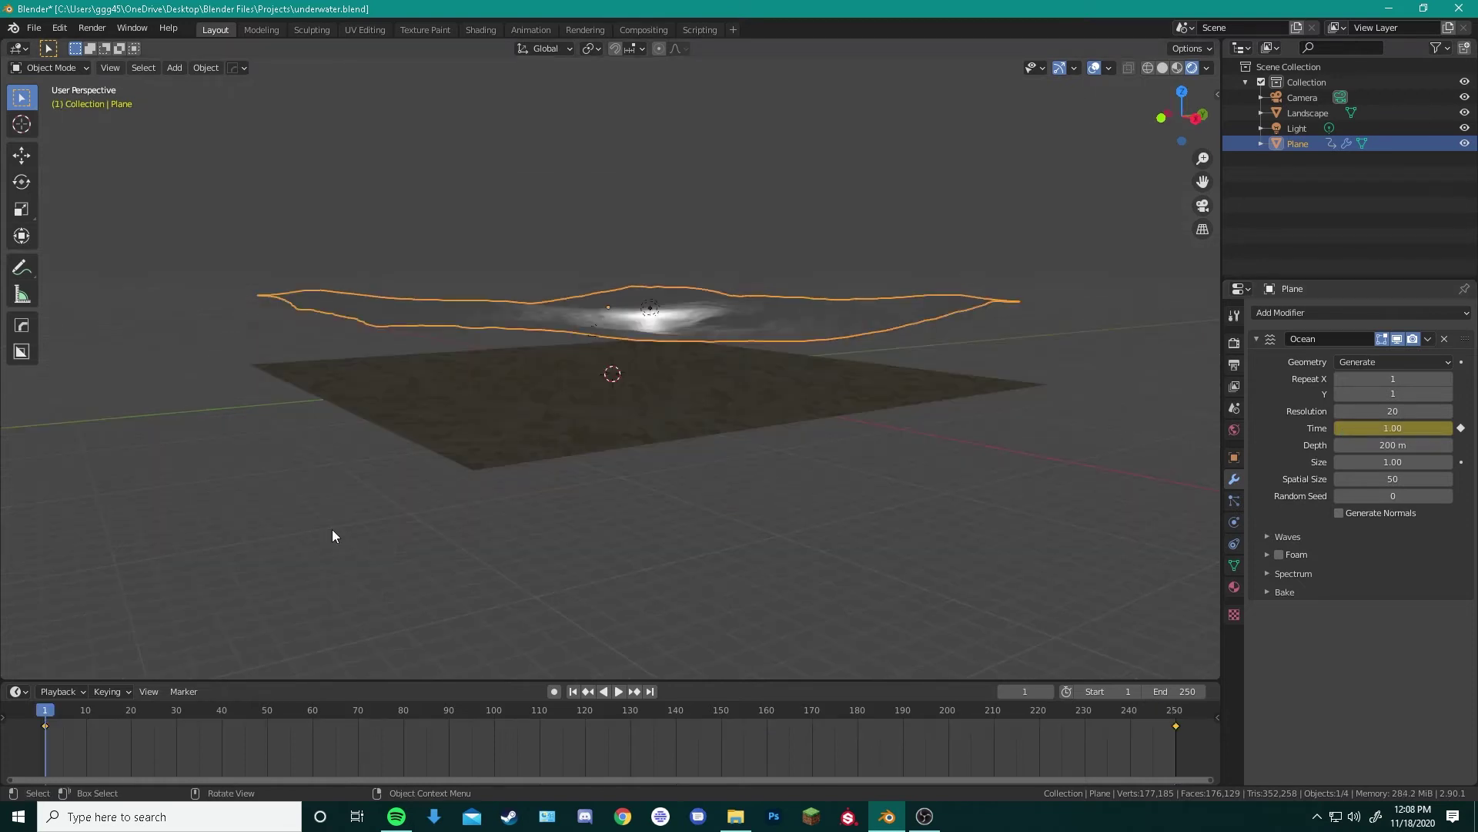
left_click(55, 715)
mouse_move(56, 714)
left_mouse_down()
mouse_move(179, 705)
mouse_move(1148, 747)
mouse_move(45, 722)
left_mouse_up()
Select the camera, then move and tilt it toward a level view while looking through it
key("KP_0")
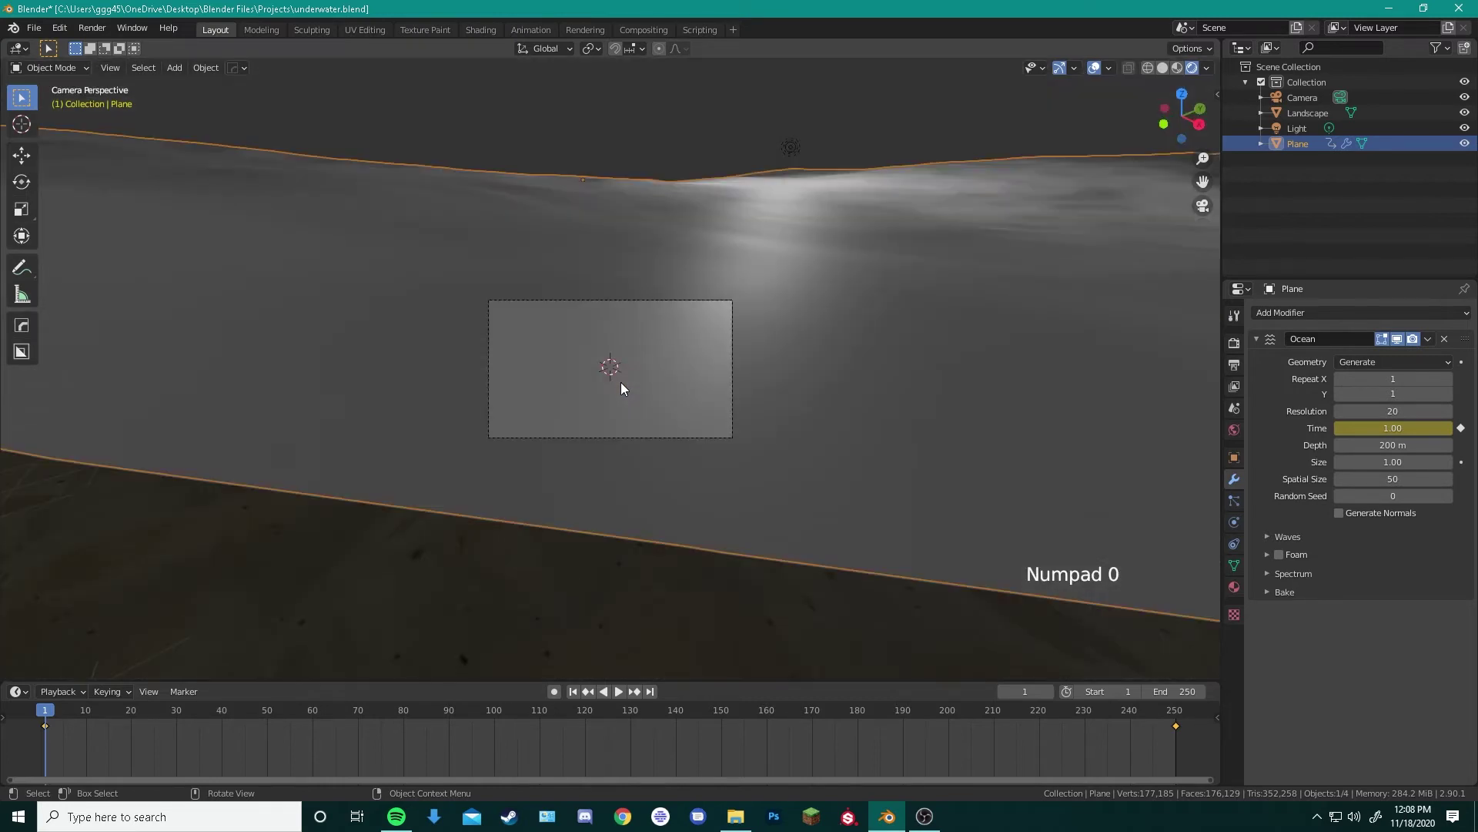
key("g")
left_click(609, 300)
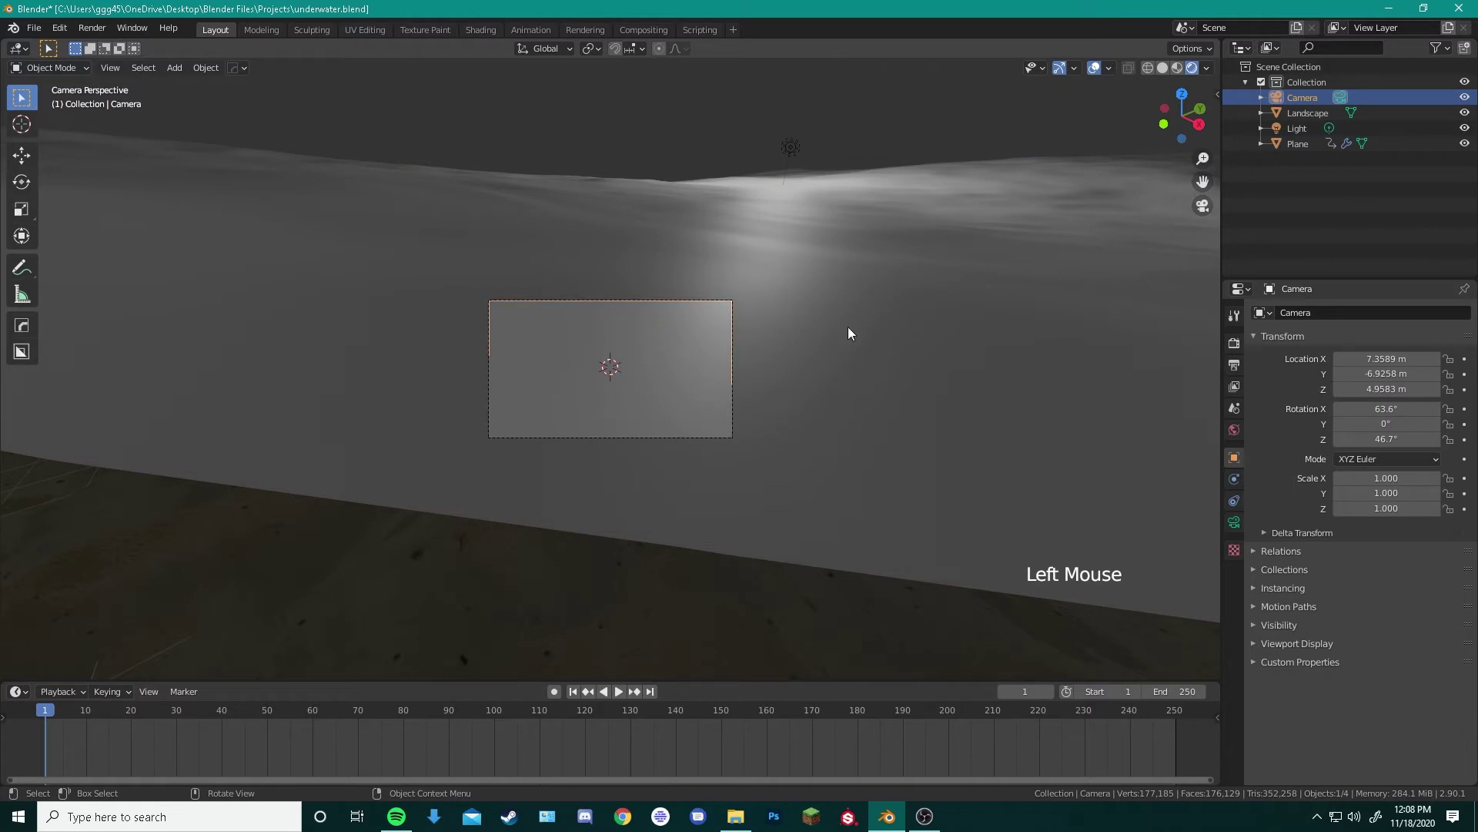
key("g")
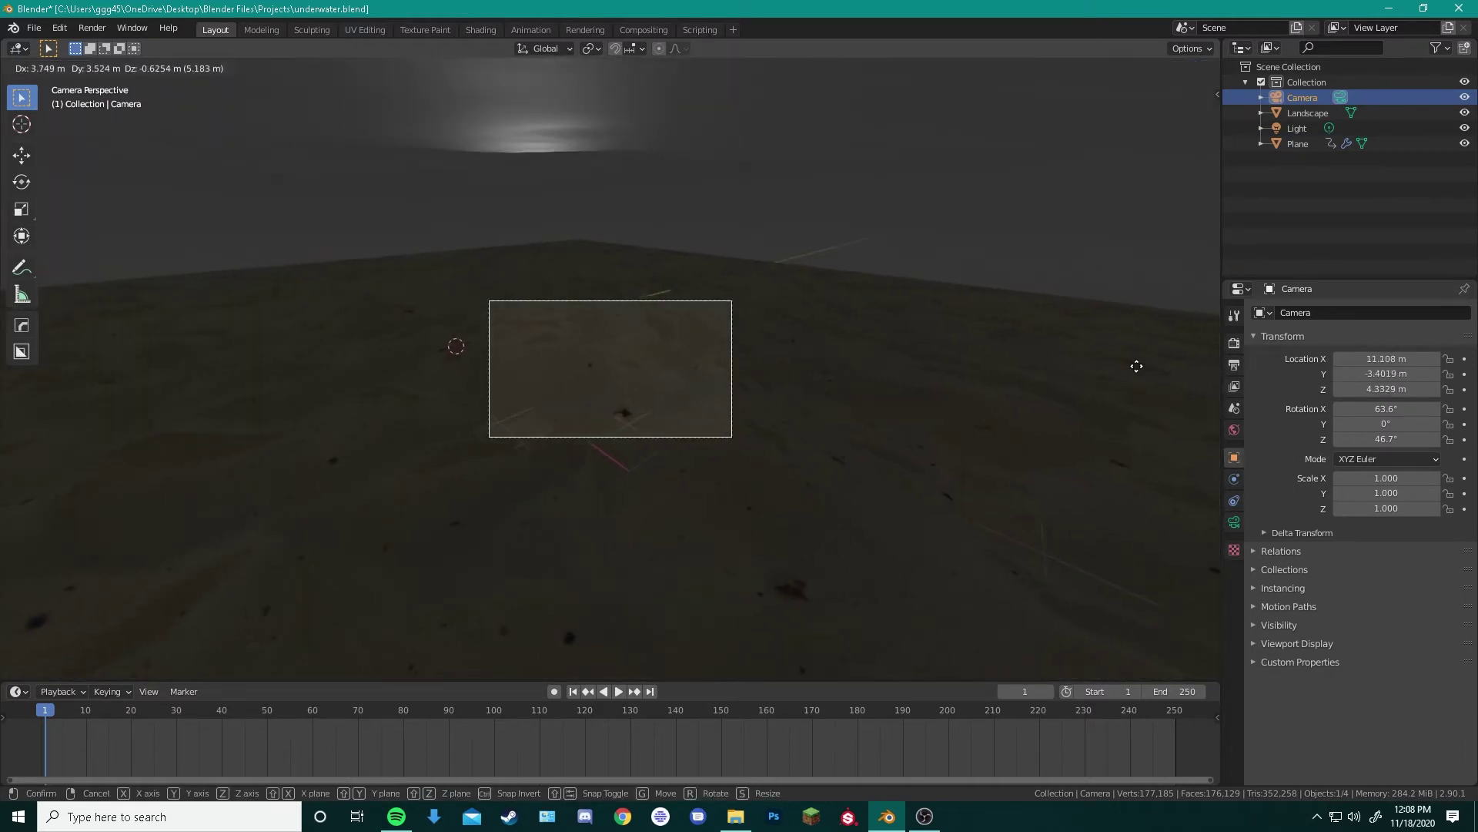
left_click(831, 332)
key("KP_0")
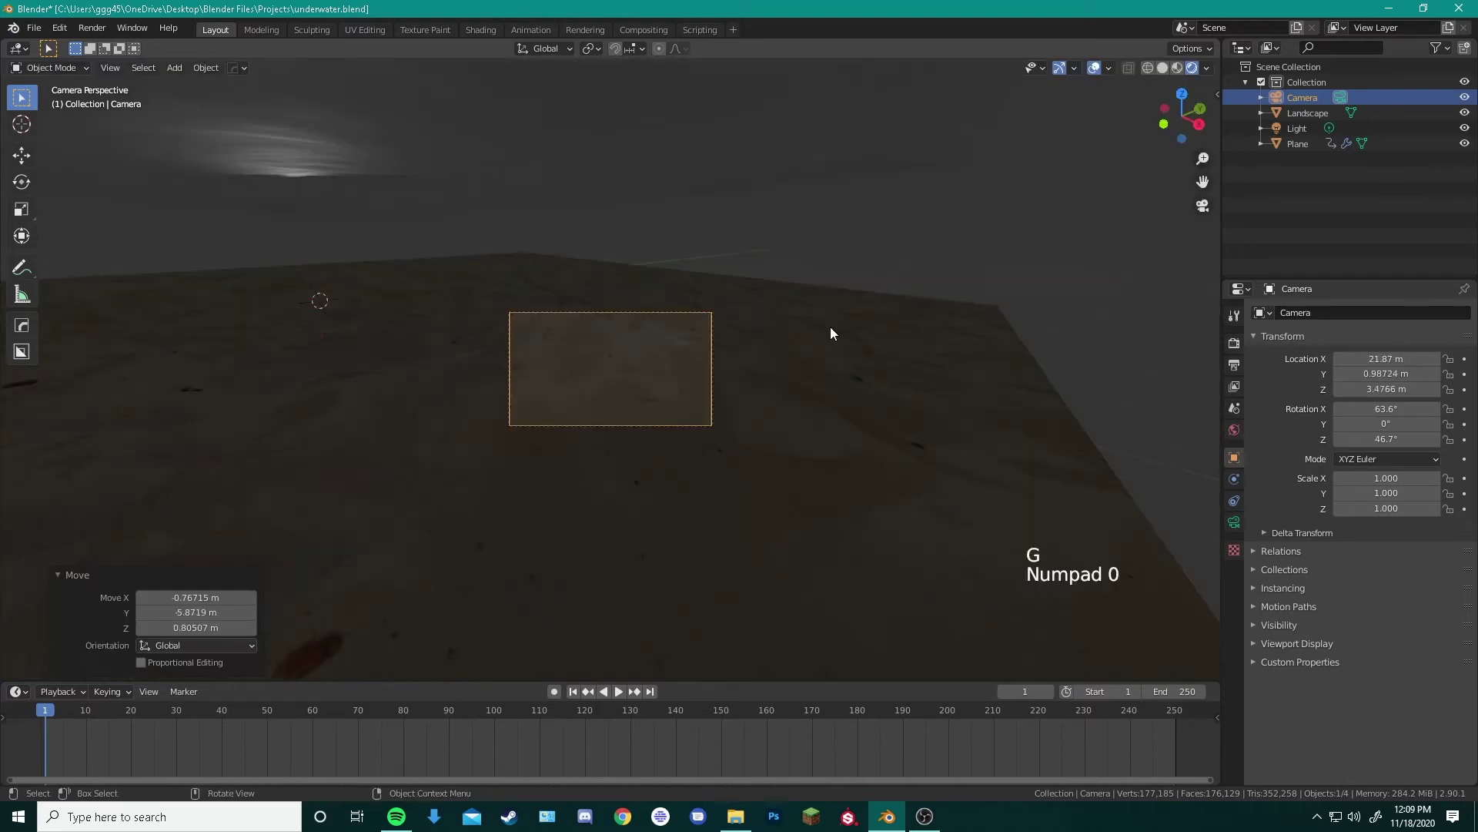
key("r")
key("r")
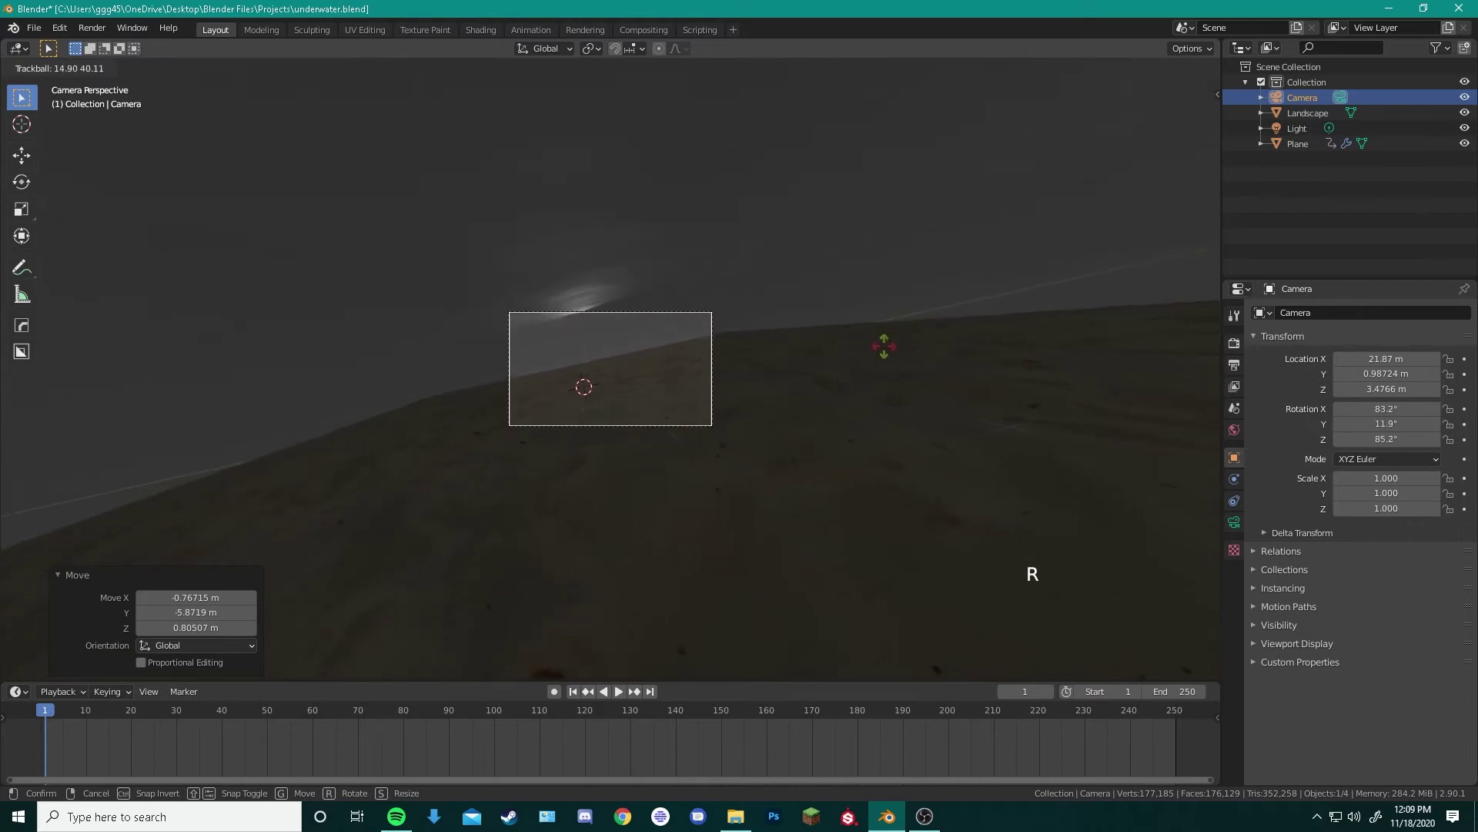
left_click(918, 359)
key("r")
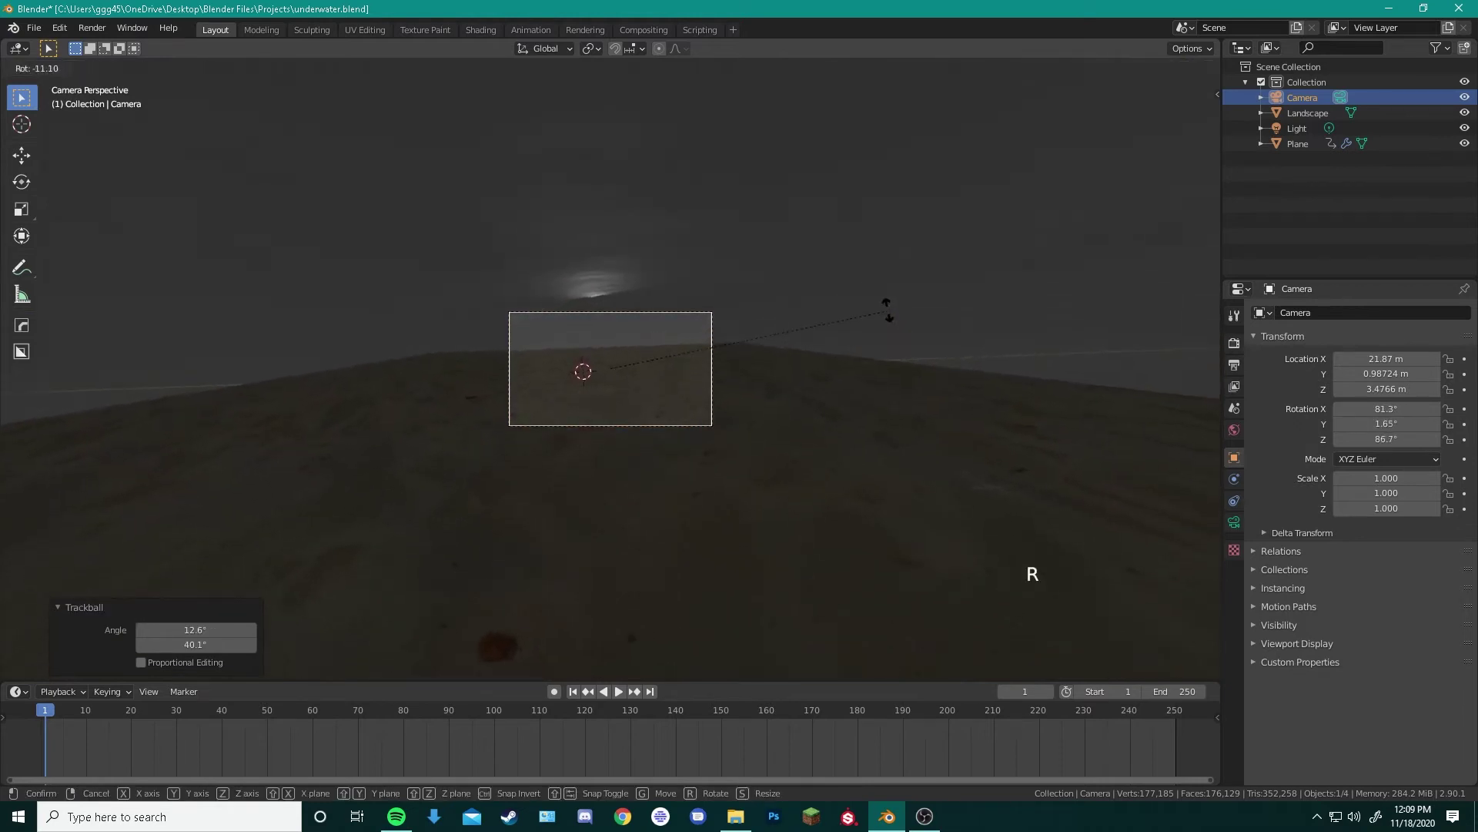
left_click(885, 297)
Lower and push the camera along X to X 30.621 m, Z 2.077 m, rotation 85.9°/88.2°
key("g")
left_click(824, 299)
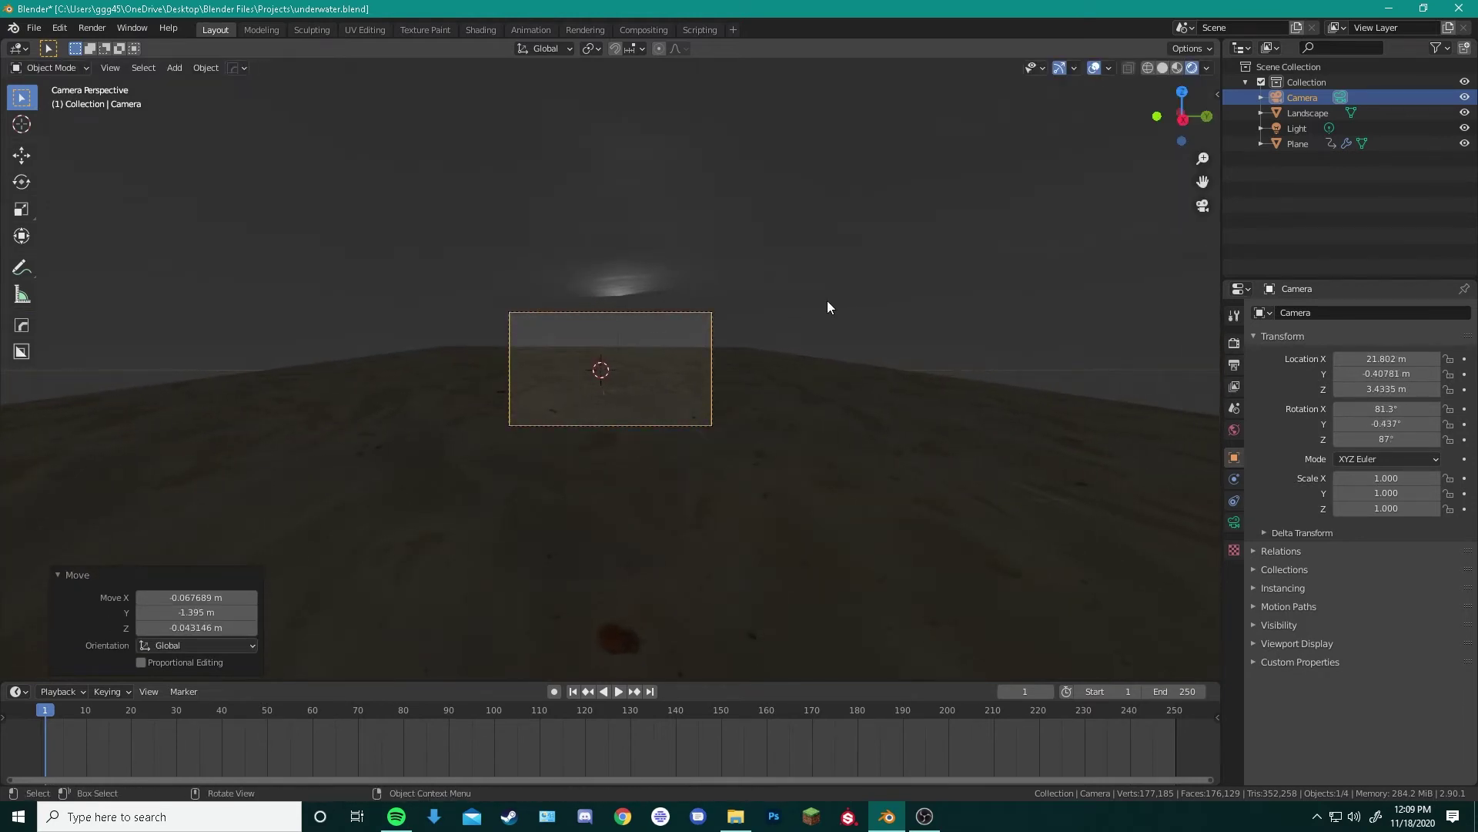
scroll(762, 331, "up", 8)
scroll(741, 368, "down", 3)
key("g")
key("g")
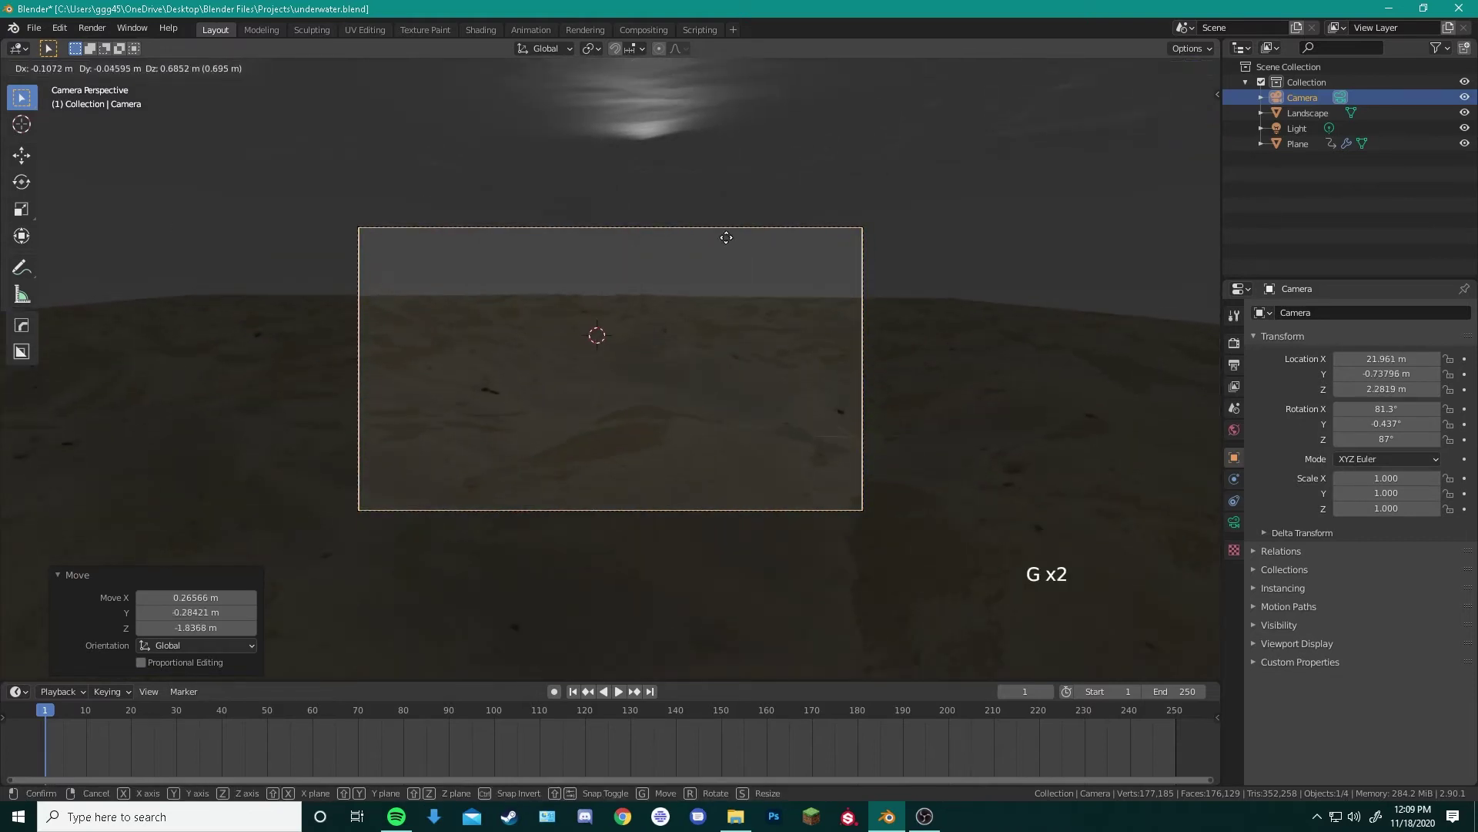
key("g")
key("g")
key("g")
left_click(398, 455)
key("g")
key("x")
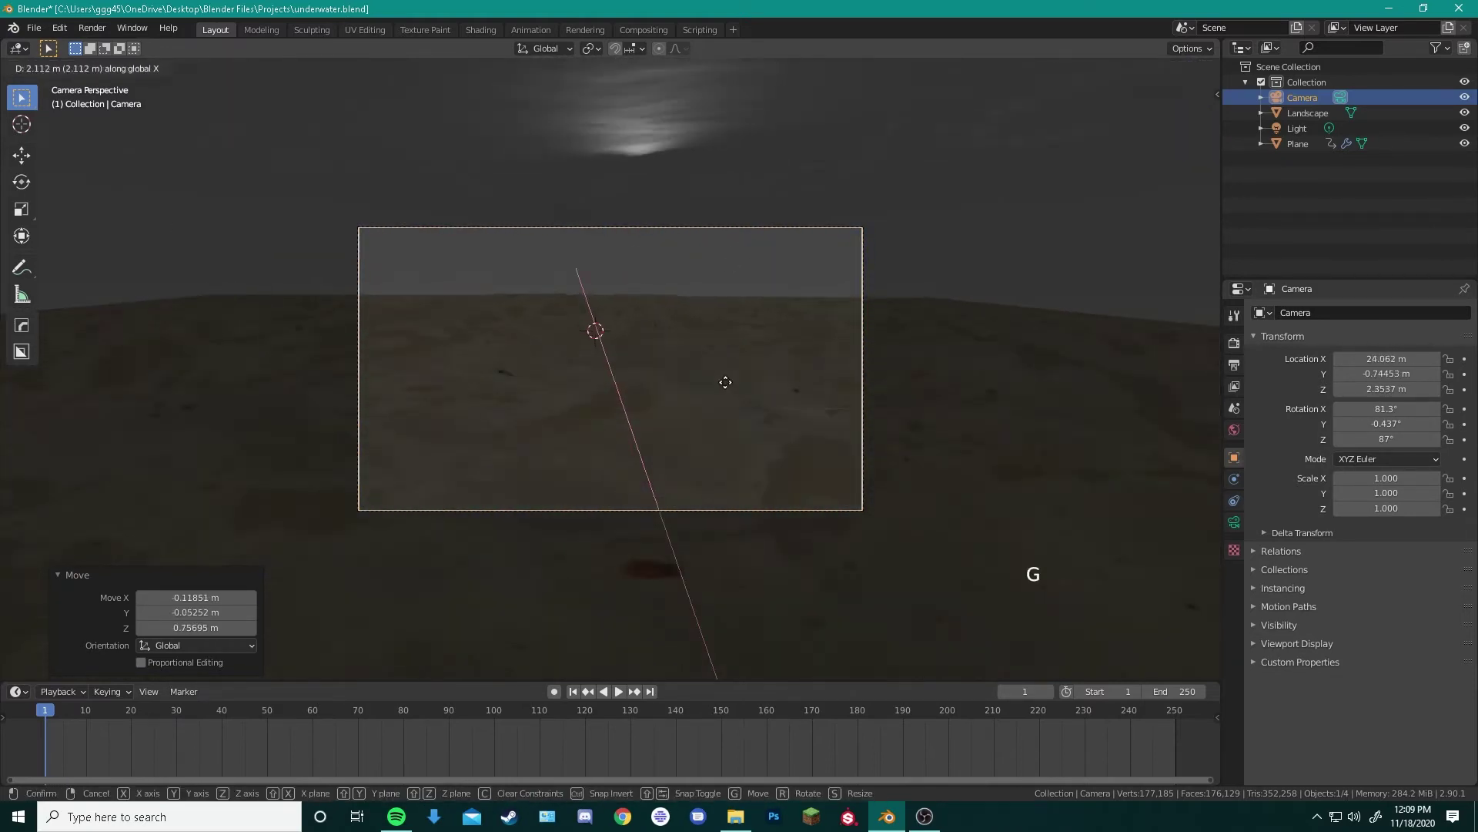
left_click(844, 537)
key("r")
key("r")
key("g")
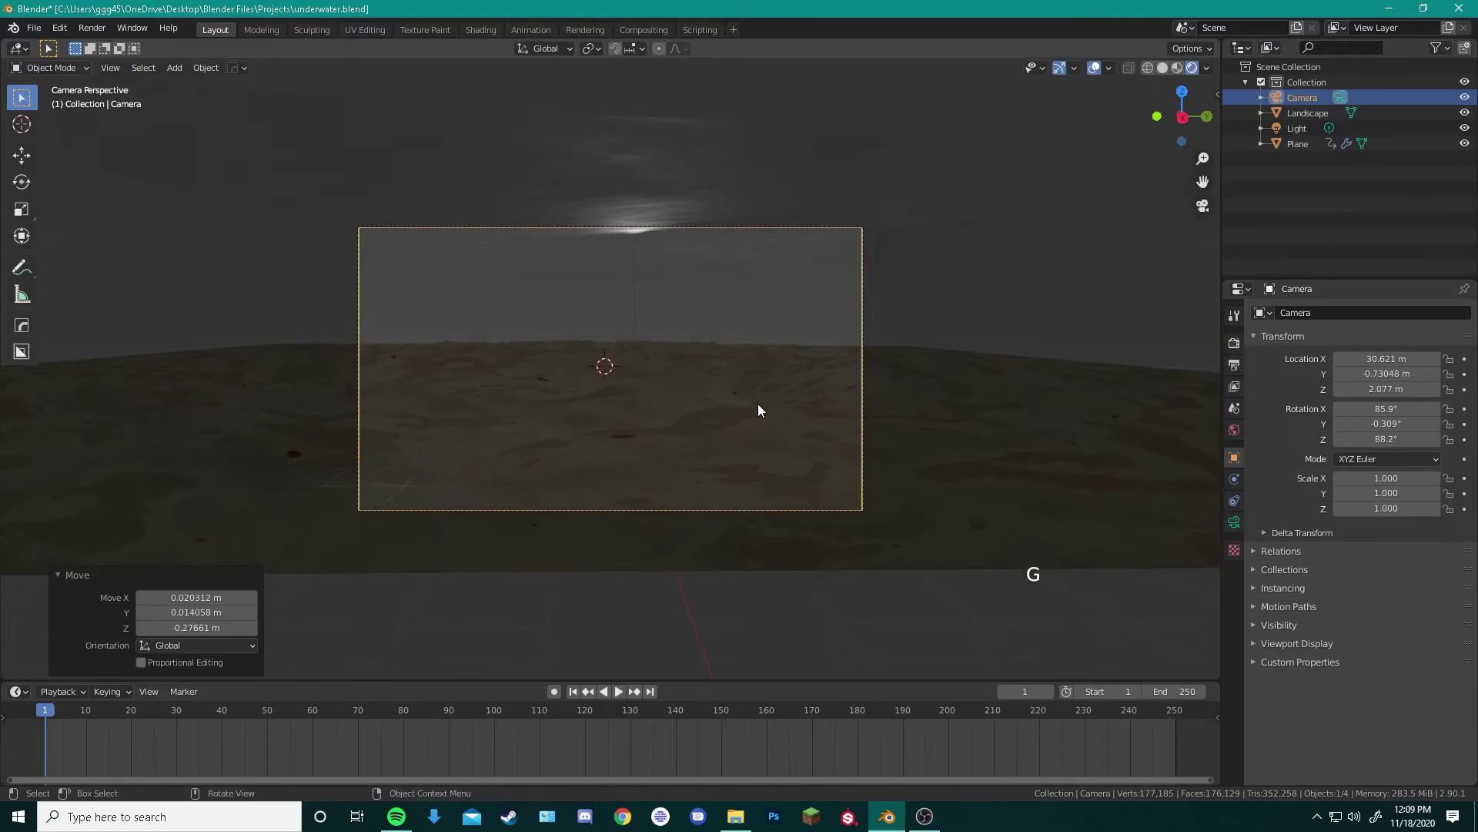
left_click(664, 576)
left_click(663, 574)
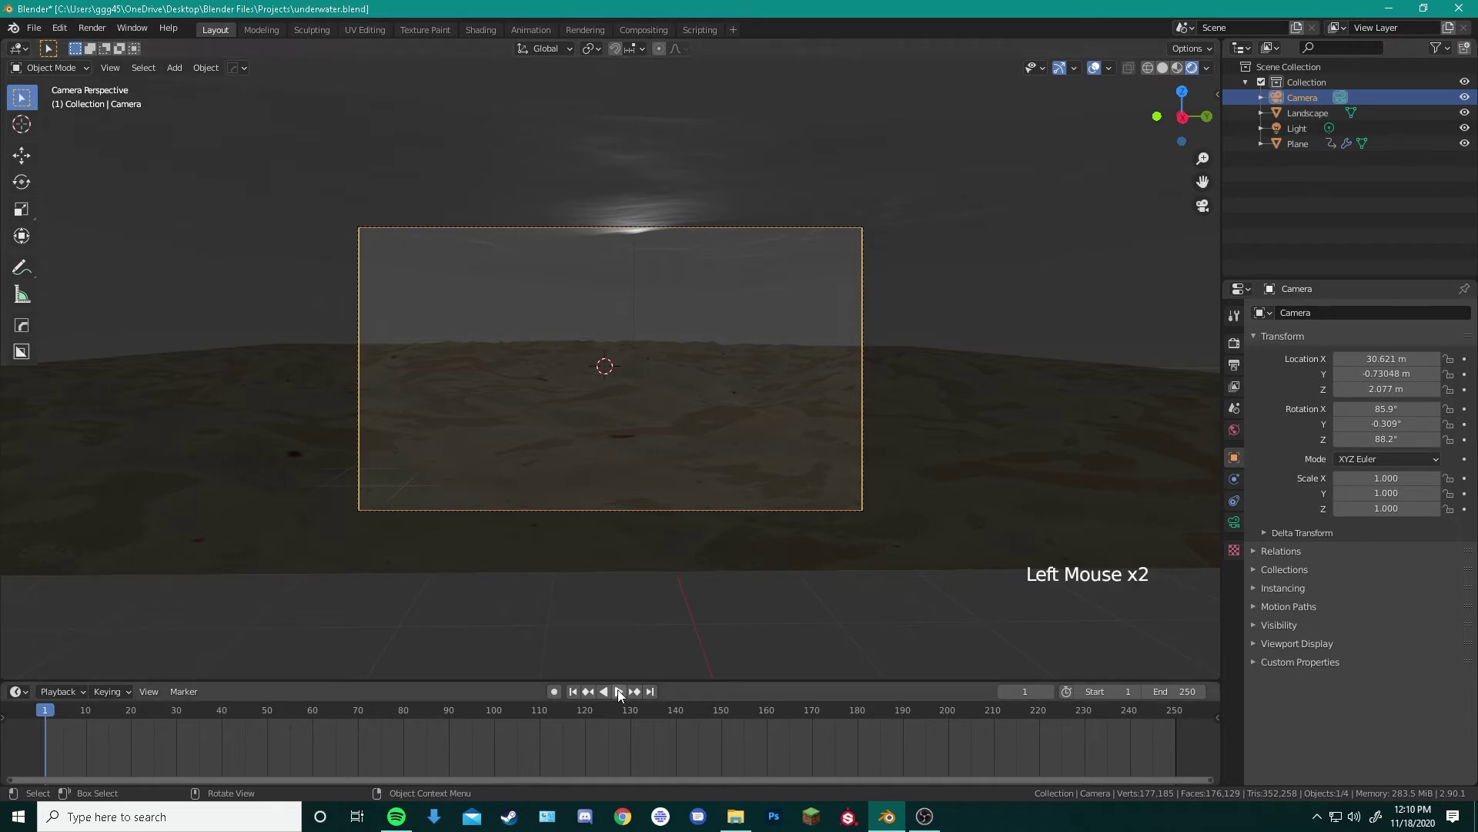
left_click(617, 690)
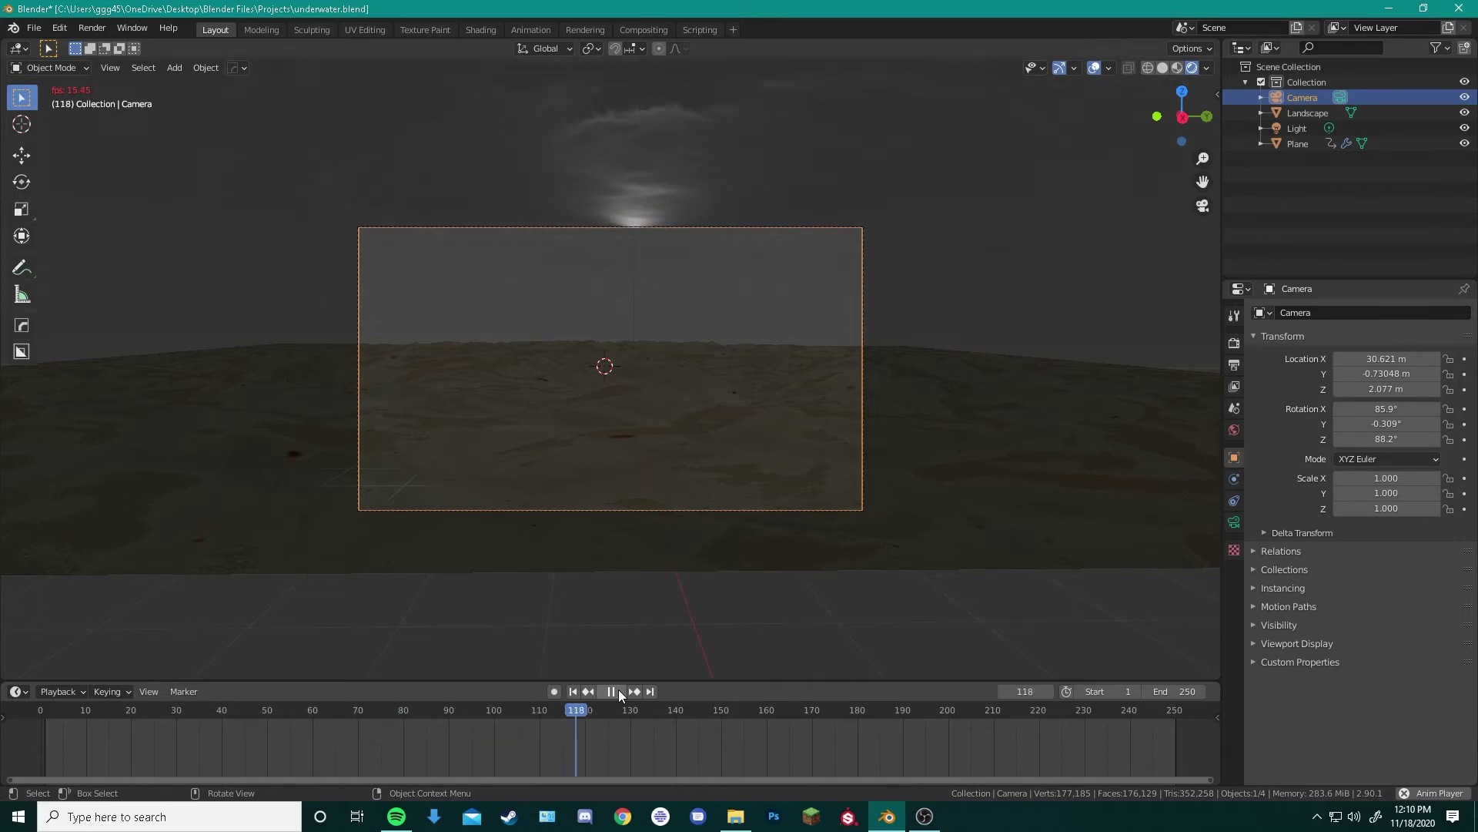
left_click(611, 690)
key("shift+Left")
left_click(912, 308)
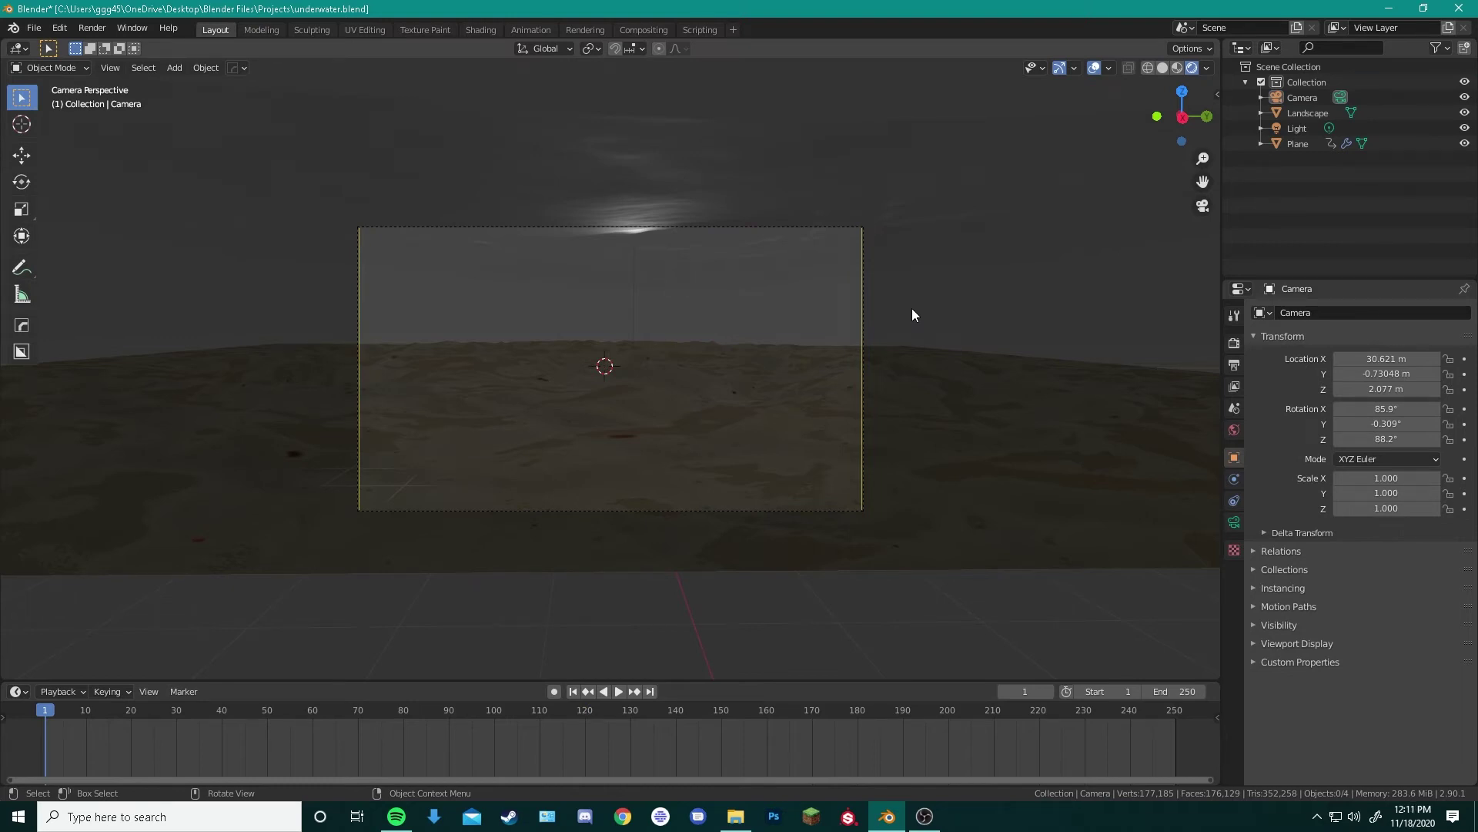
Set the World background colour to a sea-green teal, then select the water plane
left_click(1235, 430)
left_click(1402, 414)
left_click(1326, 287)
left_click(1444, 231)
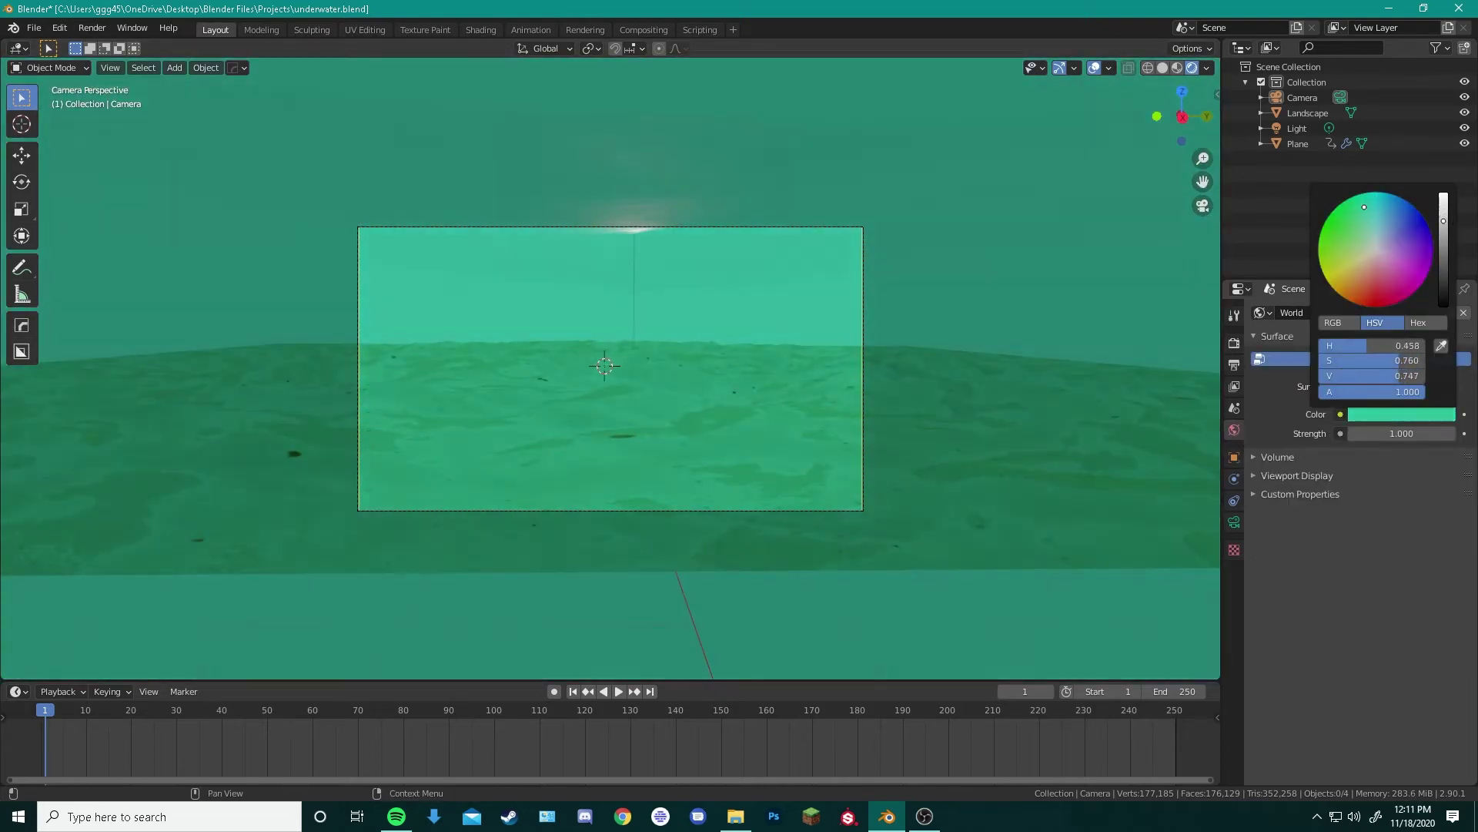
left_click(962, 369)
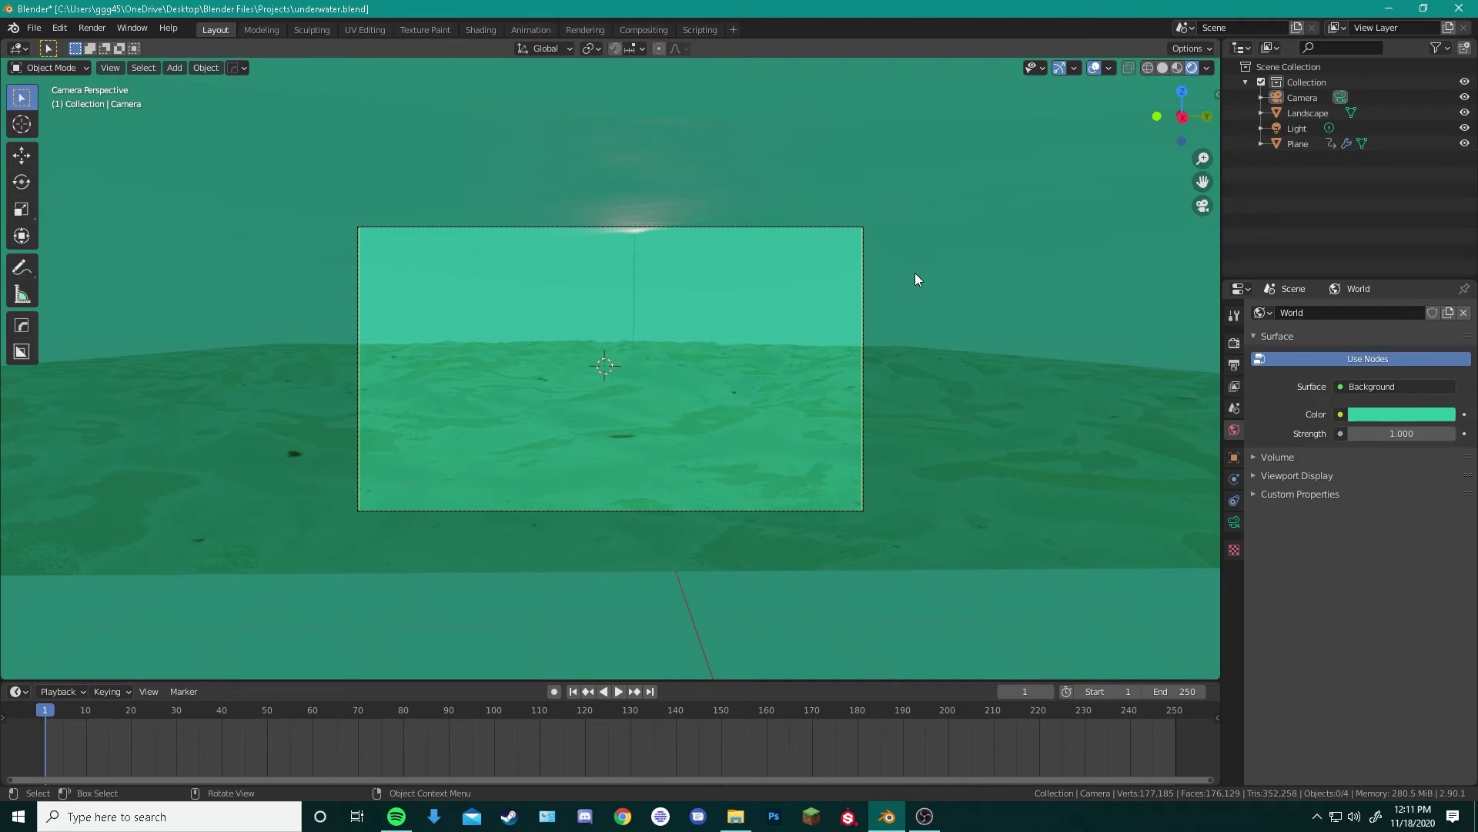
left_click(793, 210)
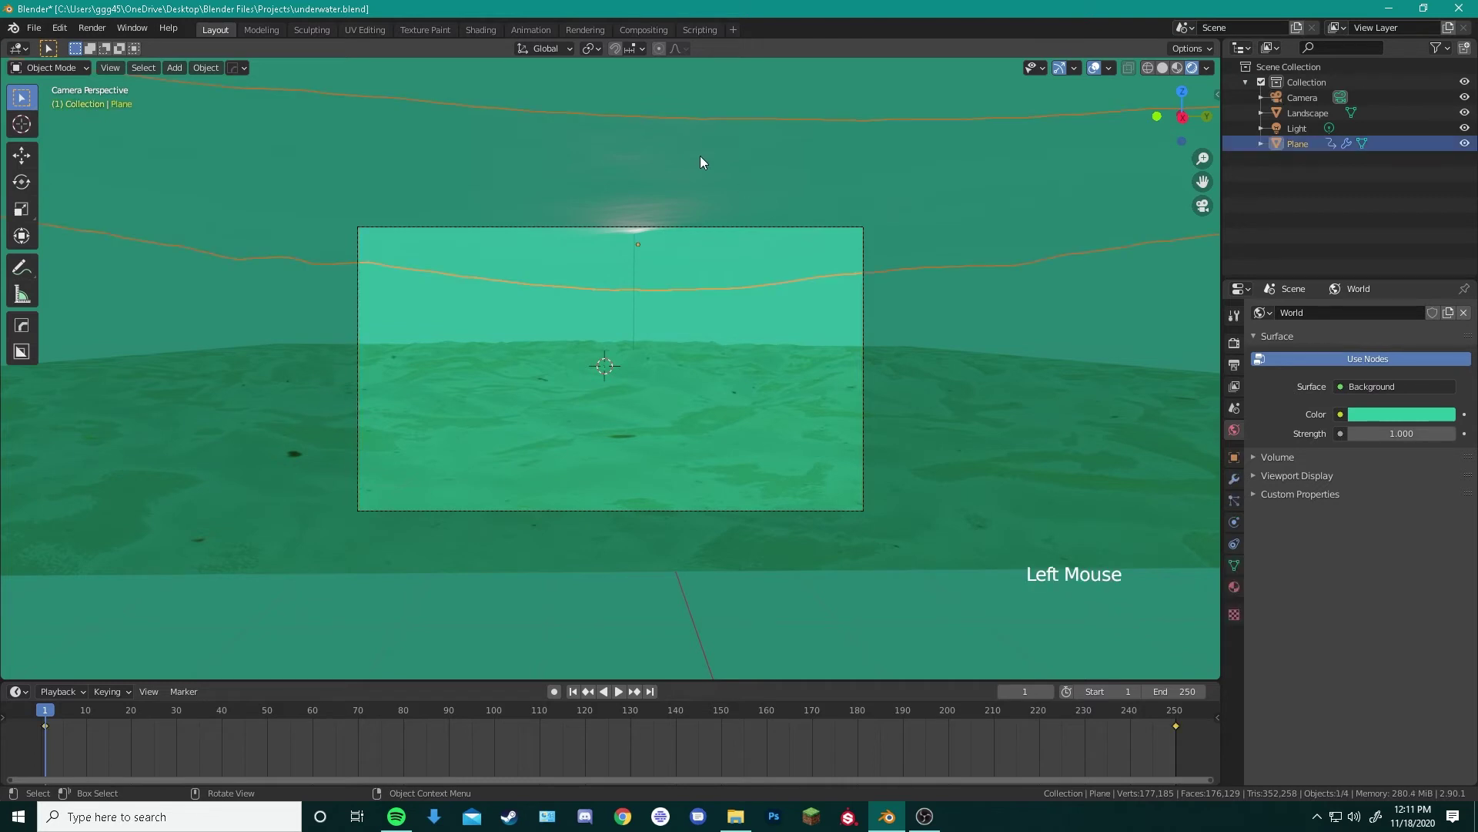
In the Shading workspace, add Material.002 to the water plane and delete its default nodes
left_click(466, 30)
mouse_move(518, 105)
middle_mouse_down()
mouse_move(724, 302)
mouse_move(682, 347)
mouse_move(528, 332)
middle_mouse_up()
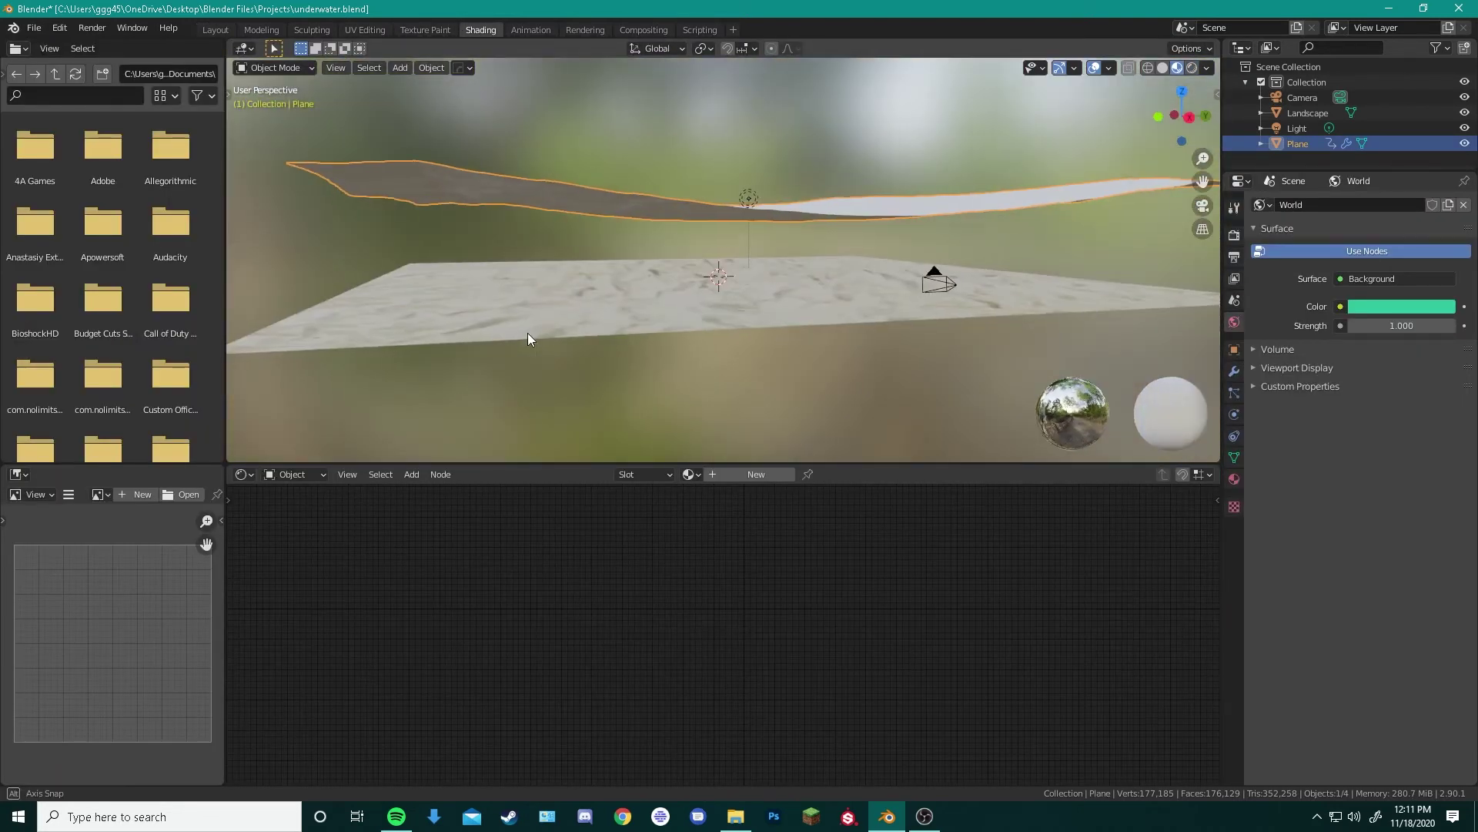
left_click(728, 474)
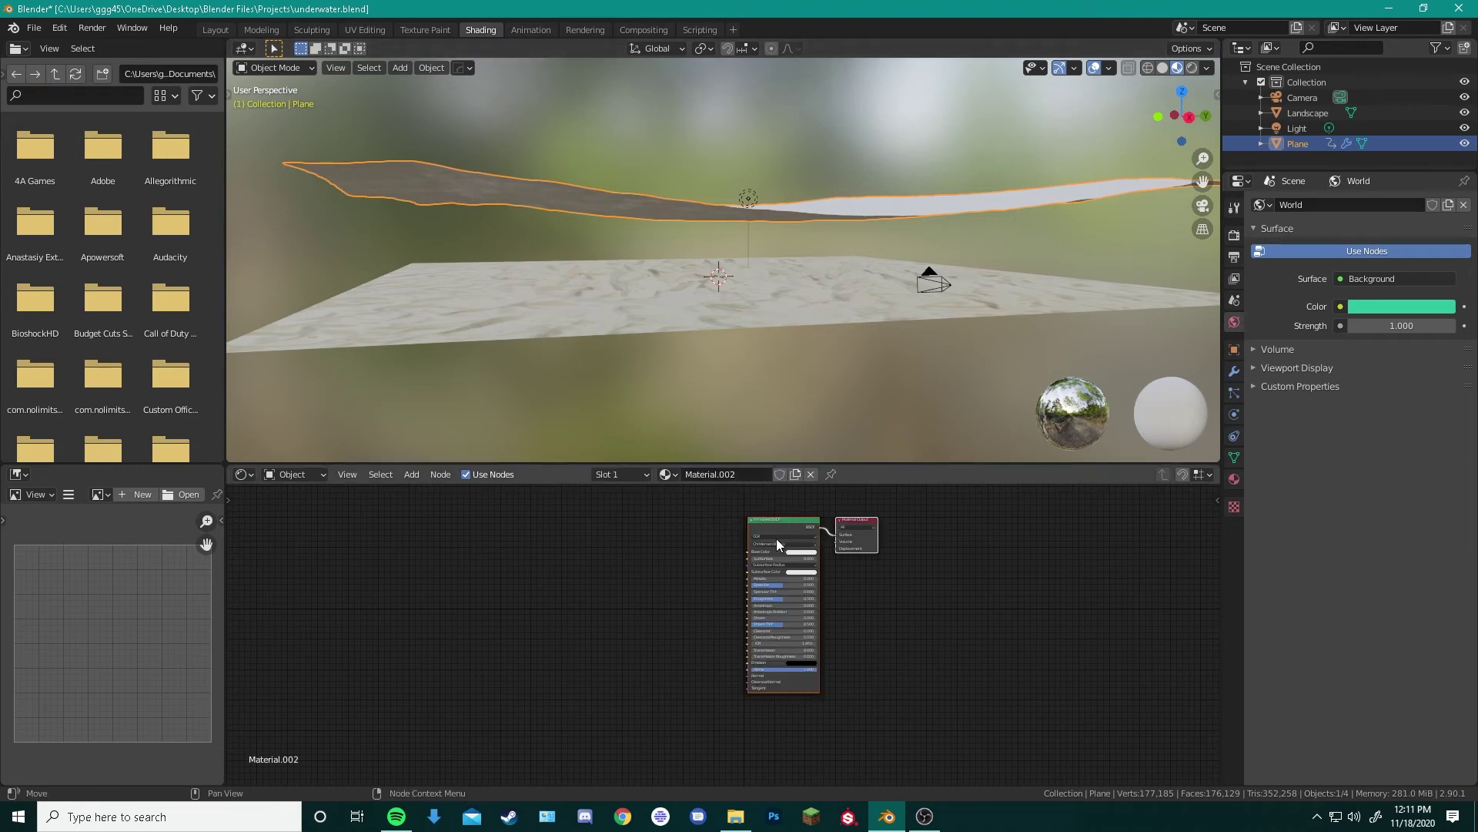
scroll(776, 539, "up", 4)
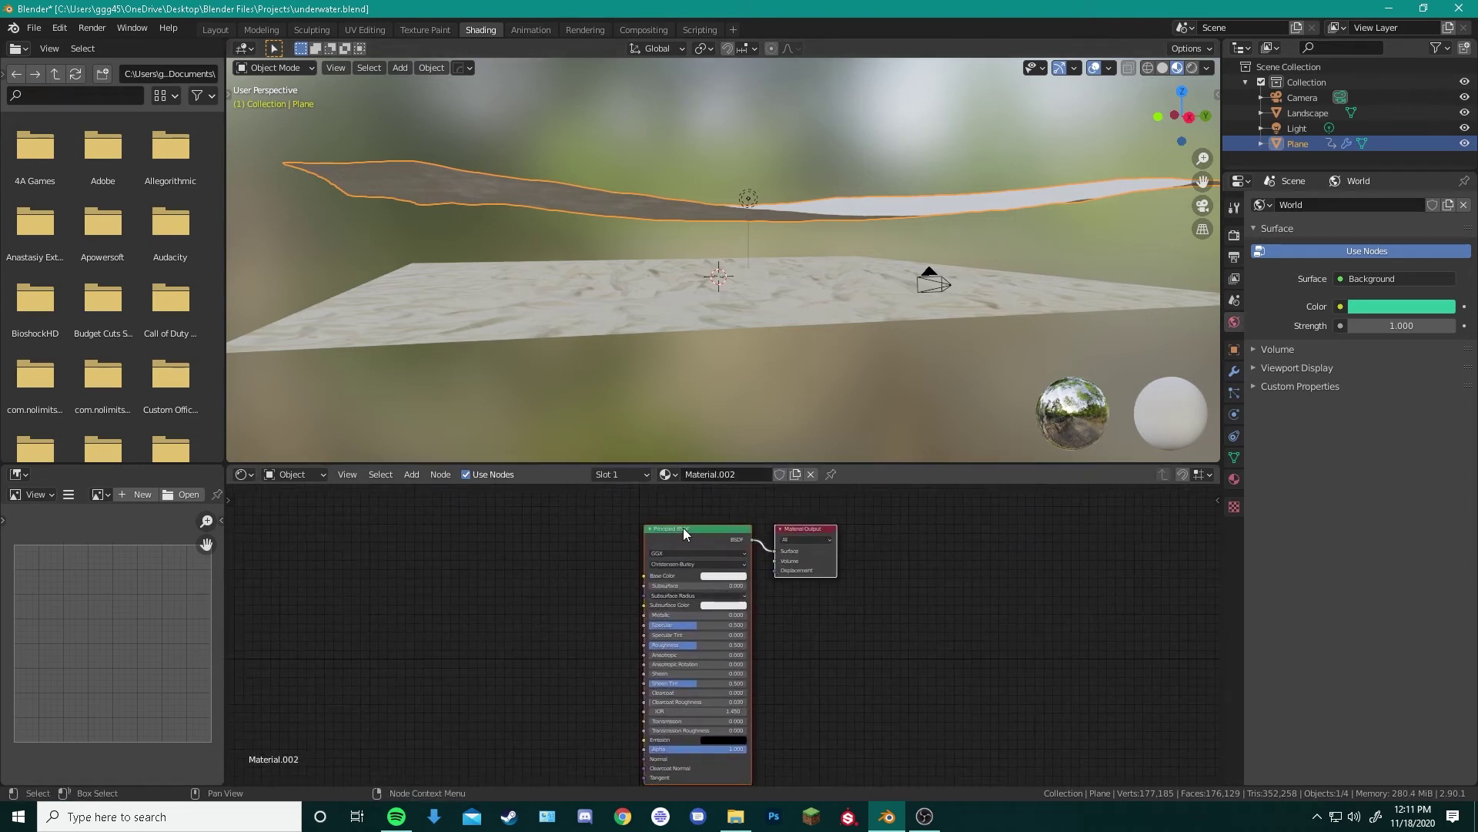
key("x")
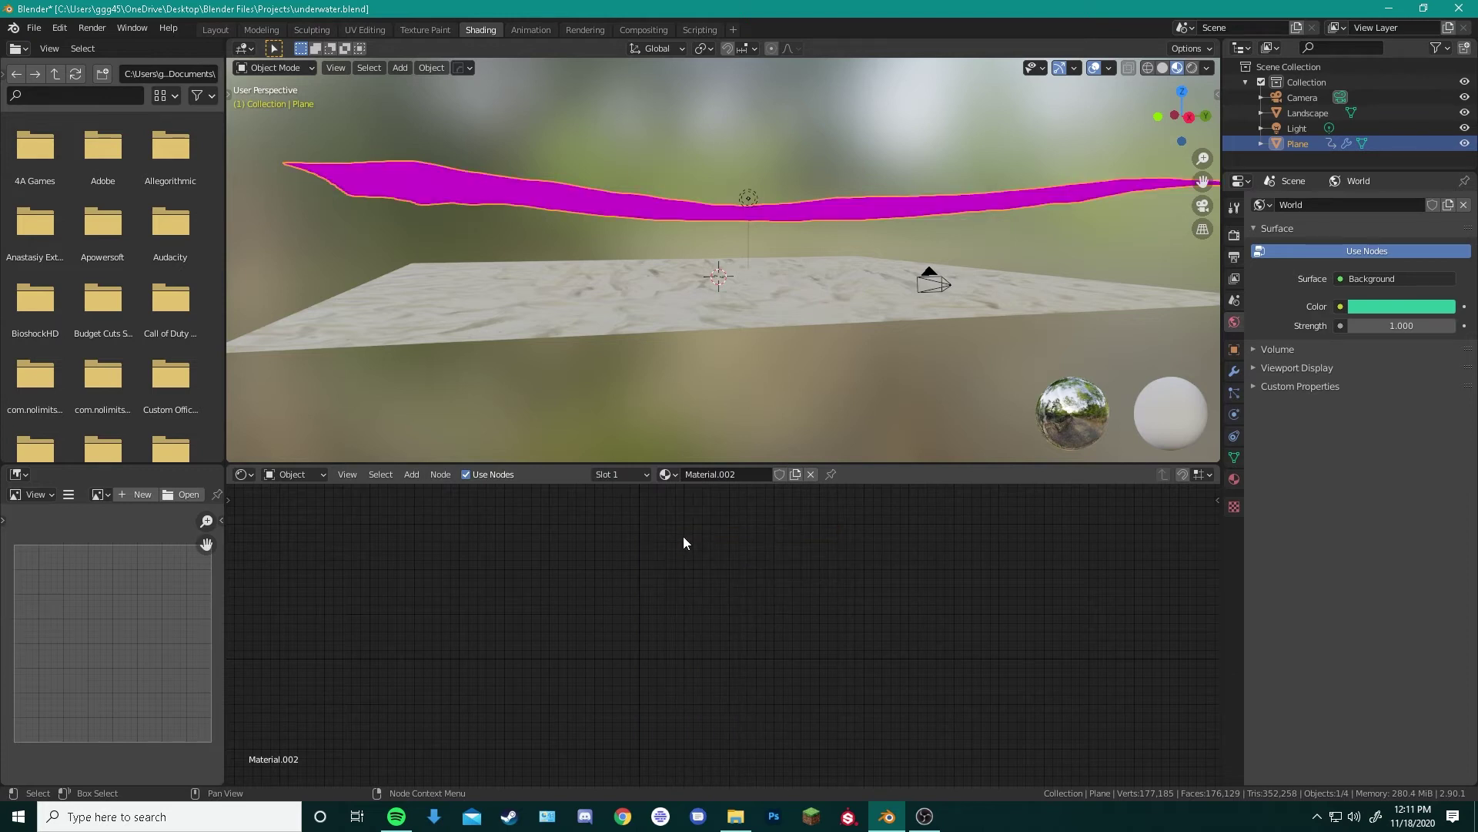
middle_click_drag(680, 347, 716, 514)
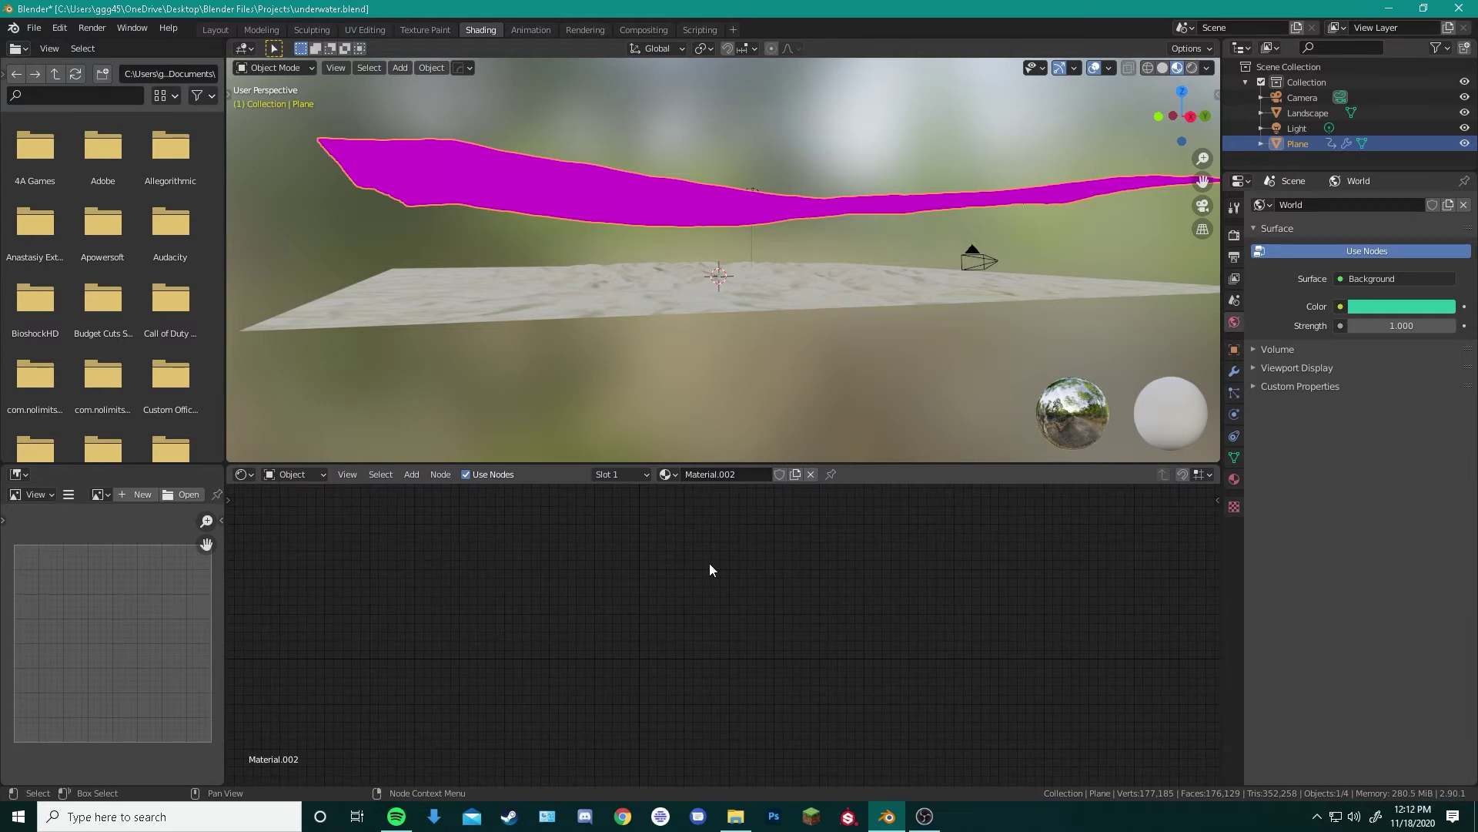
Add a Glass BSDF node and a Glossy BSDF node below it
key("shift+a")
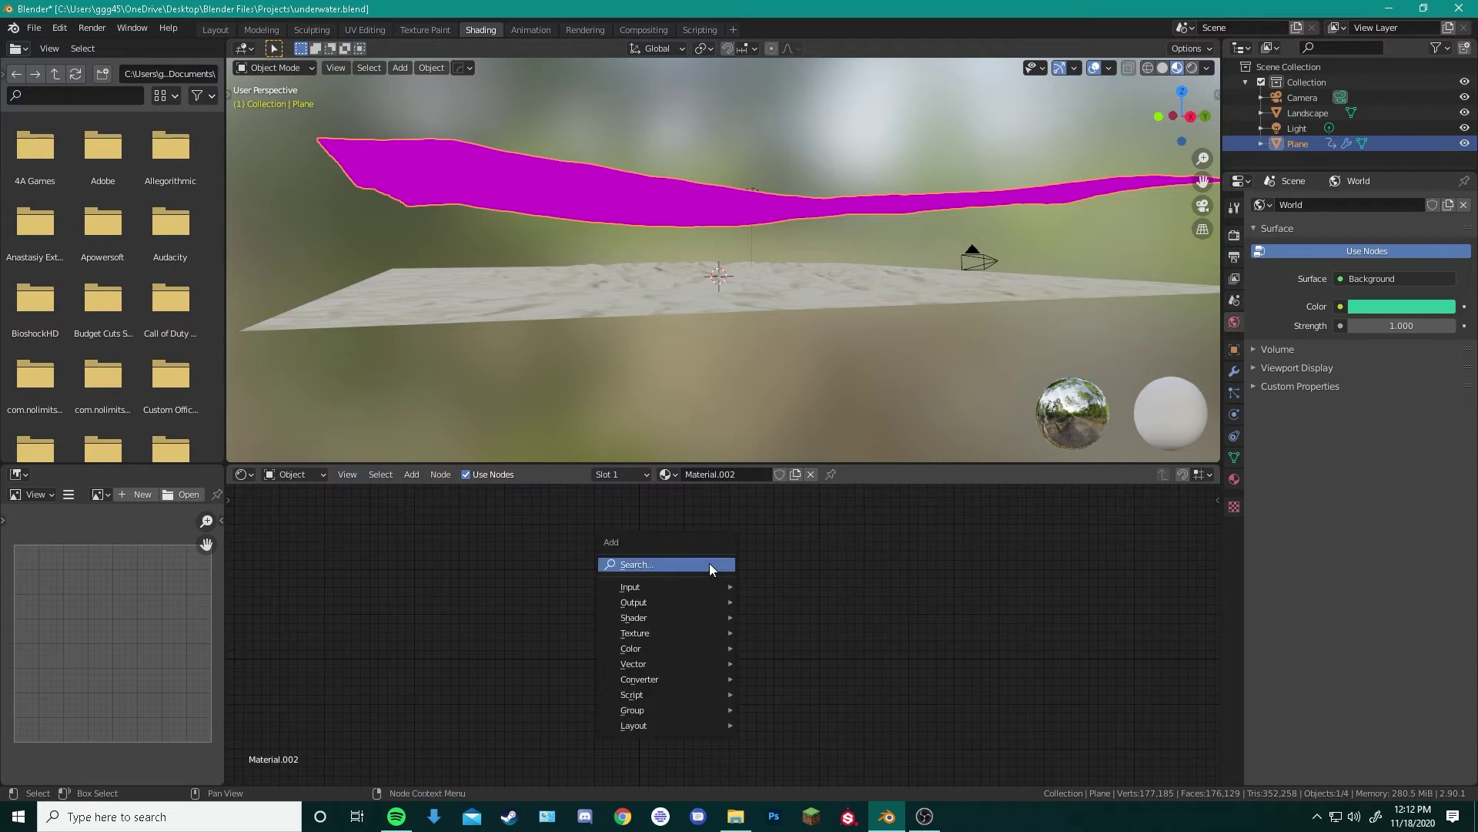
left_click(710, 566)
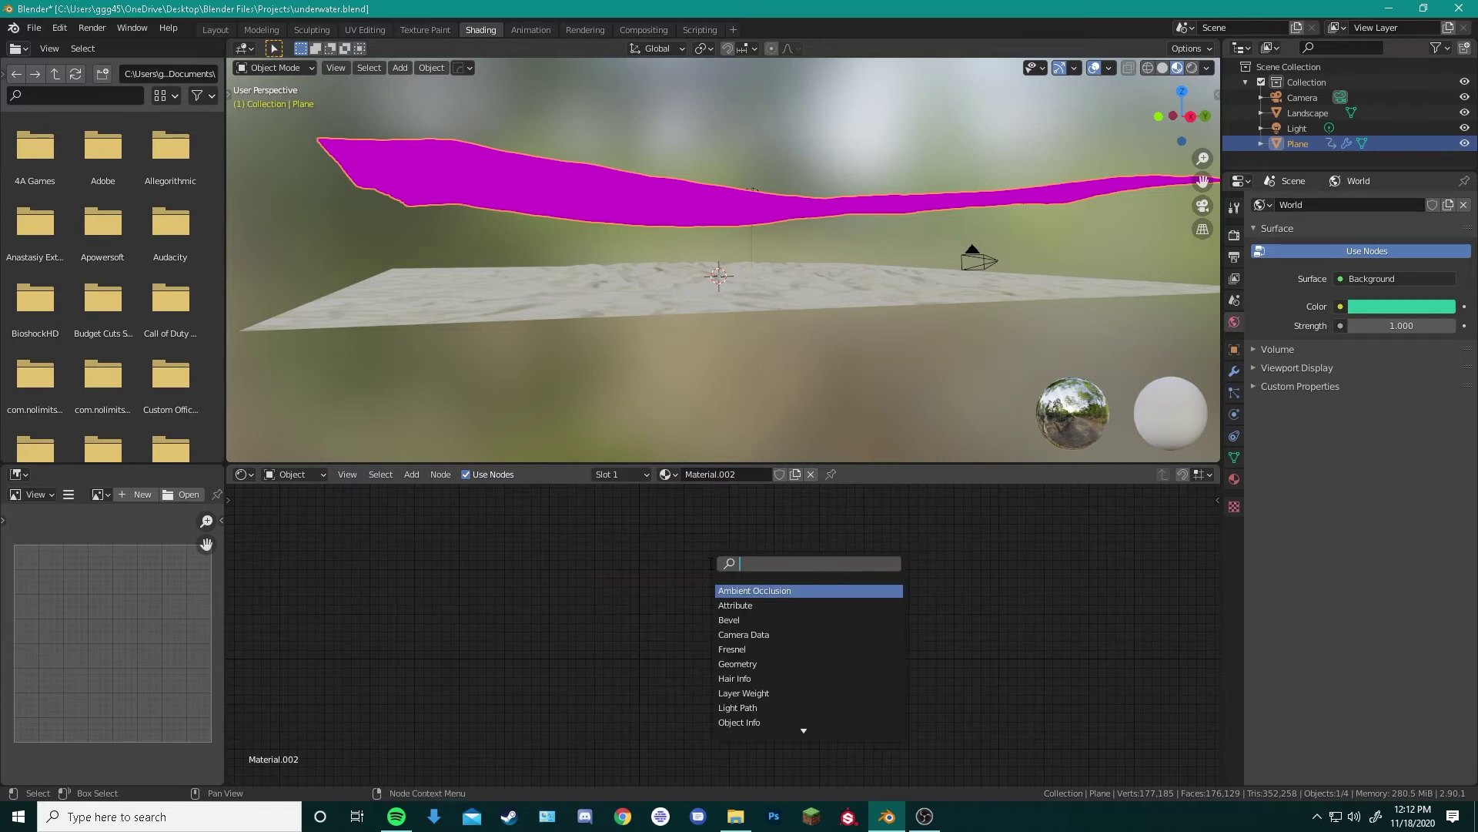
type("gl")
left_click(770, 593)
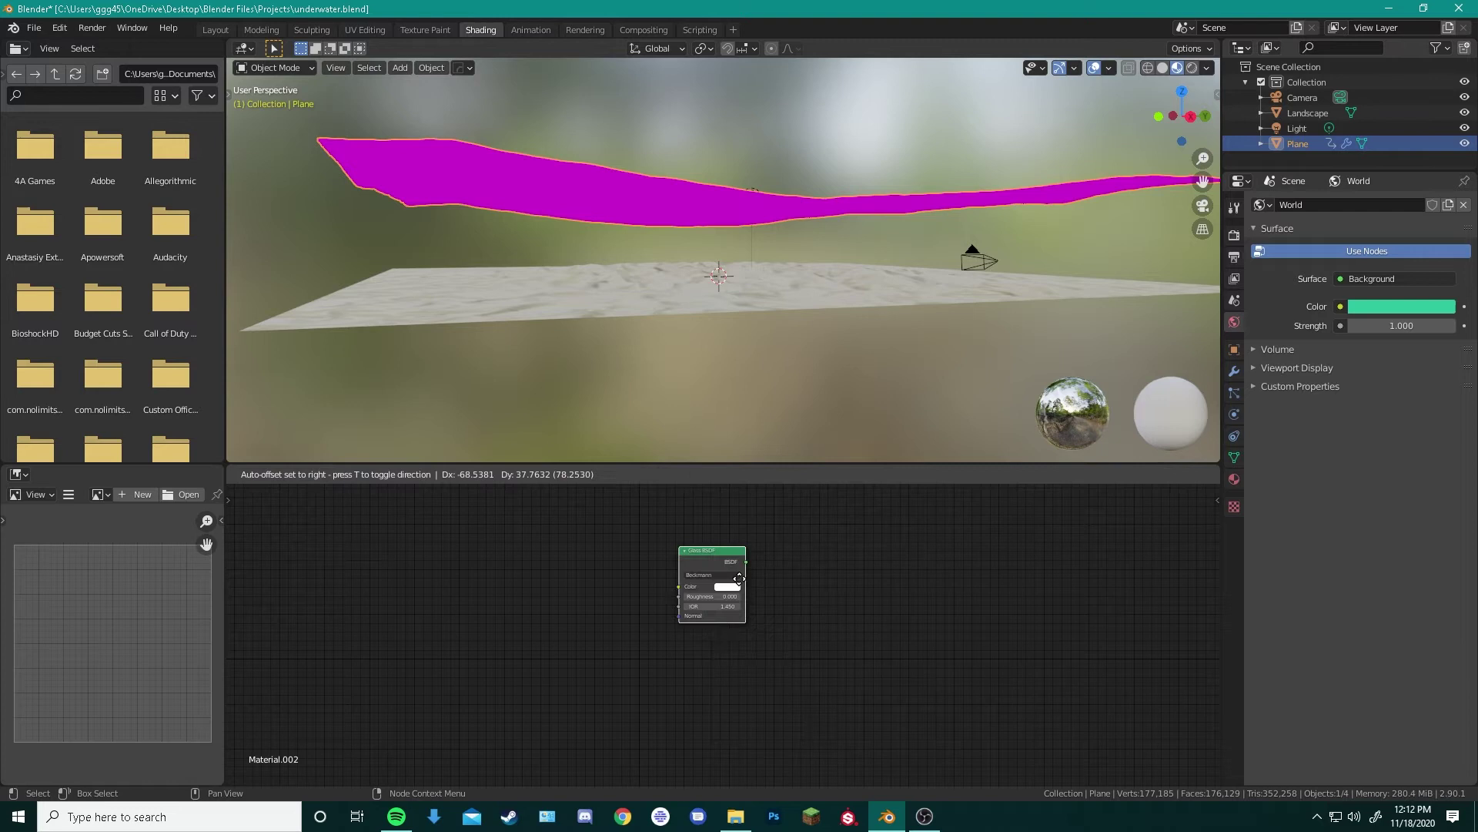
left_click(685, 562)
key("shift+a")
left_click(755, 569)
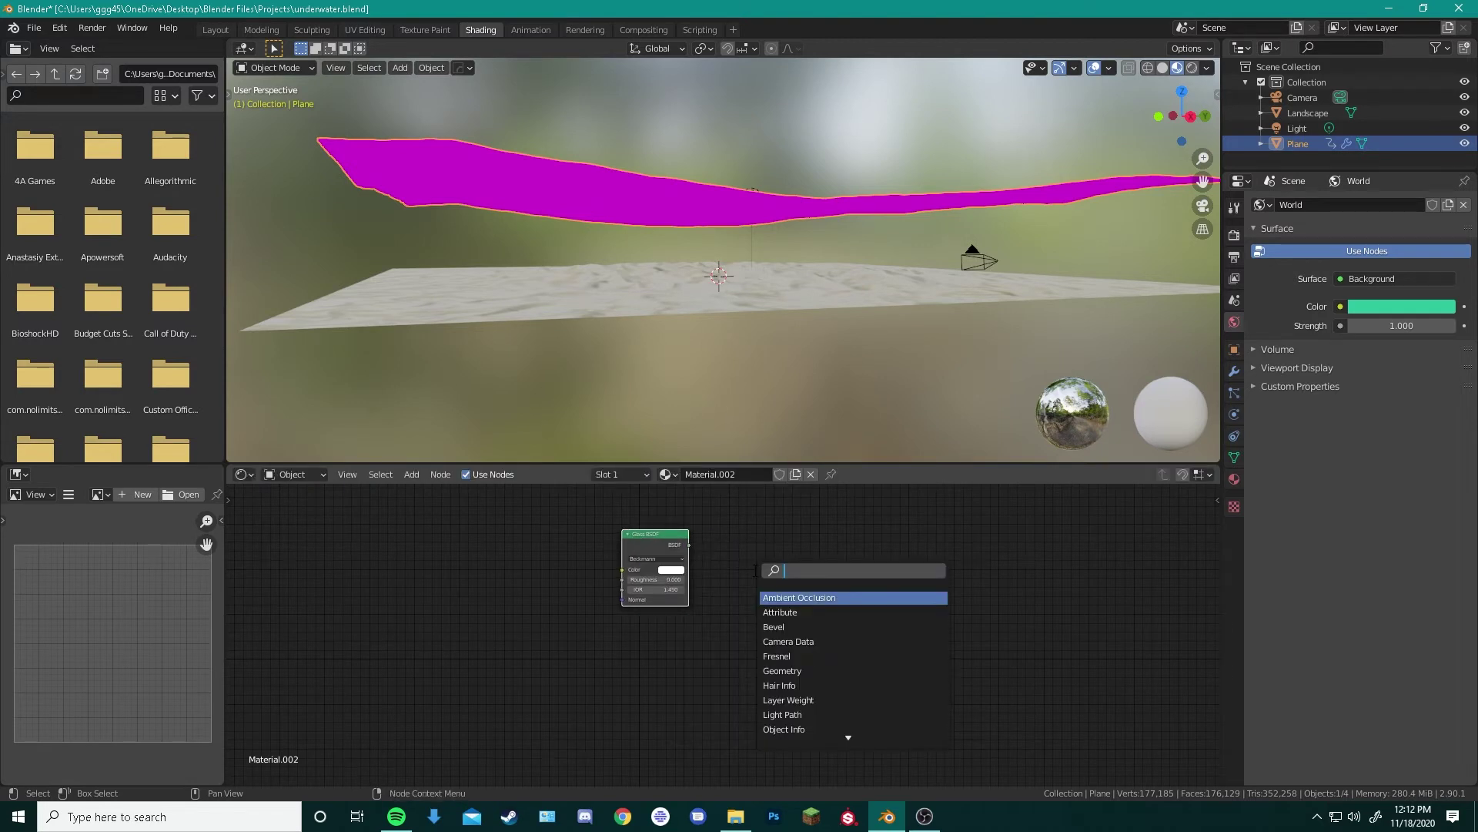
type("glo")
left_click(822, 598)
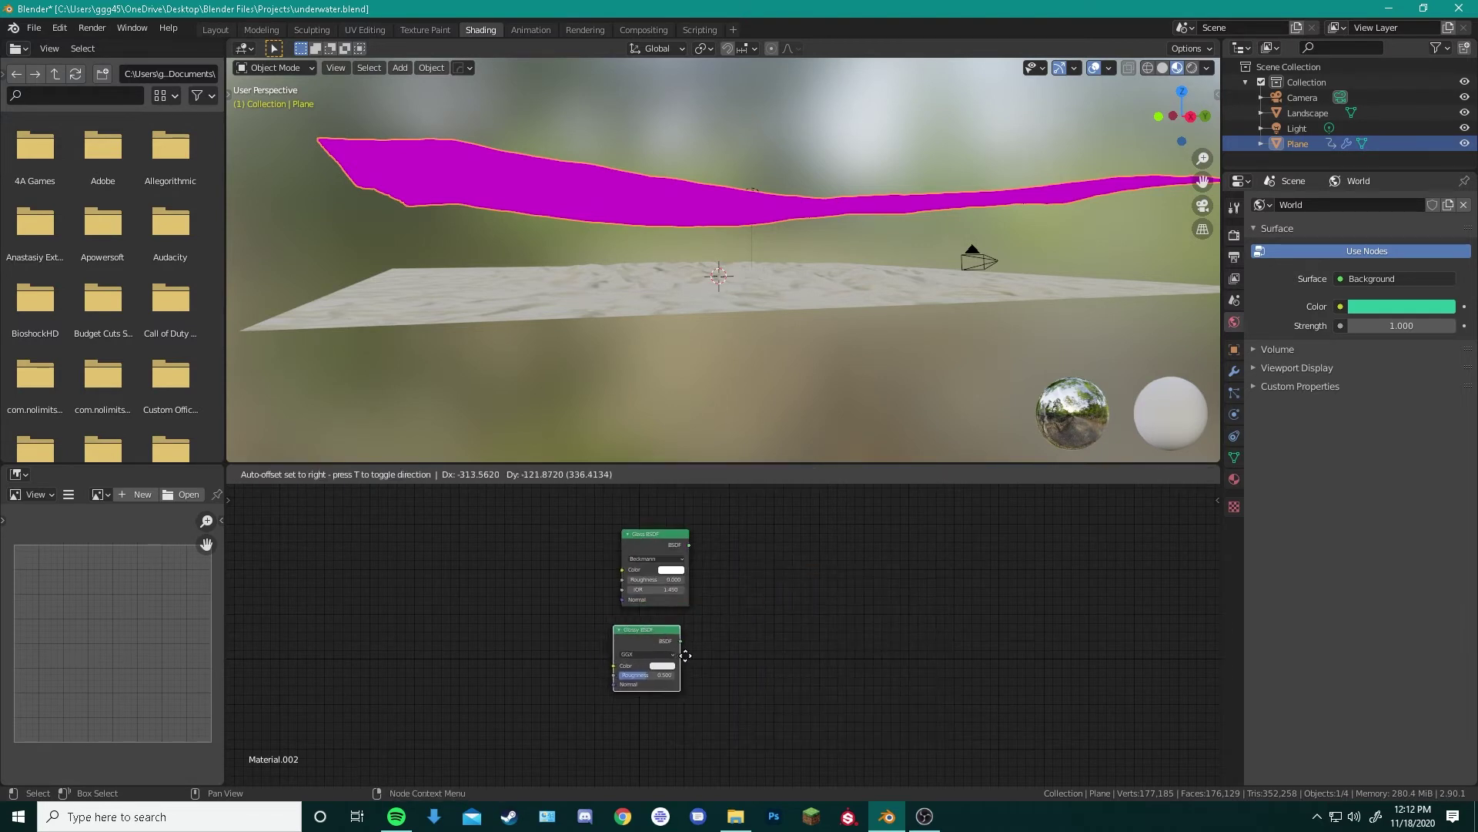
left_click(689, 654)
Add a Mix Shader and Material Output, wiring both BSDFs through the mix into Surface
key("shift+a")
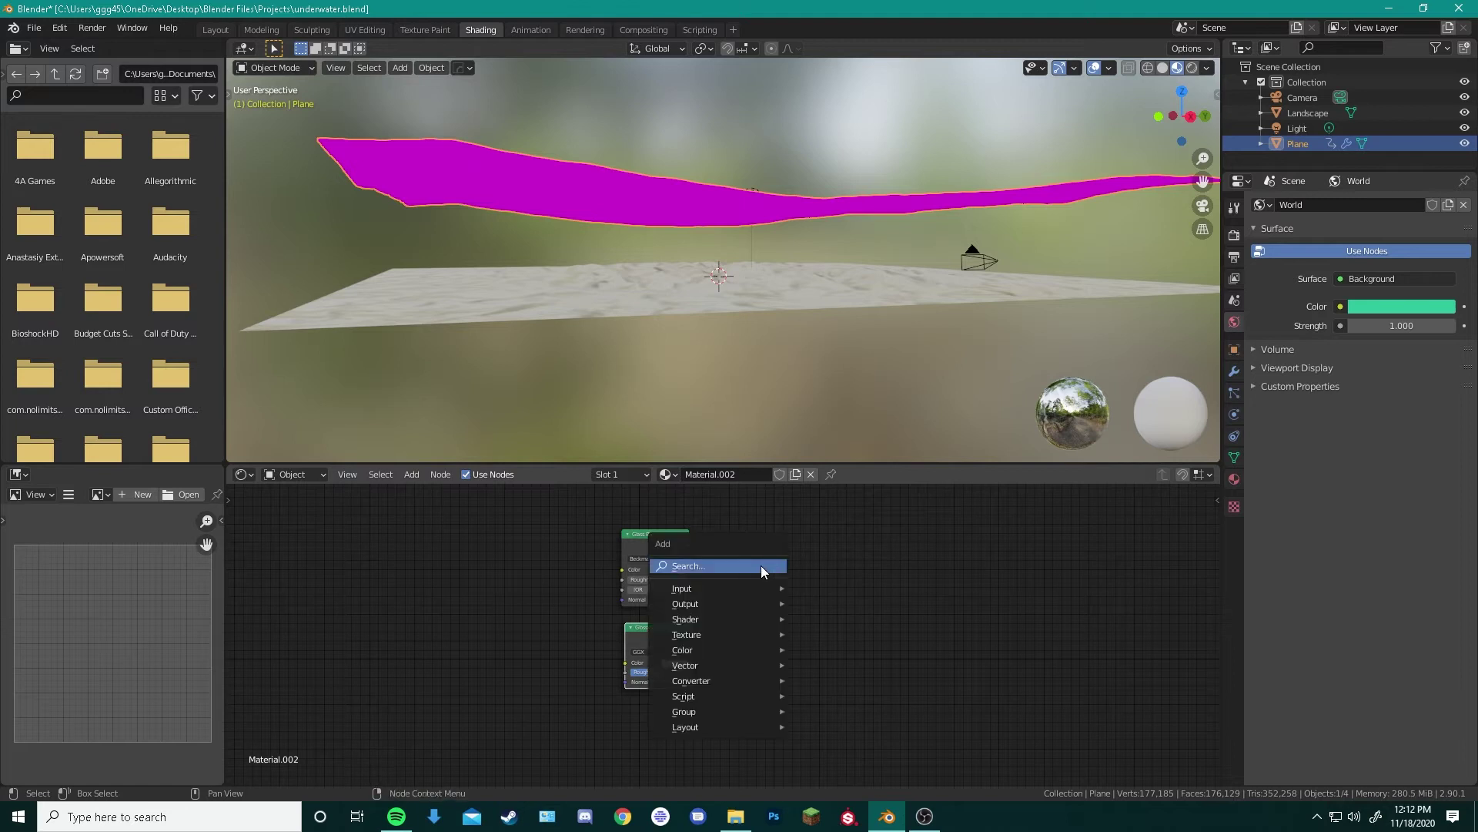
left_click(761, 565)
type("mix")
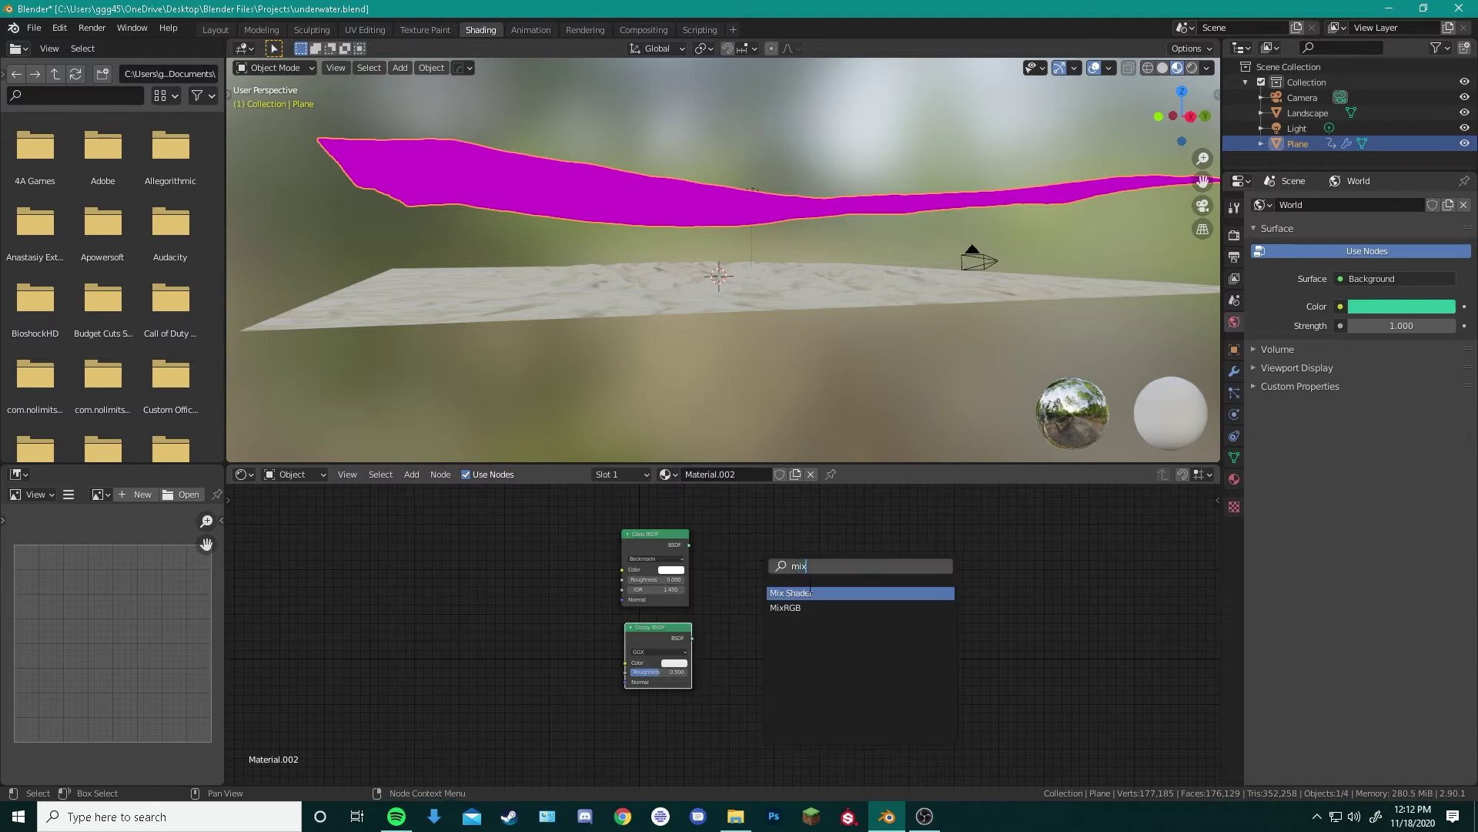
left_click(810, 590)
left_click(782, 597)
key("shift+a")
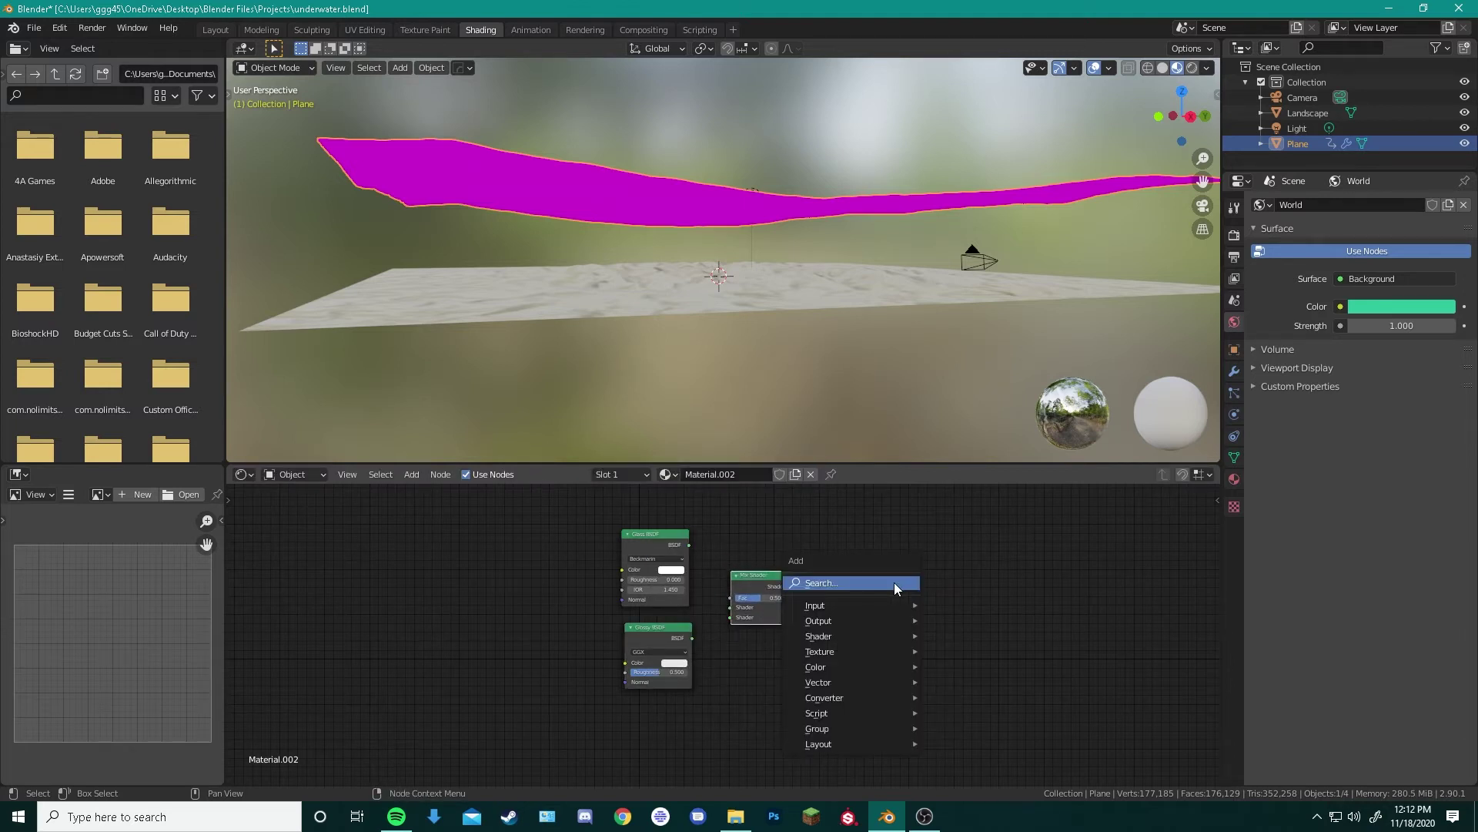
left_click(894, 582)
type("mater")
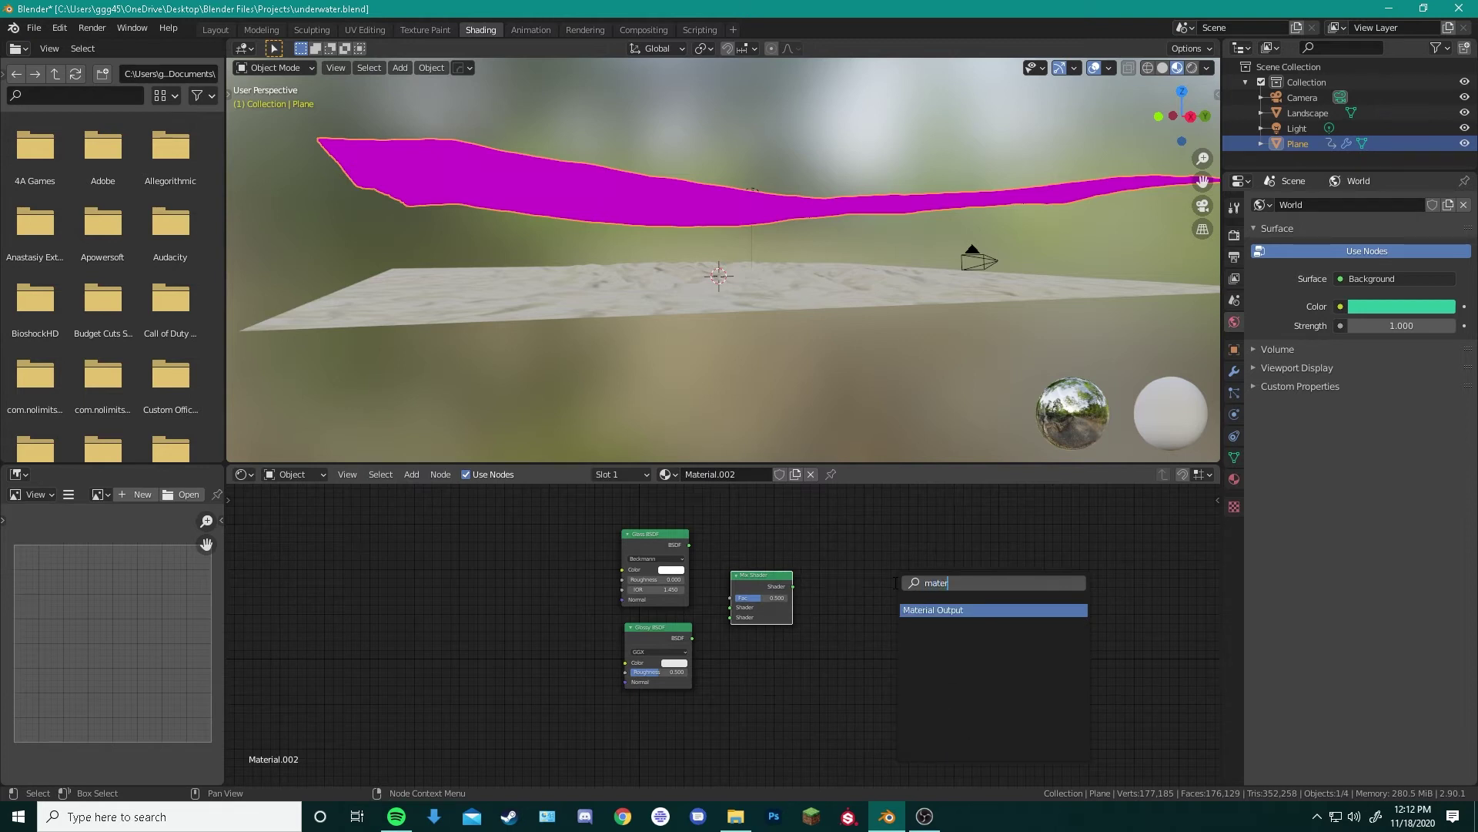
left_click(976, 608)
left_click(891, 588)
left_click_drag(689, 544, 730, 608)
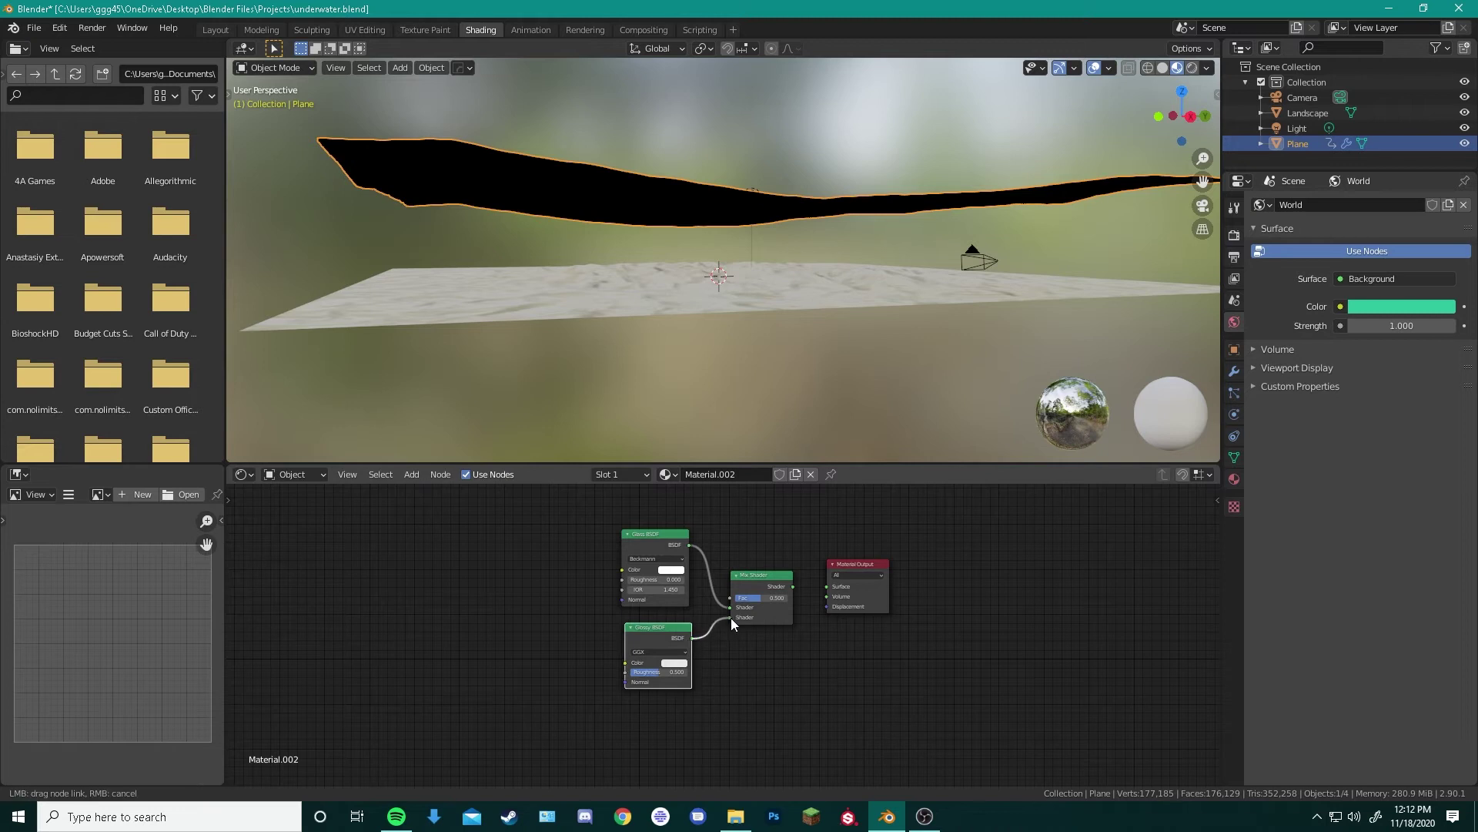
left_click_drag(731, 618, 828, 586)
mouse_move(602, 273)
middle_mouse_down()
mouse_move(663, 263)
mouse_move(543, 298)
mouse_move(670, 260)
mouse_move(501, 341)
mouse_move(691, 271)
mouse_move(709, 290)
middle_mouse_up()
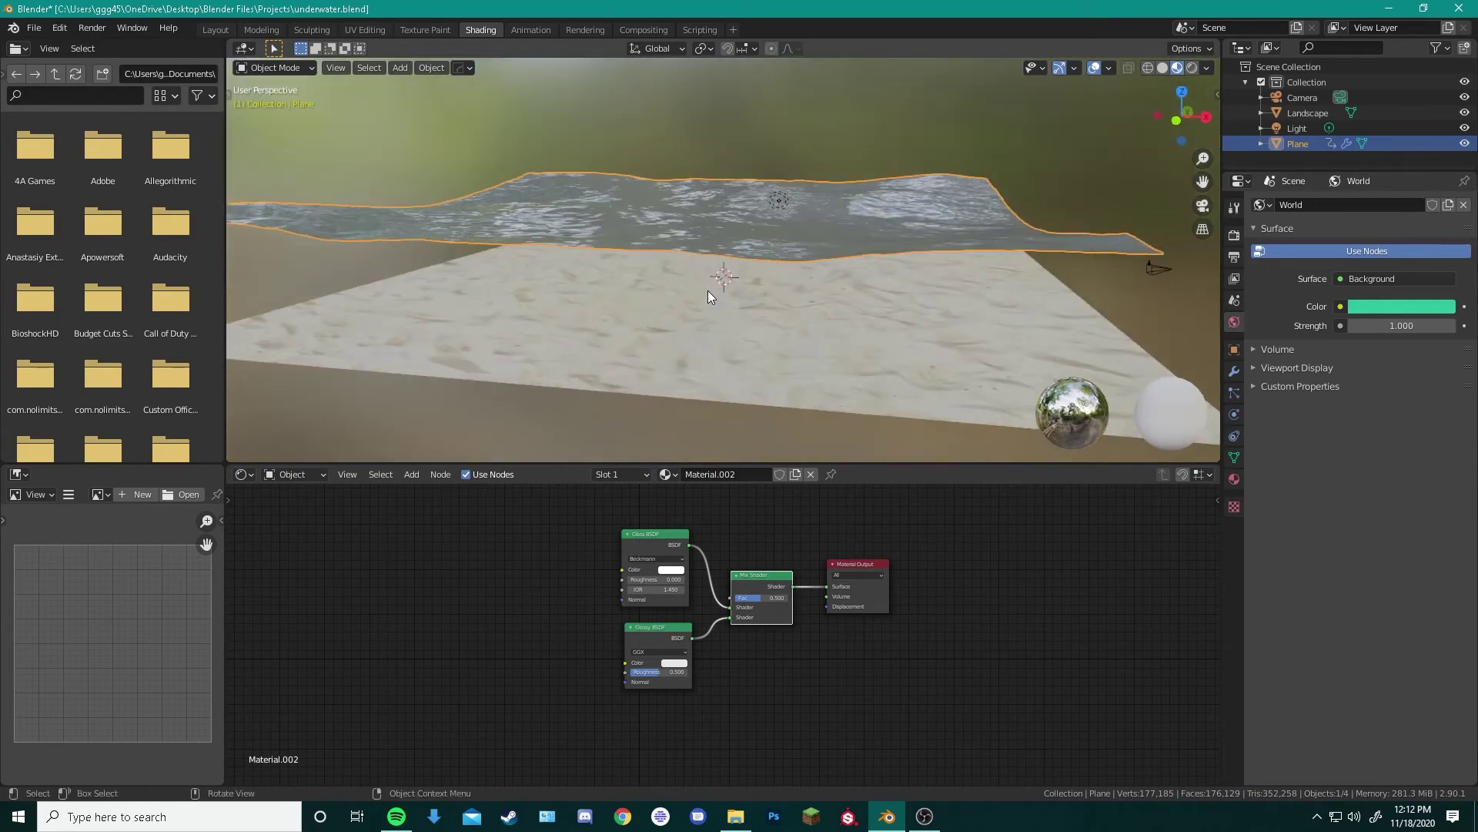
Switch the viewport to Rendered shading to preview the glassy water
key("z")
left_click(796, 240)
key("z")
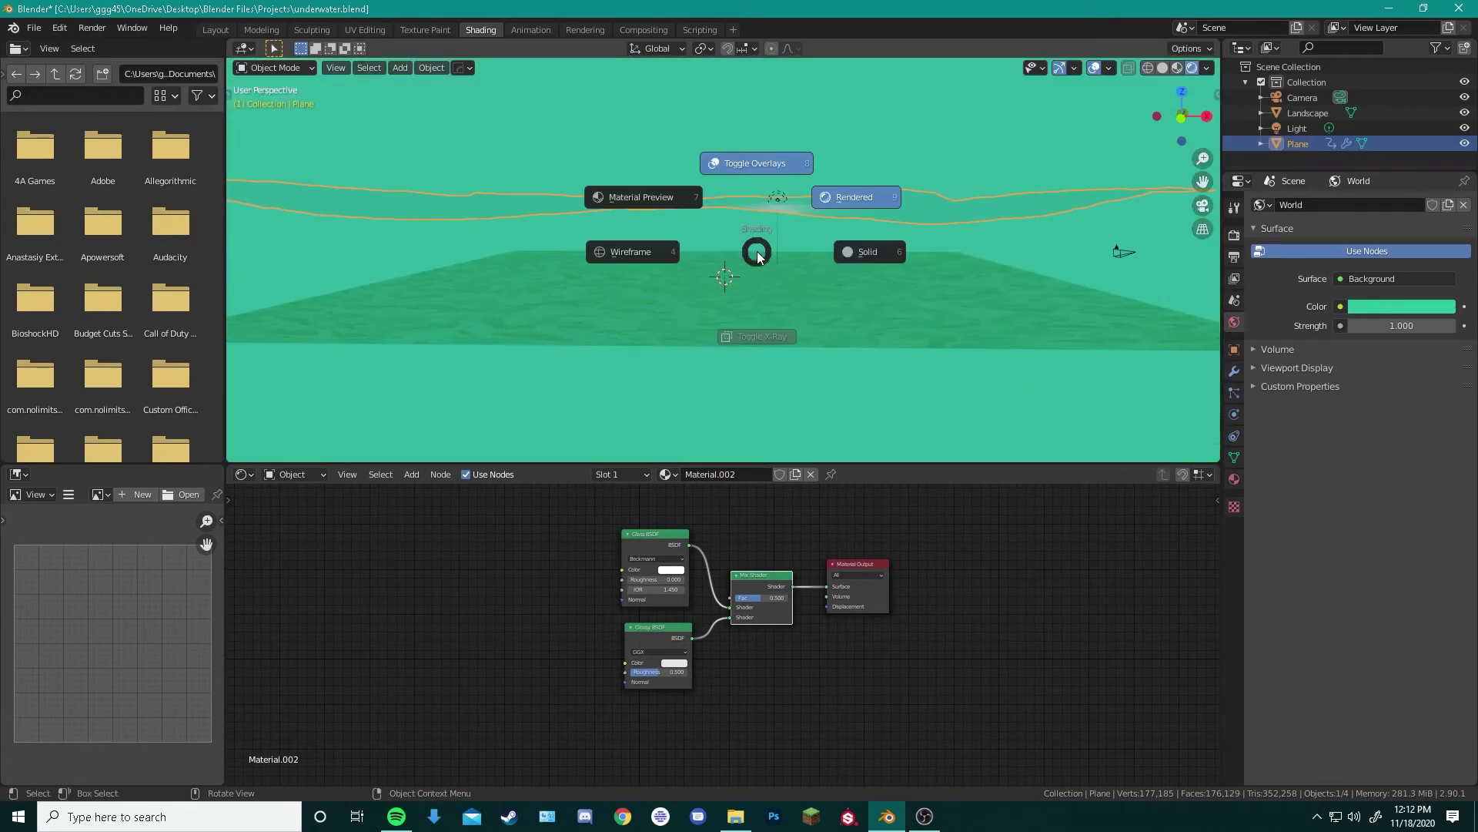
left_click(878, 253)
mouse_move(878, 253)
middle_mouse_down()
mouse_move(713, 284)
mouse_move(773, 234)
middle_mouse_up()
key("z")
left_click(809, 215)
Make the teal World colour paler and check the scene from a low side view
left_click(1393, 306)
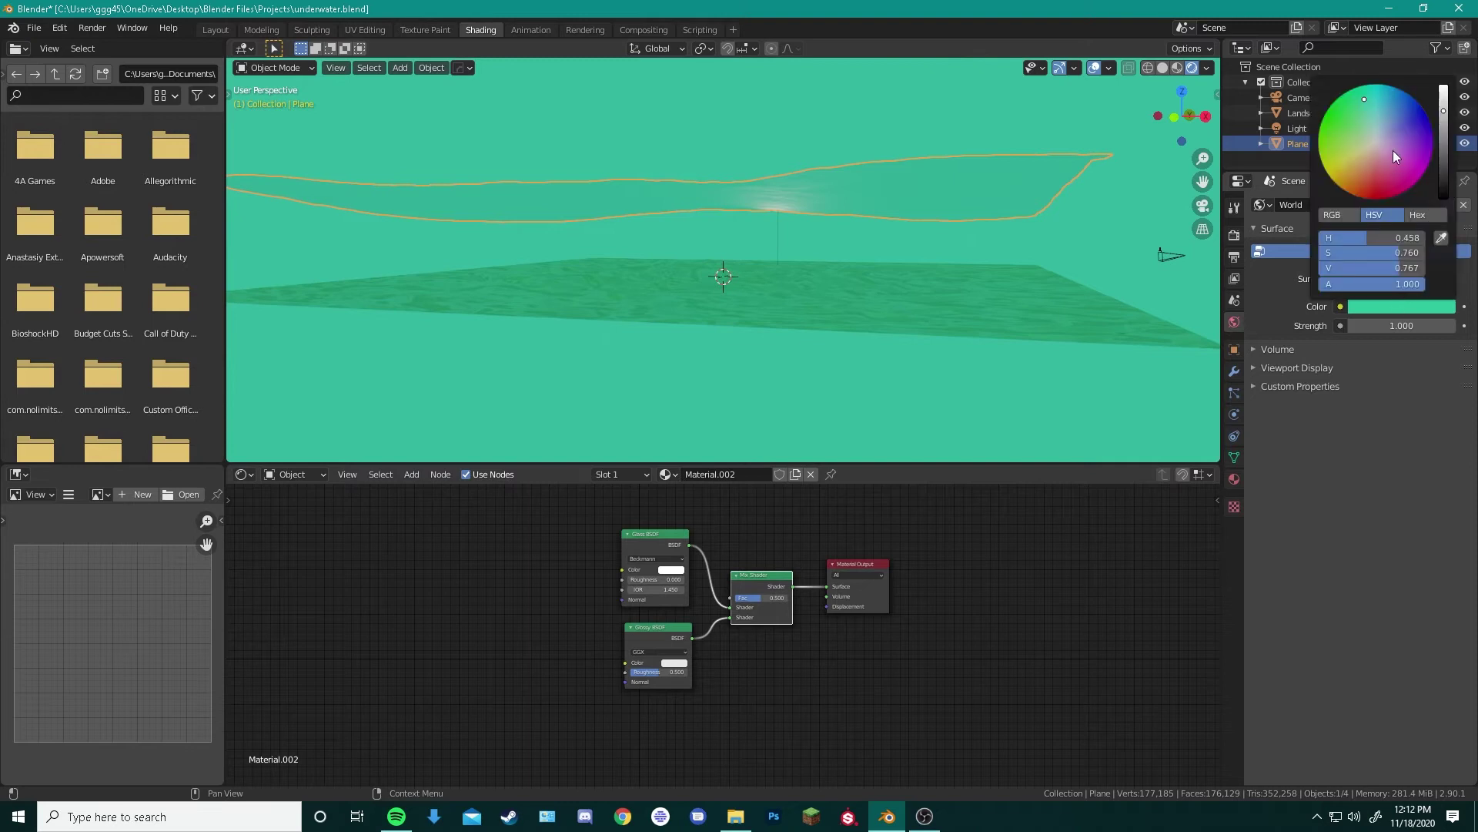
left_click_drag(1360, 99, 1372, 114)
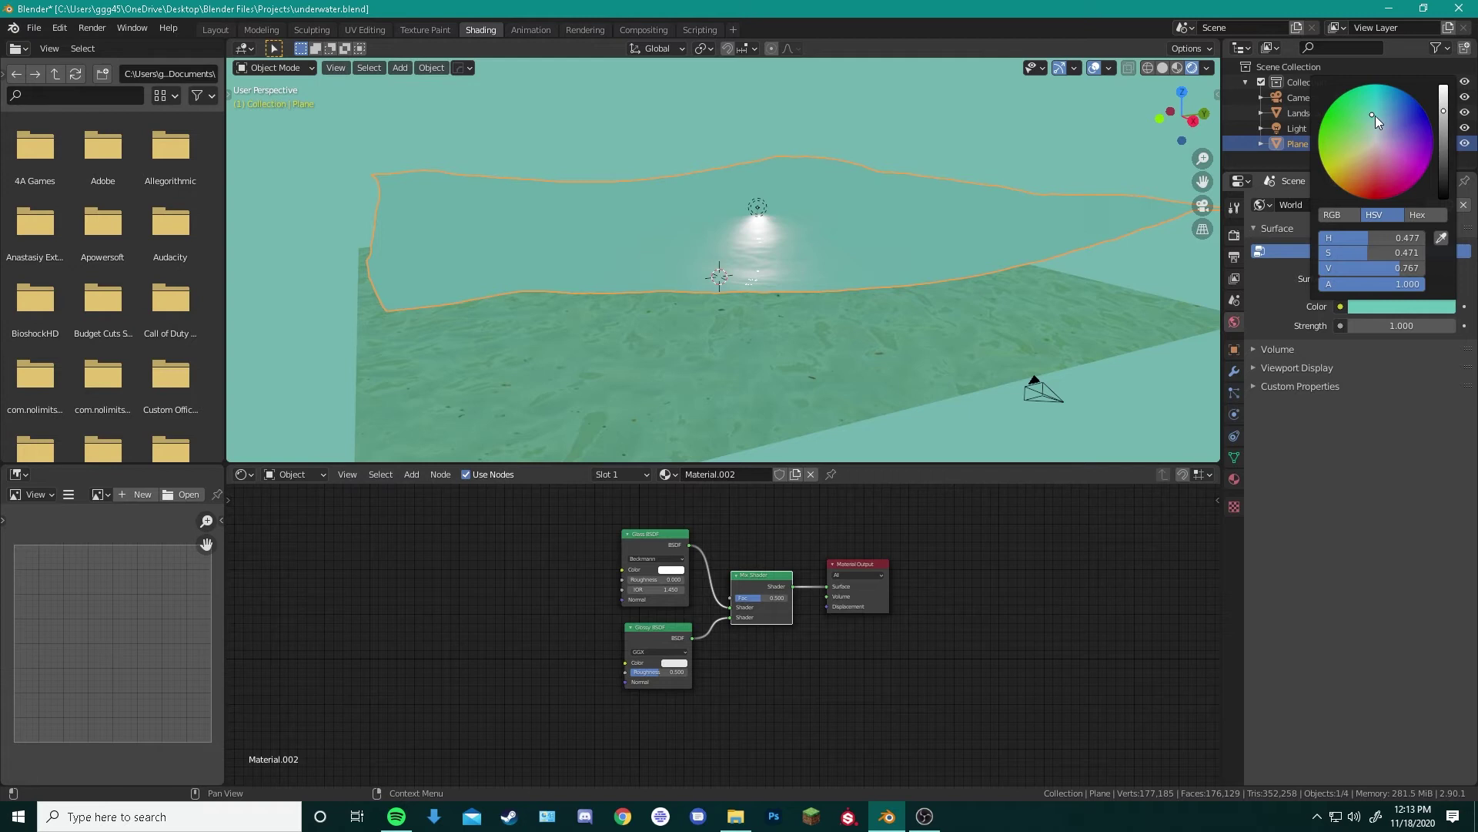
left_click(953, 164)
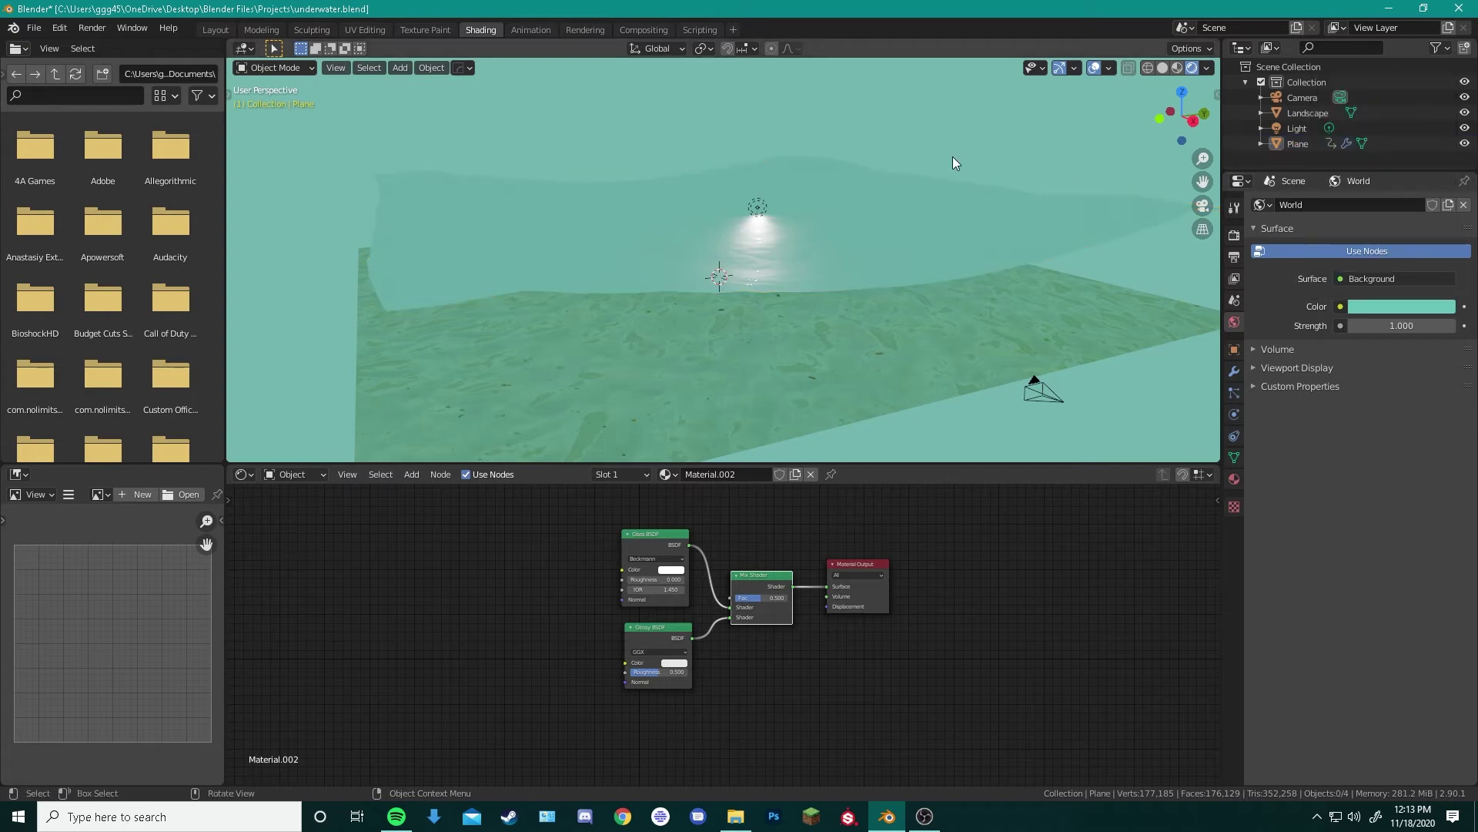
middle_click_drag(953, 163, 727, 313)
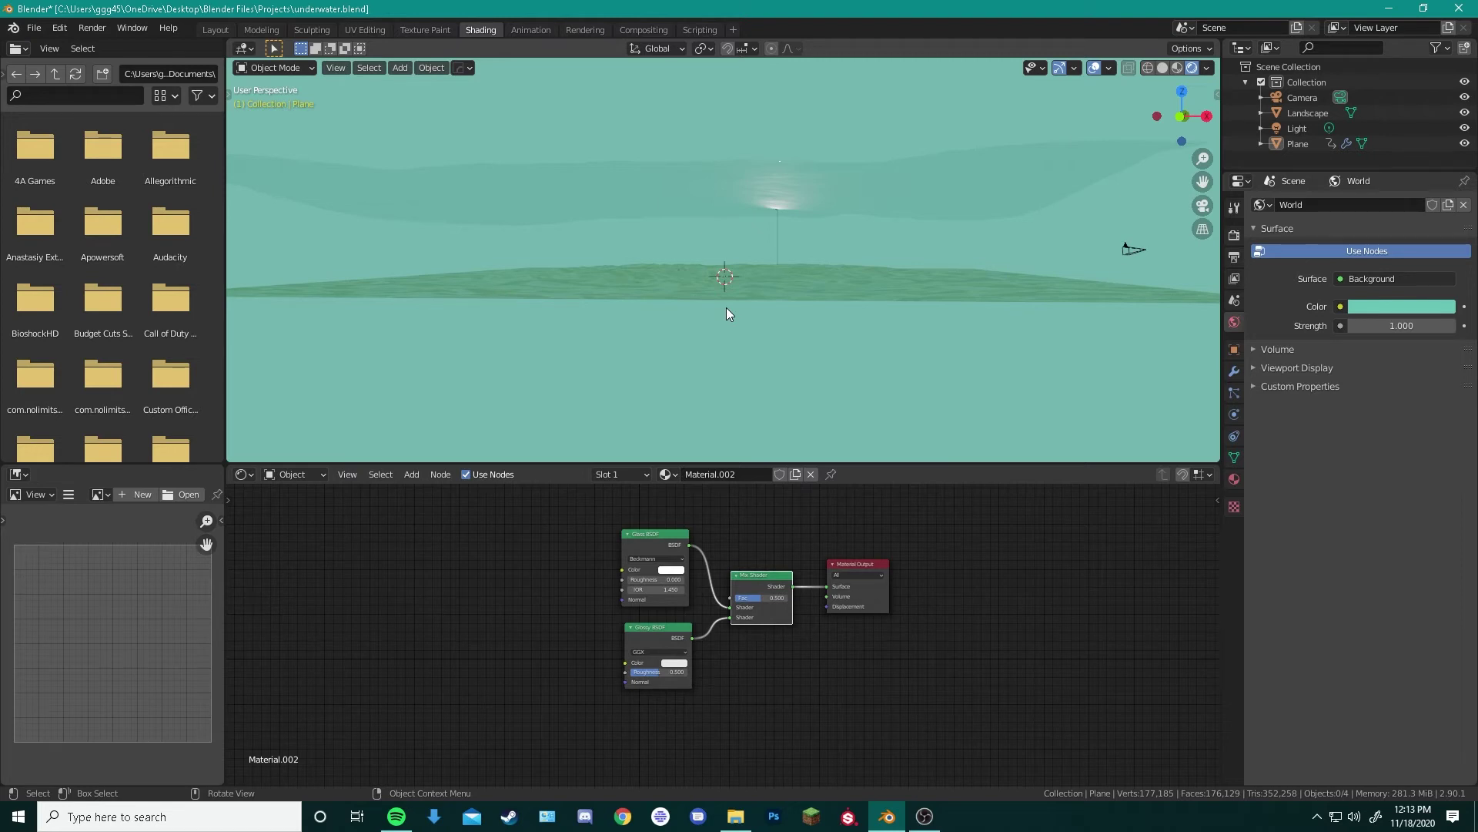
middle_click_drag(727, 307, 724, 265)
Add a cube, scale it up and stretch it along Y and X
key("shift+a")
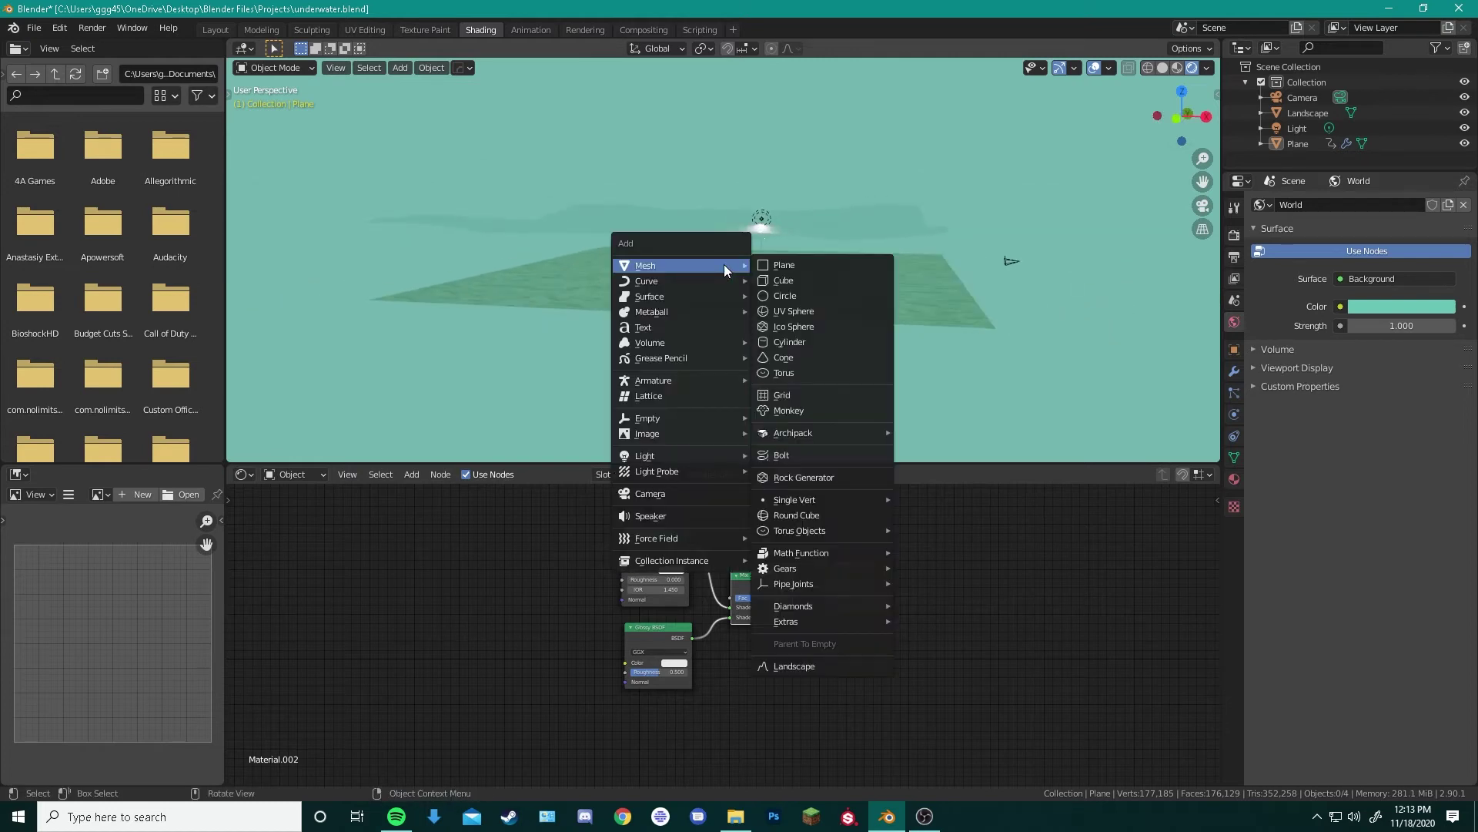
left_click(792, 279)
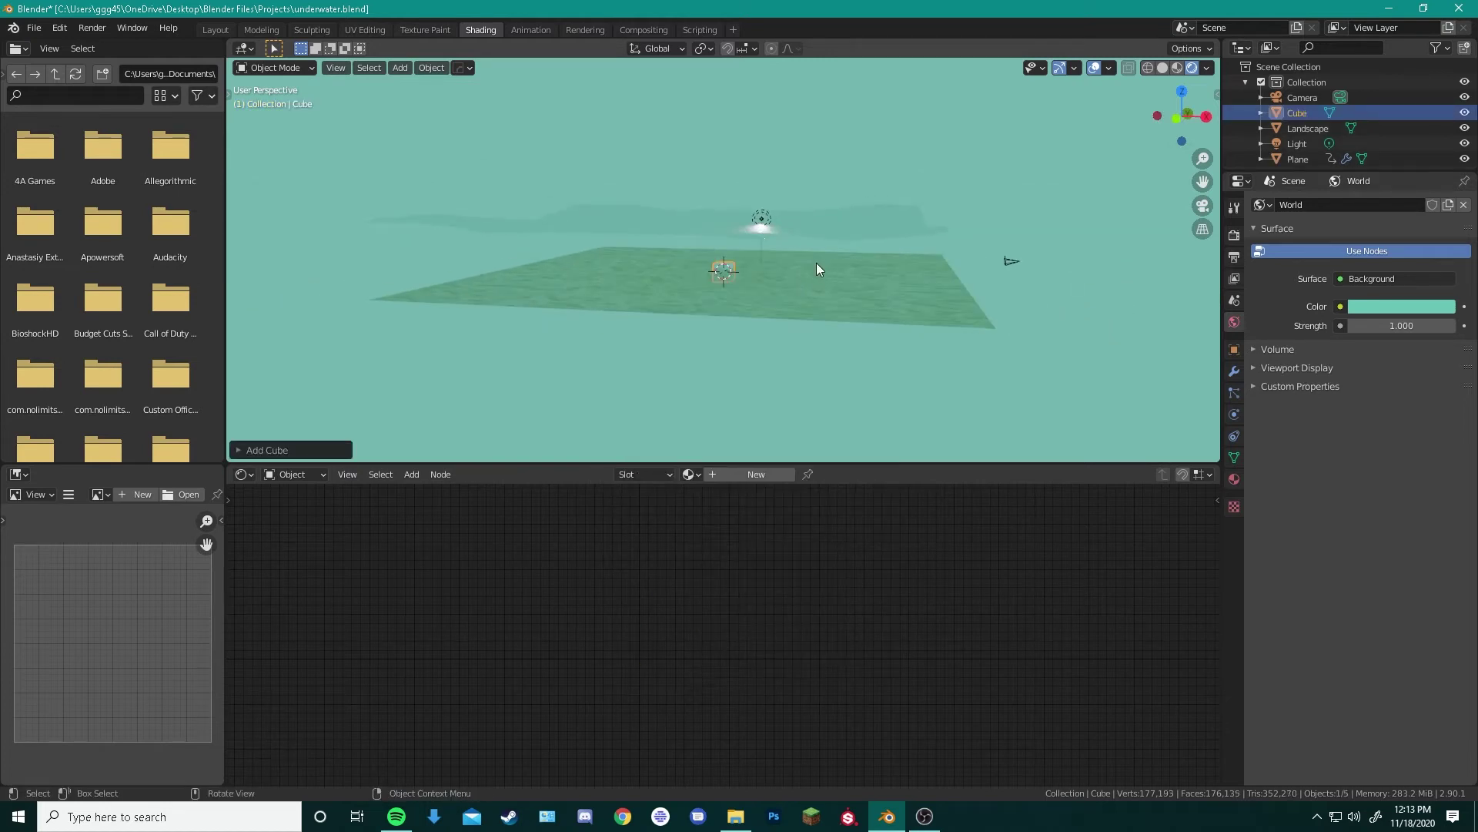
key("s")
left_click(801, 246)
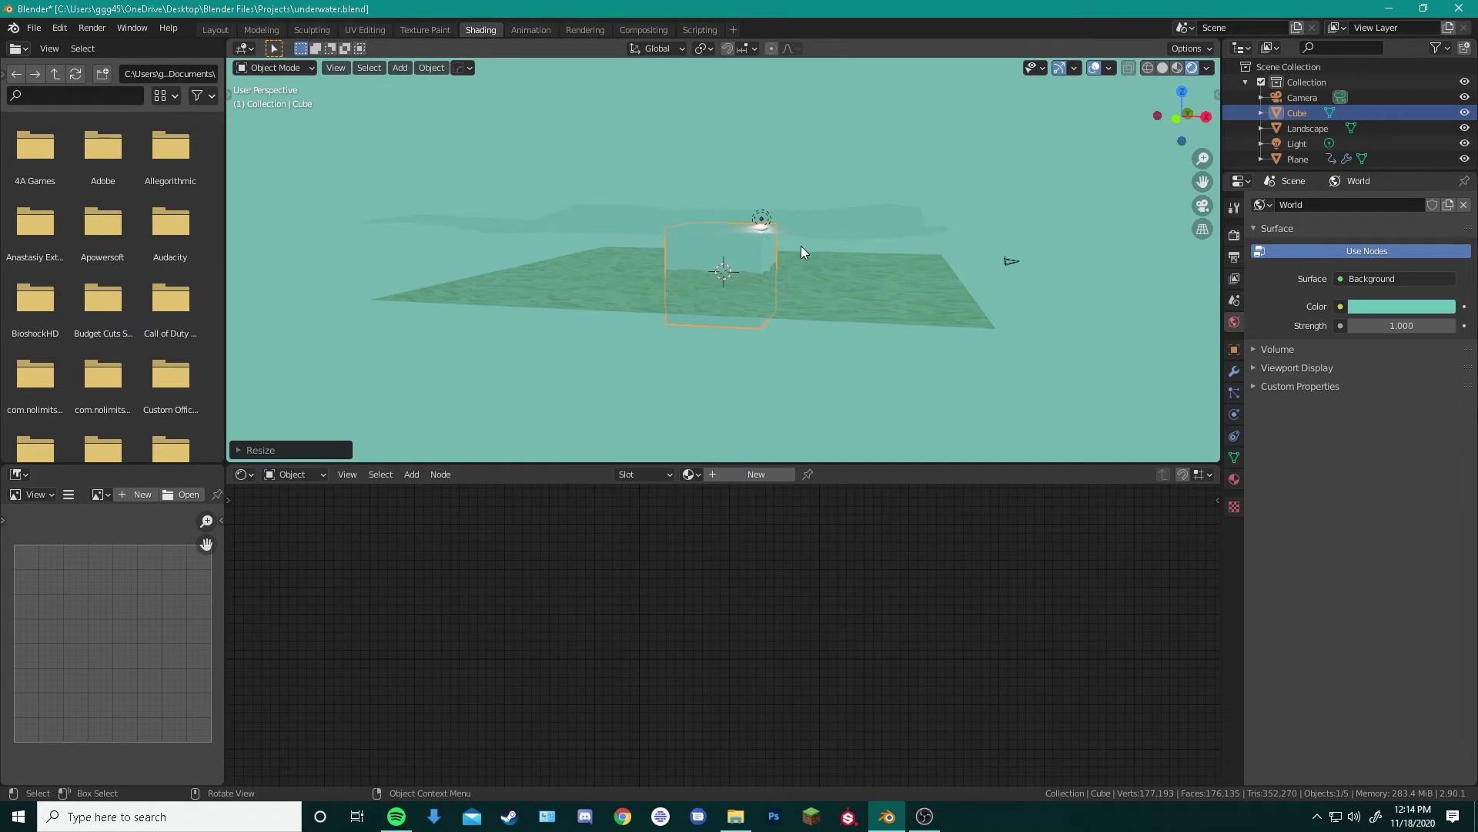
key("s")
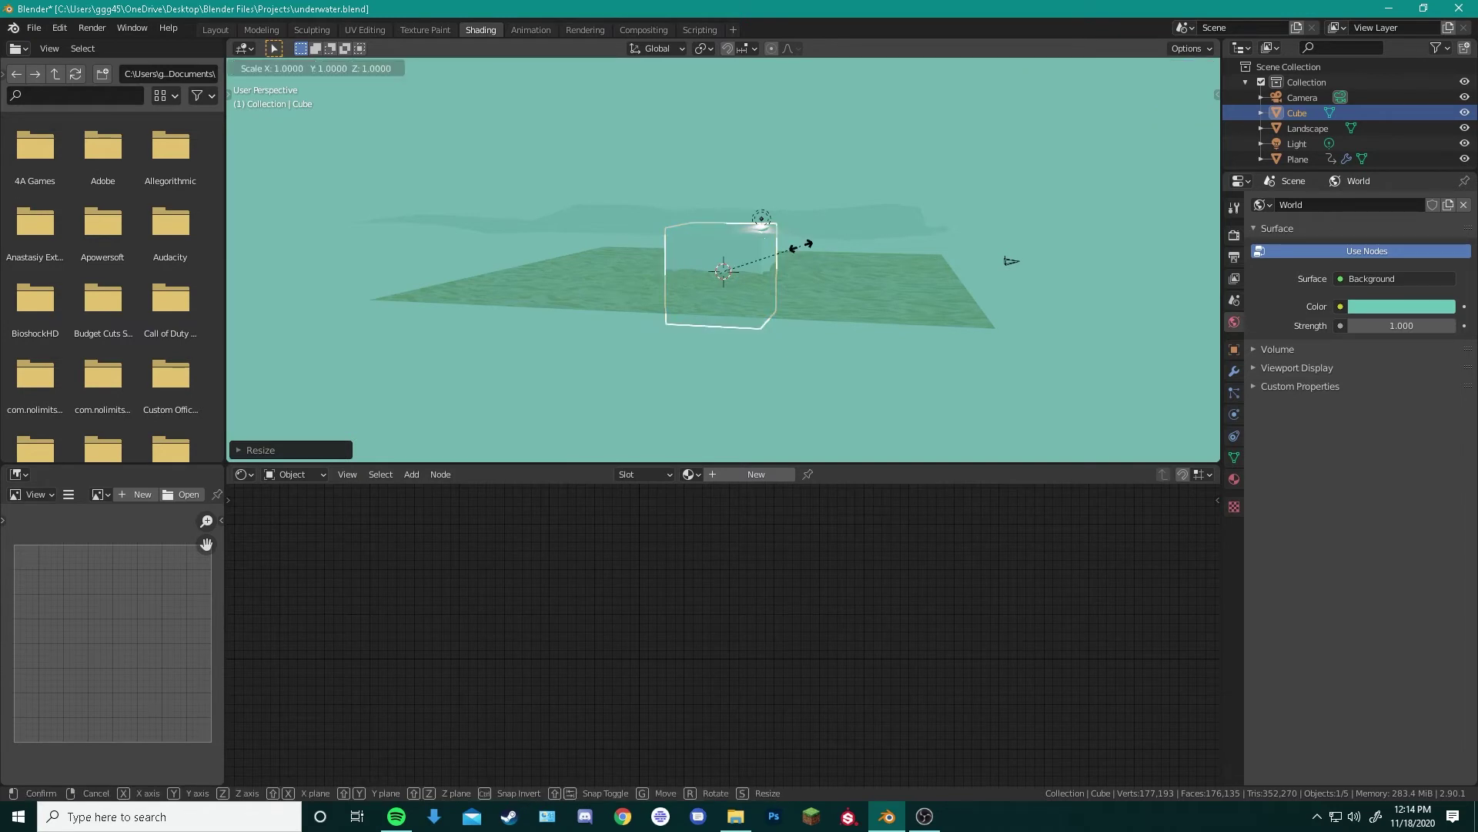
key("y")
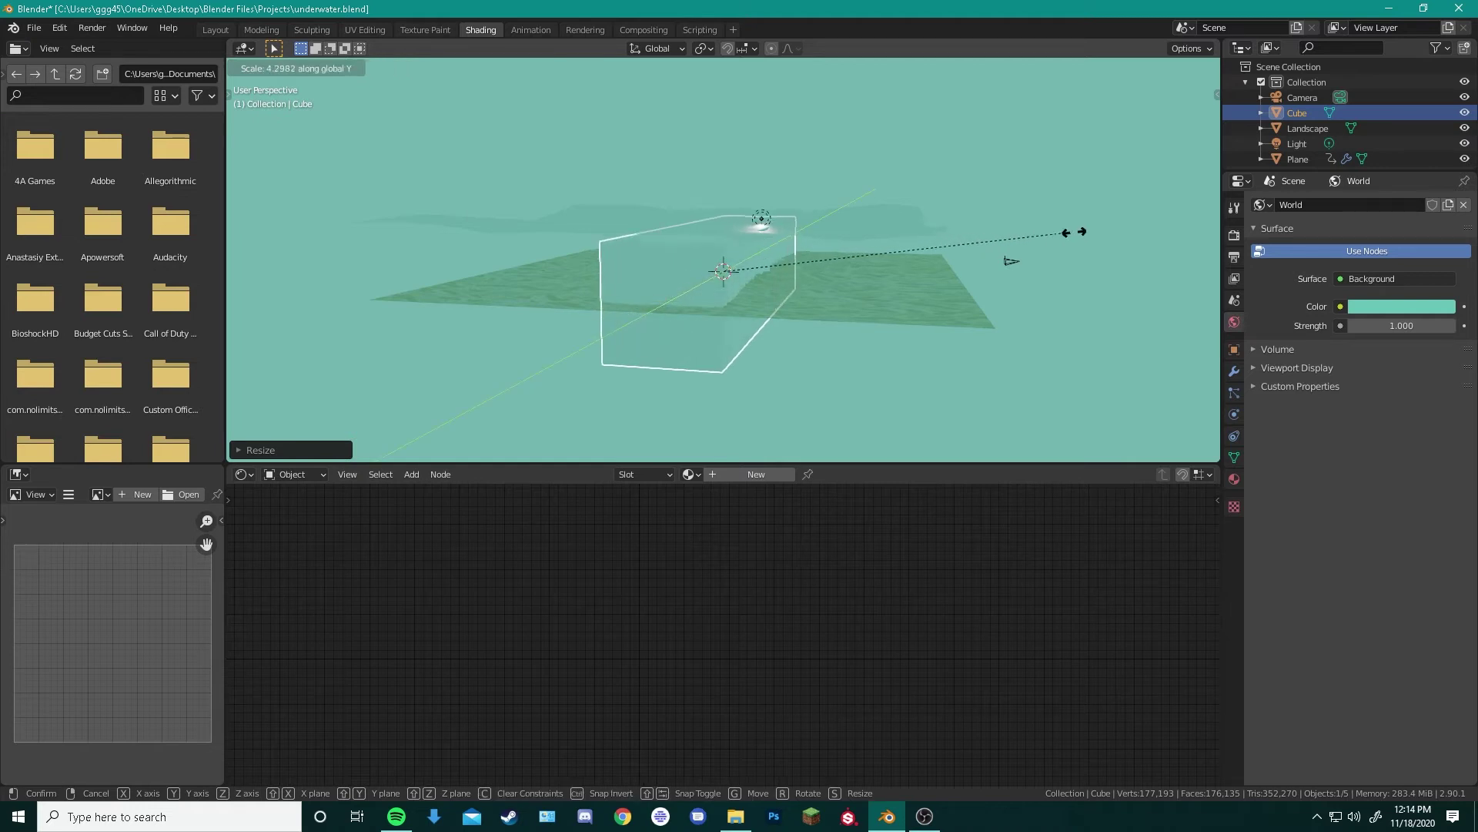
left_click(1095, 231)
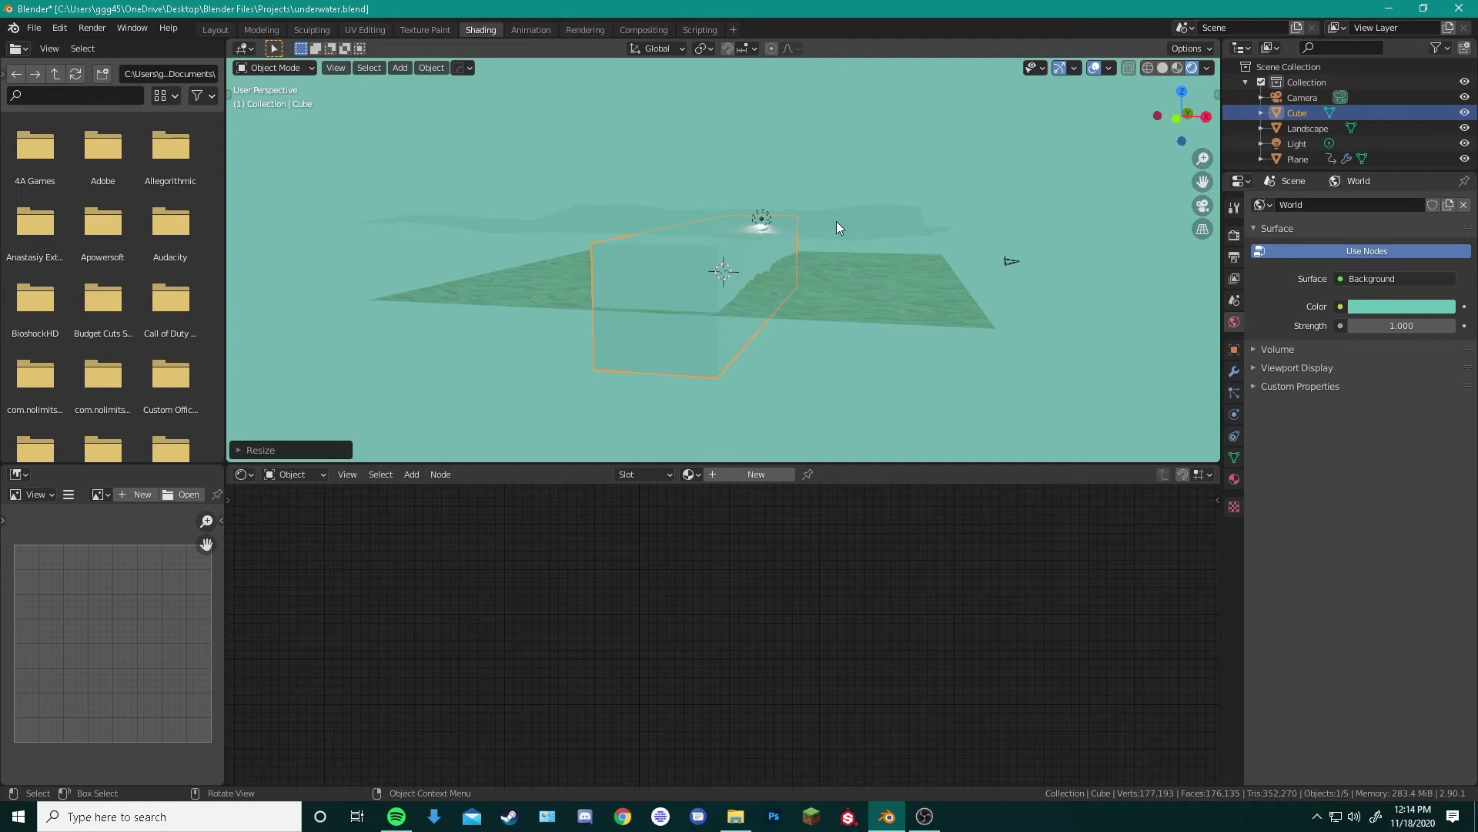
key("s")
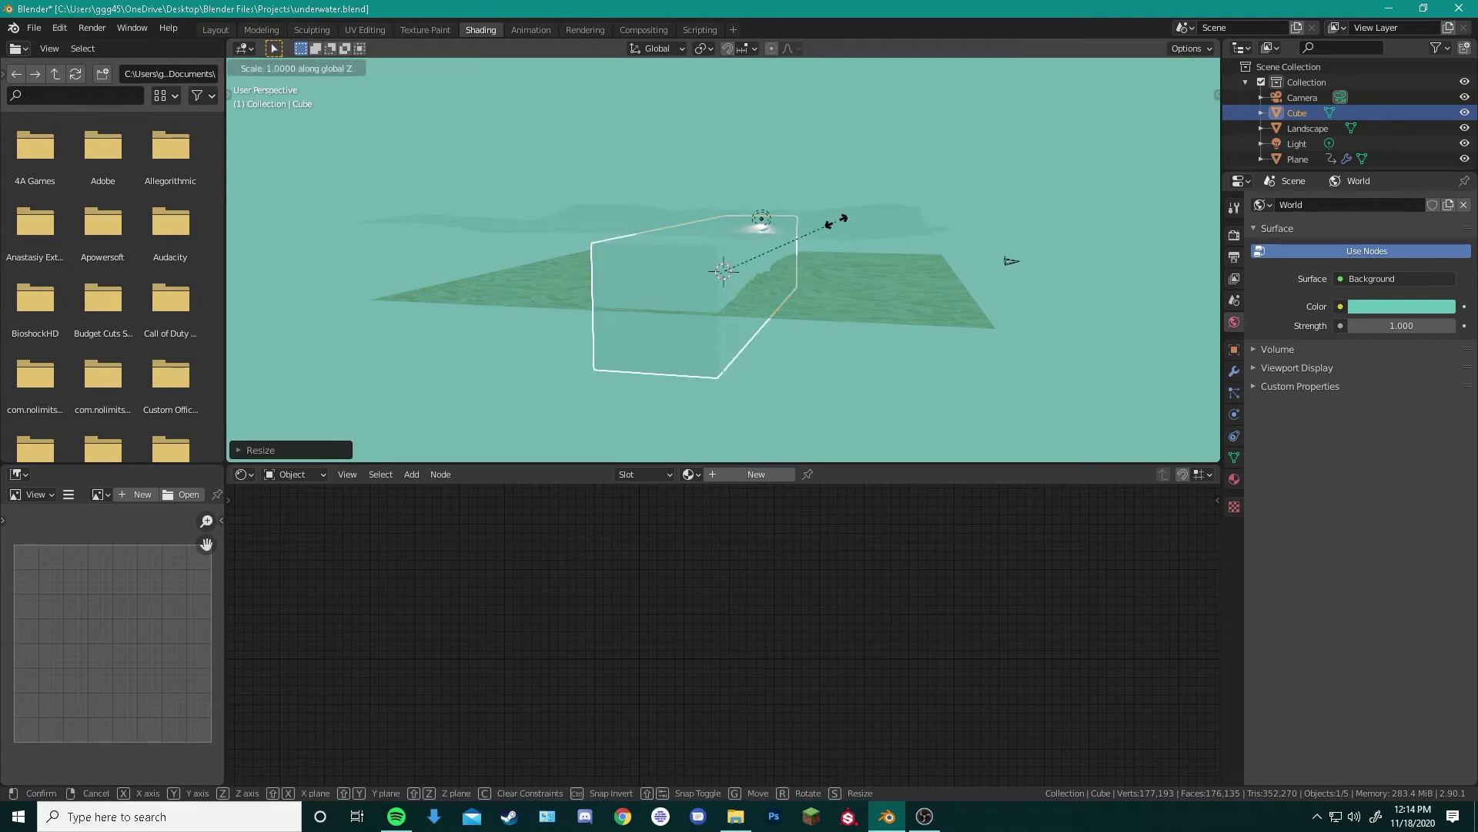
key("x")
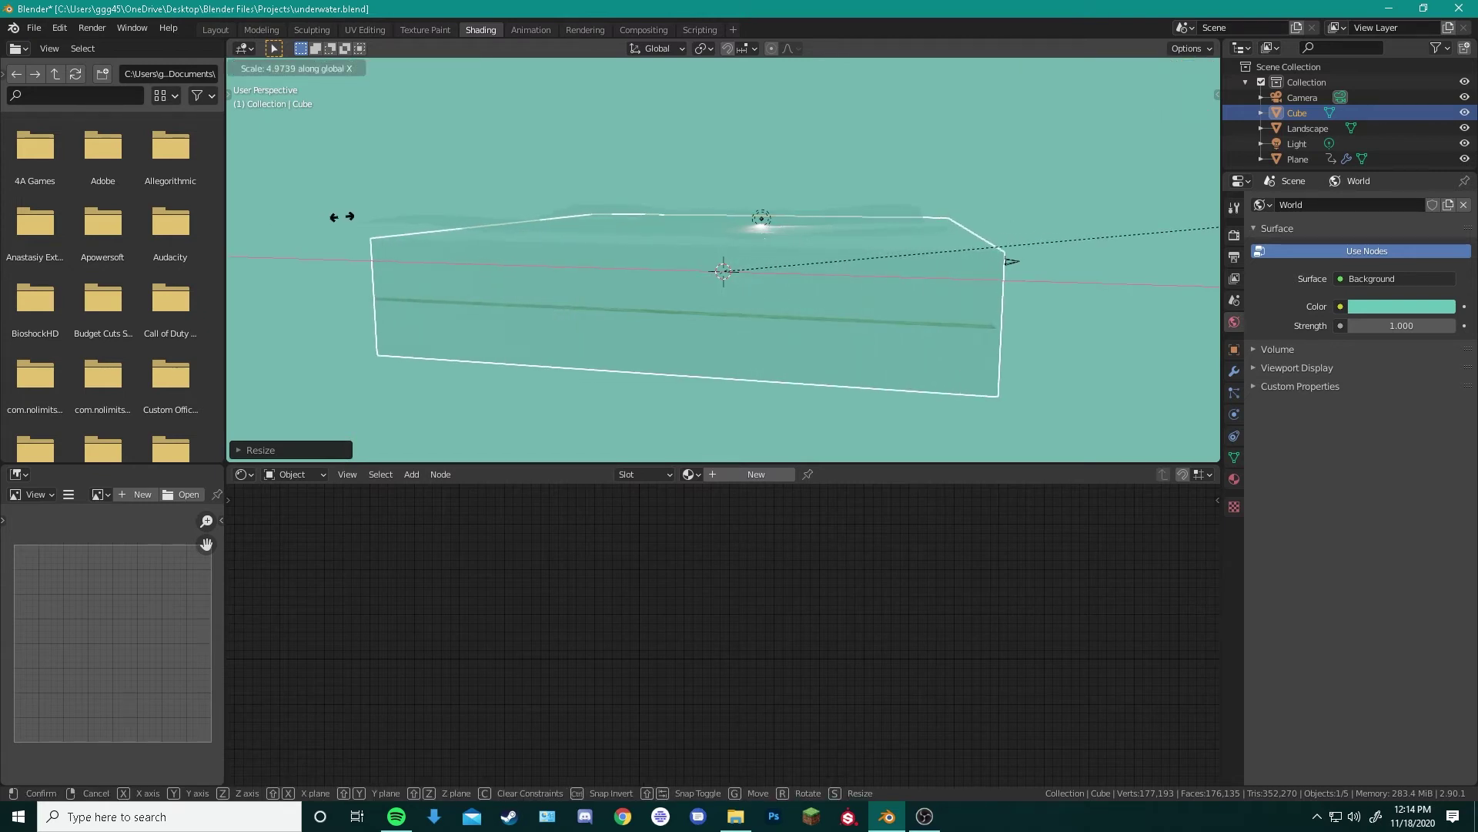
left_click(325, 240)
Flatten the cube along Z into a slab, raise it, and return to Solid shading
key("s")
key("z")
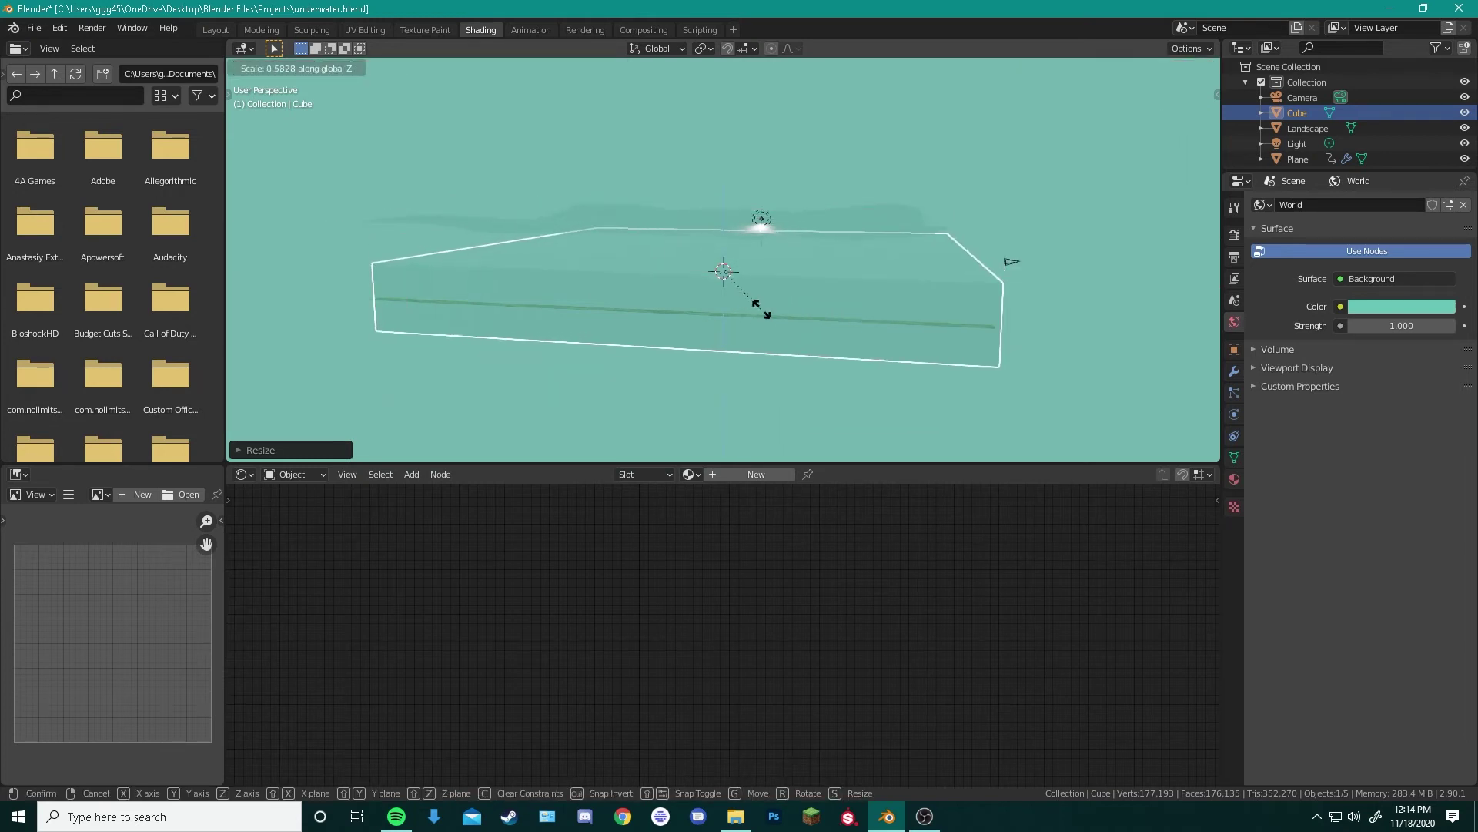
left_click(754, 308)
key("g")
key("z")
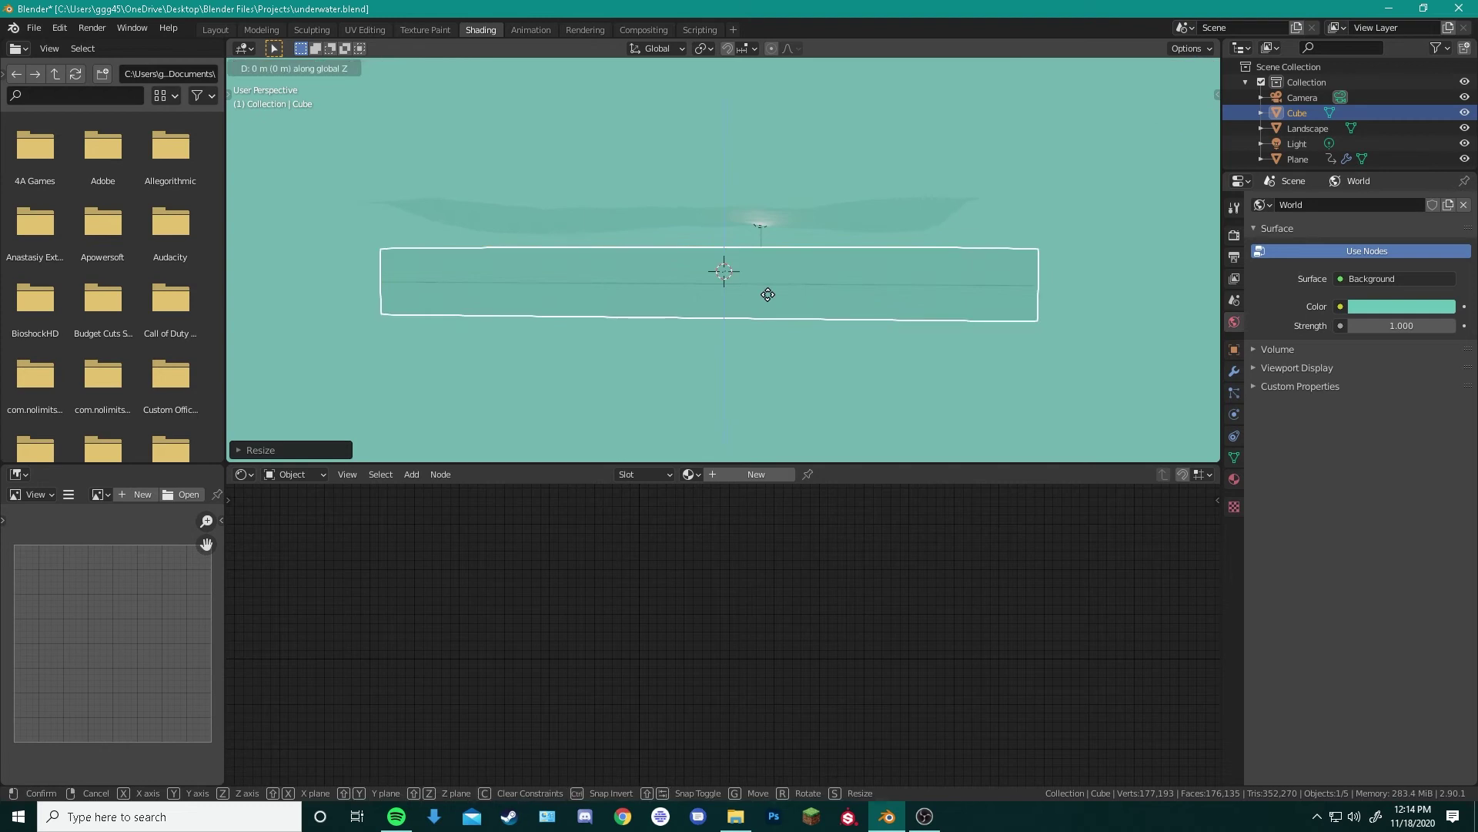
left_click(768, 279)
mouse_move(768, 271)
middle_mouse_down()
mouse_move(765, 288)
mouse_move(648, 294)
mouse_move(745, 281)
mouse_move(650, 340)
mouse_move(663, 356)
mouse_move(875, 278)
mouse_move(861, 265)
mouse_move(776, 331)
mouse_move(727, 341)
middle_mouse_up()
key("z")
left_click(772, 326)
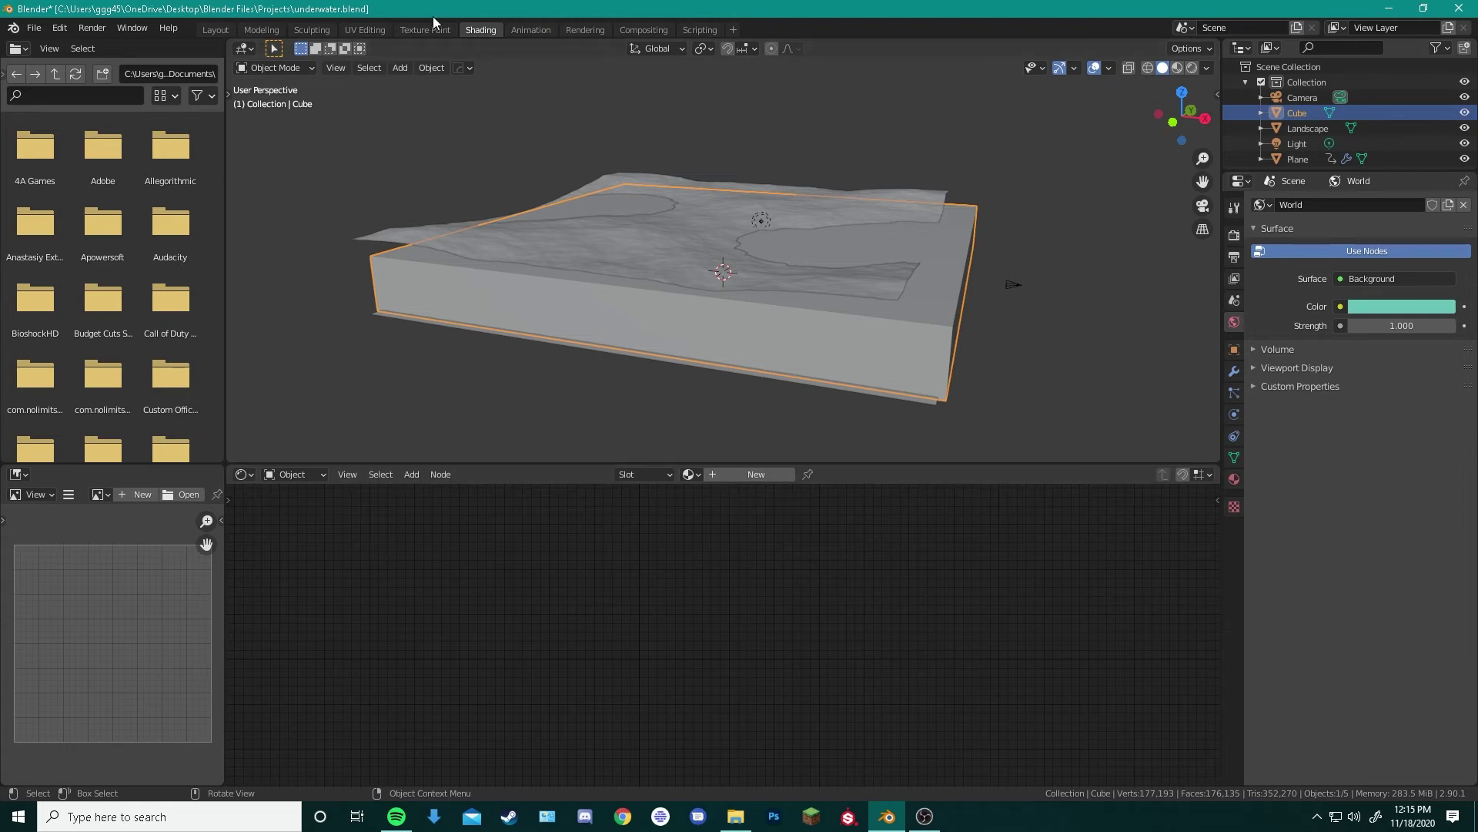
Create Material.003 on the slab, replacing Principled BSDF with a Principled Volume linked to Volume
left_click(756, 474)
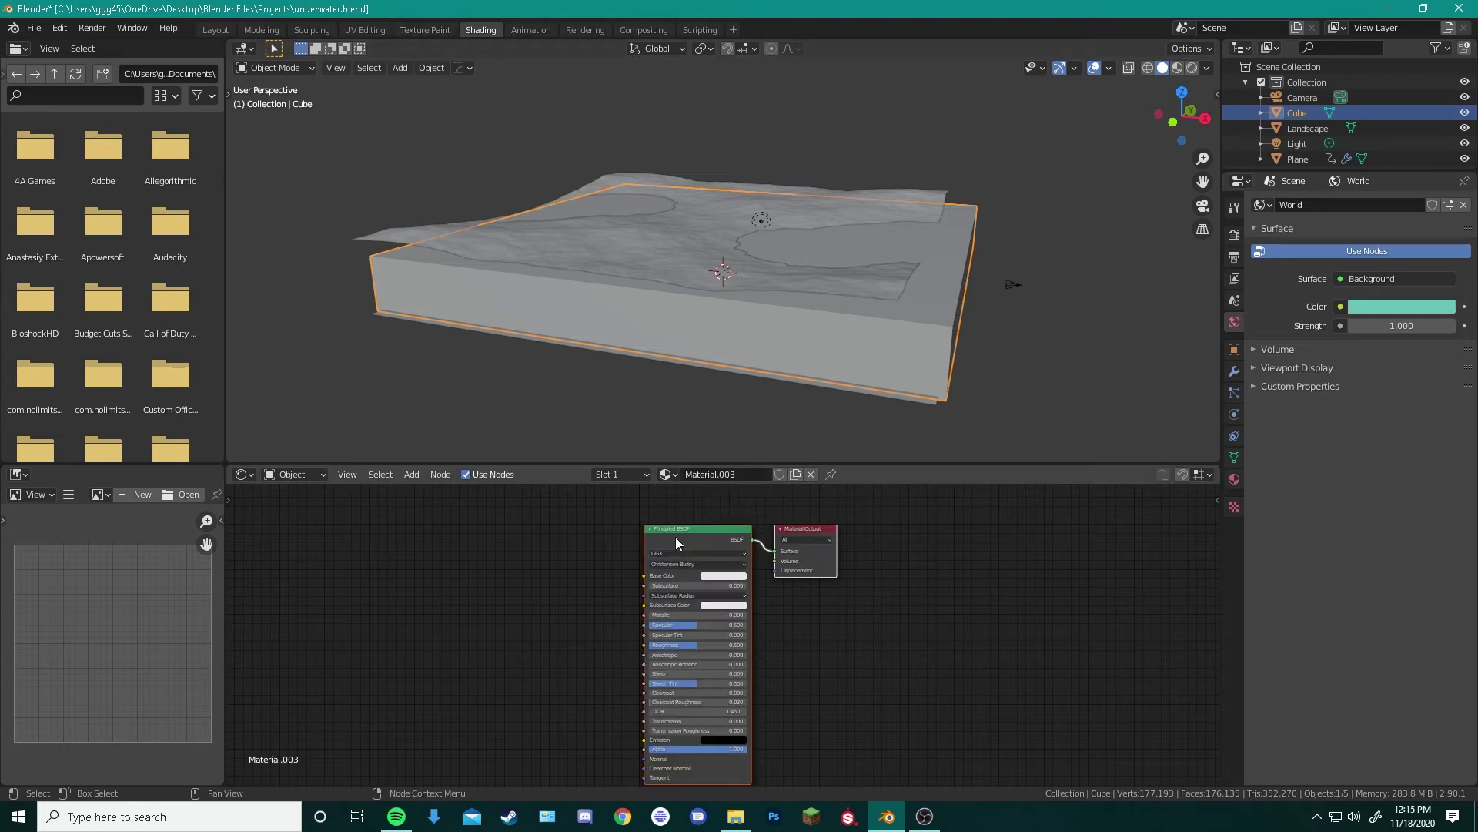
key("x")
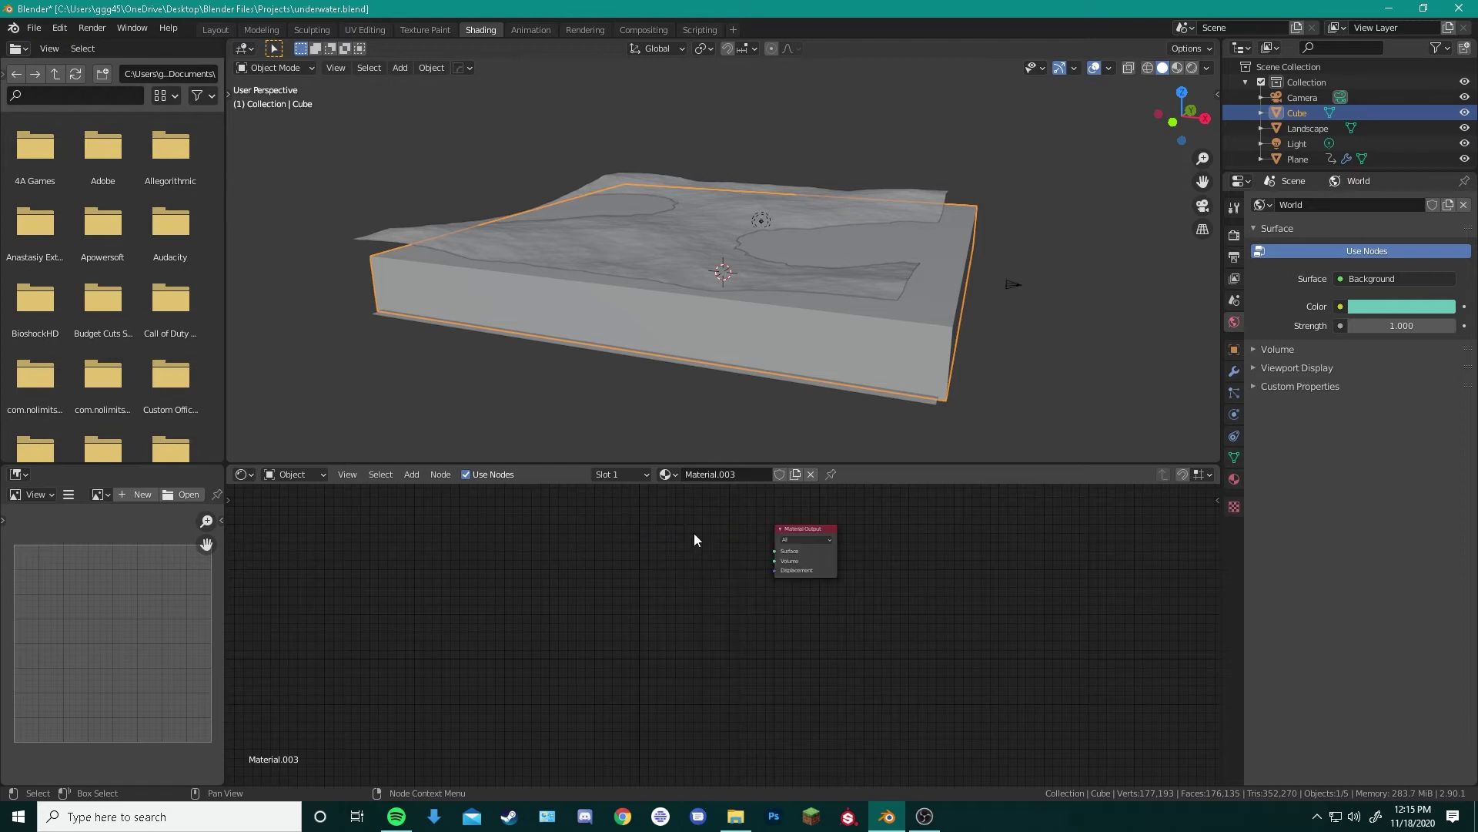
key("shift+a")
left_click(662, 542)
type("p")
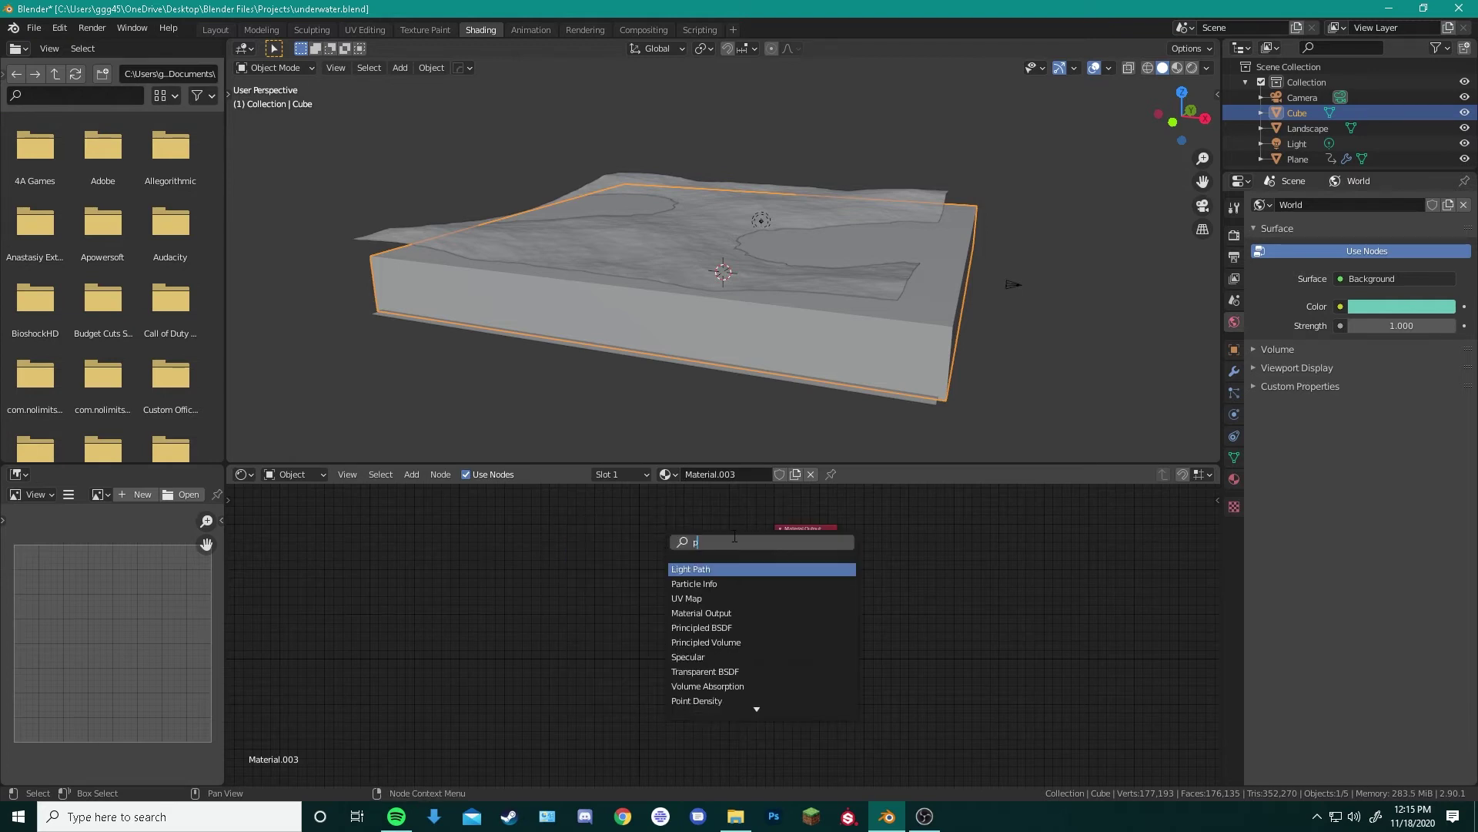
type("r")
key("Down")
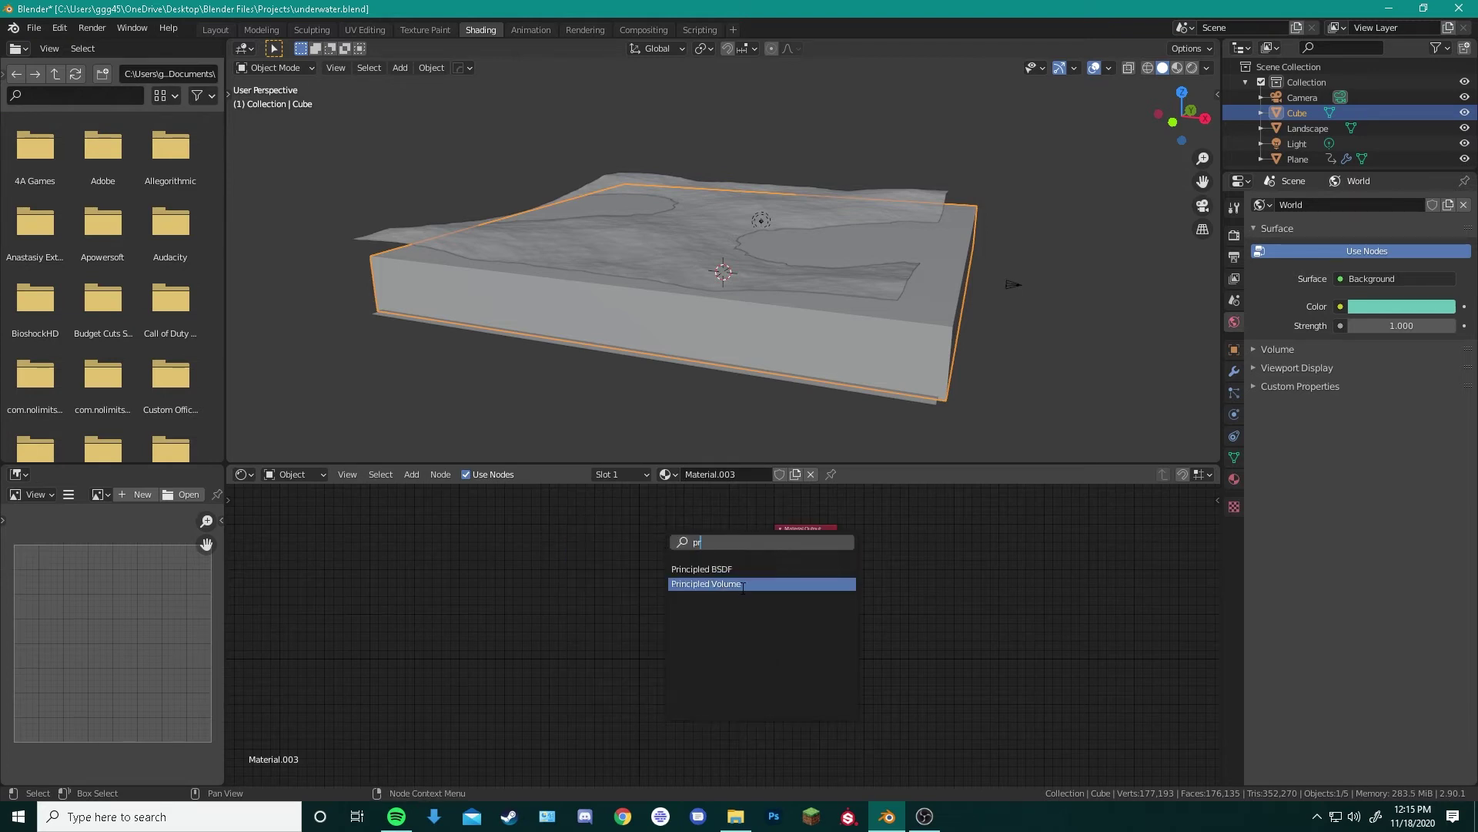
key("Return")
left_click_drag(708, 527, 773, 560)
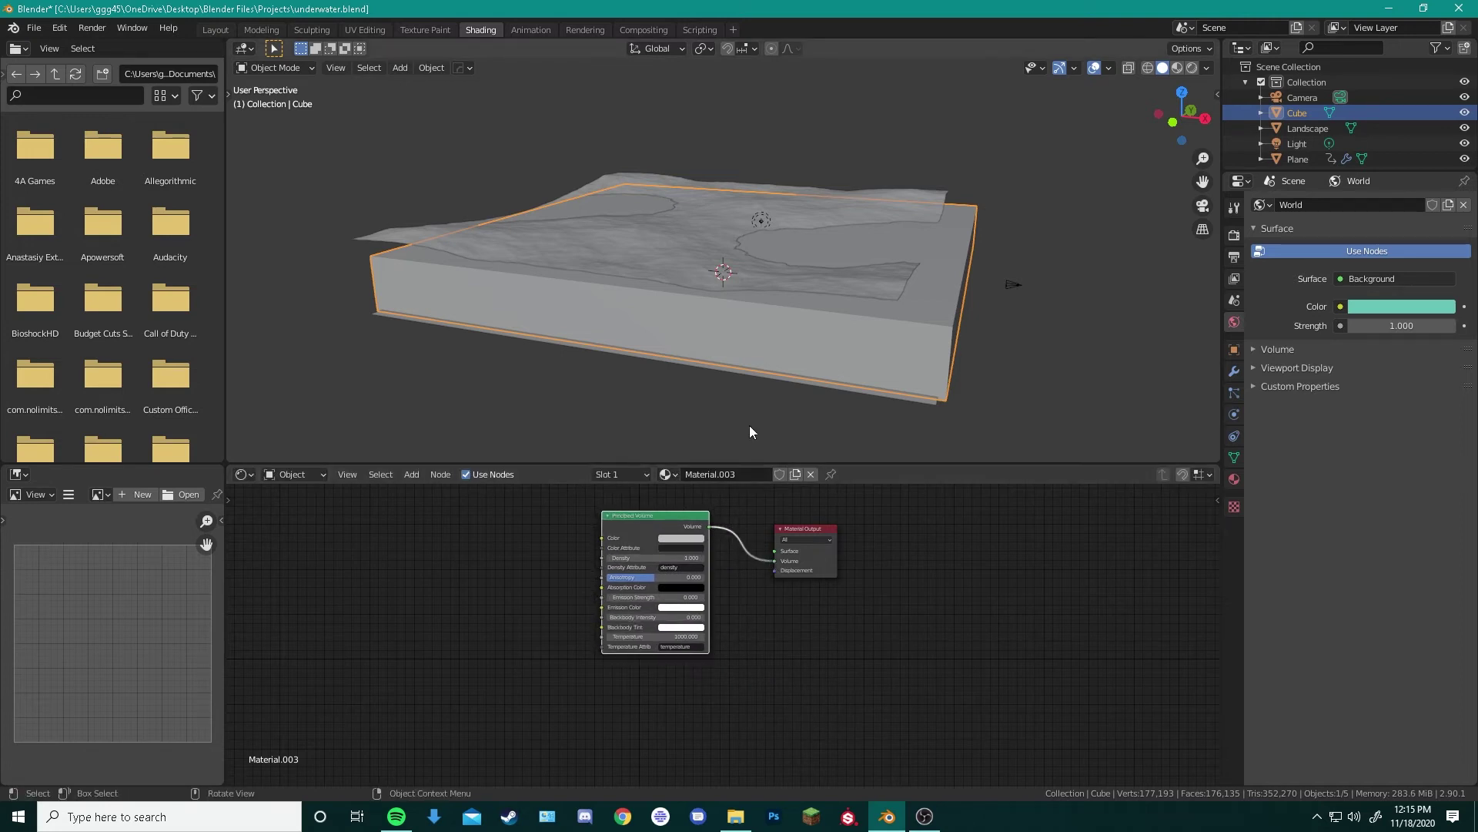
Preview the murky slab in Rendered shading through the scene camera
key("z")
left_click(877, 333)
mouse_move(878, 333)
middle_mouse_down()
mouse_move(770, 311)
mouse_move(810, 284)
middle_mouse_up()
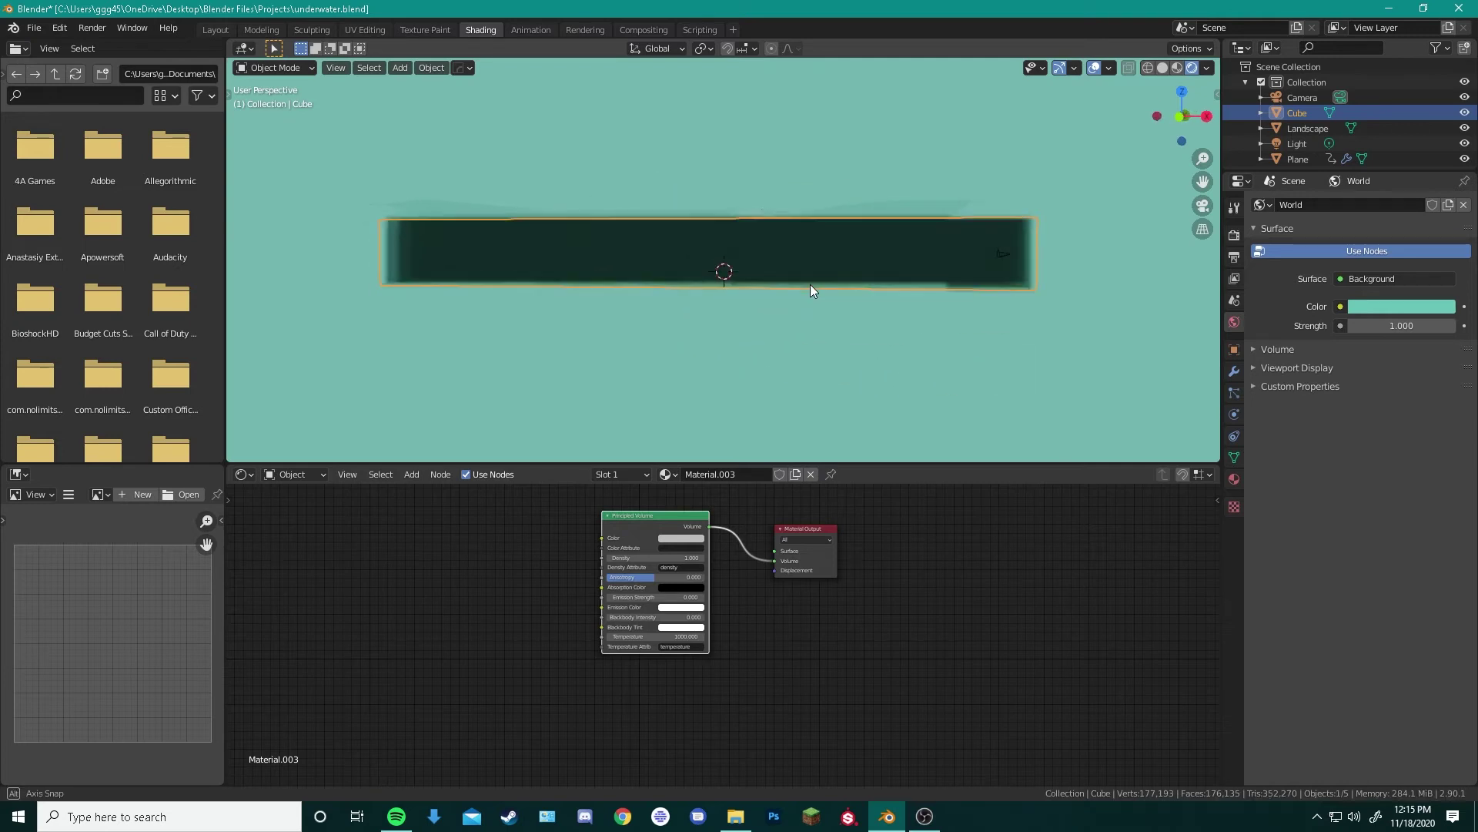
key("KP_0")
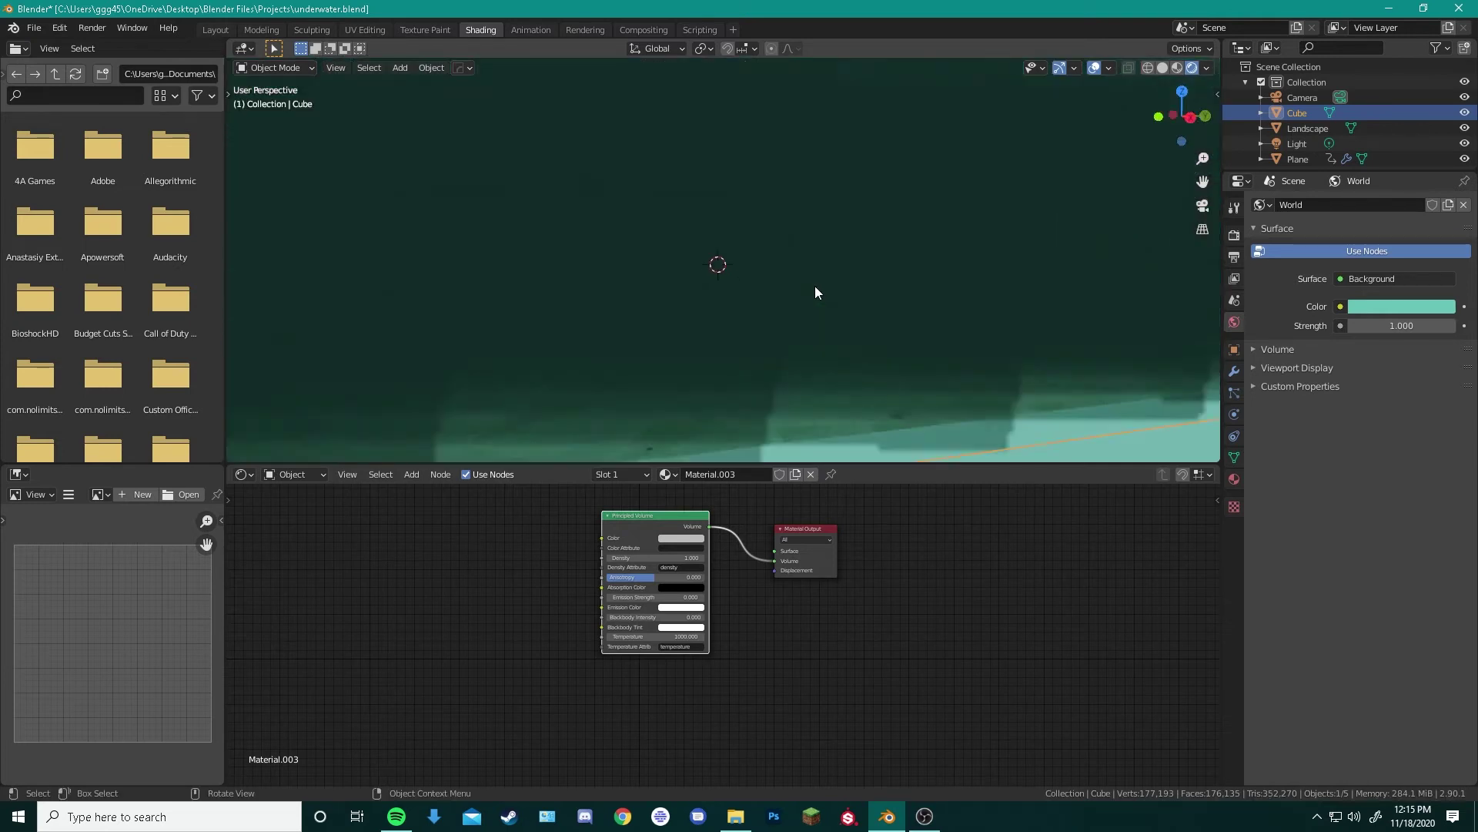
Tint the Principled Volume colour teal and set its Density to 0.340
left_click(682, 538)
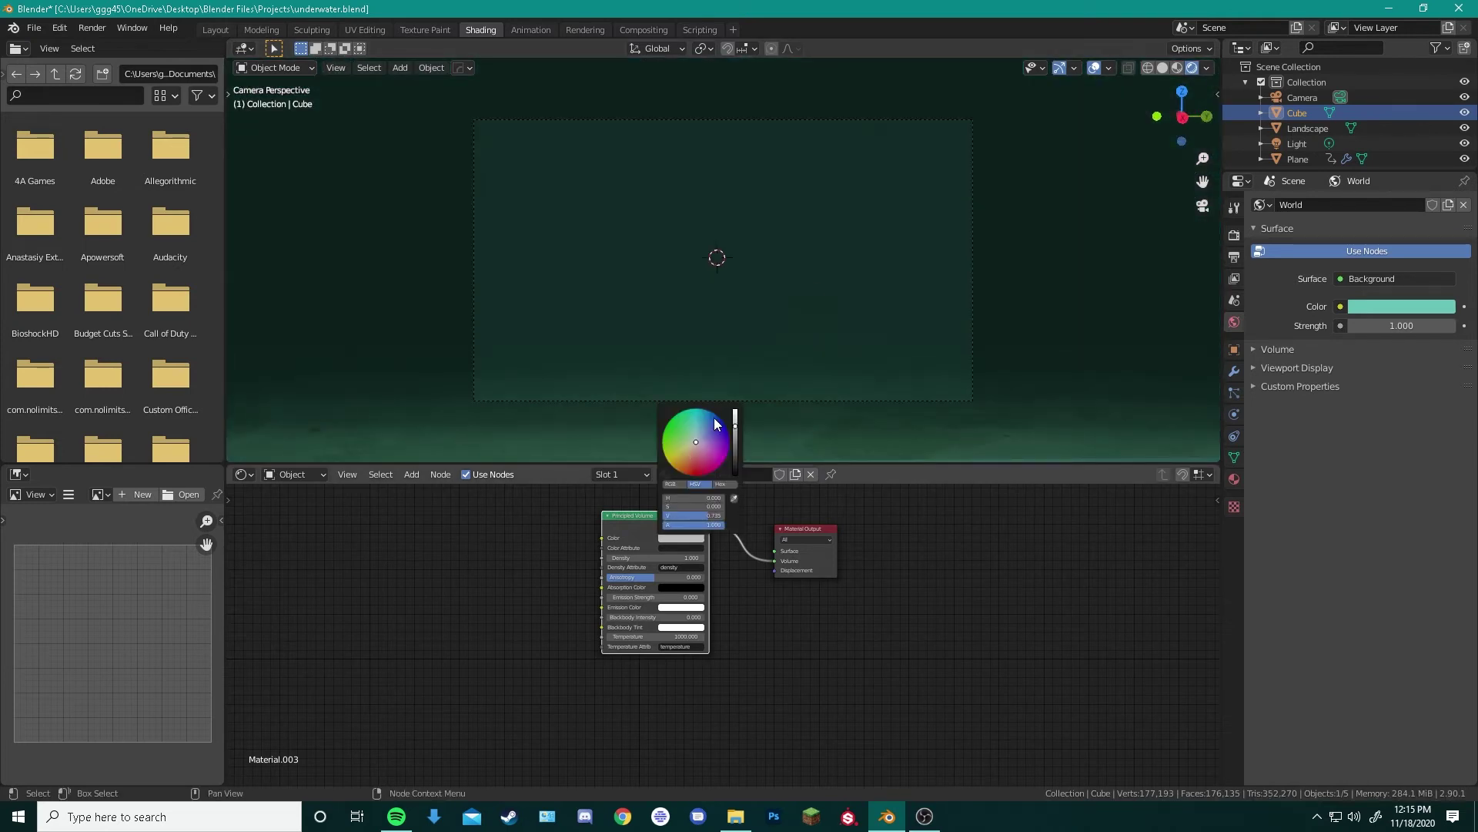
left_click_drag(698, 437, 696, 420)
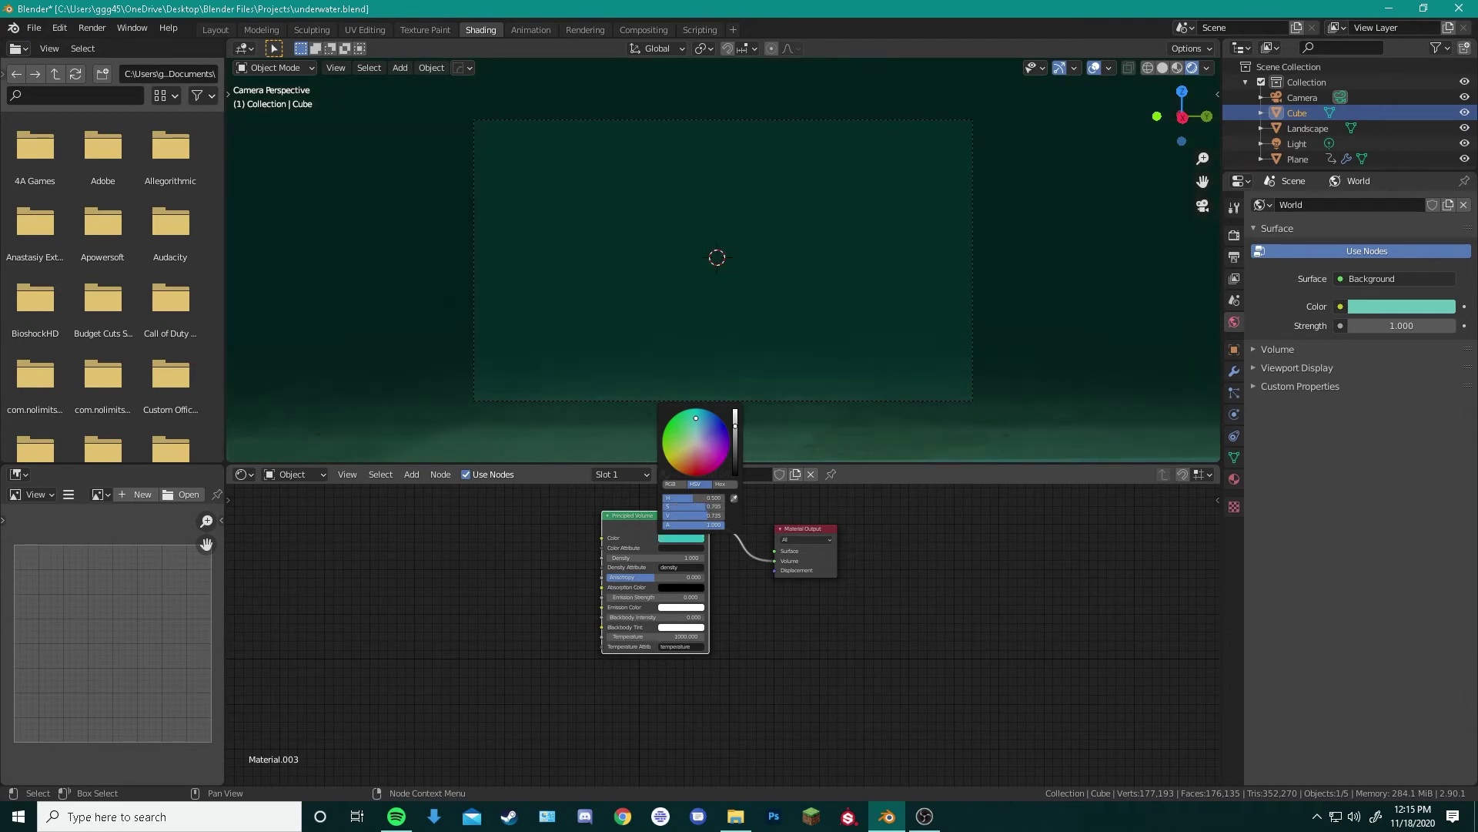
left_click(735, 420)
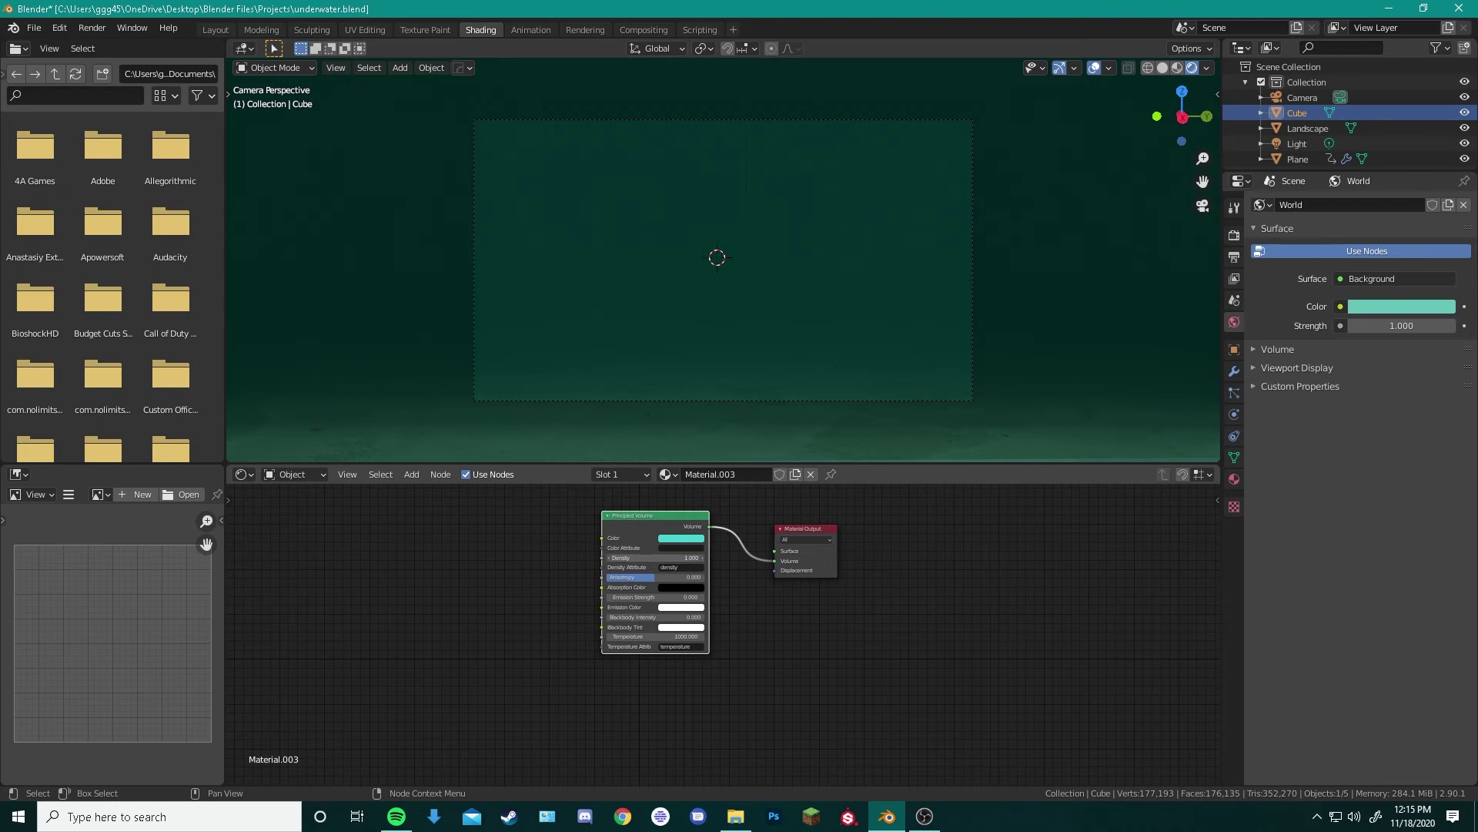
left_click_drag(654, 557, 593, 558)
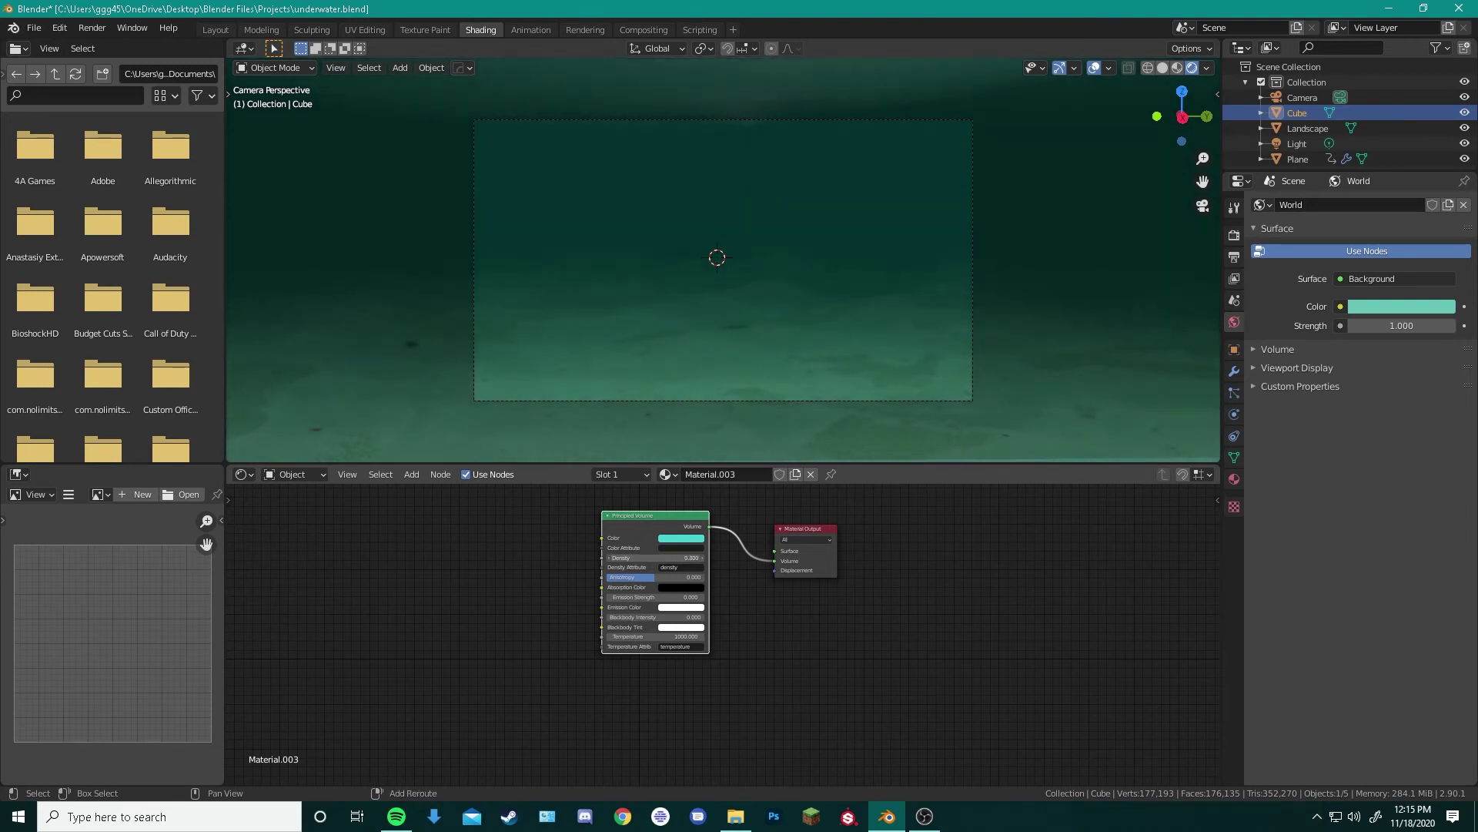
Brighten the World background colour to a light blue
left_click(1369, 306)
mouse_move(1444, 111)
left_mouse_down()
mouse_move(1443, 86)
mouse_move(1374, 118)
mouse_move(1382, 108)
mouse_move(1383, 121)
left_mouse_up()
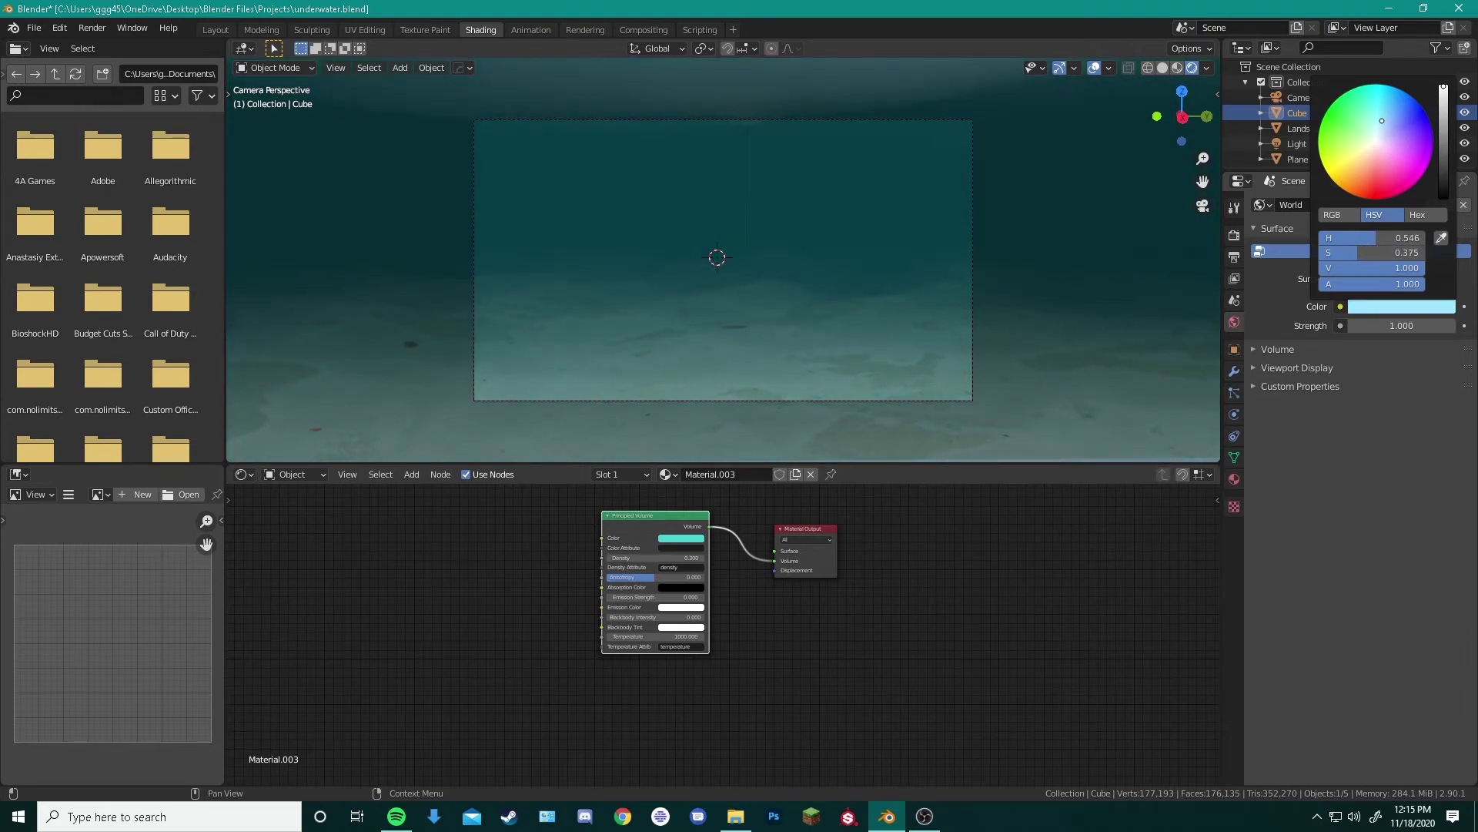
left_click(1383, 306)
left_click(1381, 306)
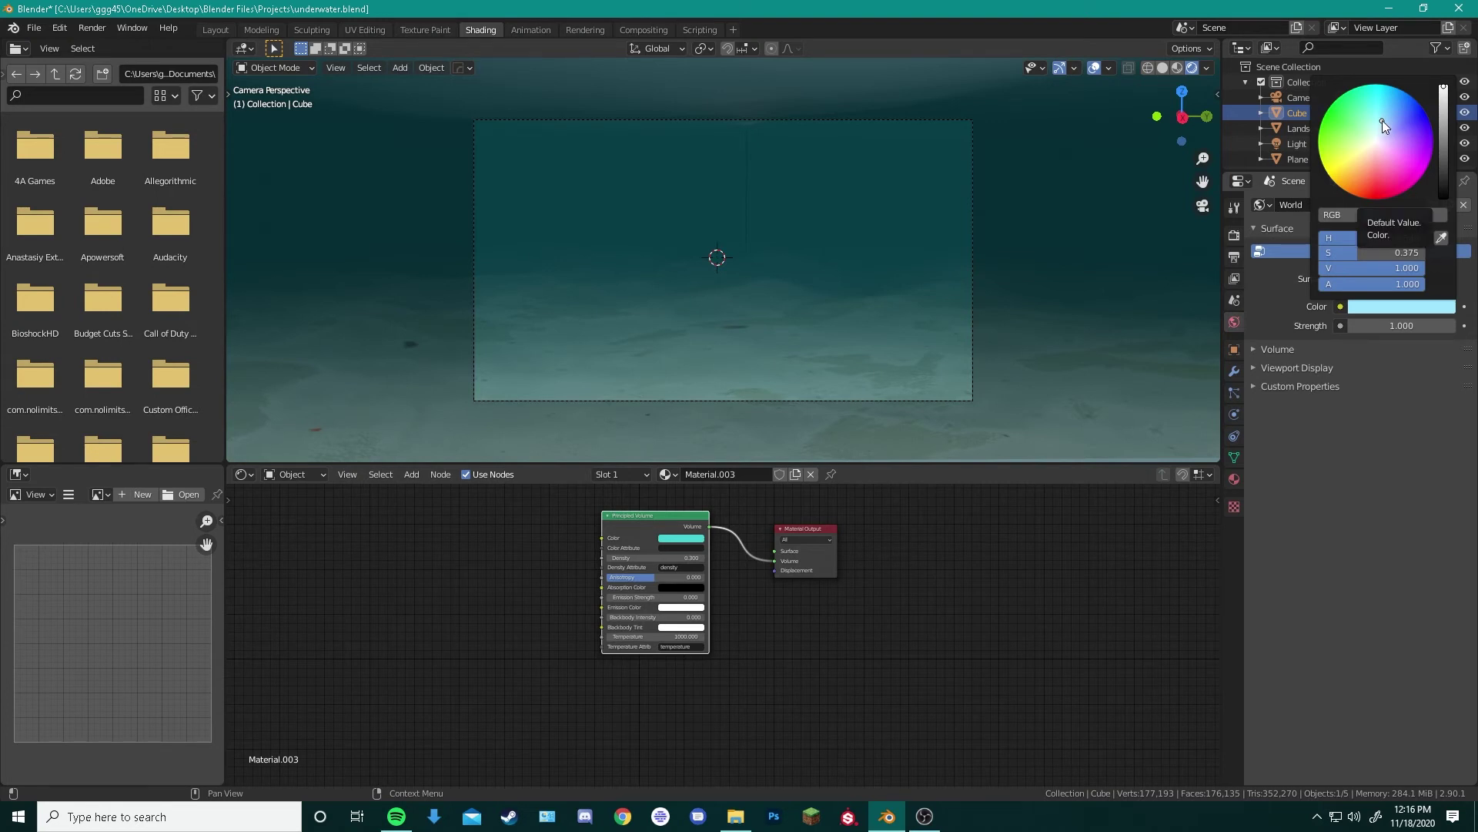
left_click(681, 537)
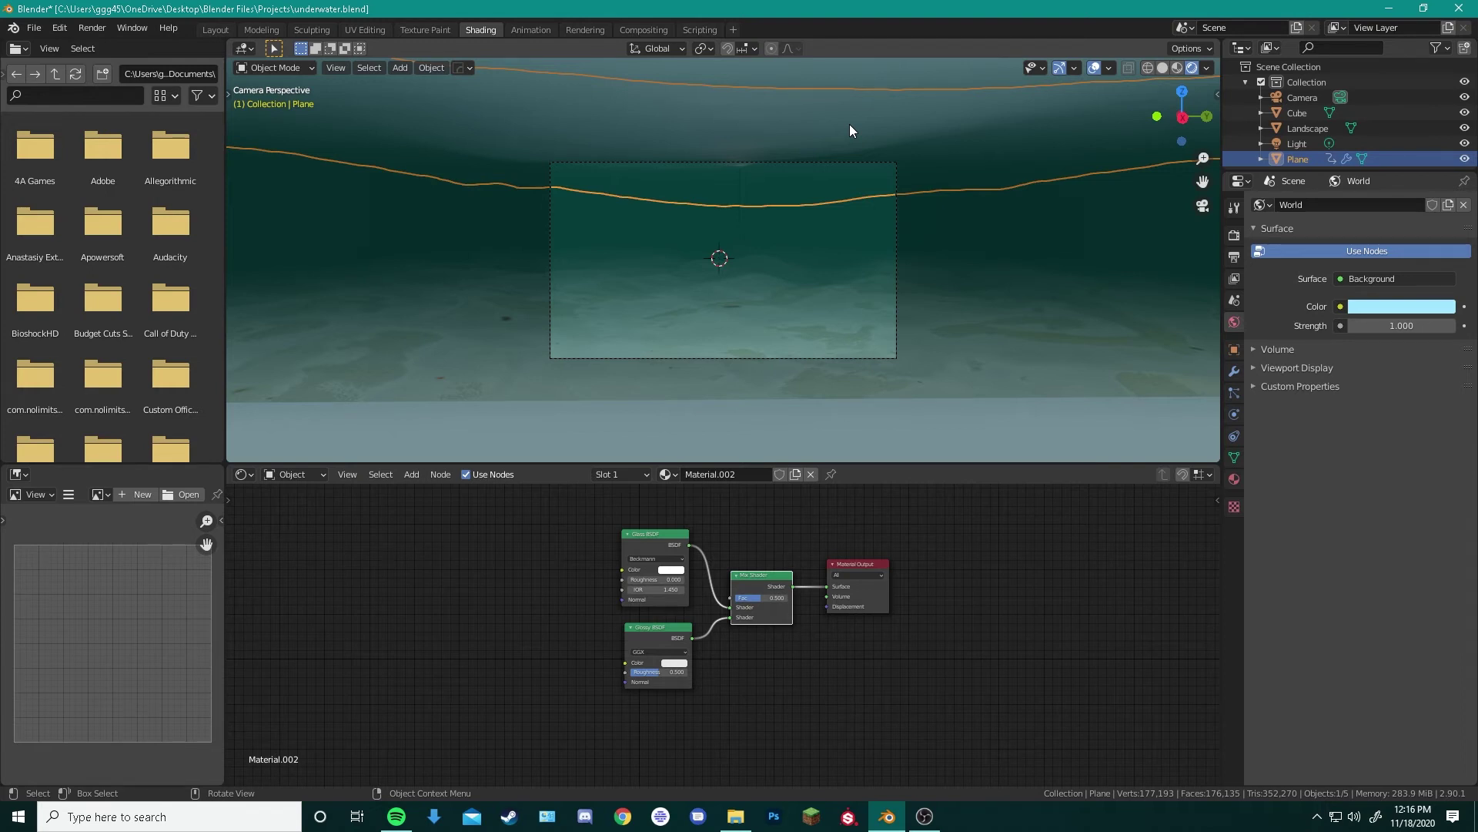
Lower the water surface plane 1.119 m along Z
key("g")
key("z")
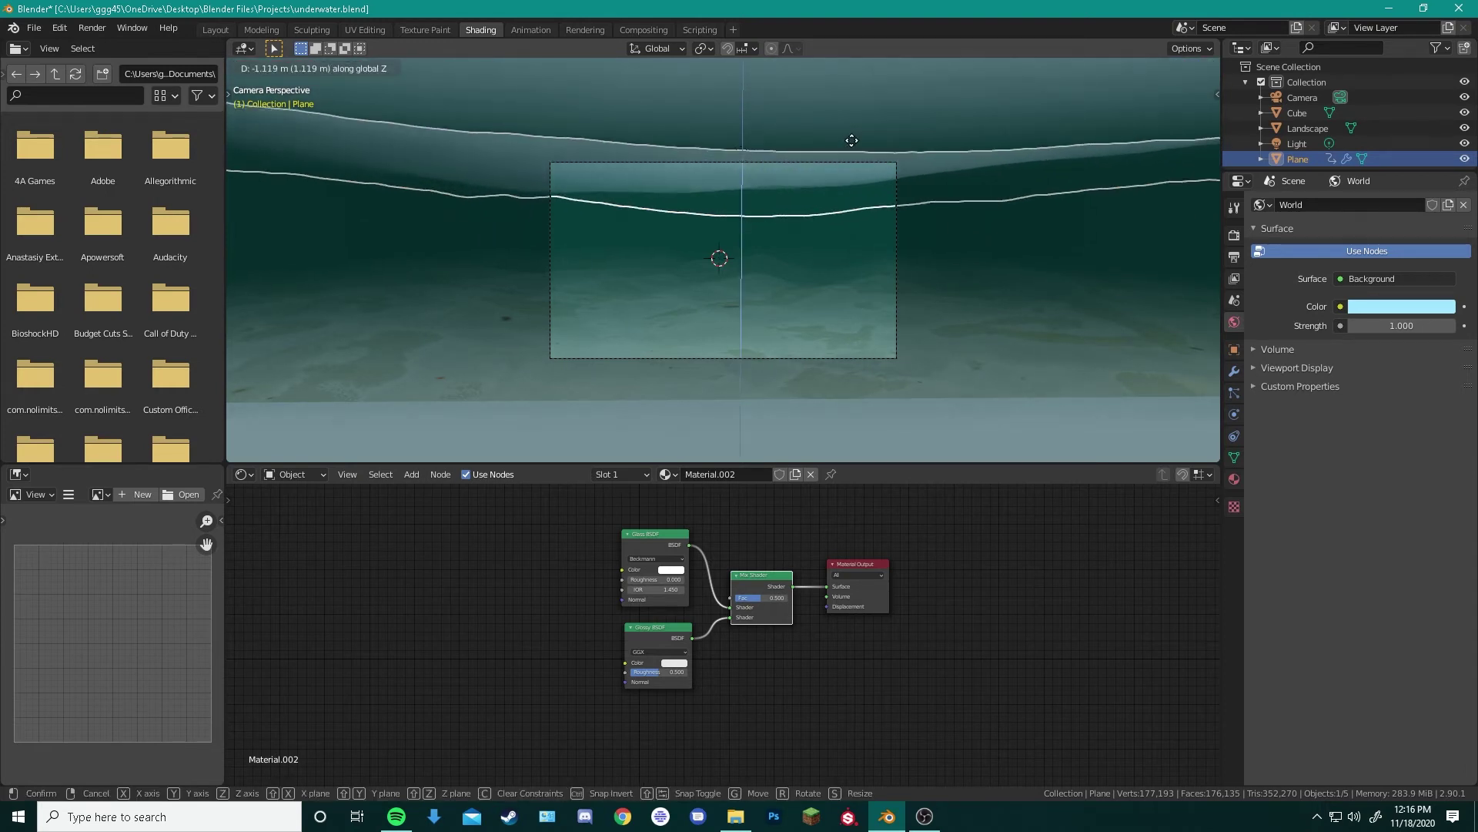
left_click(850, 146)
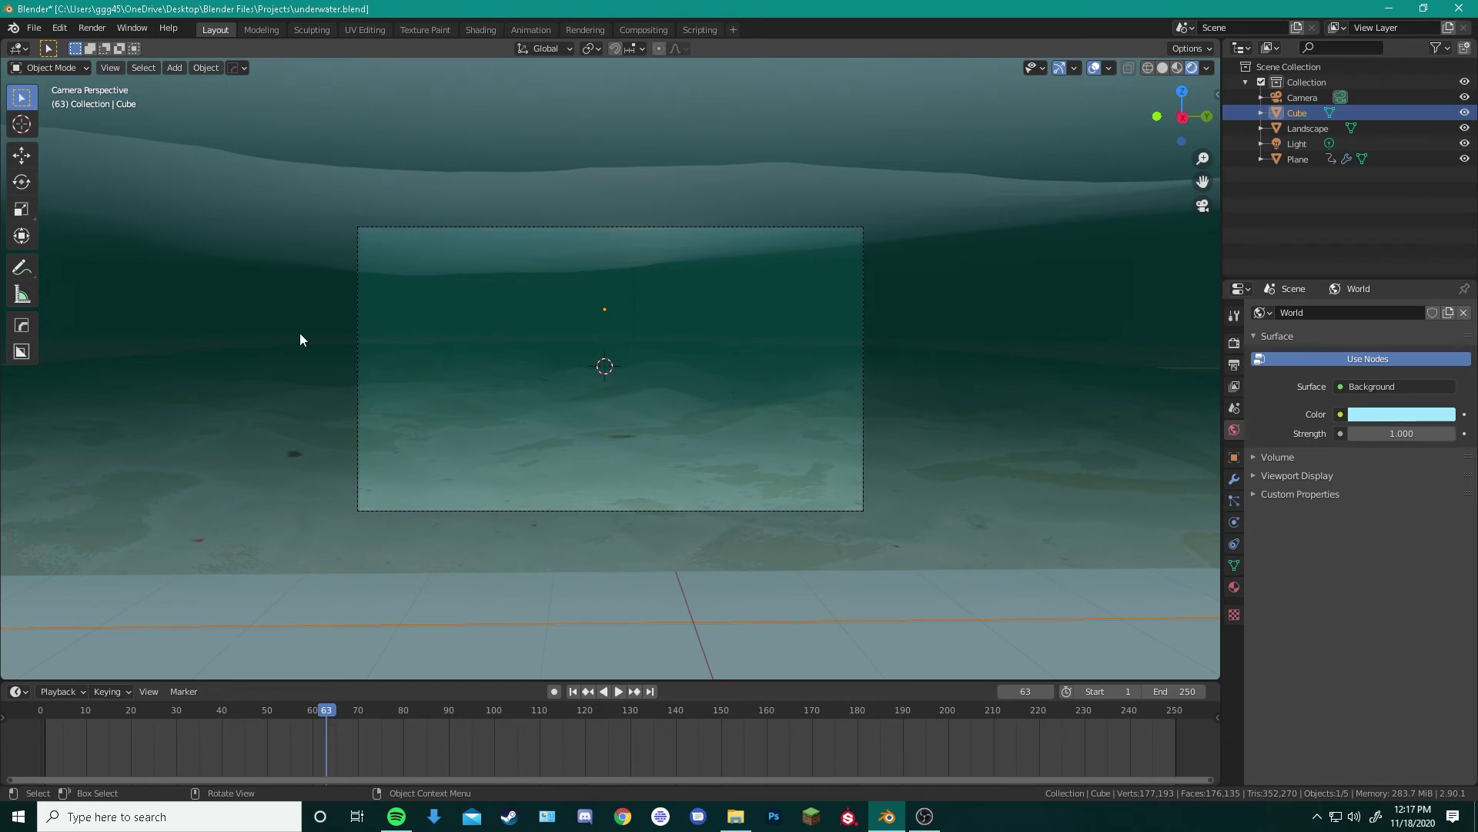
Add a new plane and rotate it 90 degrees around Y
key("shift+a")
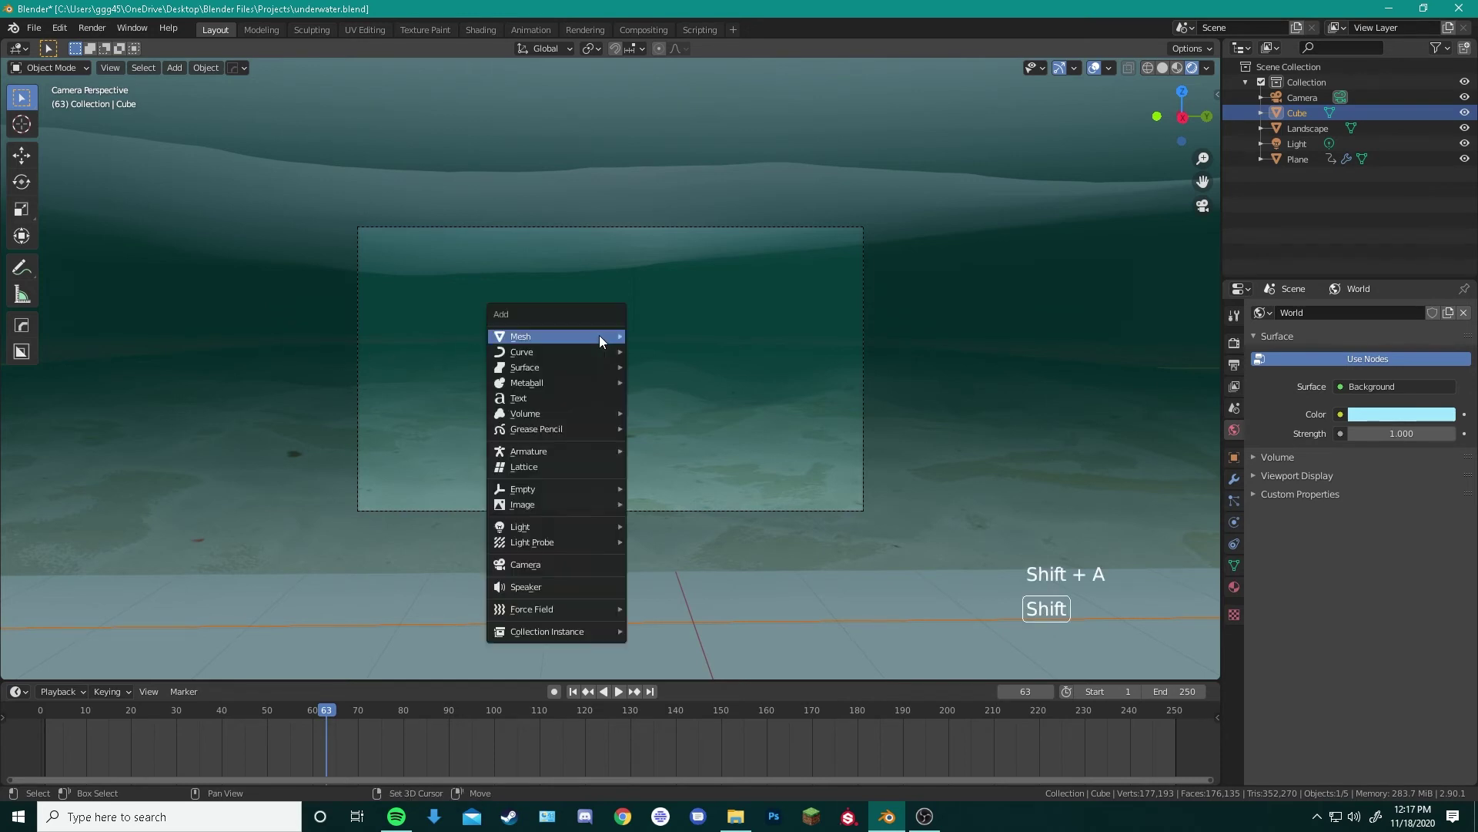
mouse_move(599, 335)
left_click(674, 337)
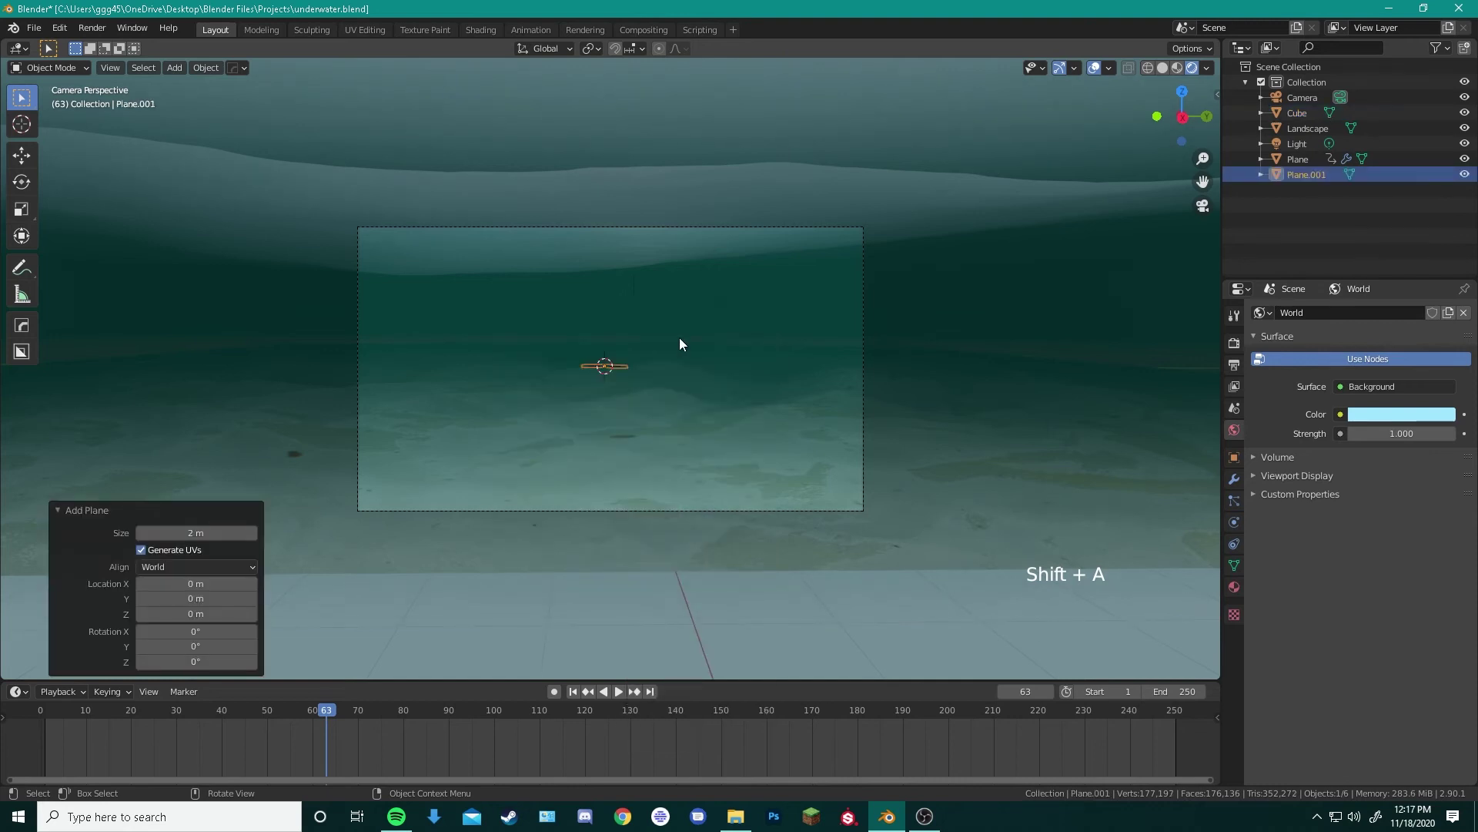
key("r")
key("r")
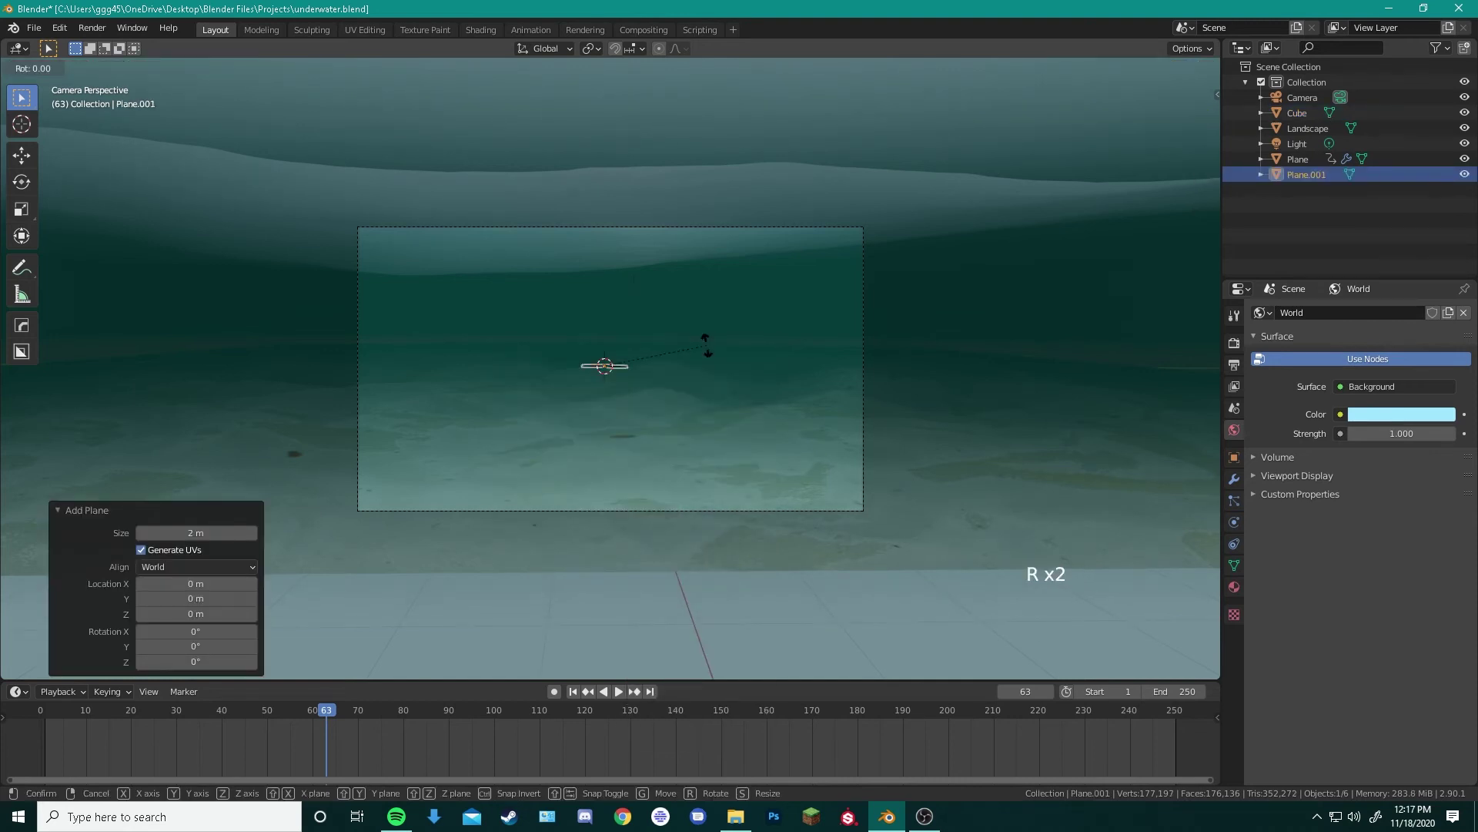
key("y")
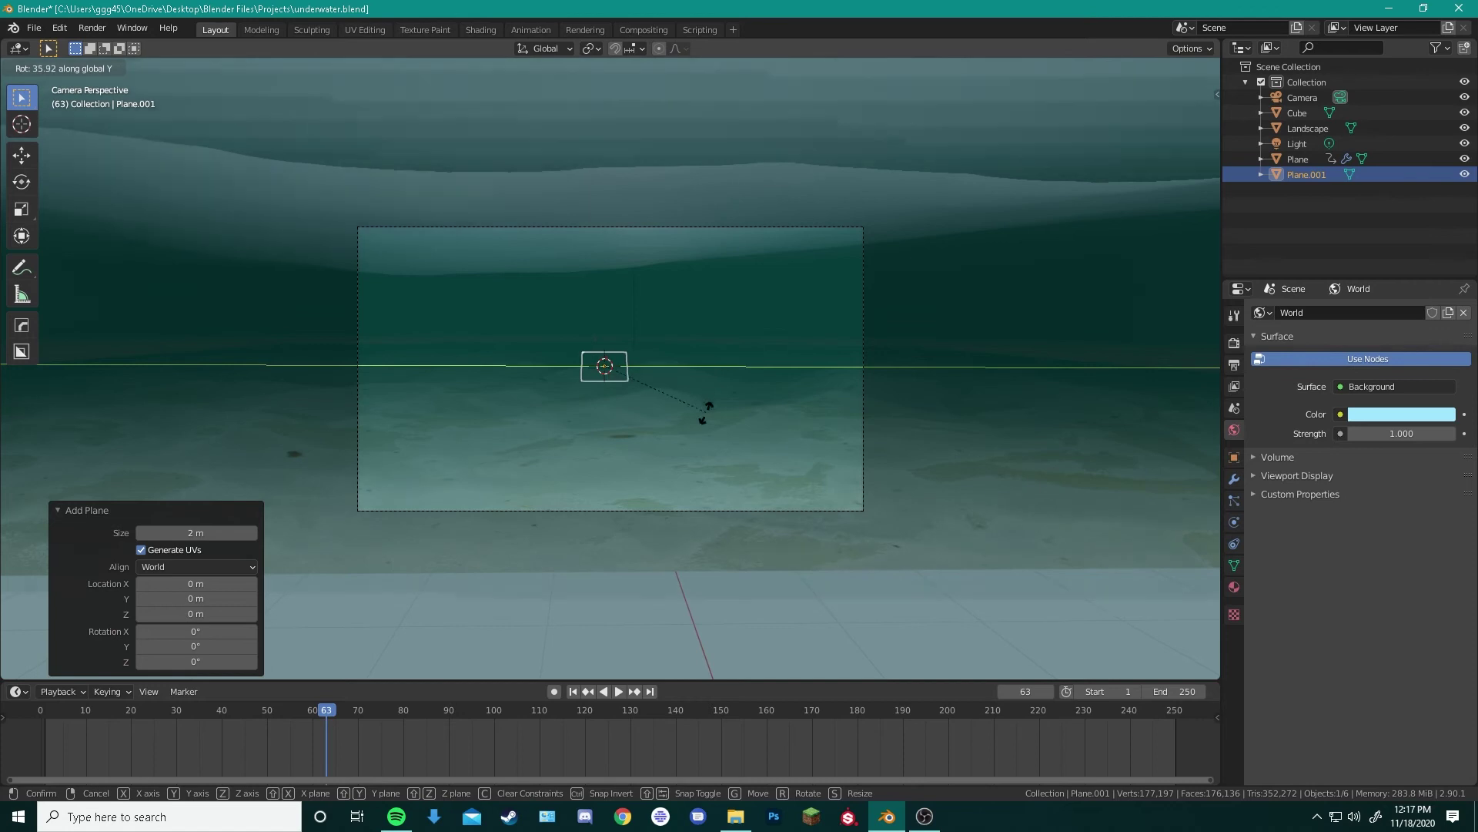
key("9")
key("0")
key("Return")
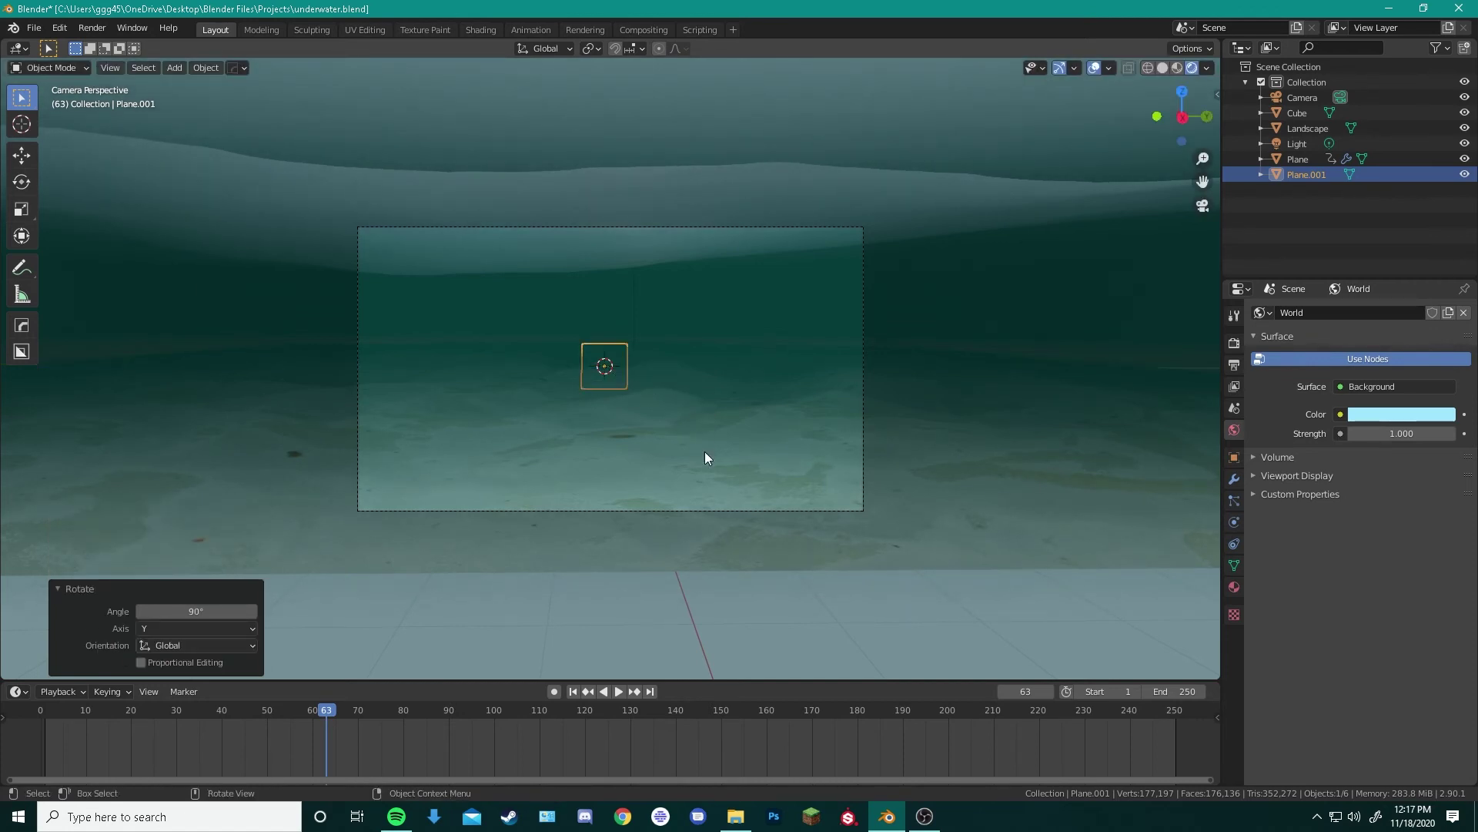
Raise the new plane along Z and shift it −15.793 m along X
key("g")
key("z")
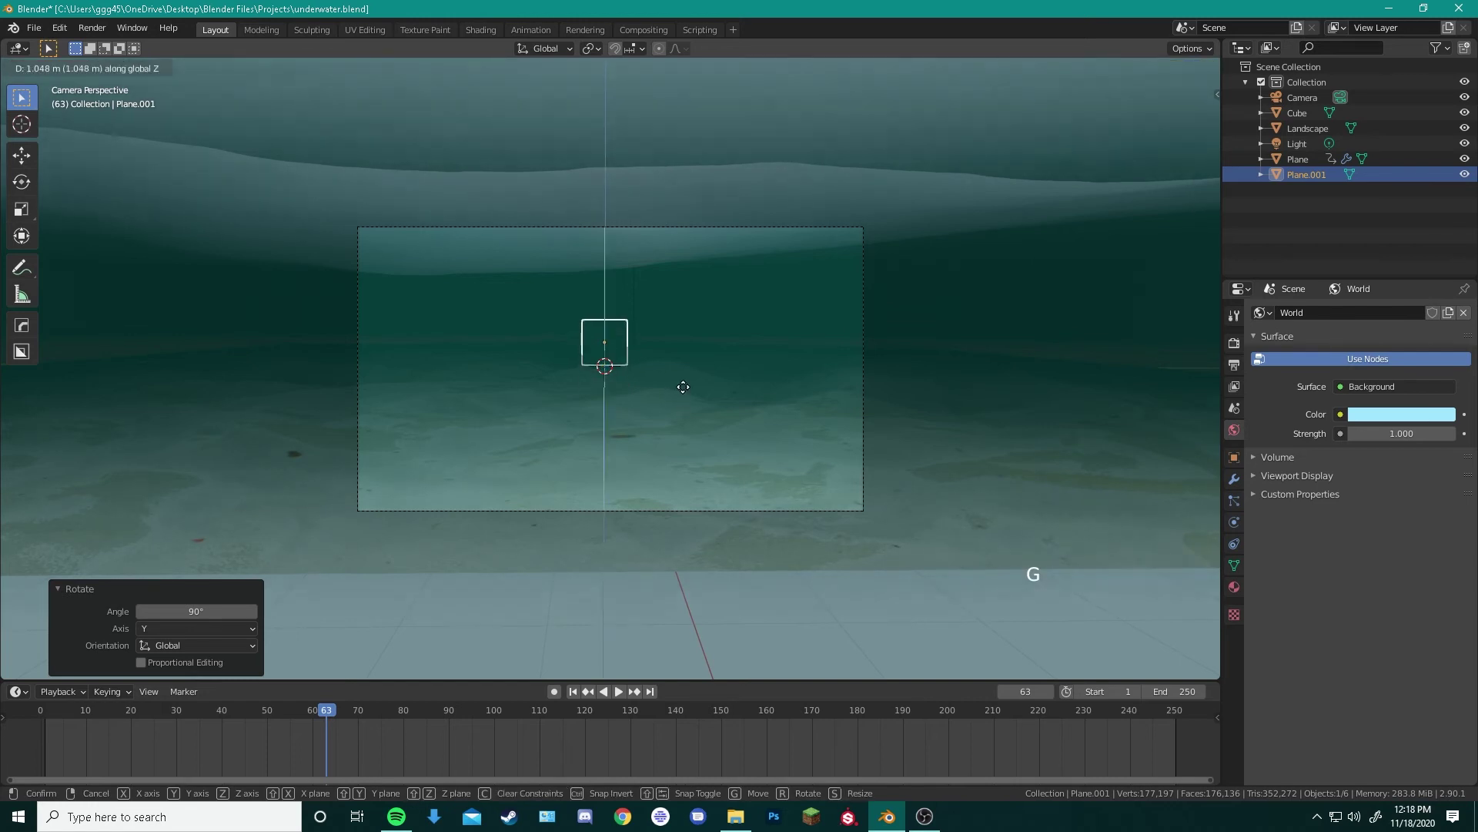
left_click(682, 378)
key("g")
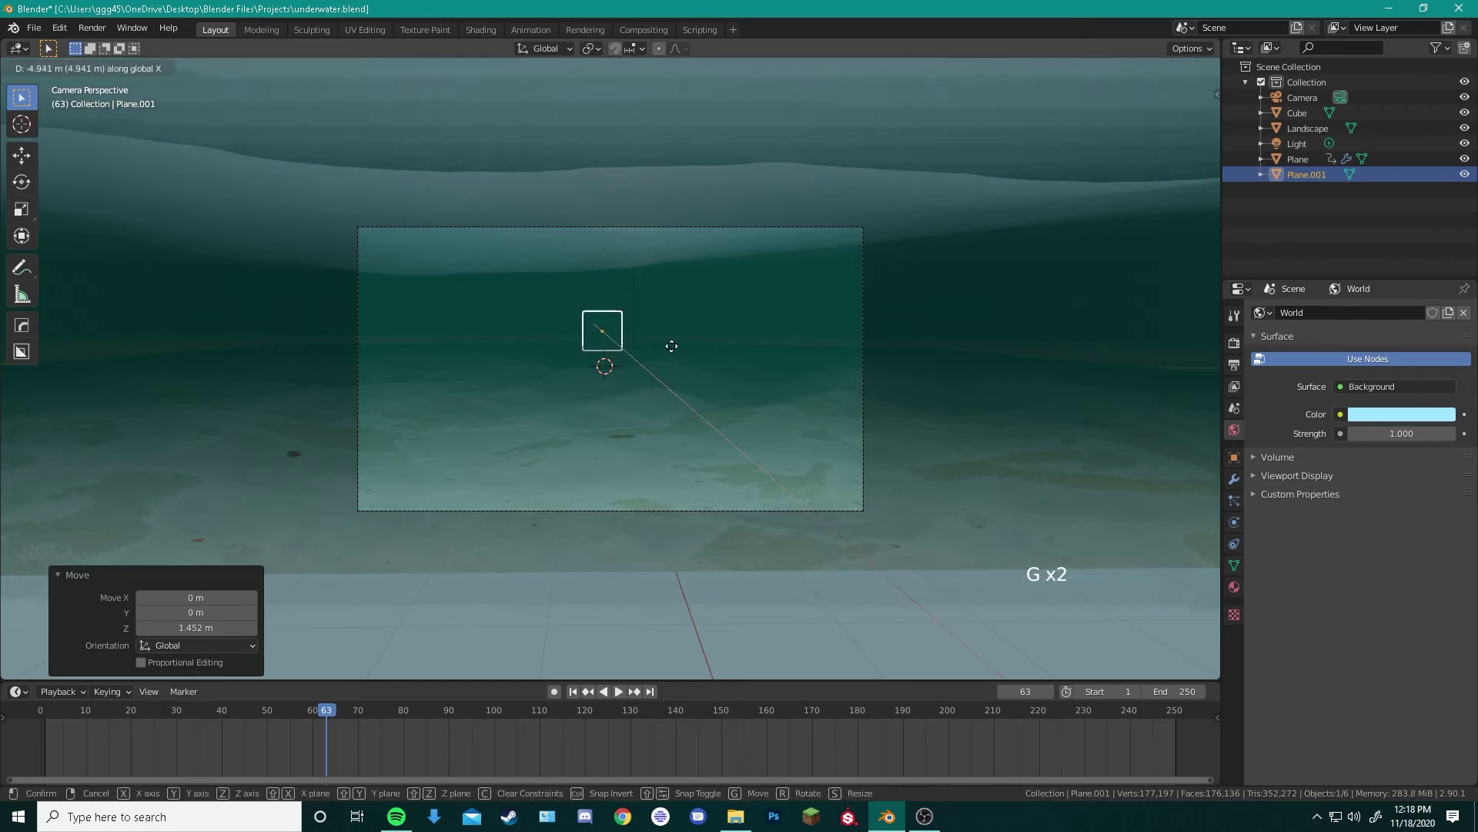
key("x")
left_click(656, 339)
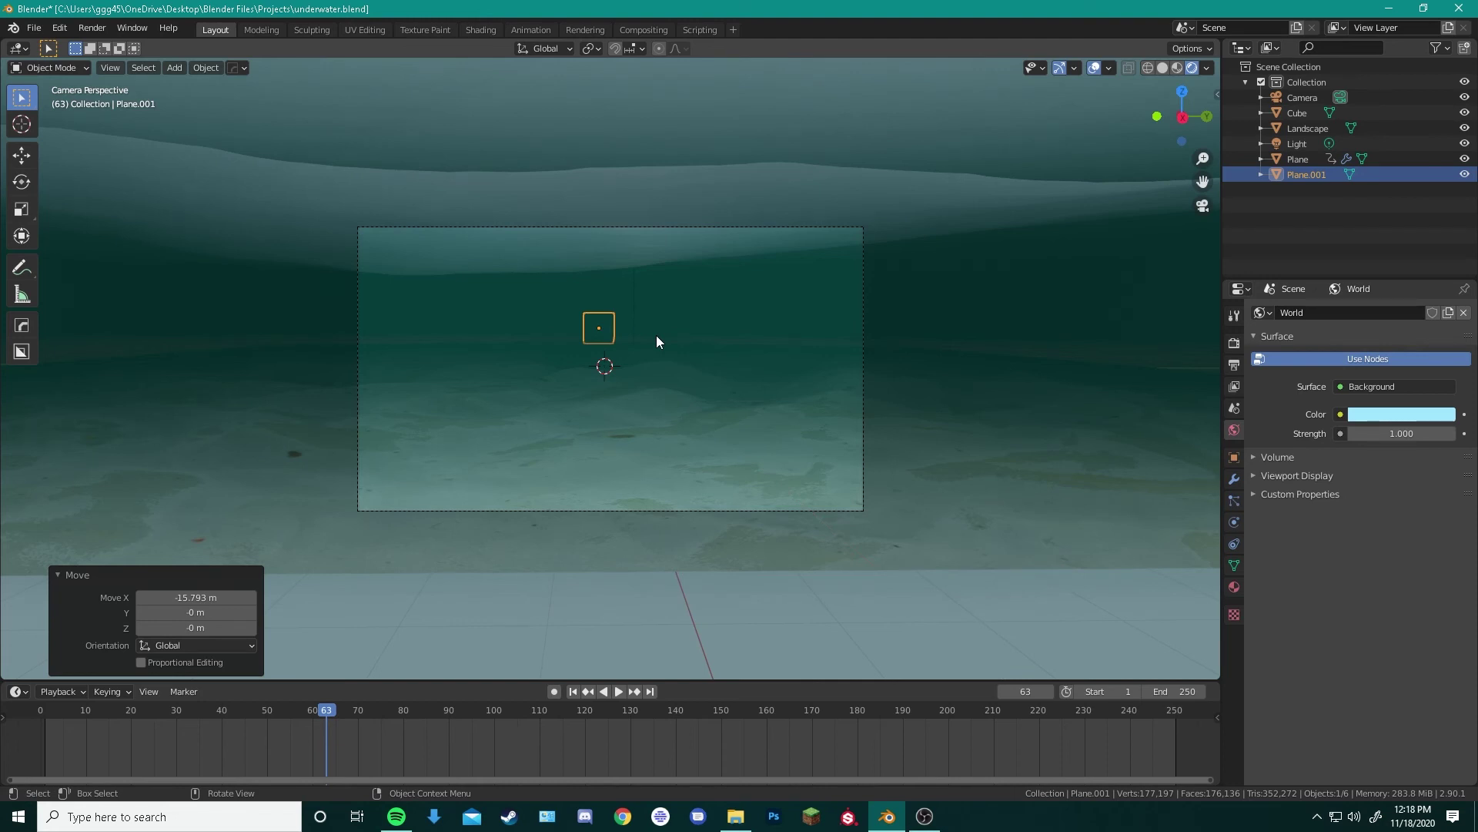
Stretch Plane.001 21.8× along Y, lower it 0.357 m, then select the Cube
key("s")
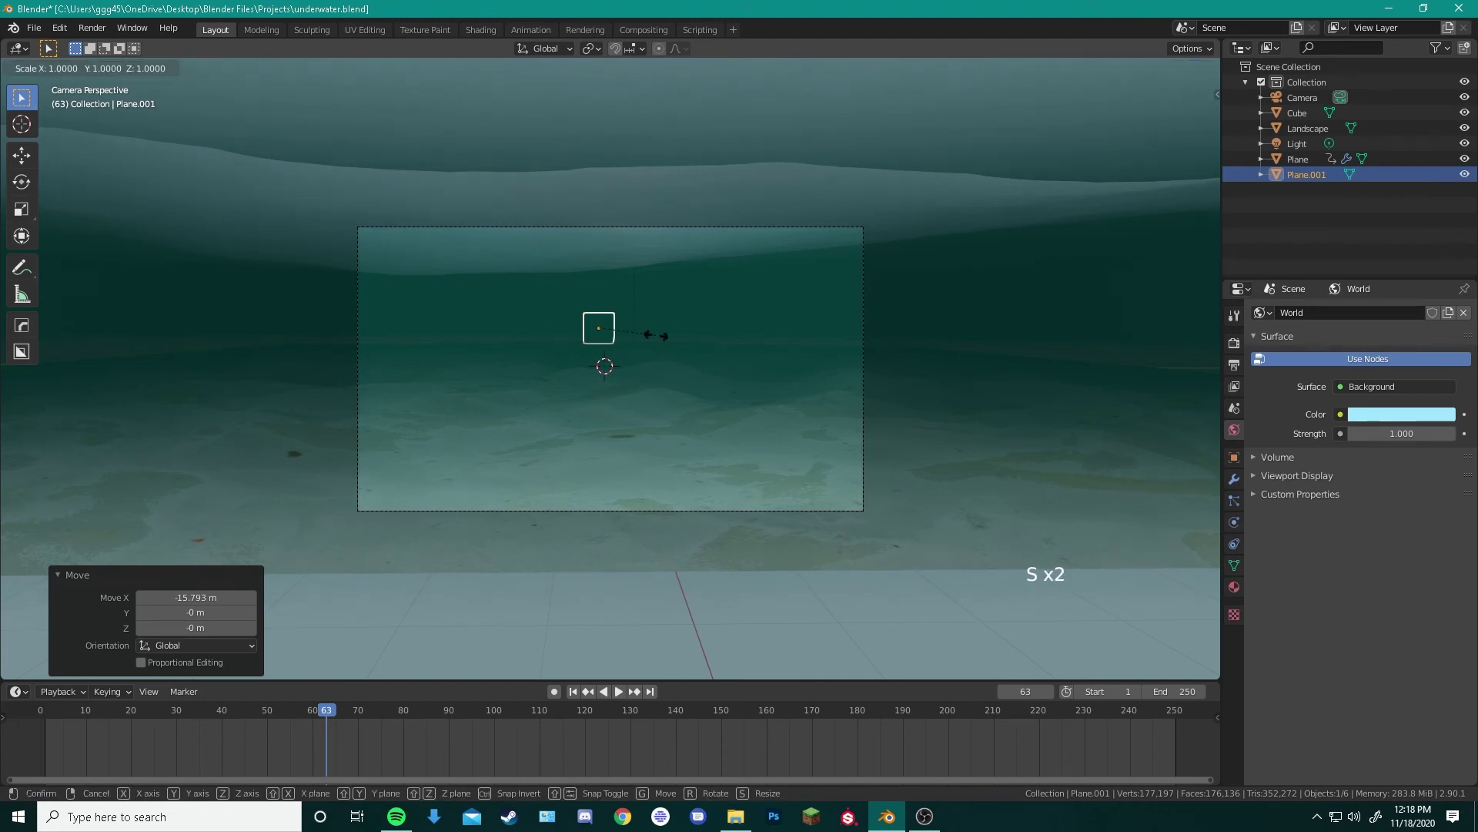
key("y")
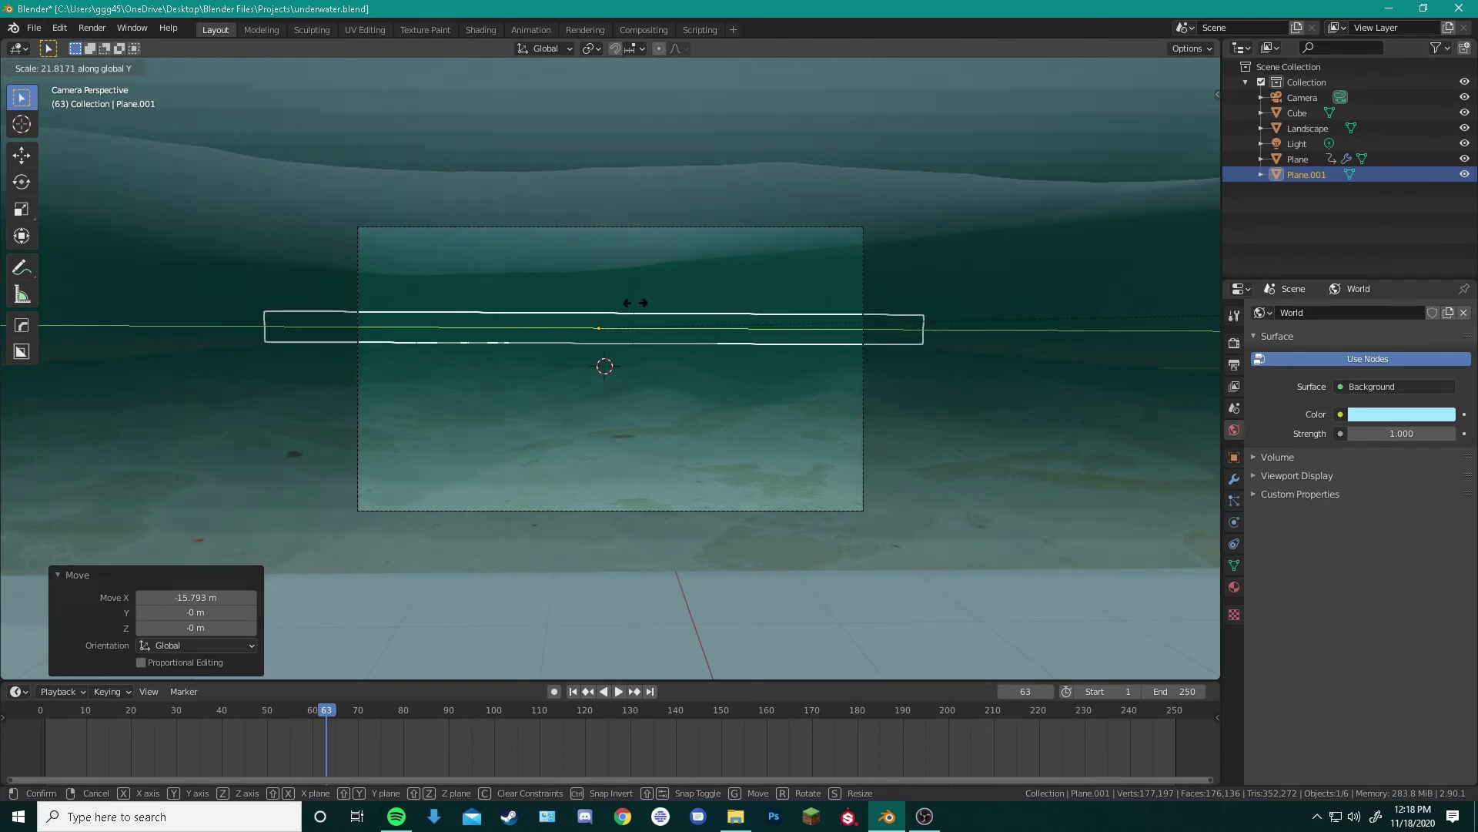
left_click(628, 305)
triple_click(680, 336)
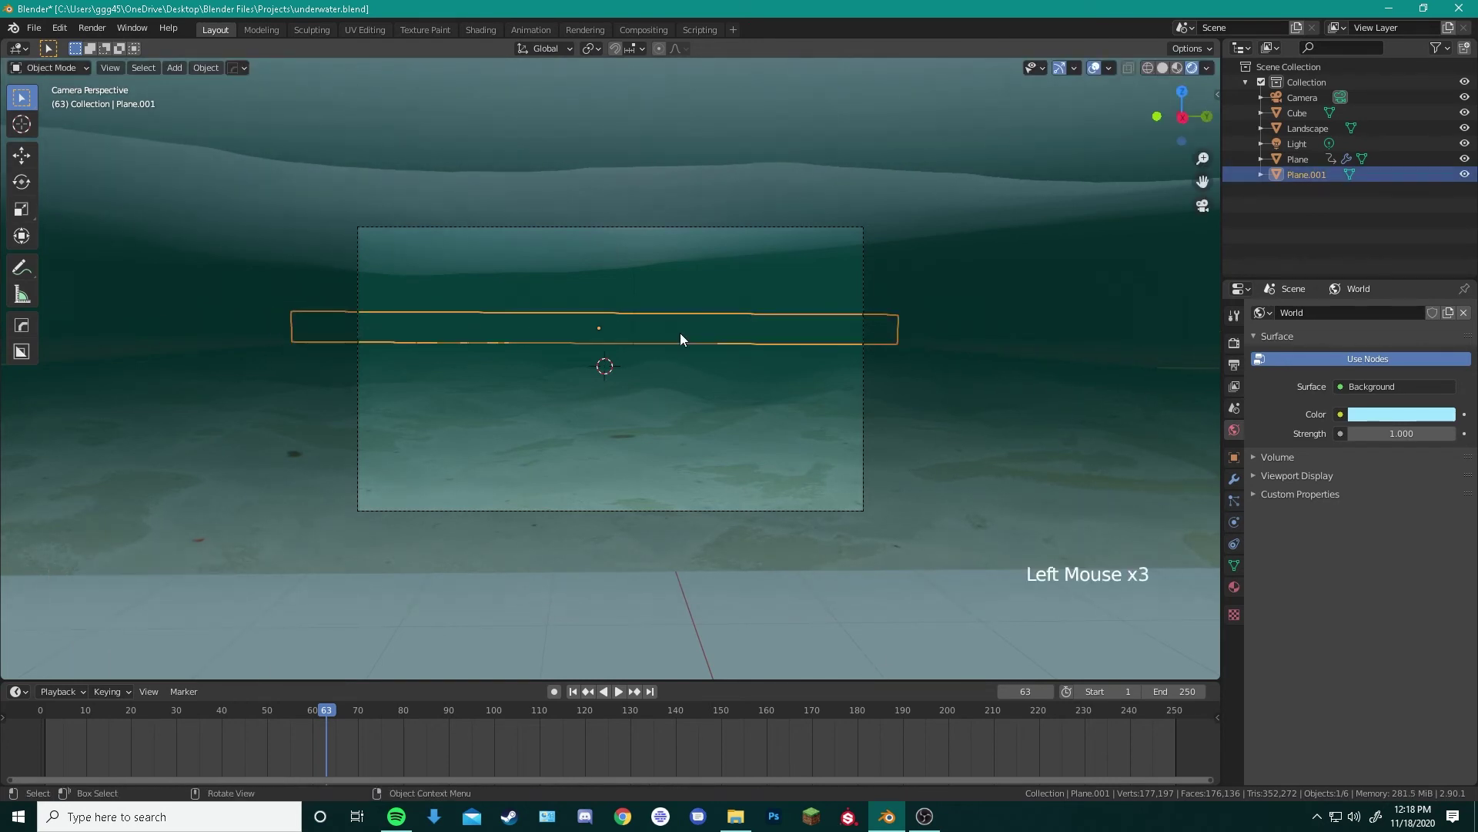
key("g")
key("z")
left_click(681, 339)
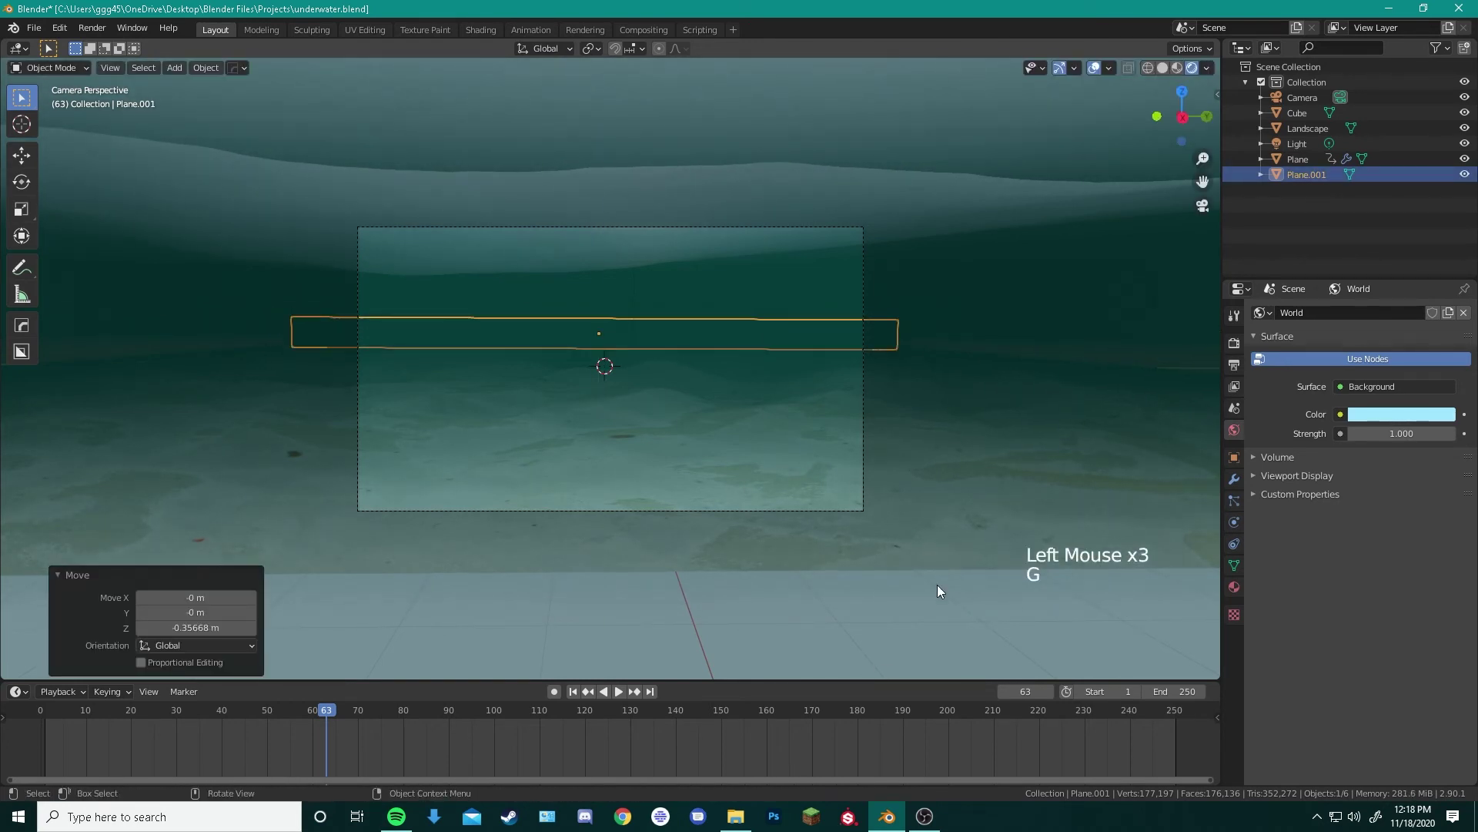
left_click(937, 586)
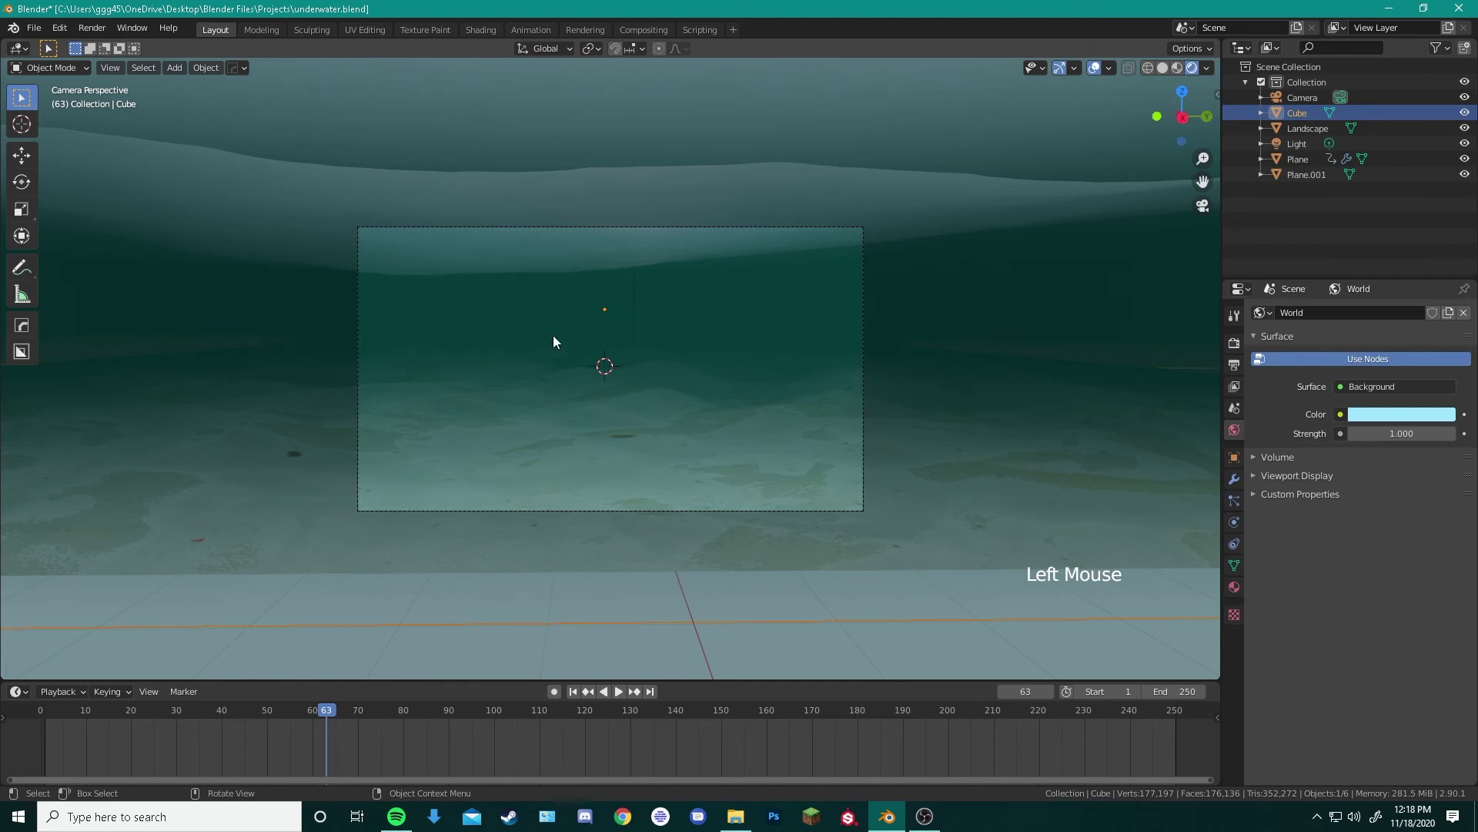
Change the scene Light to a Sun lamp with strength 1.2
key("KP_0")
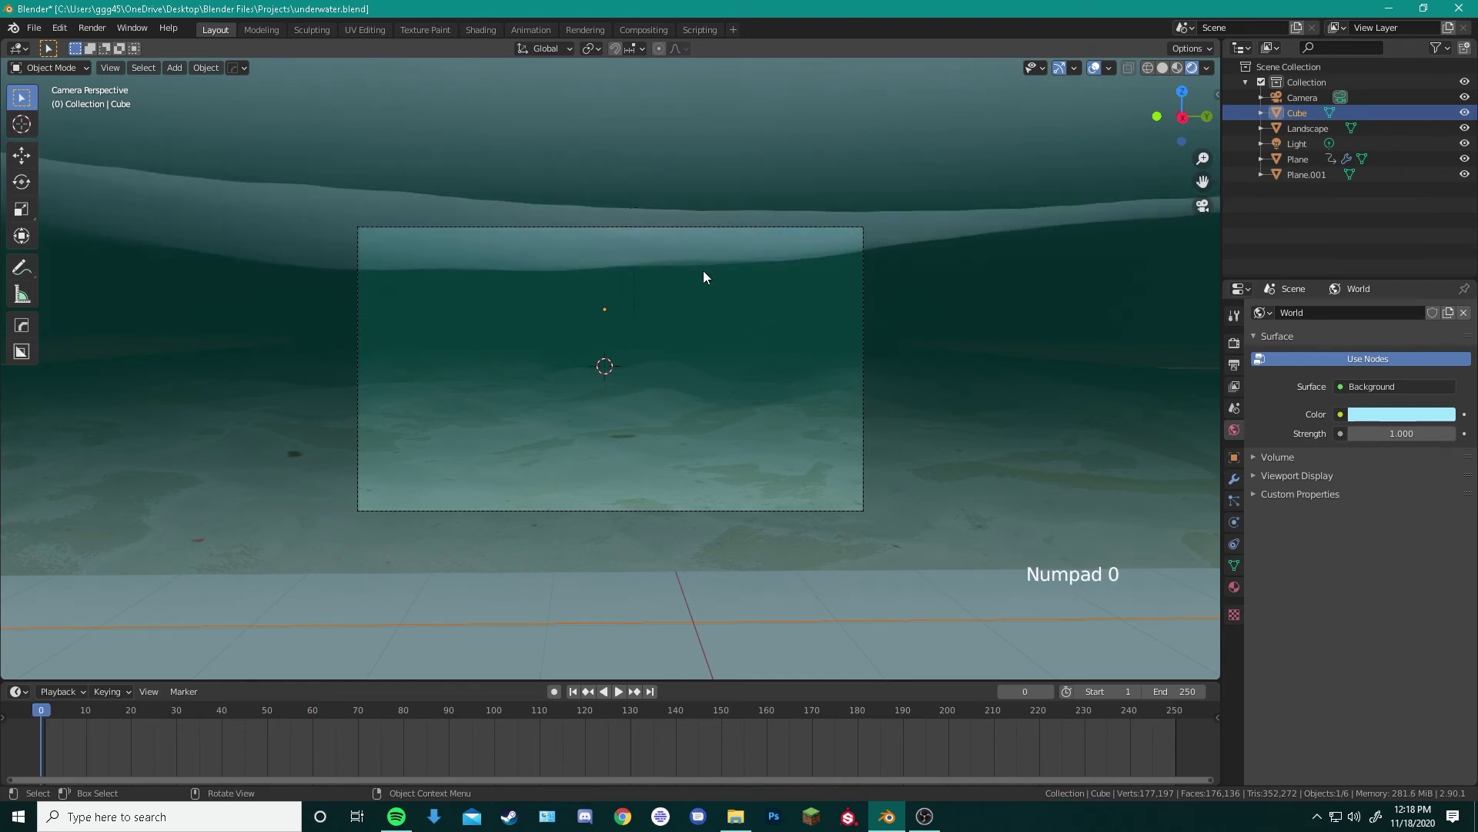
middle_click_drag(746, 280, 706, 210)
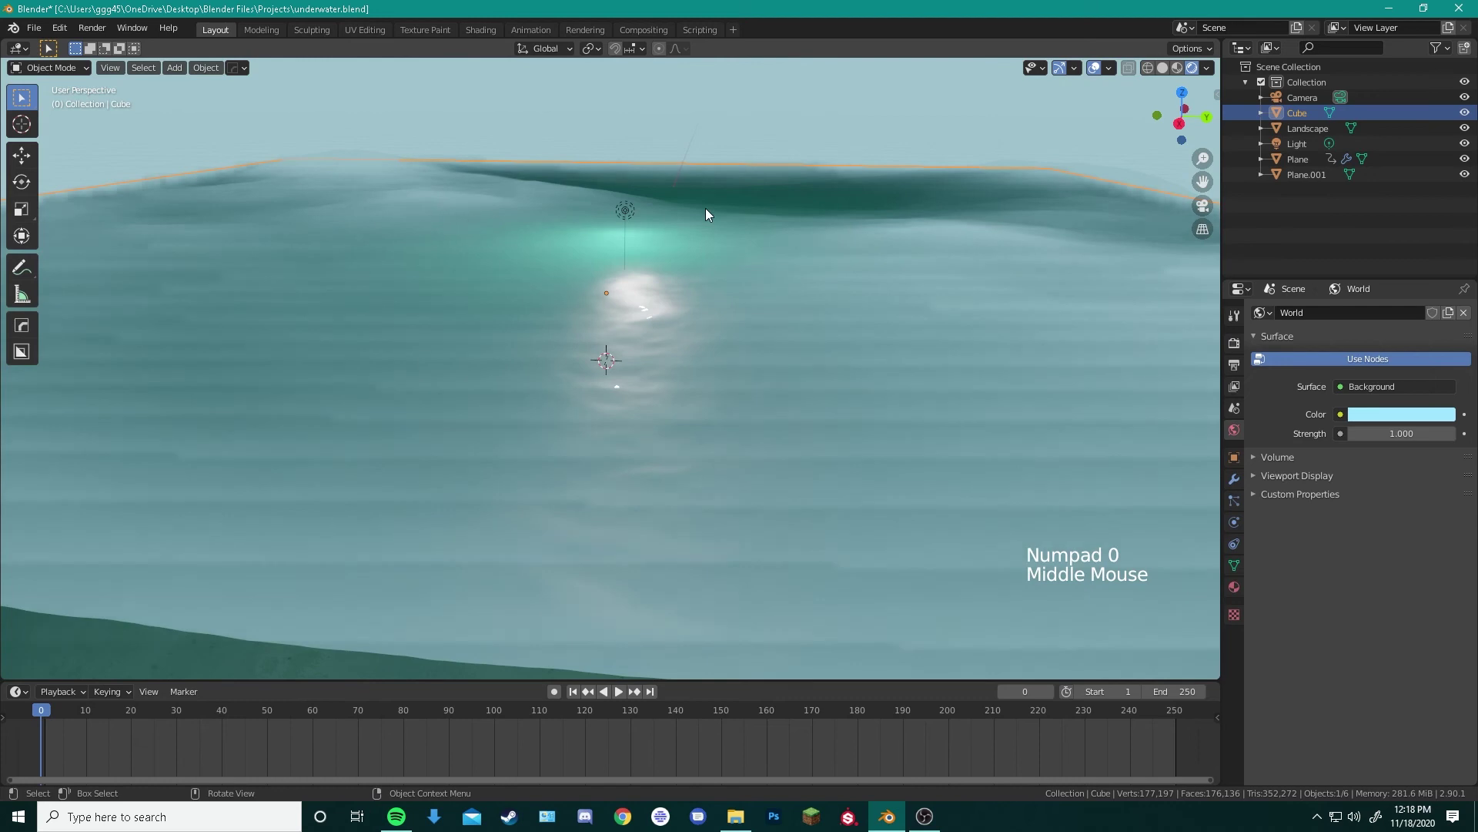
left_click(636, 213)
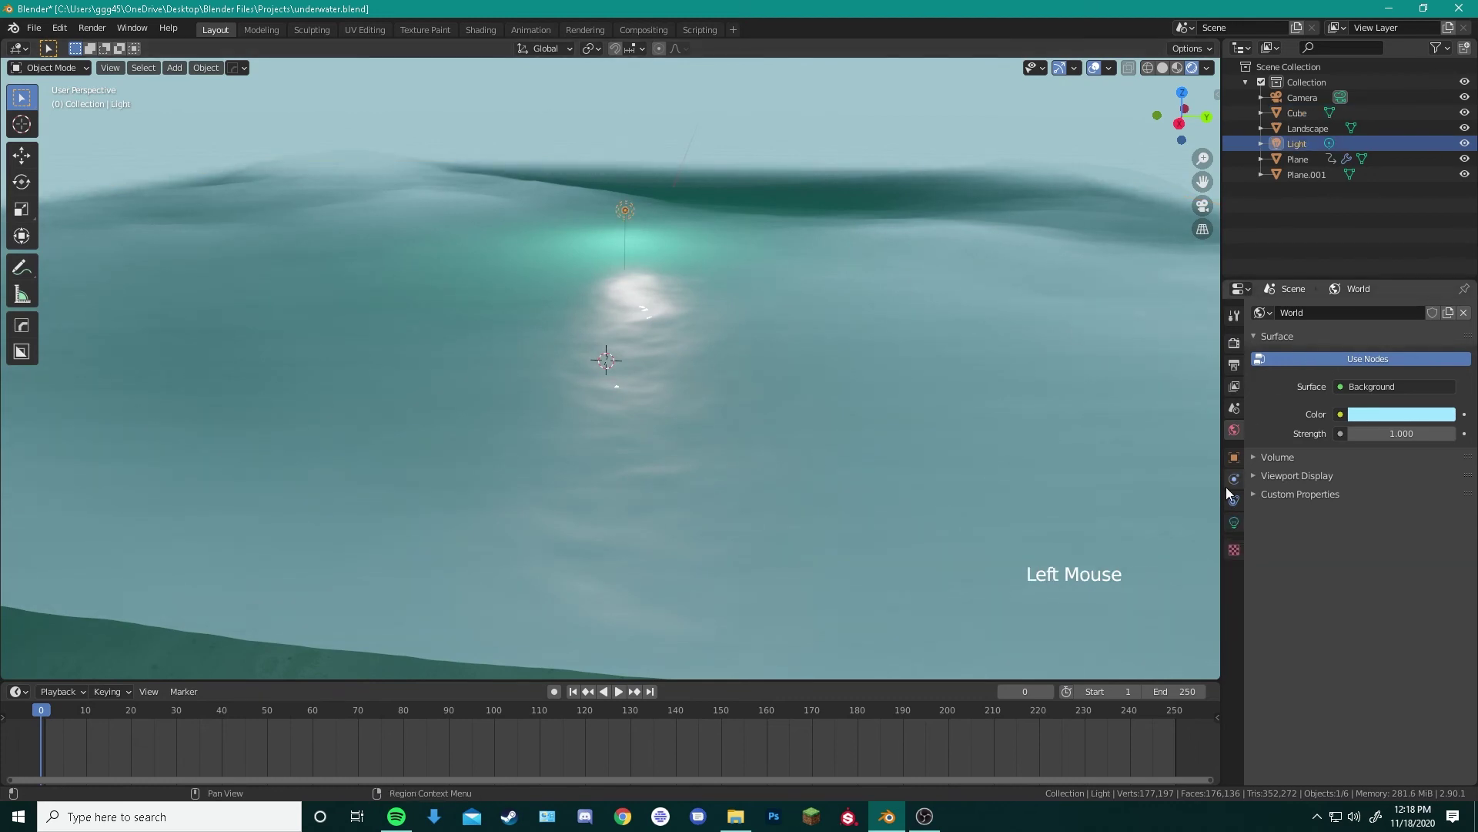
left_click(1234, 523)
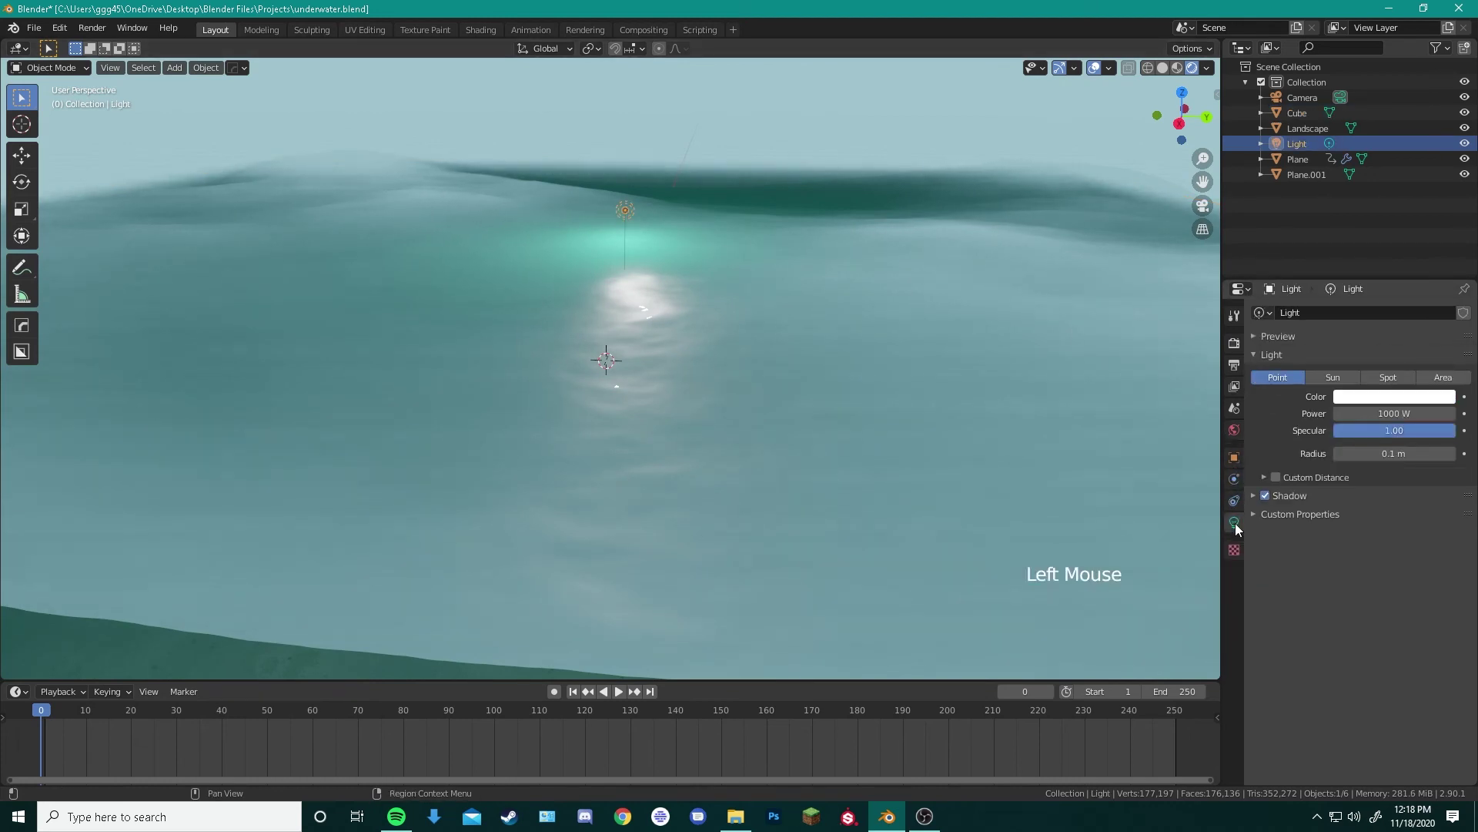
left_click(1317, 377)
middle_click_drag(859, 330, 831, 308)
scroll(832, 316, "down", 2)
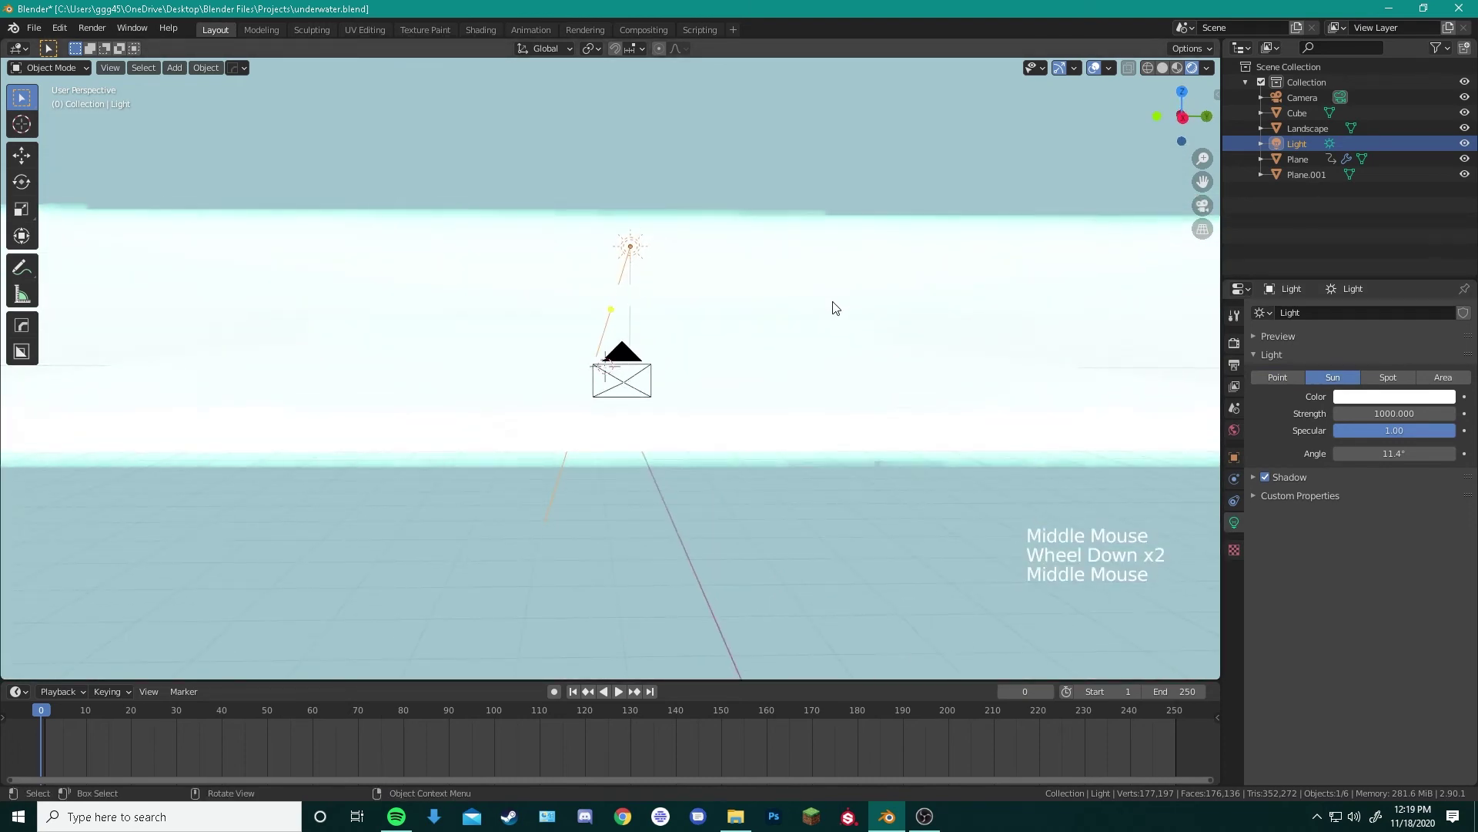
key("KP_0")
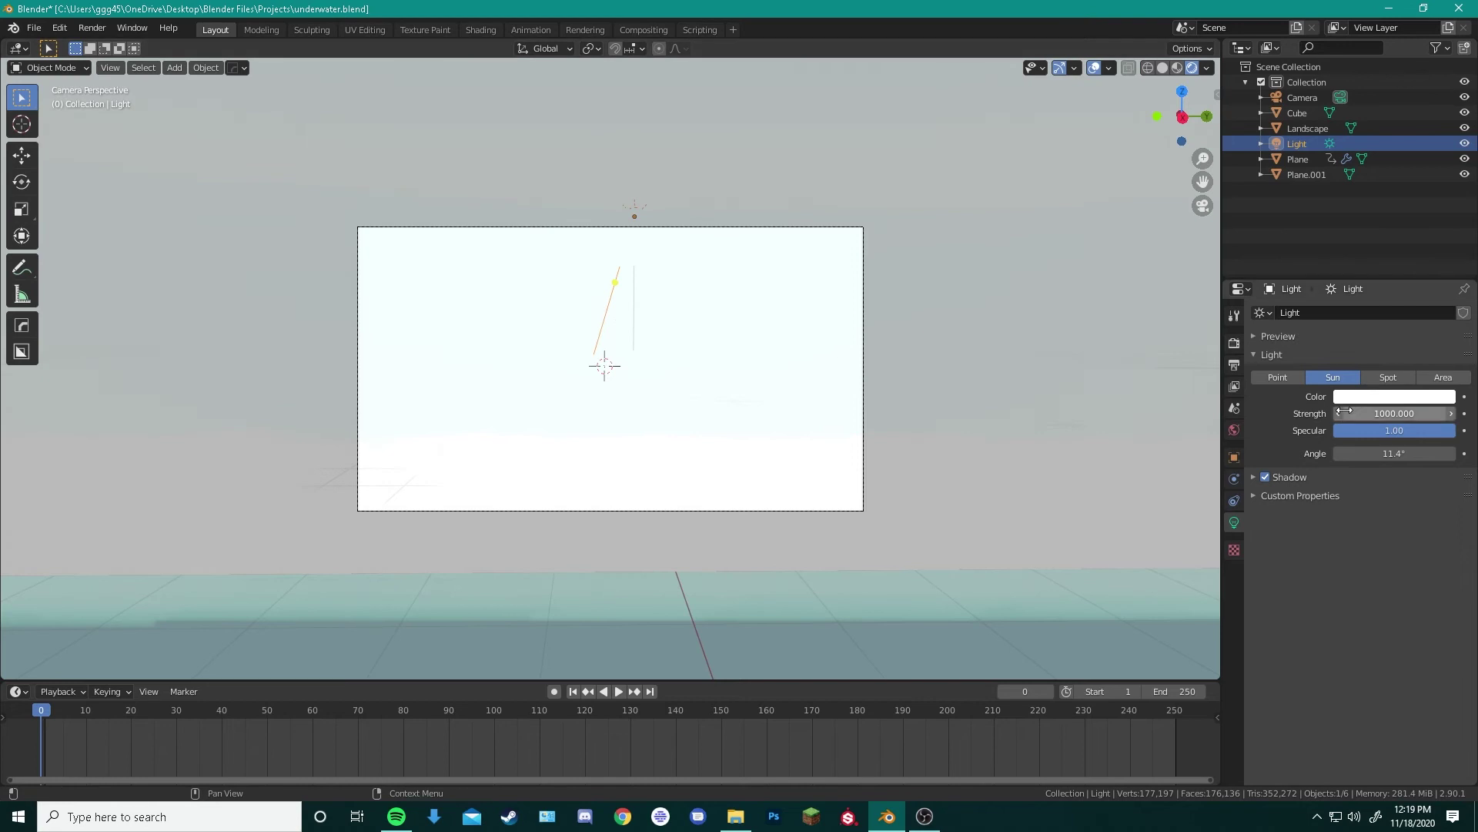
left_click(1398, 414)
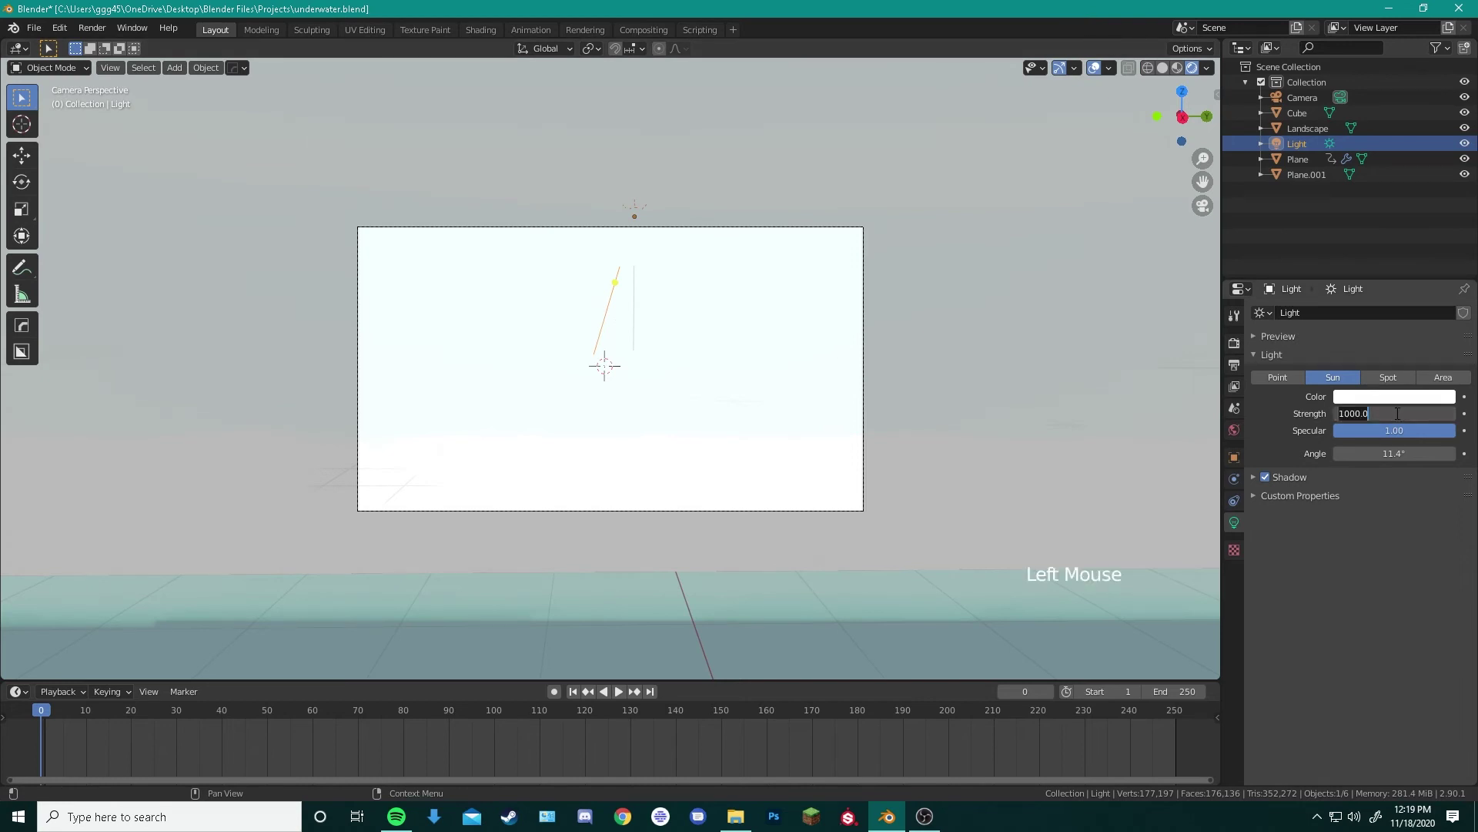
type("1.2")
key("Return")
Lower the sun about 9.4 m along Z and begin tilting it over the seabed
key("g")
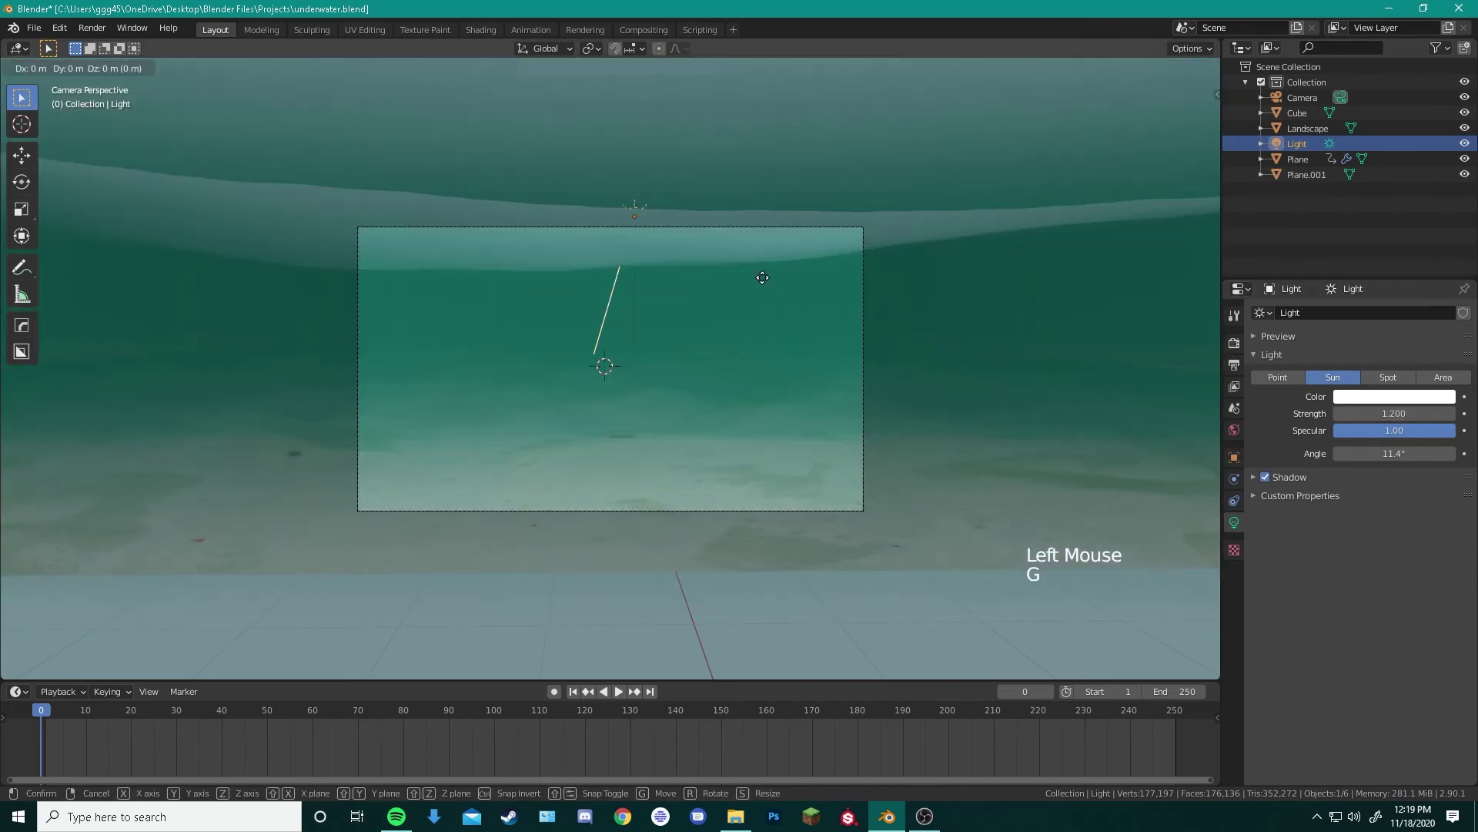
key("z")
left_click(1033, 575)
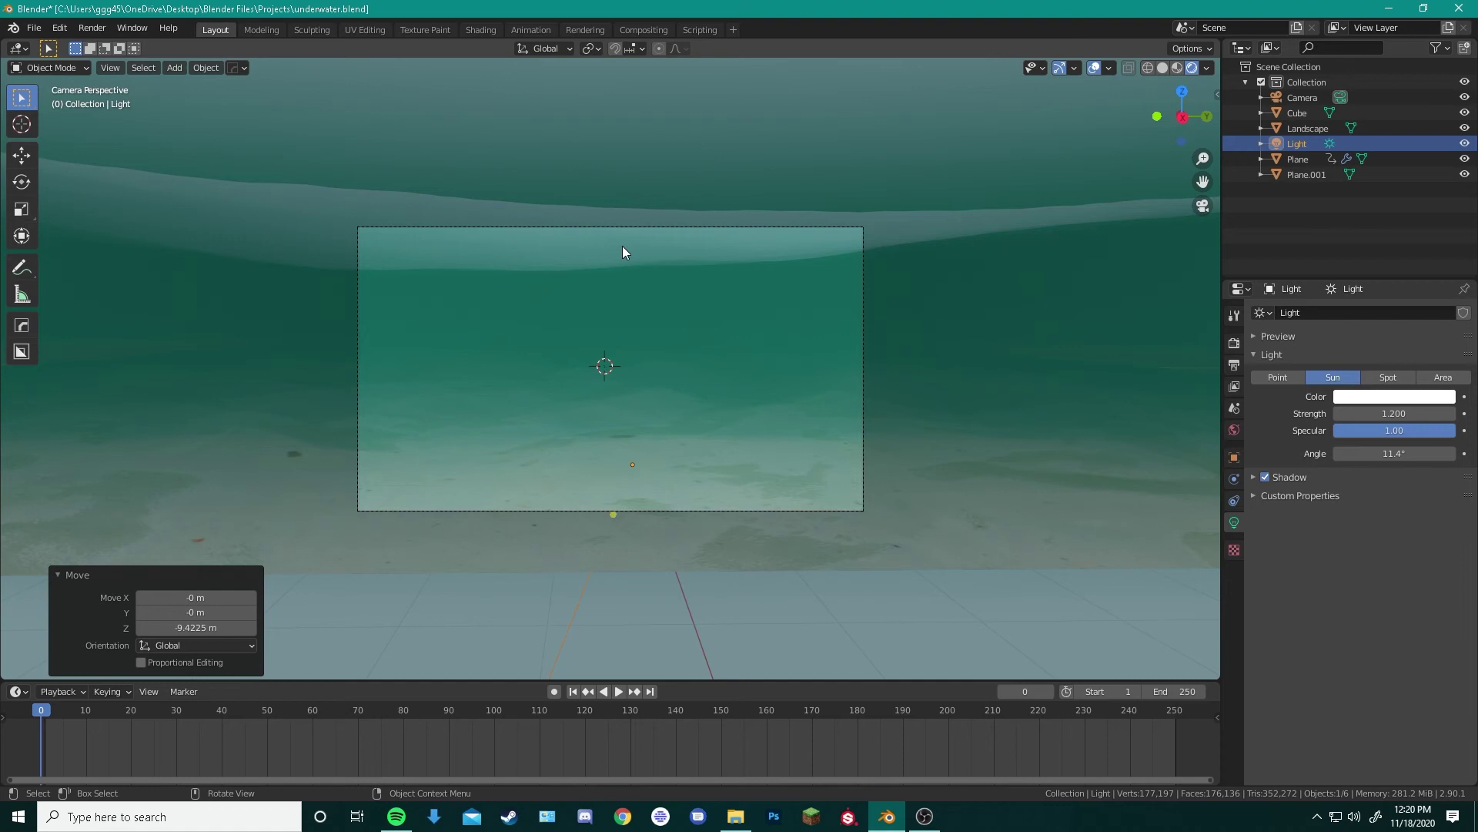
key("r")
key("r")
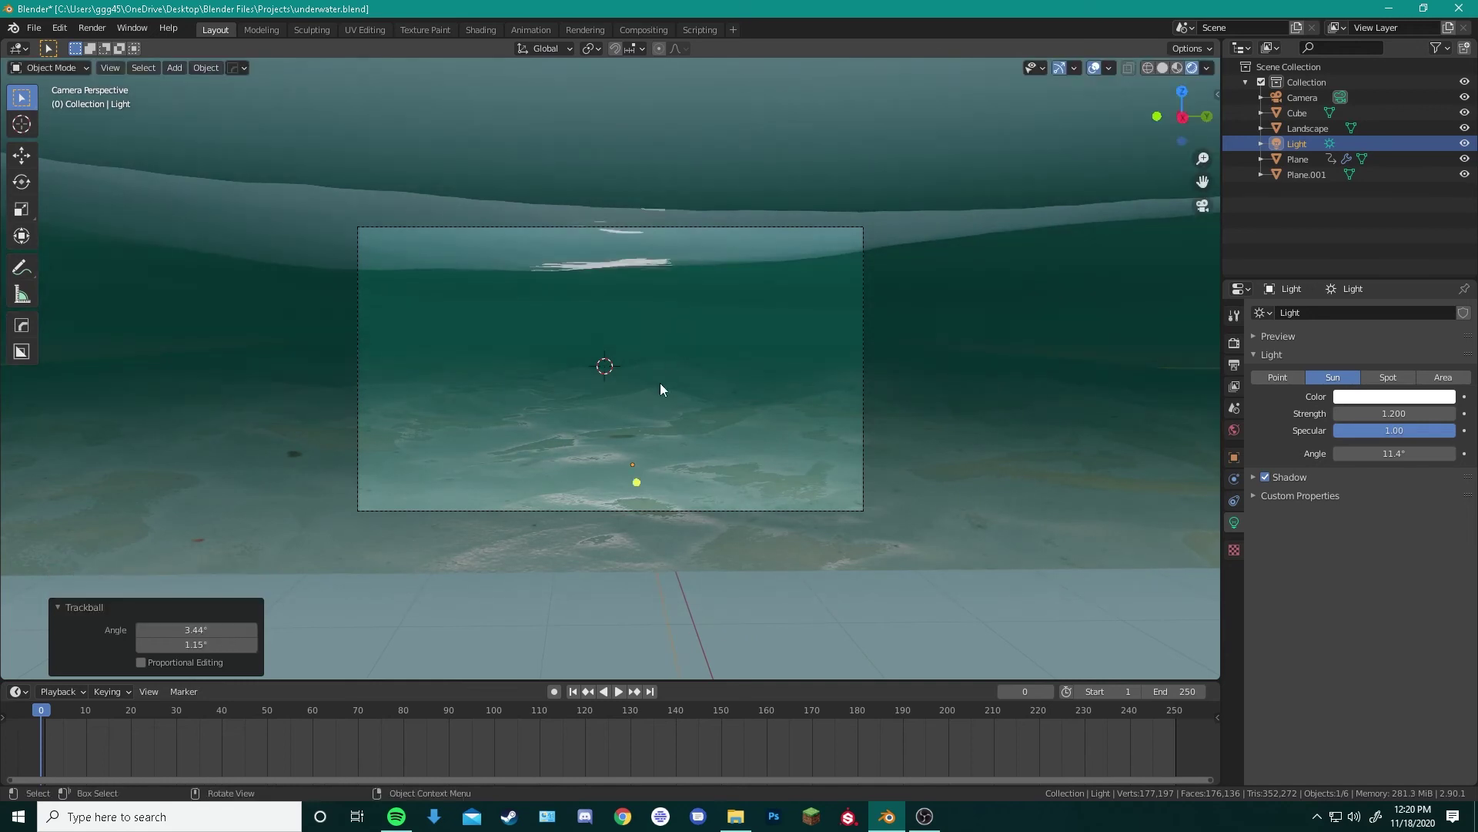
Add a second Sun light and raise it about 6.7 m along Z
left_click(621, 690)
left_click(637, 336)
key("shift+a")
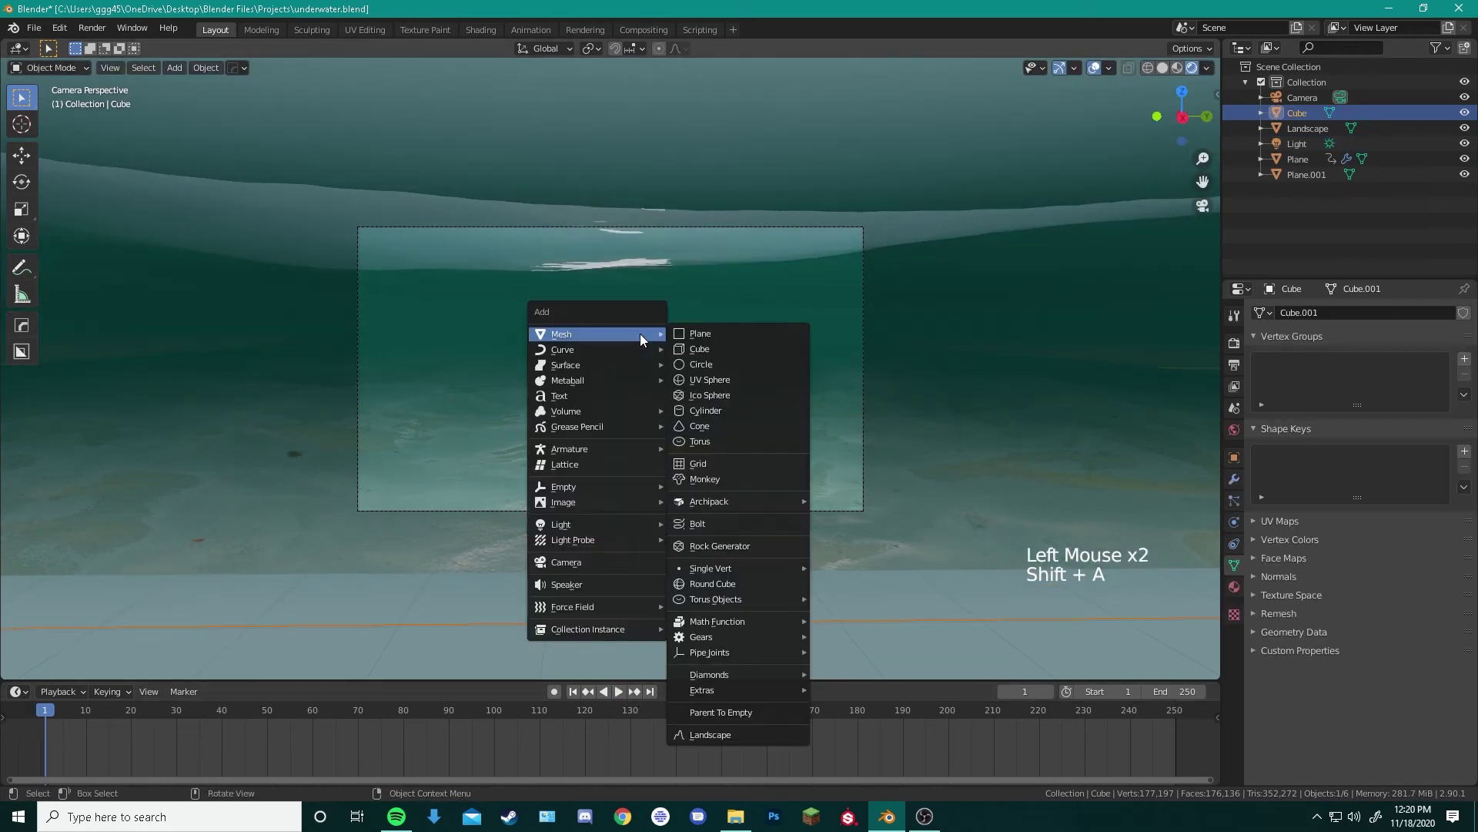
mouse_move(610, 530)
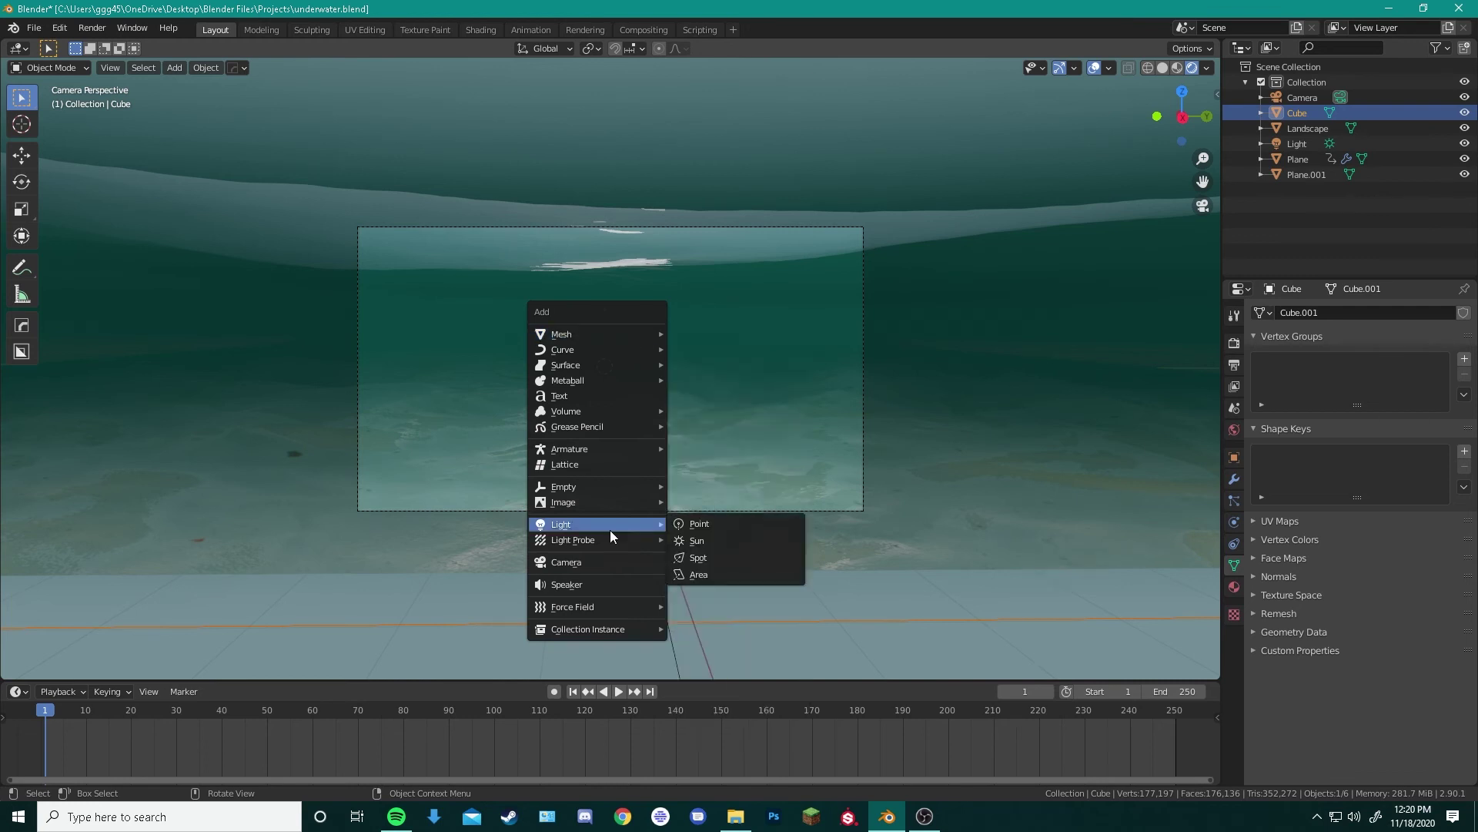
left_click(731, 541)
key("g")
key("z")
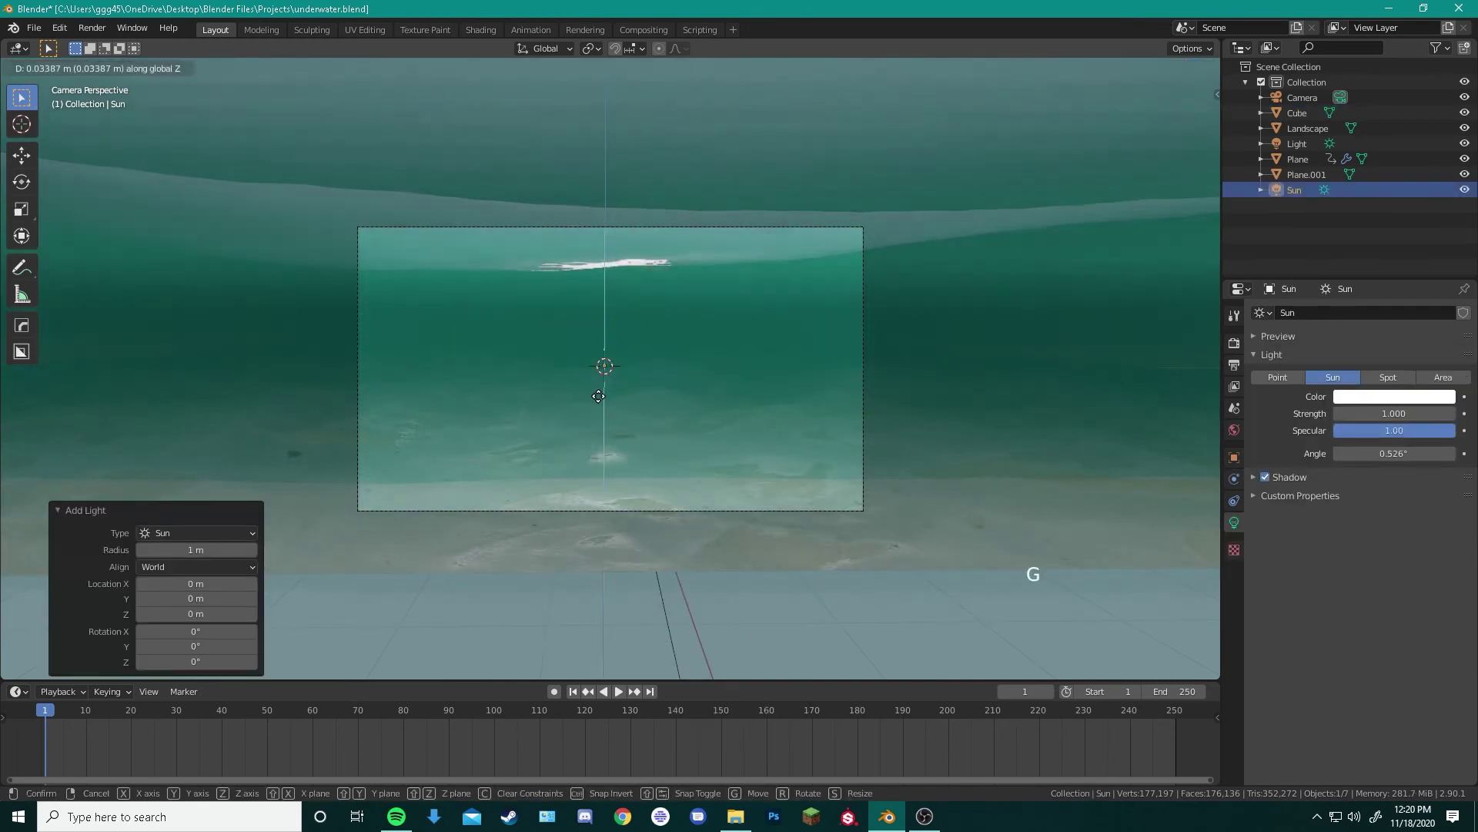
left_click(576, 248)
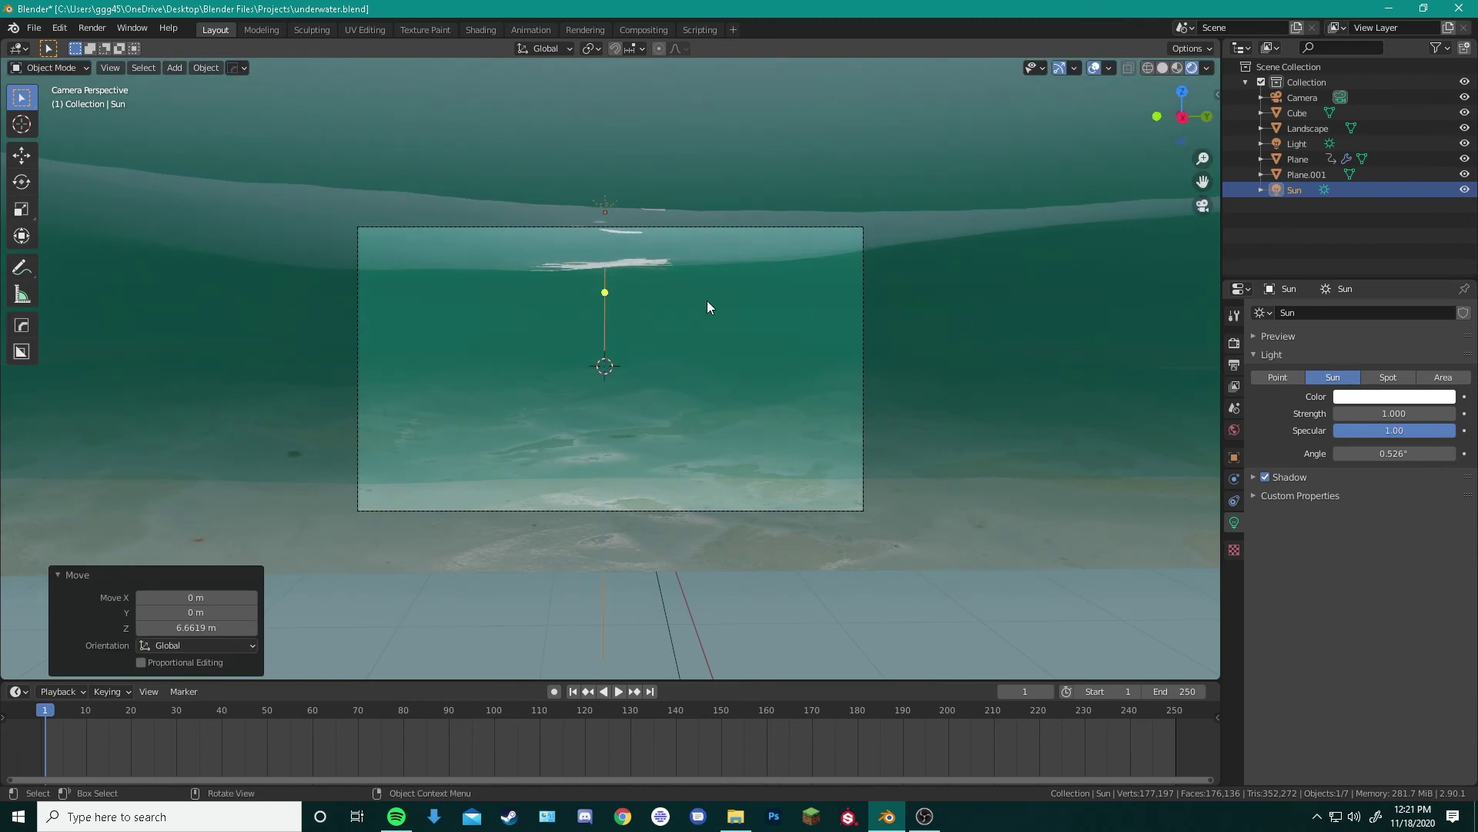
Trackball-rotate the new sun so it angles sideways across the scene
key("r")
key("r")
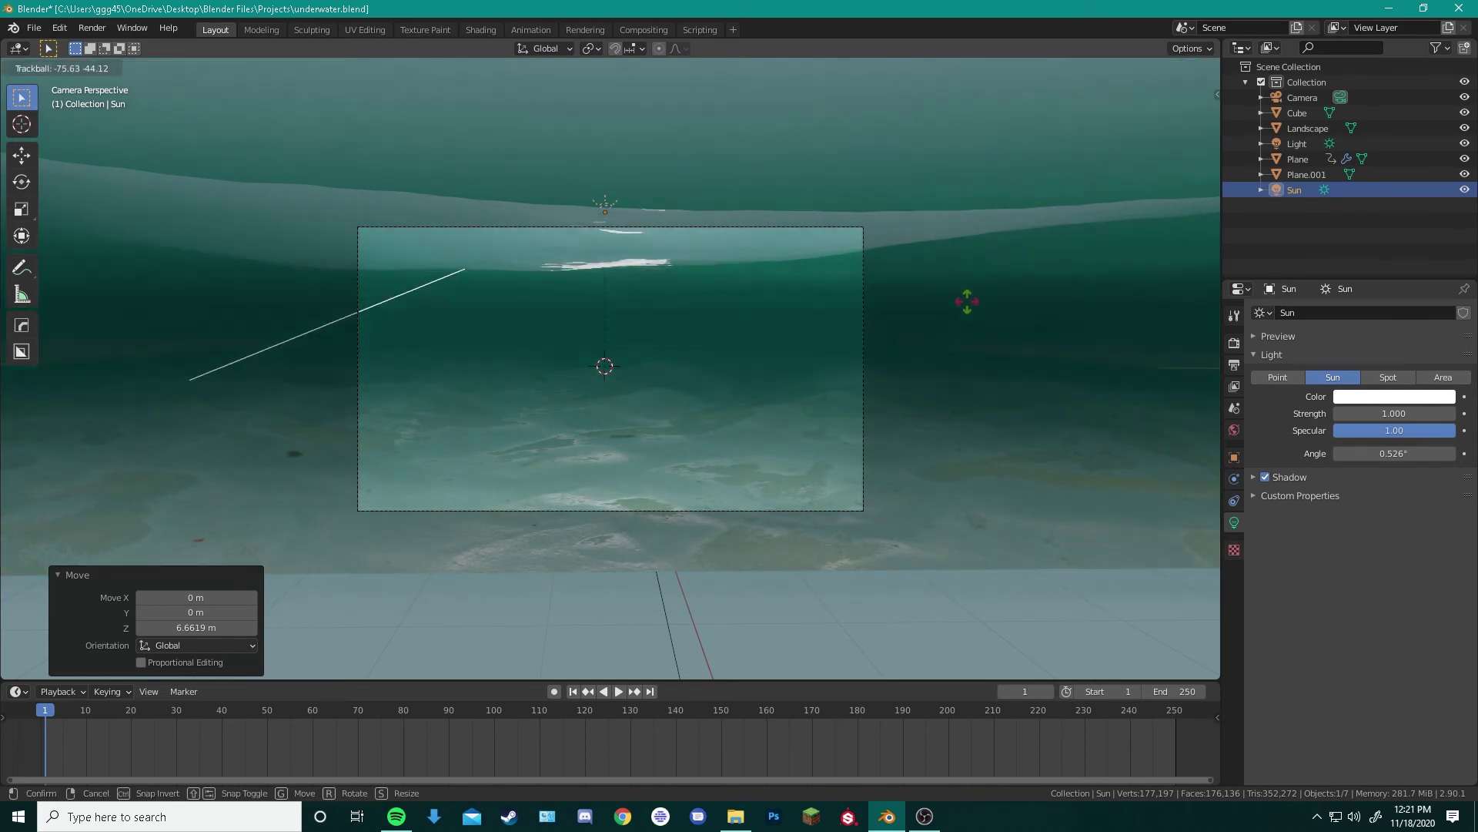
left_click(967, 303)
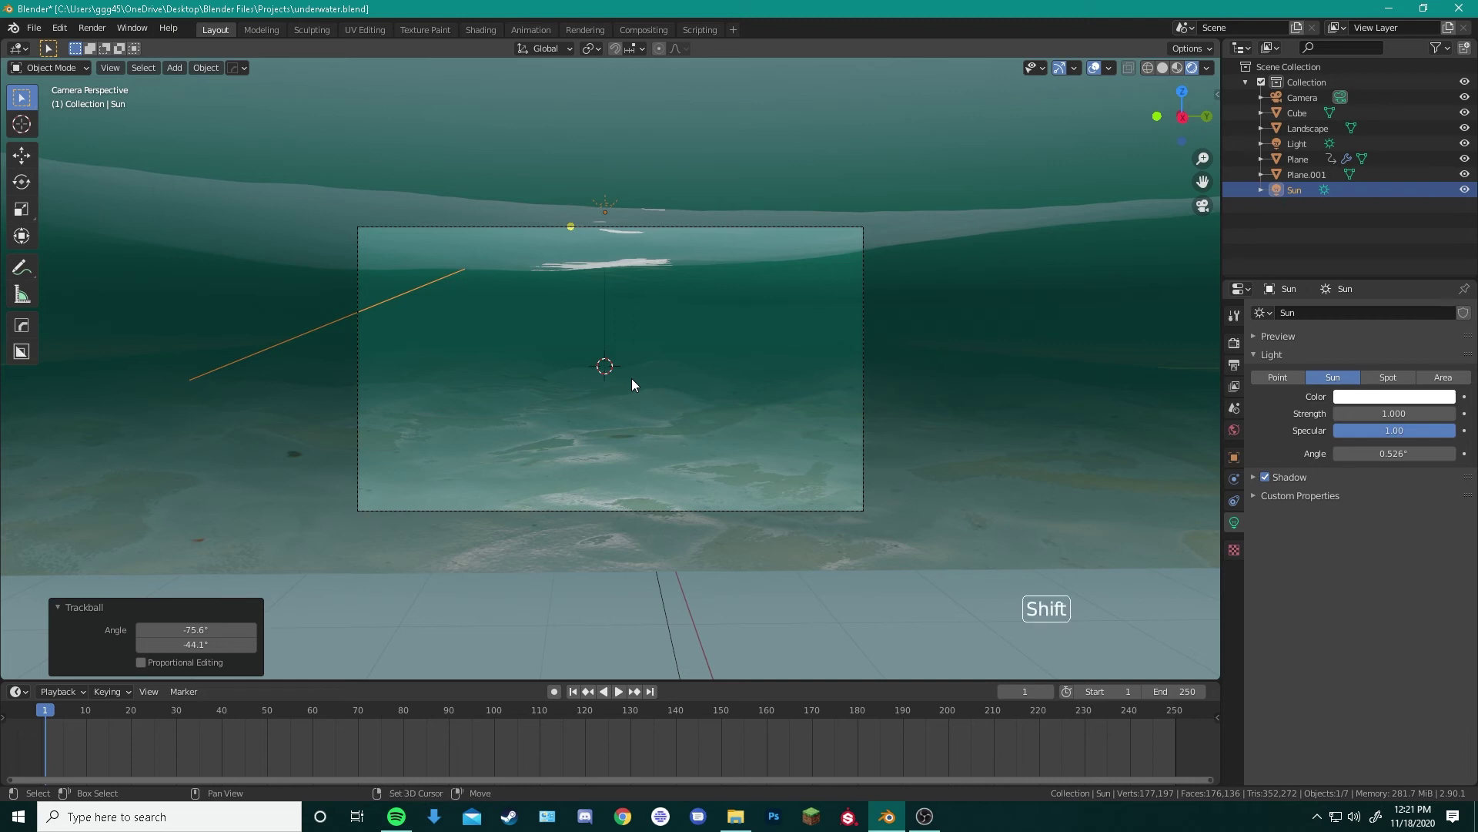
key("shift+a")
Add a Landscape mesh using the Rock preset
mouse_move(580, 187)
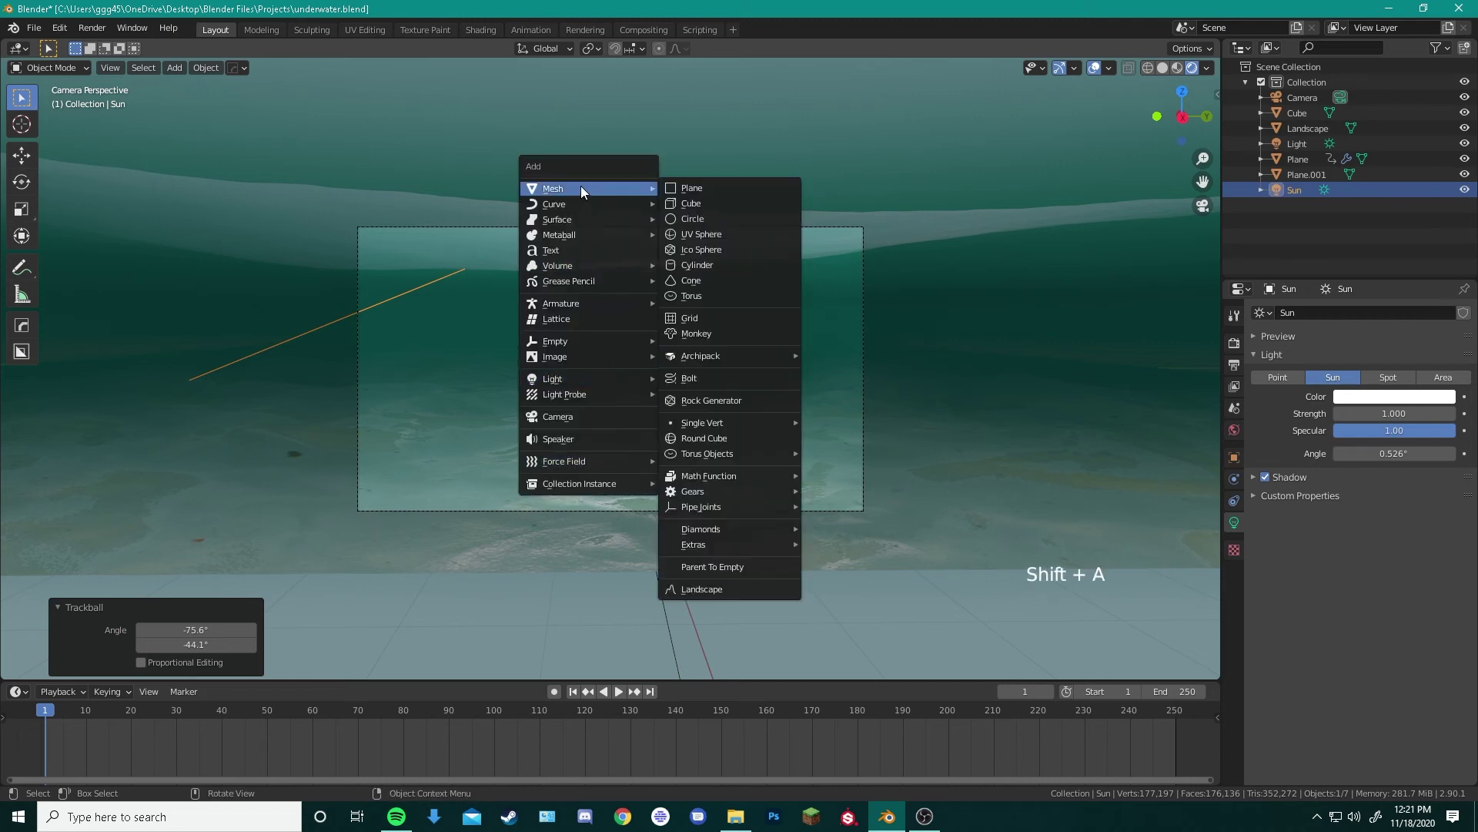
left_click(708, 590)
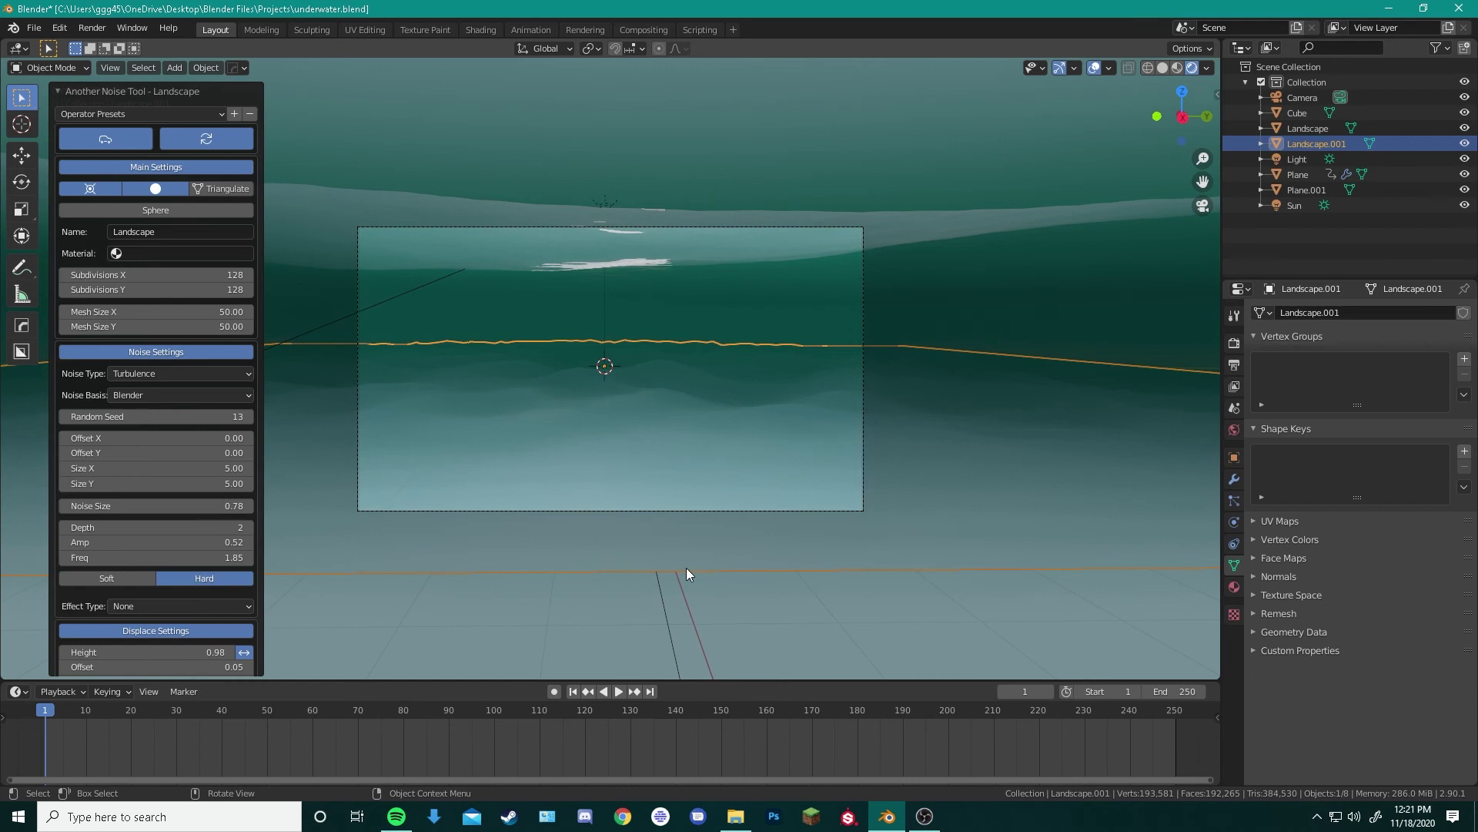
left_click(104, 114)
left_click(112, 523)
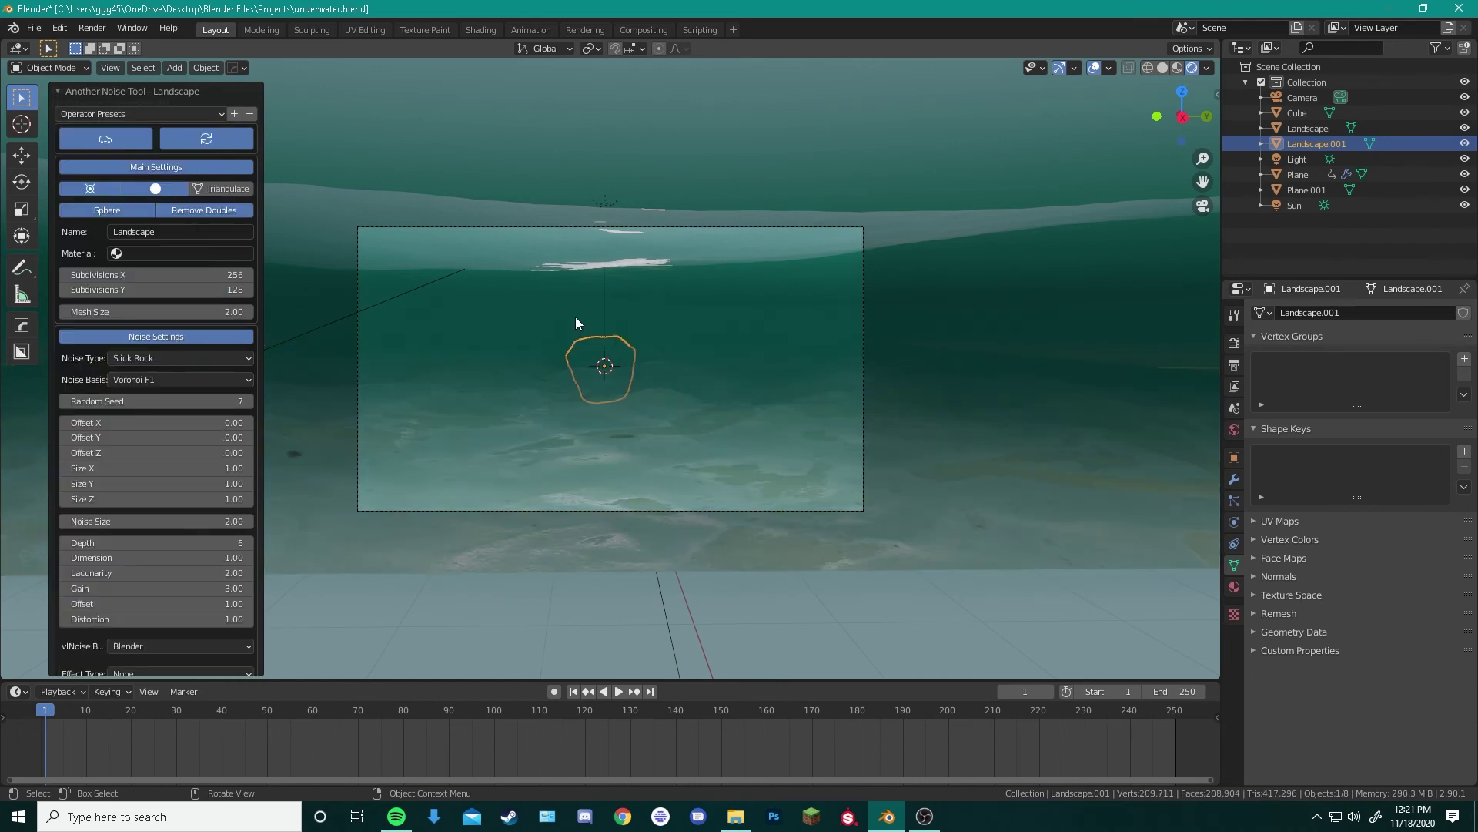
Slide the rock 20.5 m along X, place it right of centre, and save underwater.blend
key("g")
key("x")
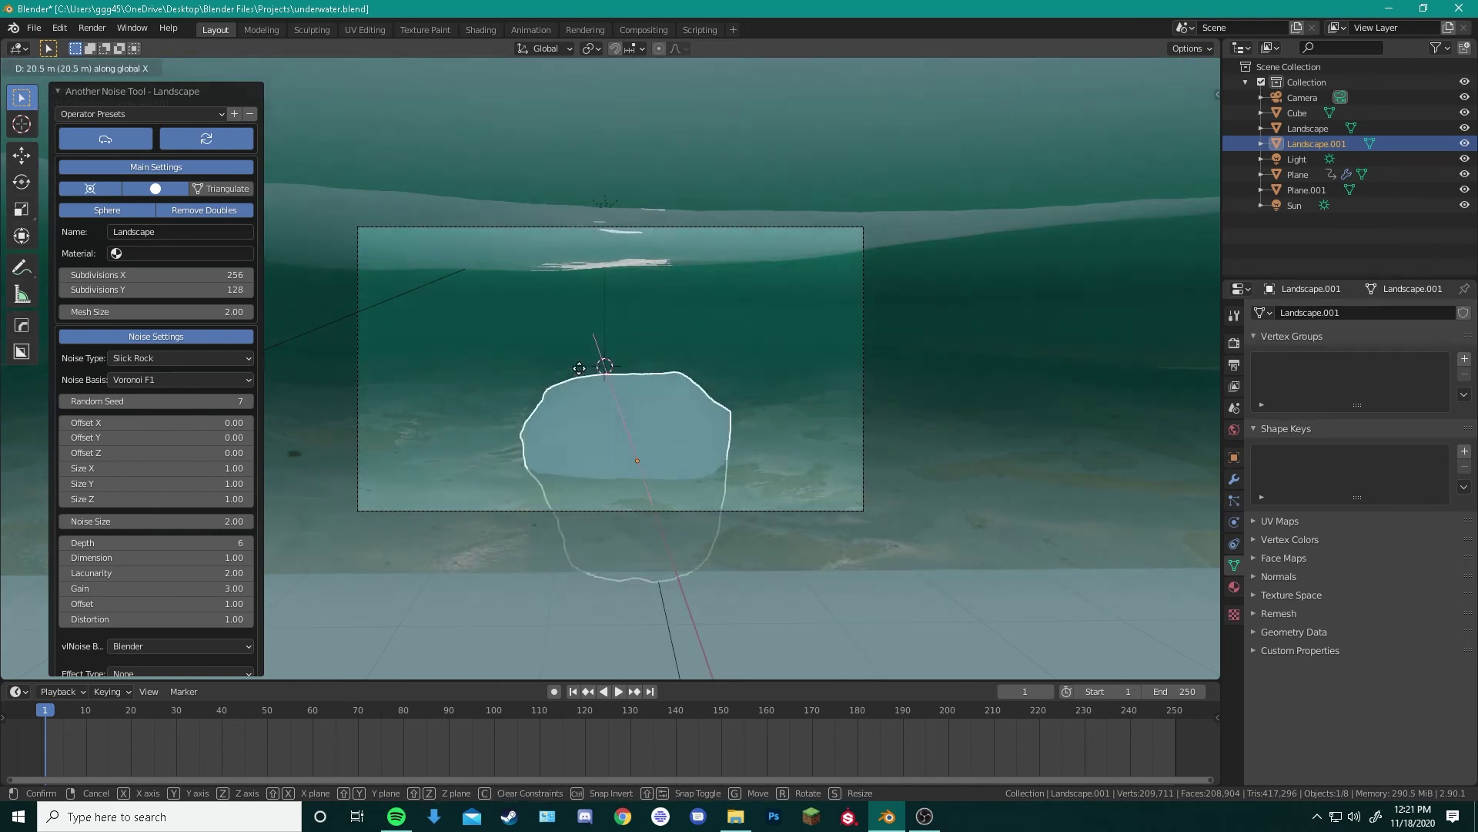
left_click(581, 375)
key("g")
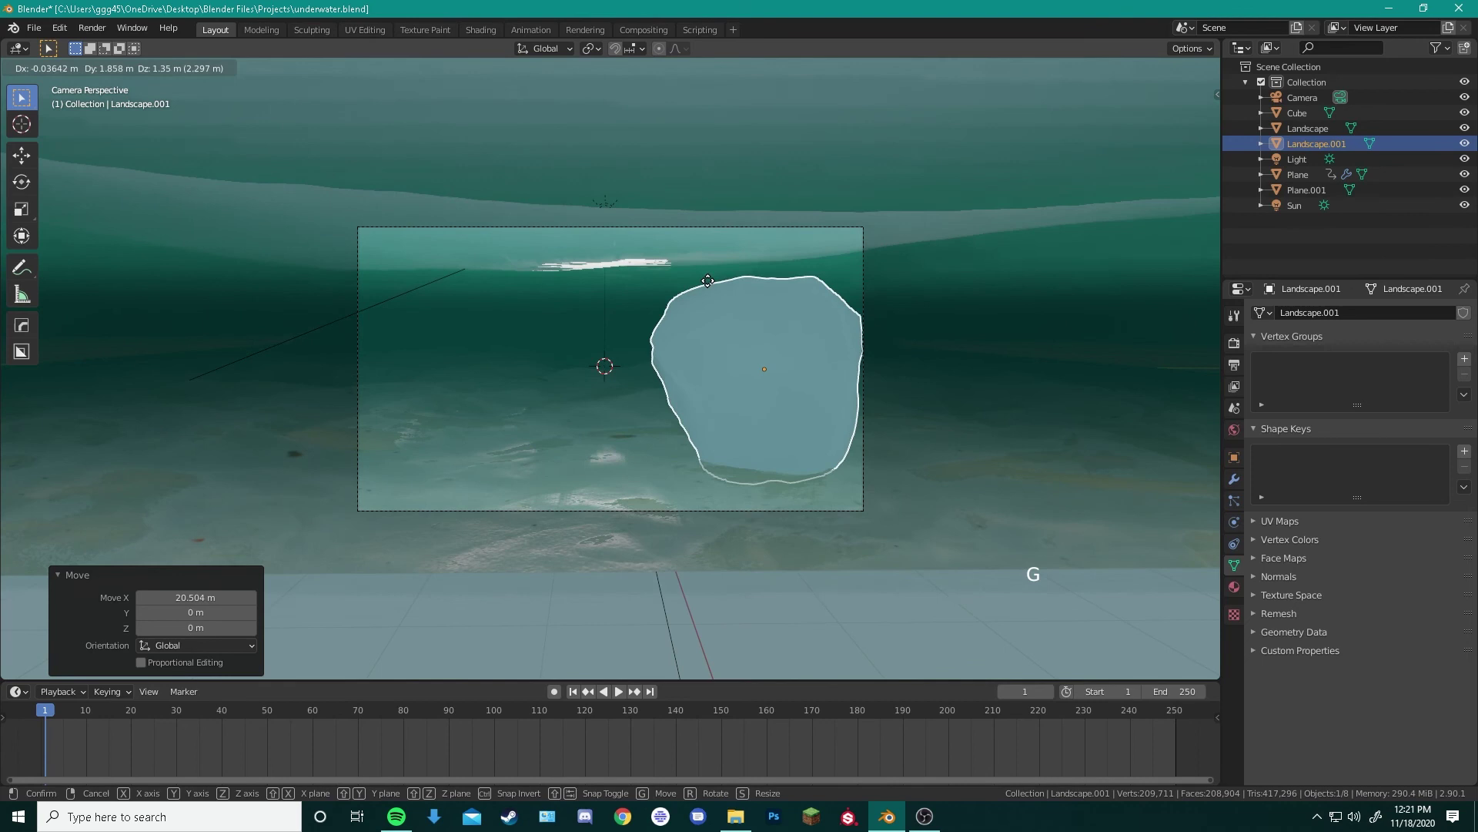
left_click(731, 290)
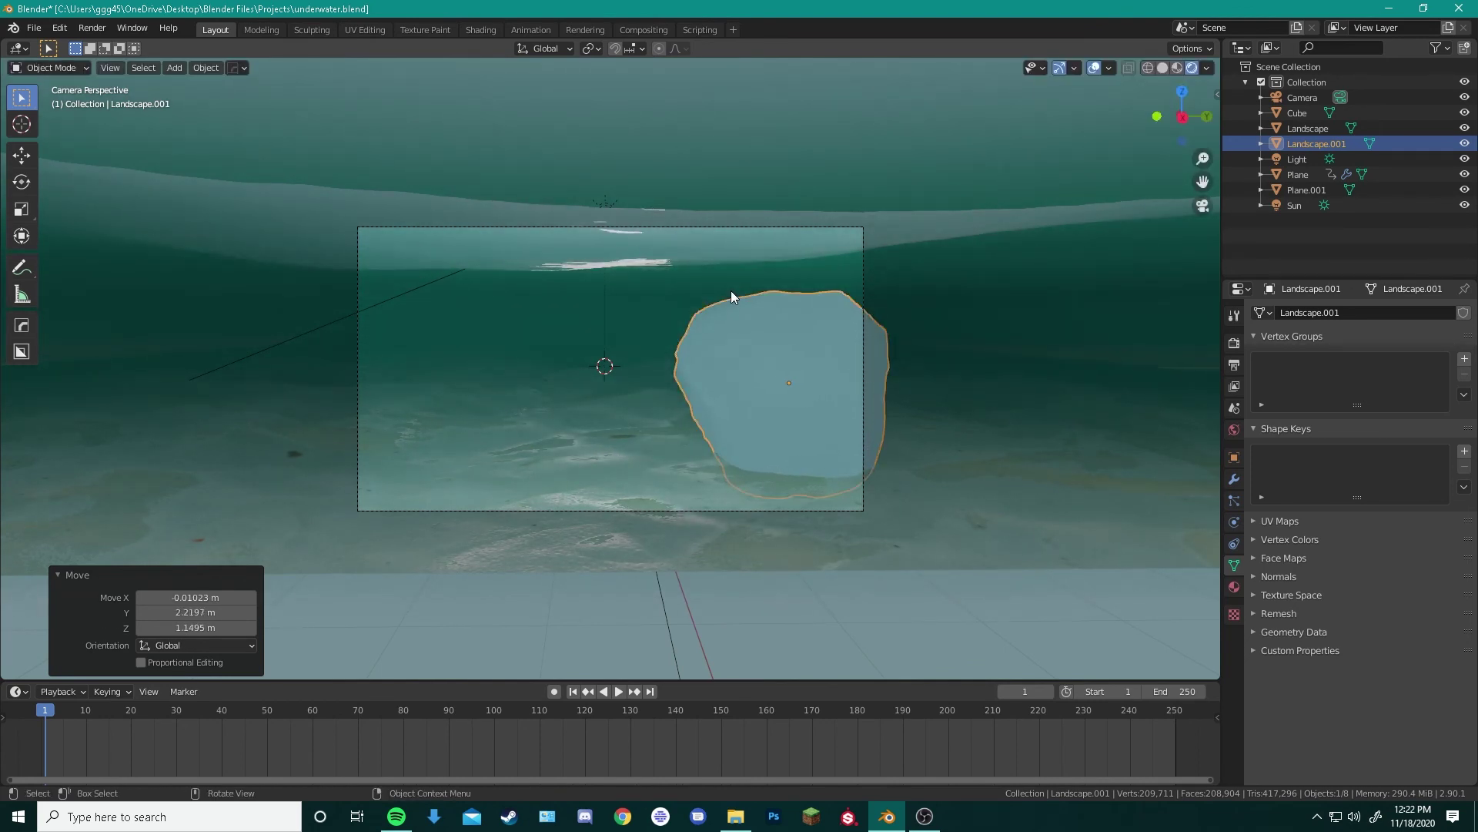
key("ctrl")
key("ctrl+s")
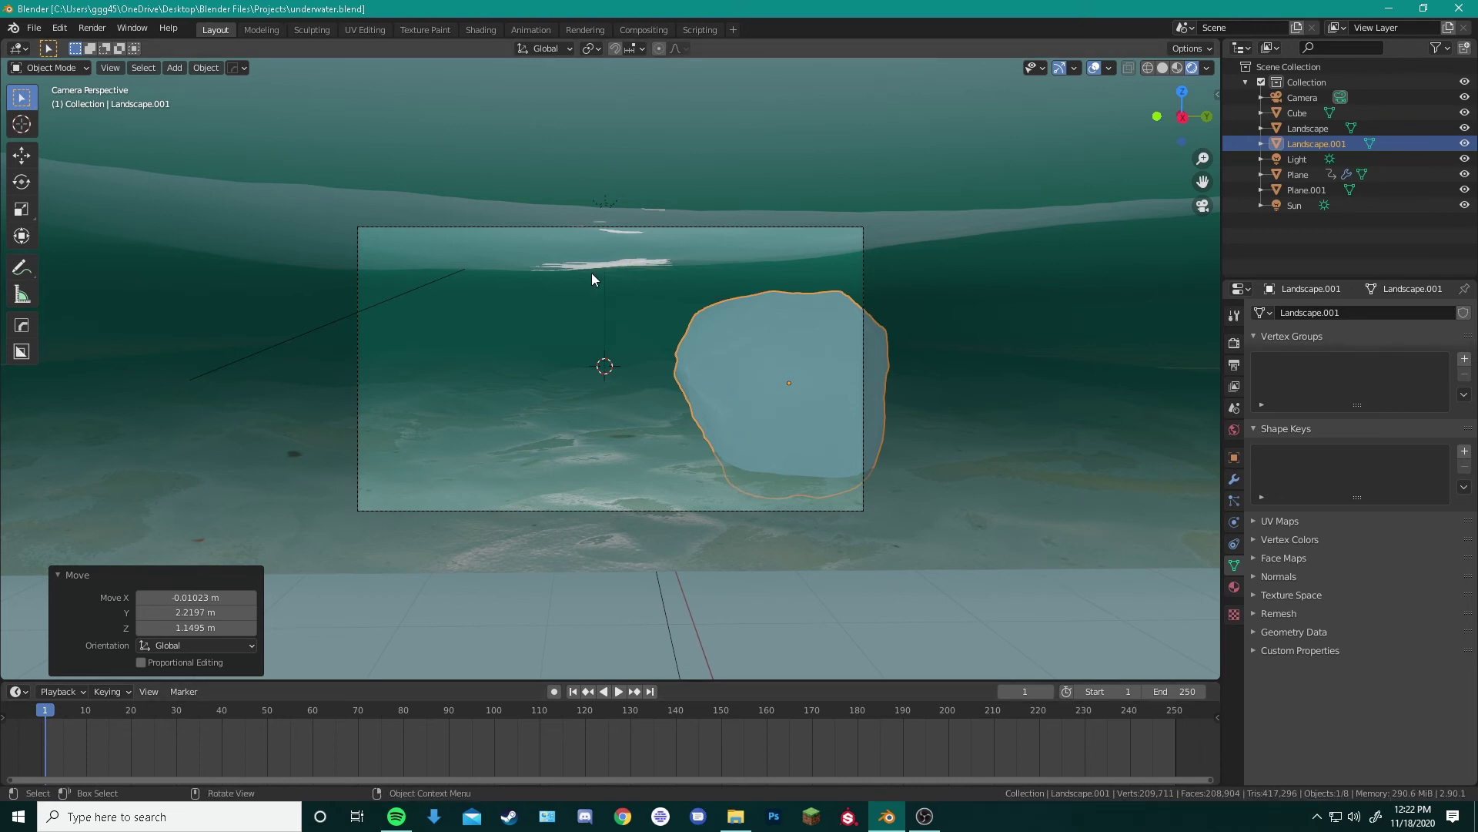
In the Shading workspace, create a new material on the rock Landscape.001
left_click(480, 29)
left_click(840, 267)
left_click(839, 266)
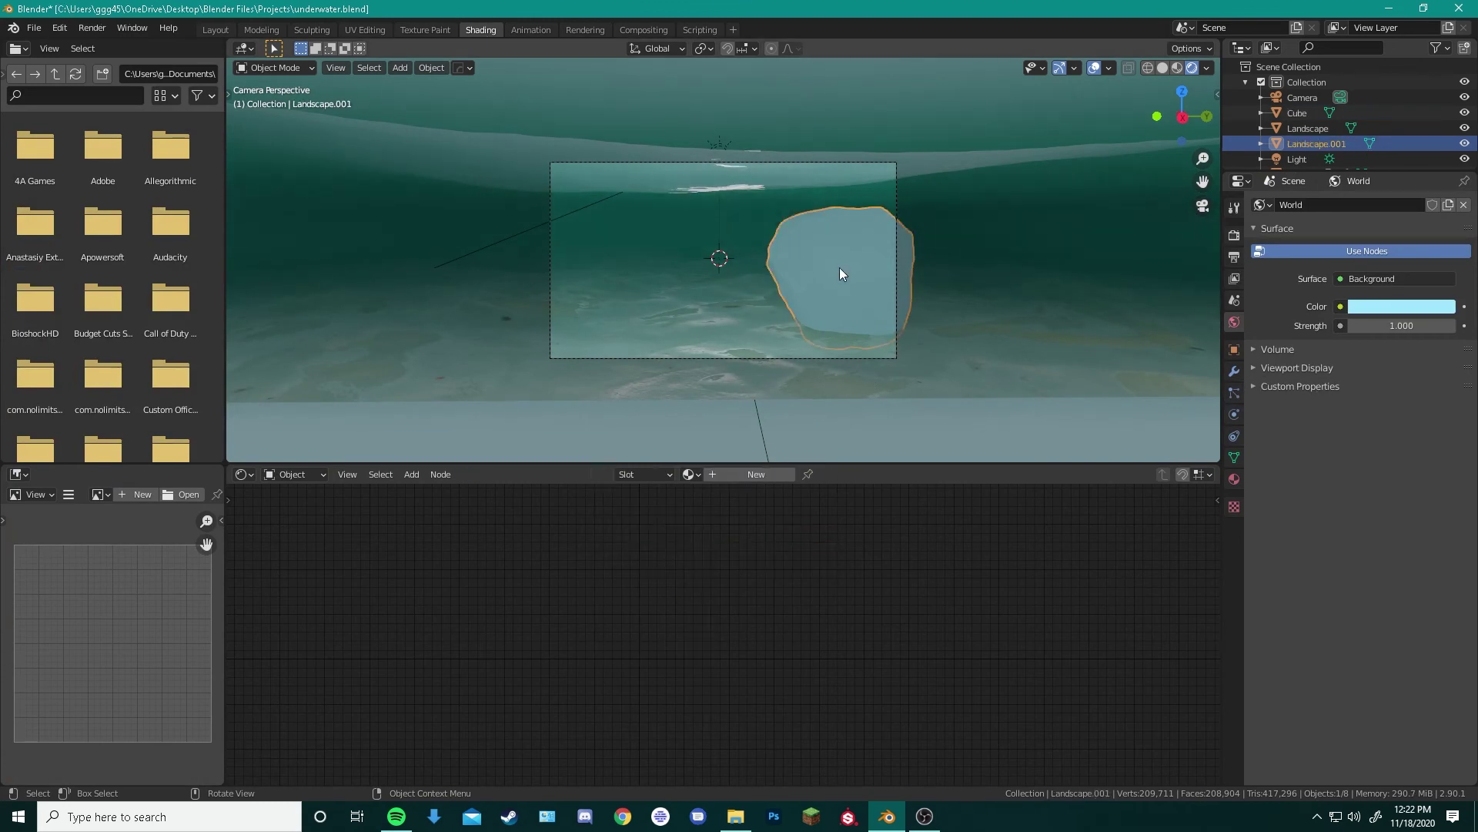
left_click(732, 474)
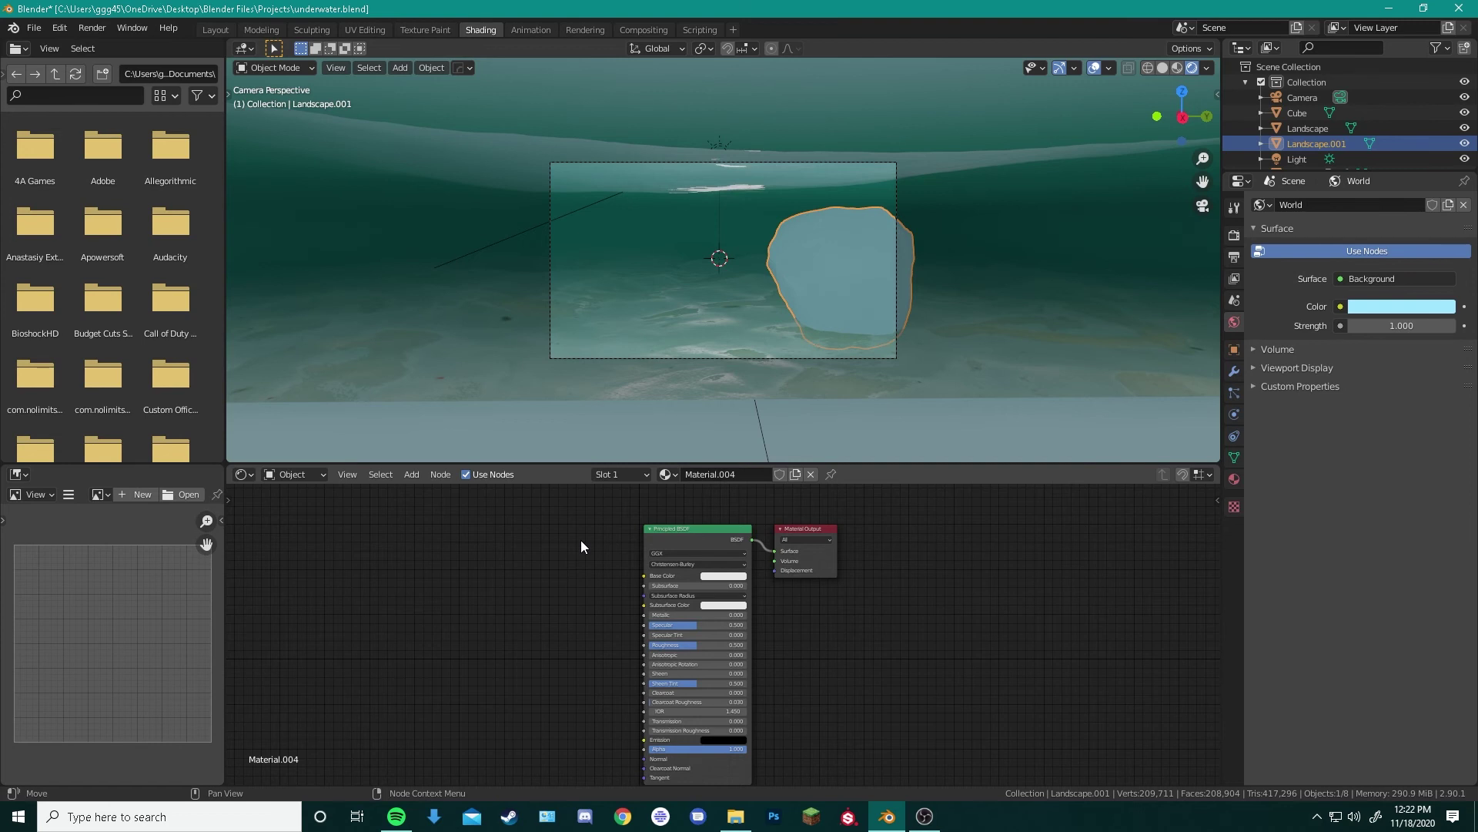
Load all rock_01_2k_jpg maps into the Principled BSDF with Node Wrangler's texture setup
left_click(668, 547)
key("ctrl+shift+t")
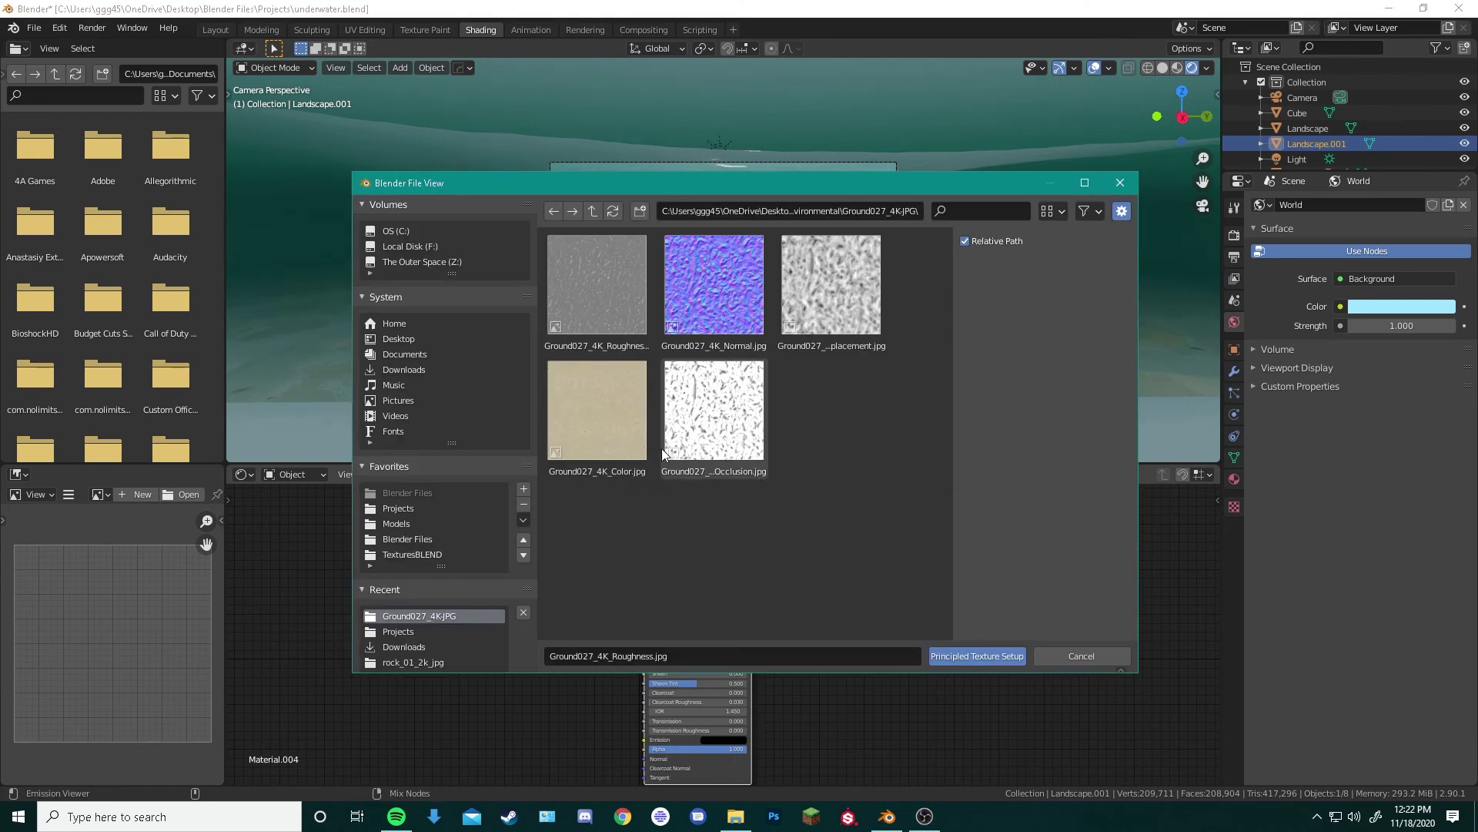
left_click(592, 212)
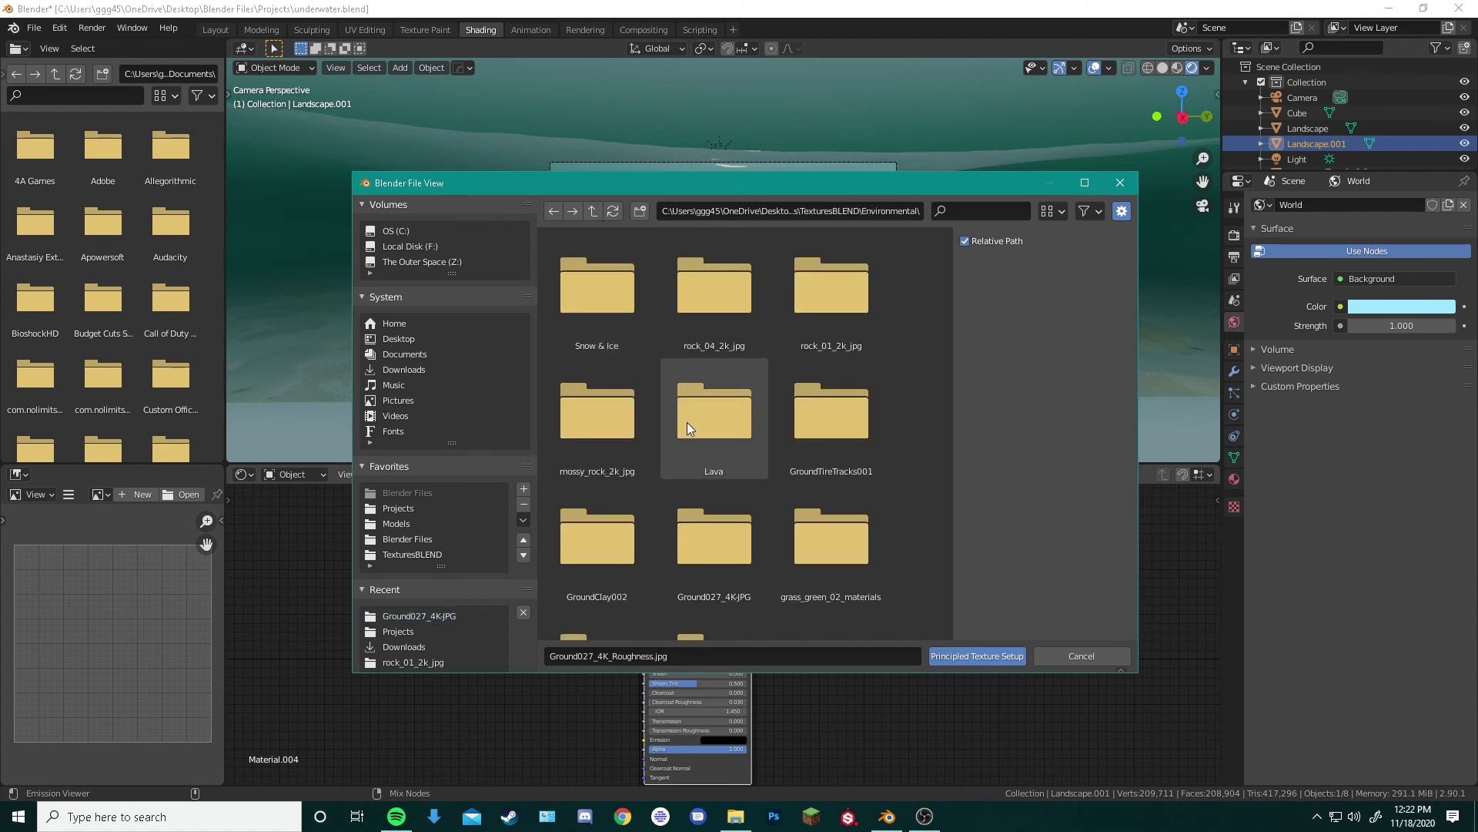
double_click(812, 312)
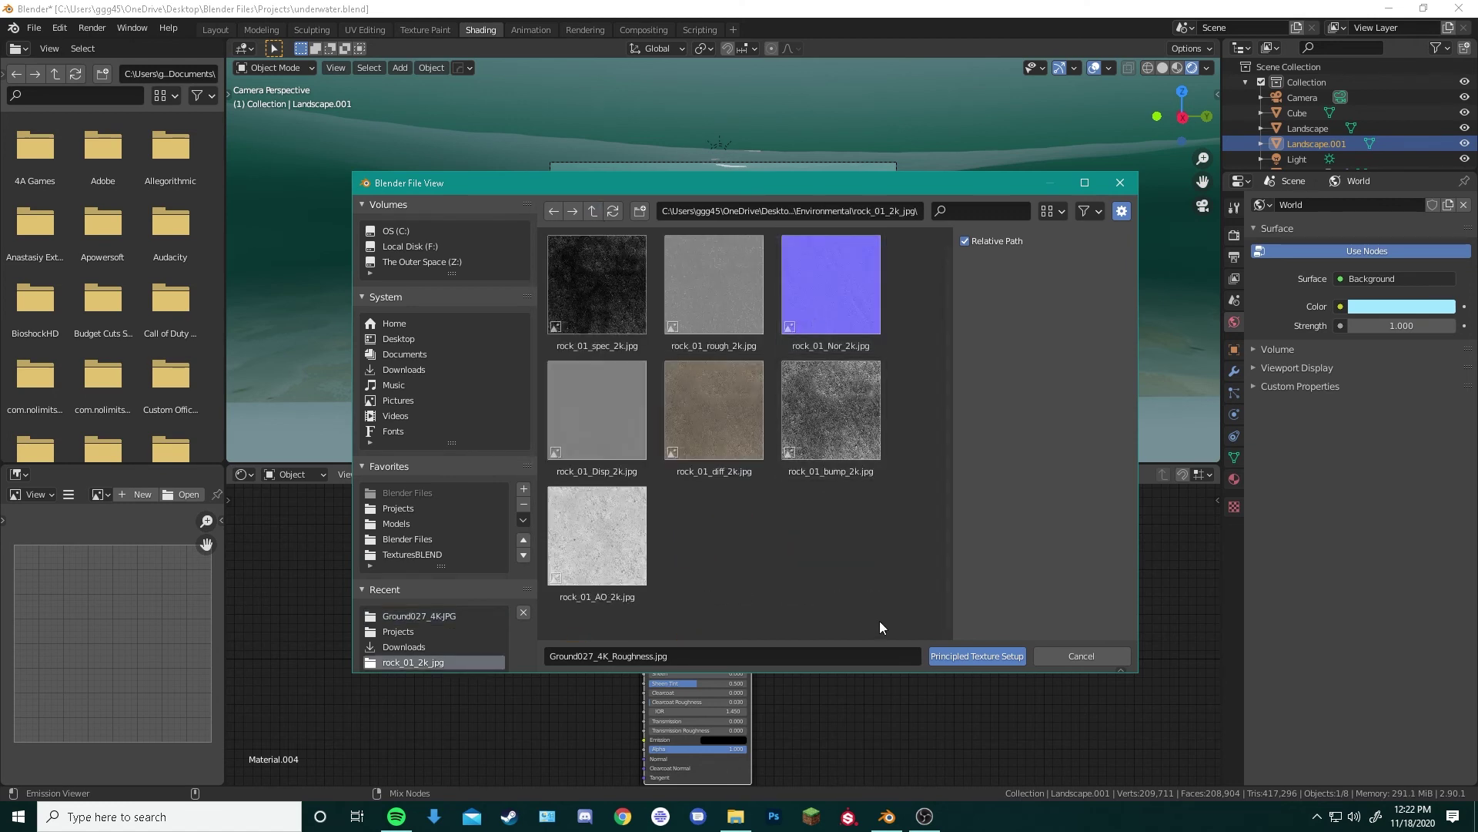
key("a")
left_click(977, 655)
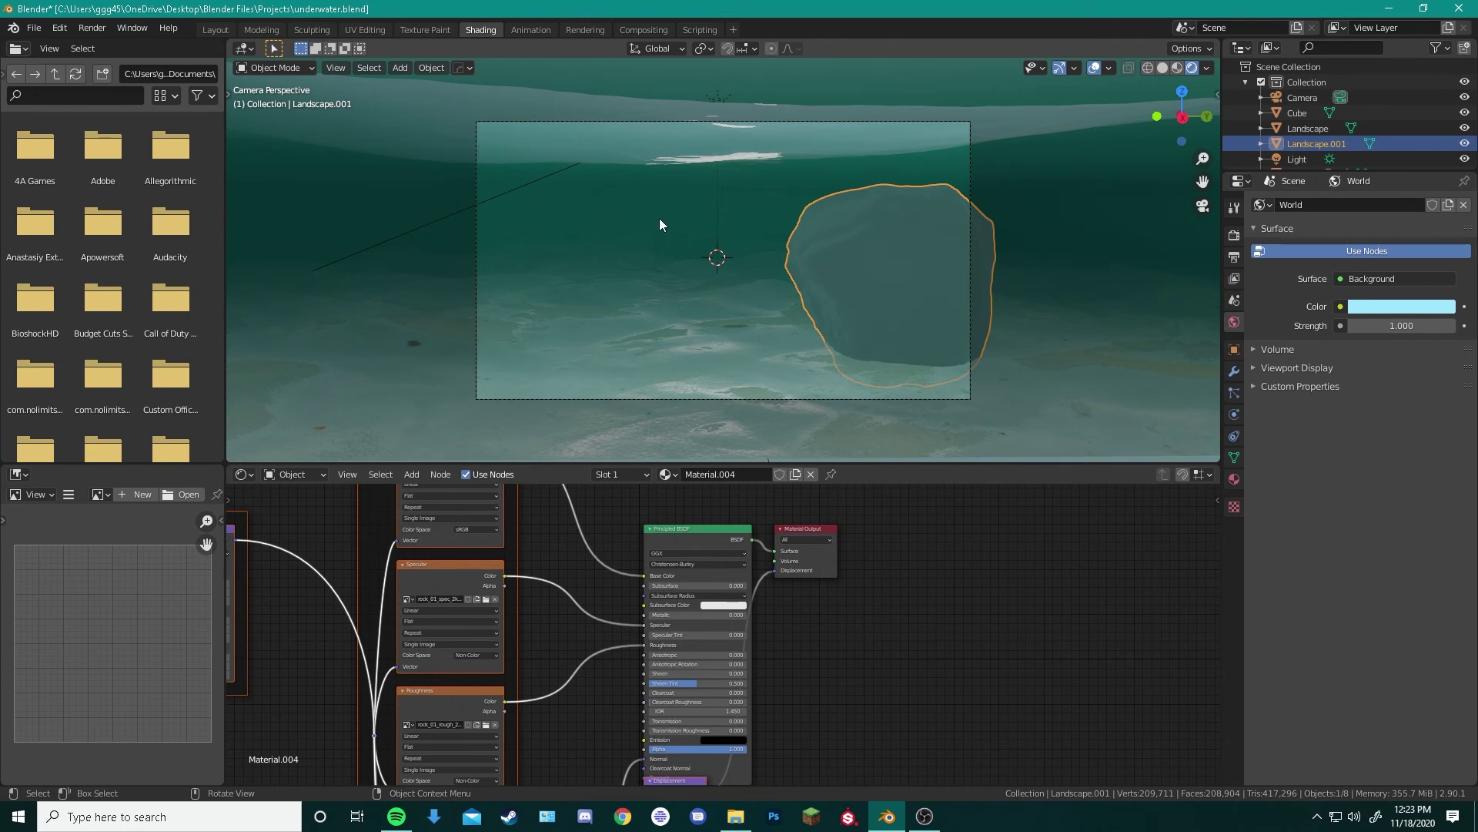
Unwrap Landscape.001 with Smart UV Project in UV Editing, then return to Object Mode
left_click(372, 30)
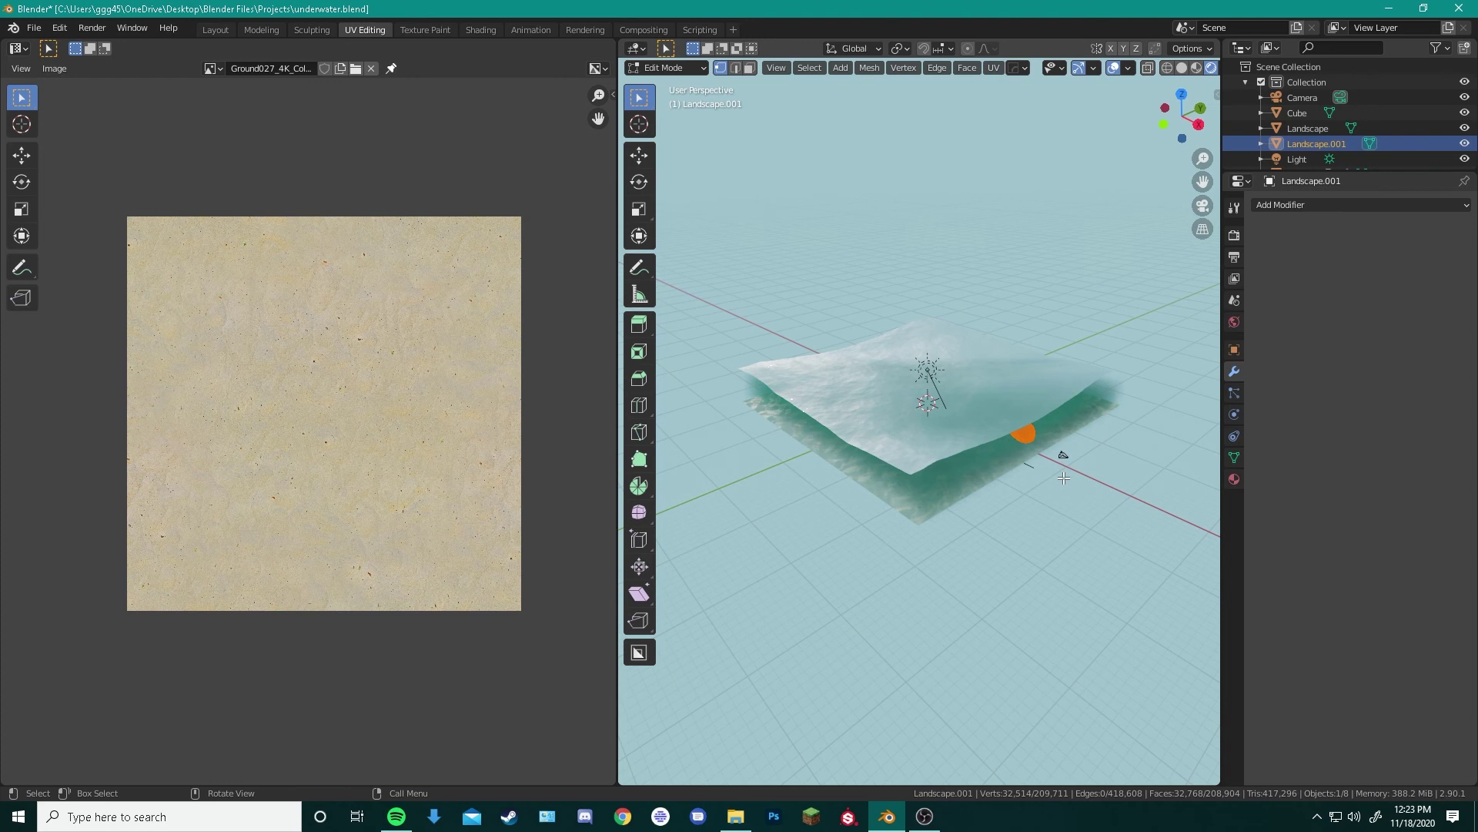
key("KP_Decimal")
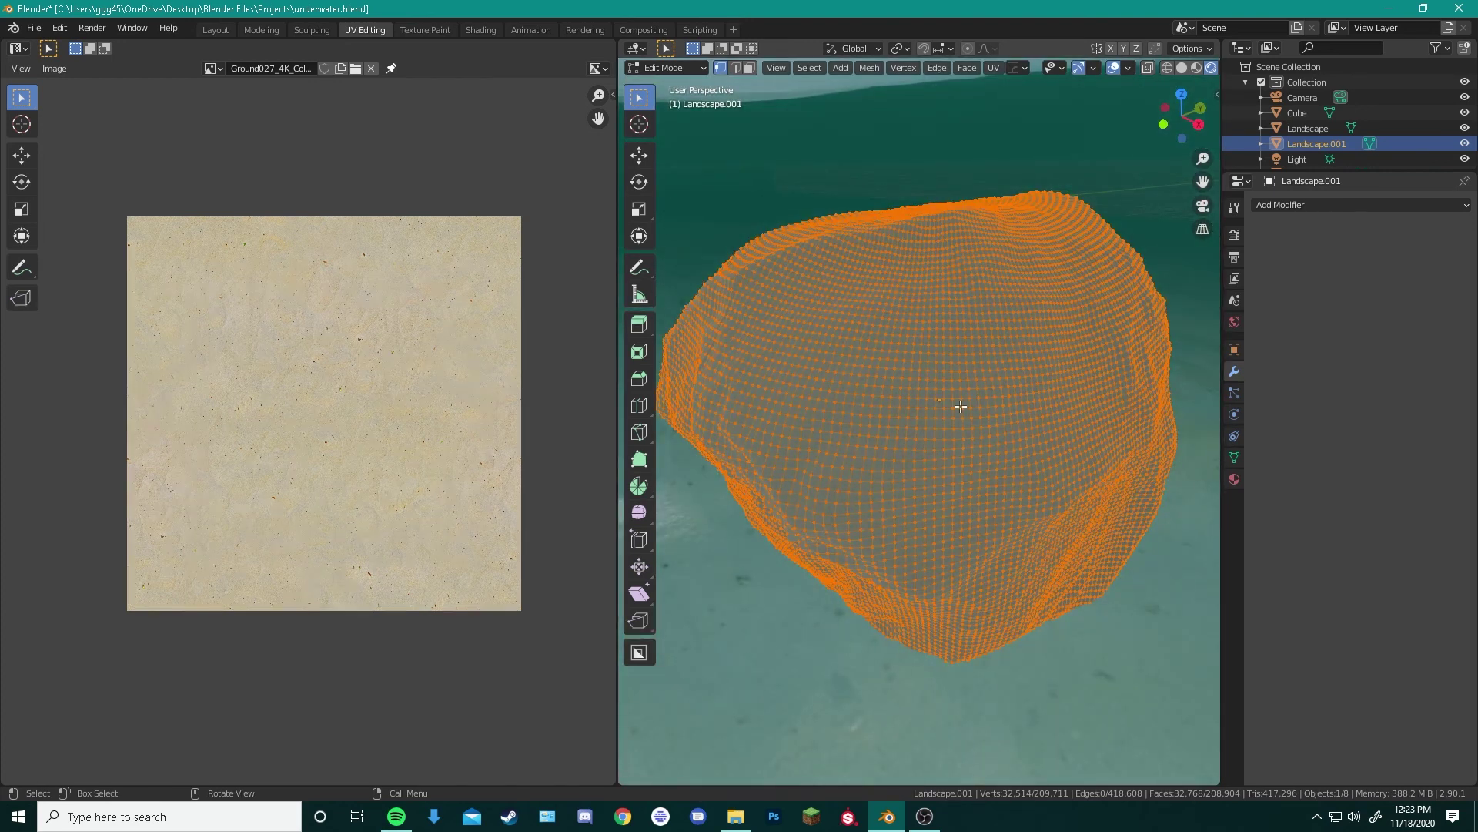
mouse_move(972, 408)
middle_mouse_down()
mouse_move(901, 386)
mouse_move(1014, 386)
mouse_move(949, 392)
middle_mouse_up()
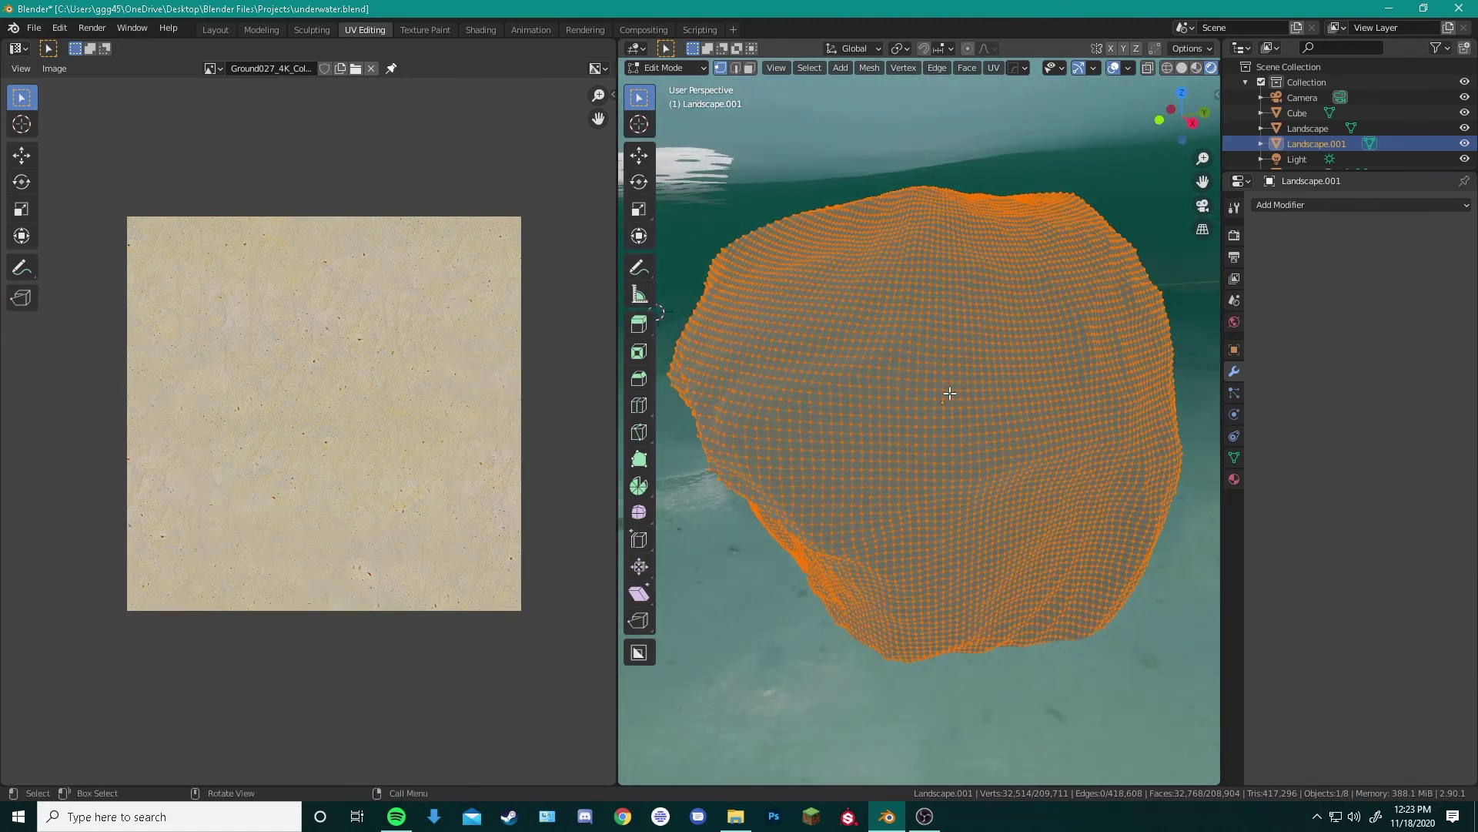
key("u")
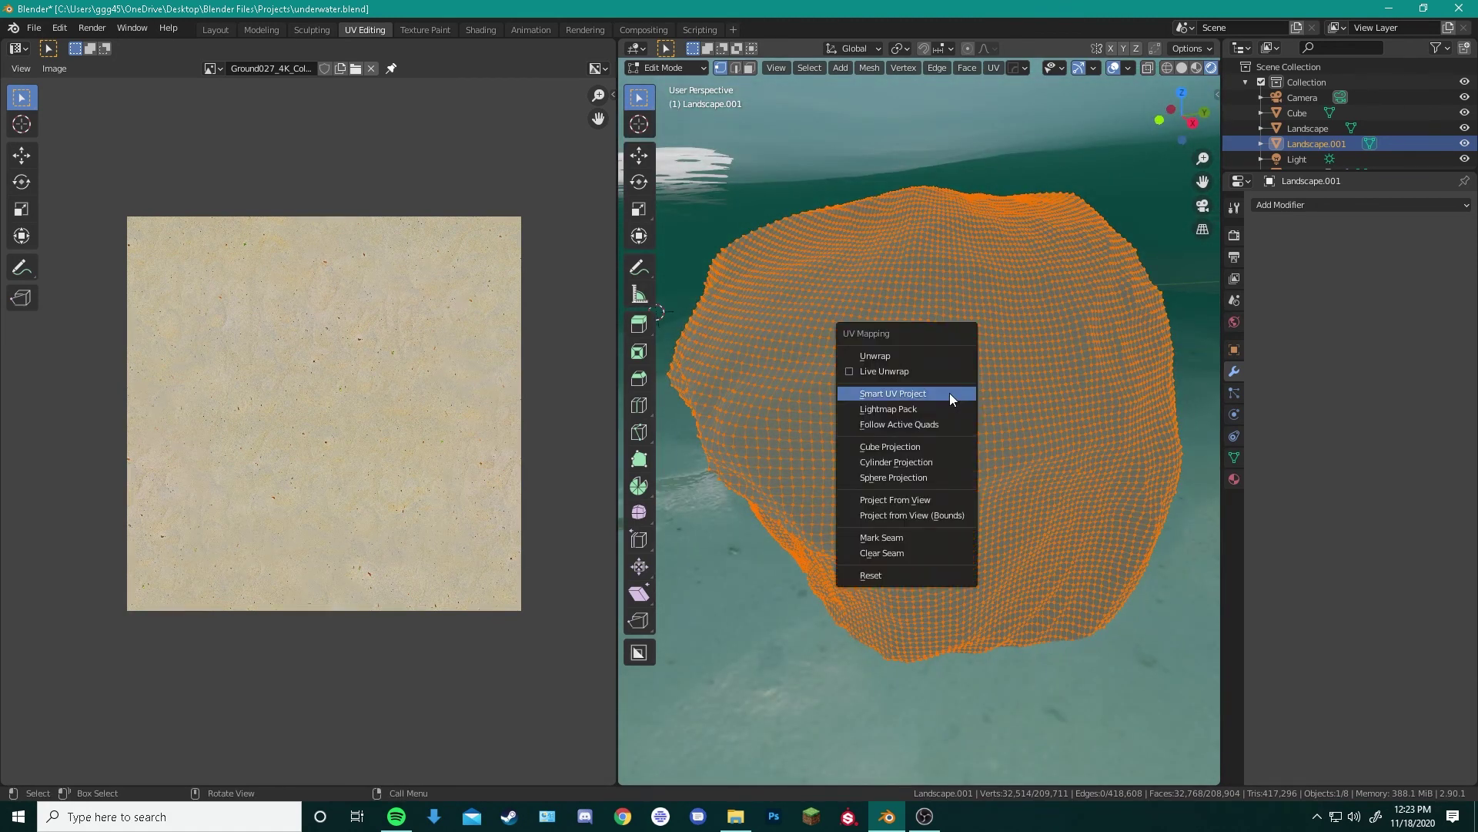
left_click(904, 391)
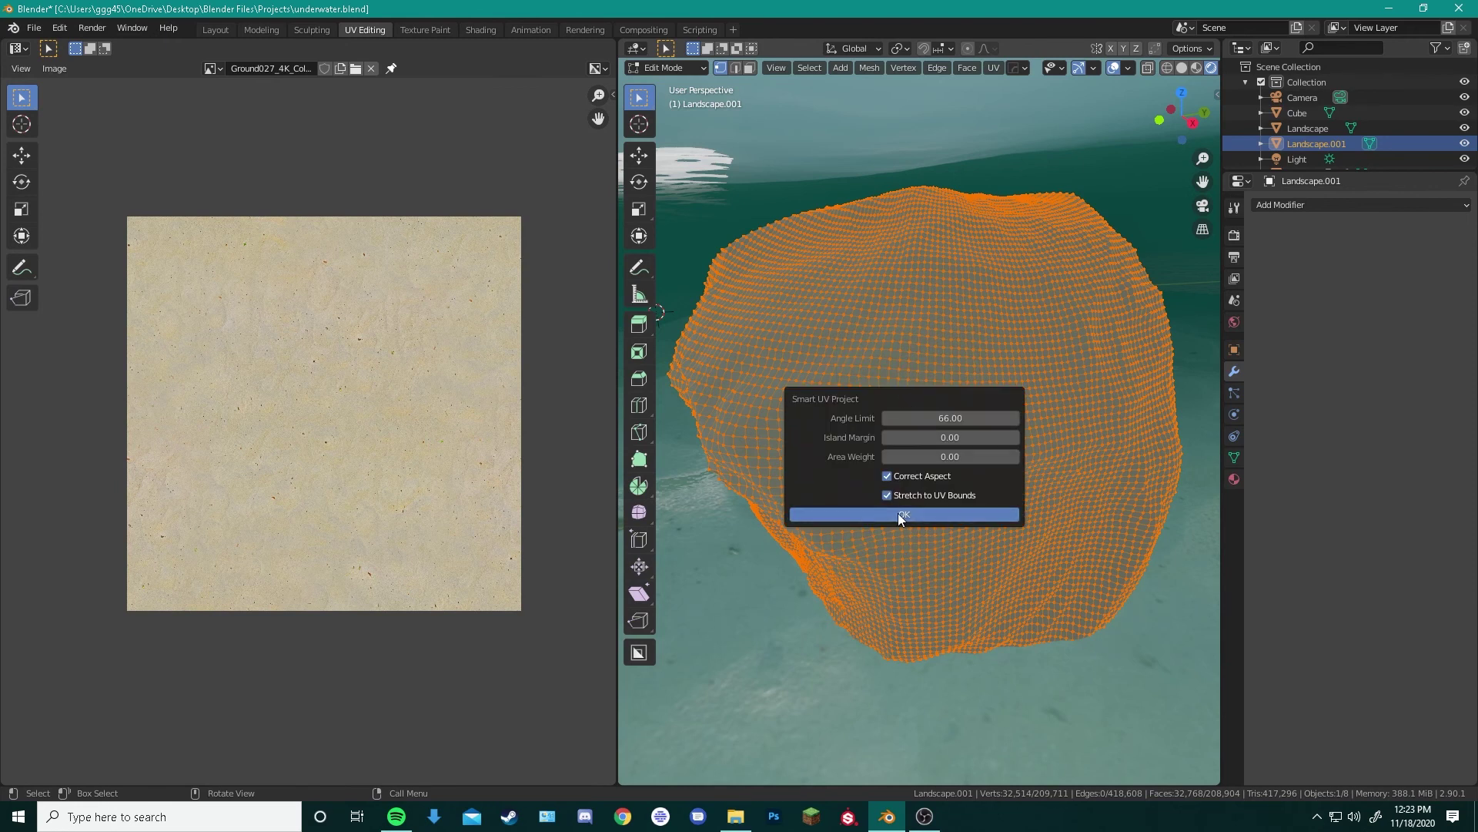
key("Return")
key("Tab")
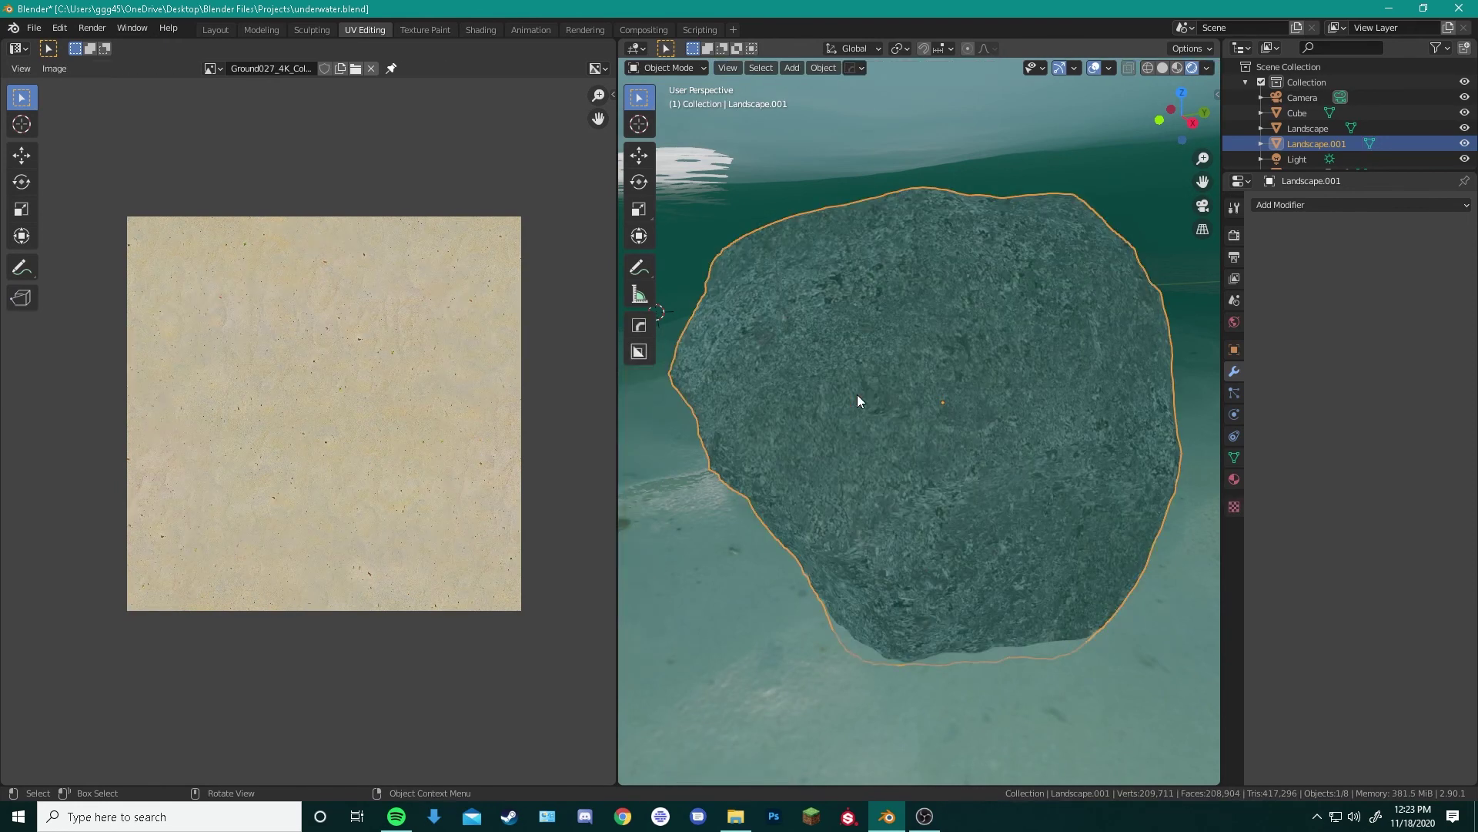
mouse_move(950, 402)
middle_mouse_down()
mouse_move(811, 386)
mouse_move(904, 387)
middle_mouse_up()
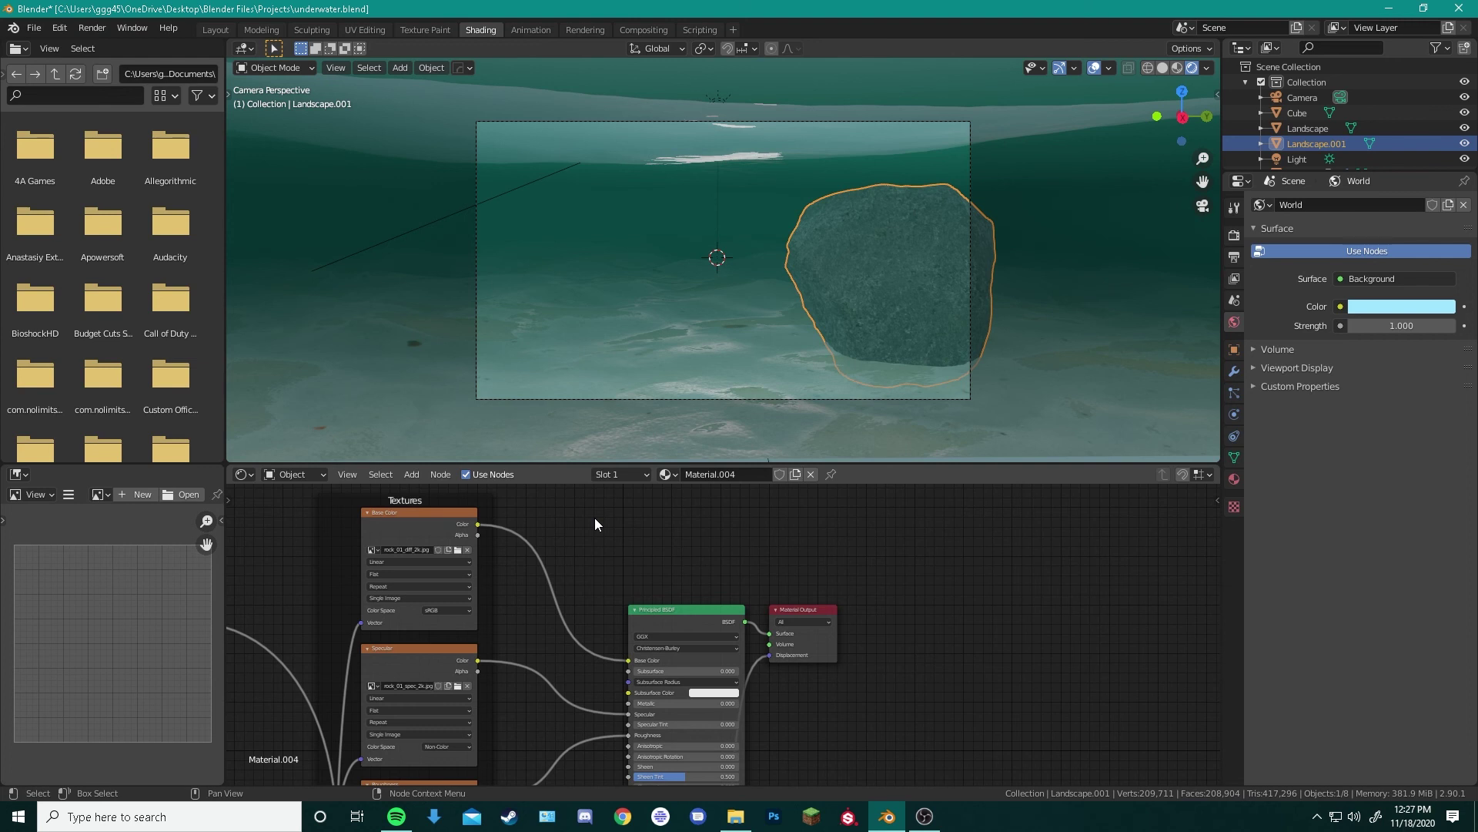
Add a Bright/Contrast node above the Principled BSDF
key("shift+a")
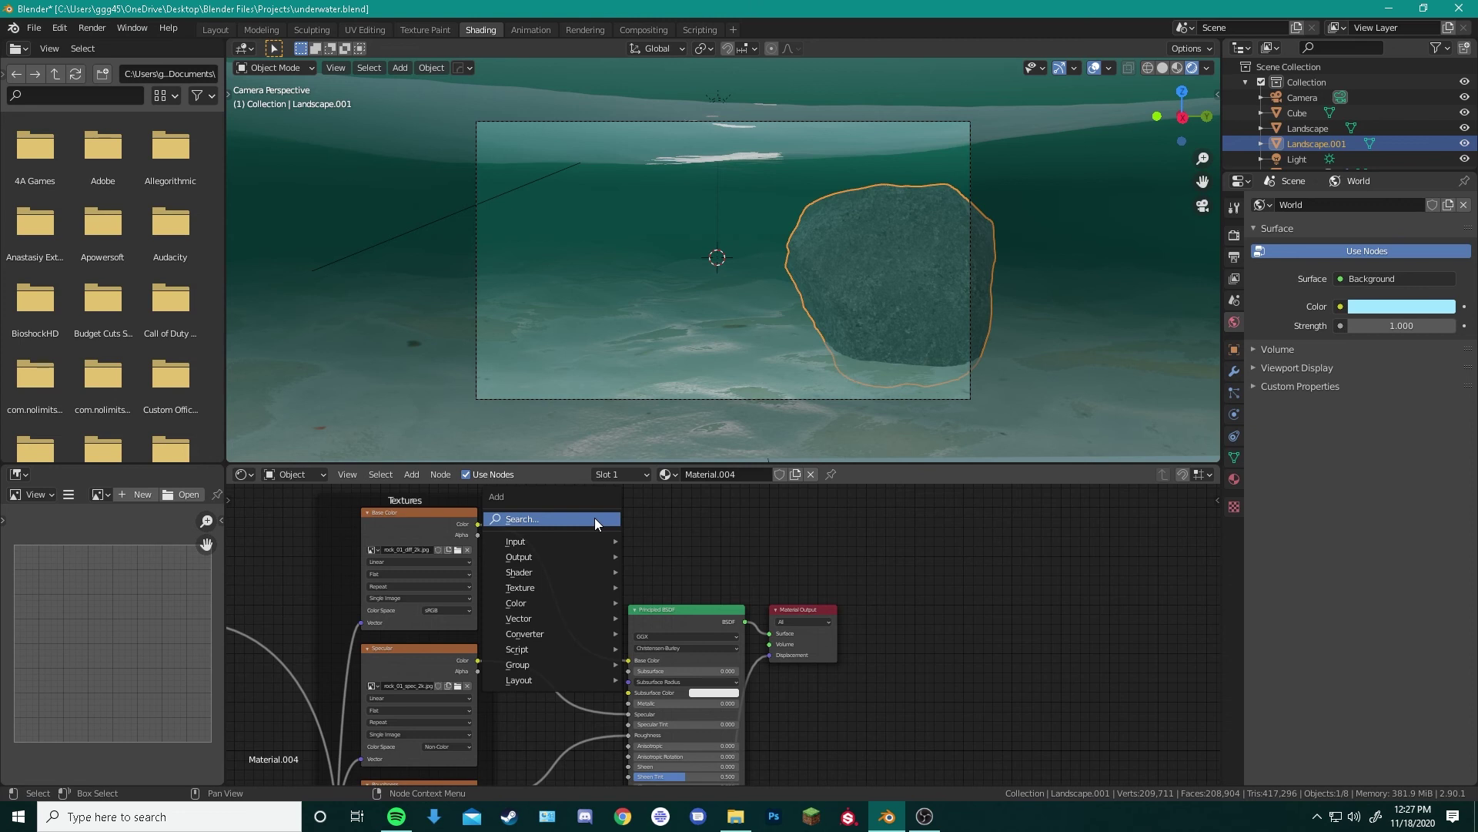
left_click(594, 518)
type("bright")
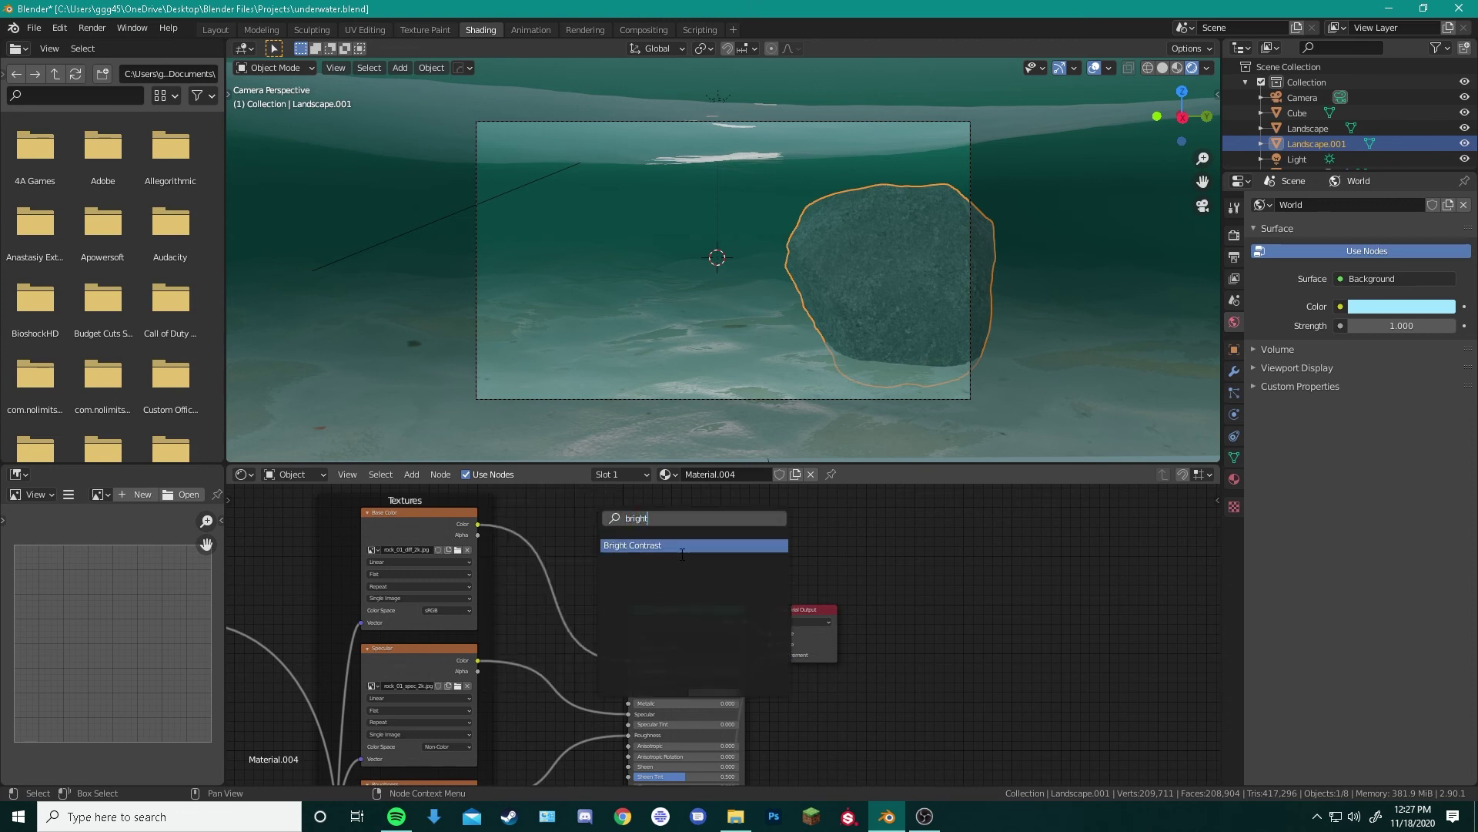
key("Return")
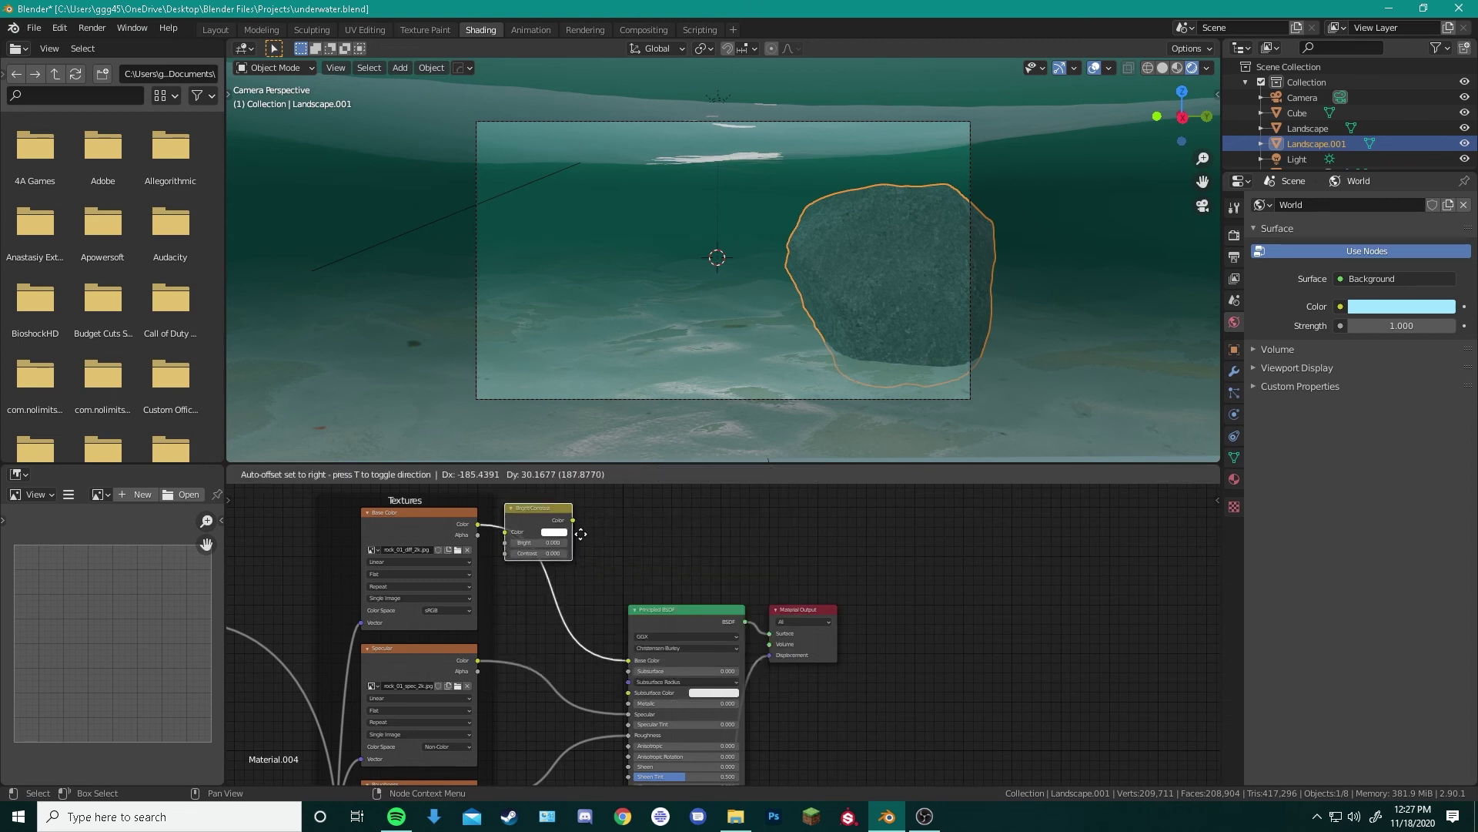
left_click(632, 539)
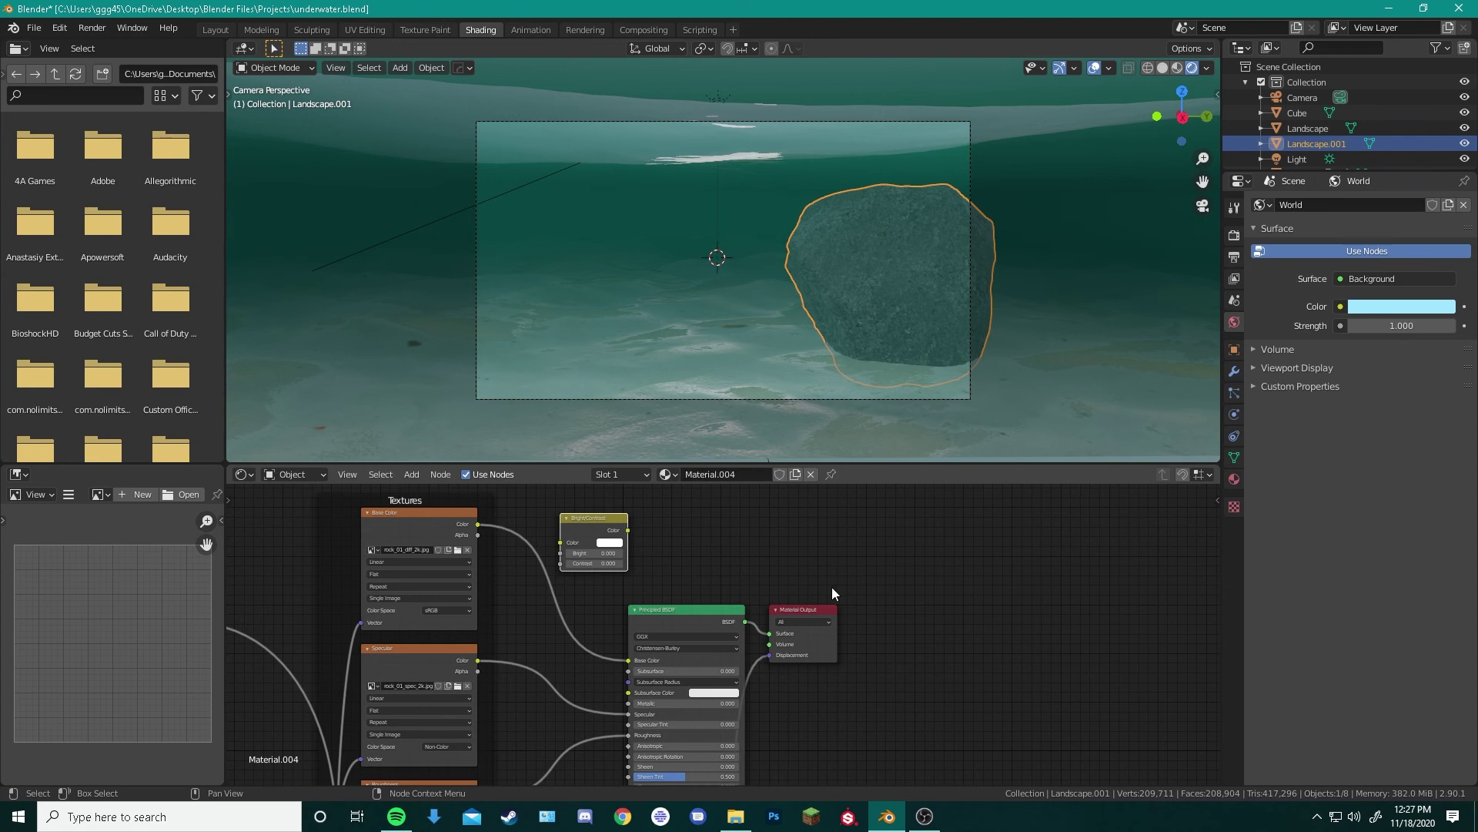
Add a Mix Shader after the Principled BSDF and insert Bright/Contrast into the Base Color link
key("shift+a")
left_click(681, 529)
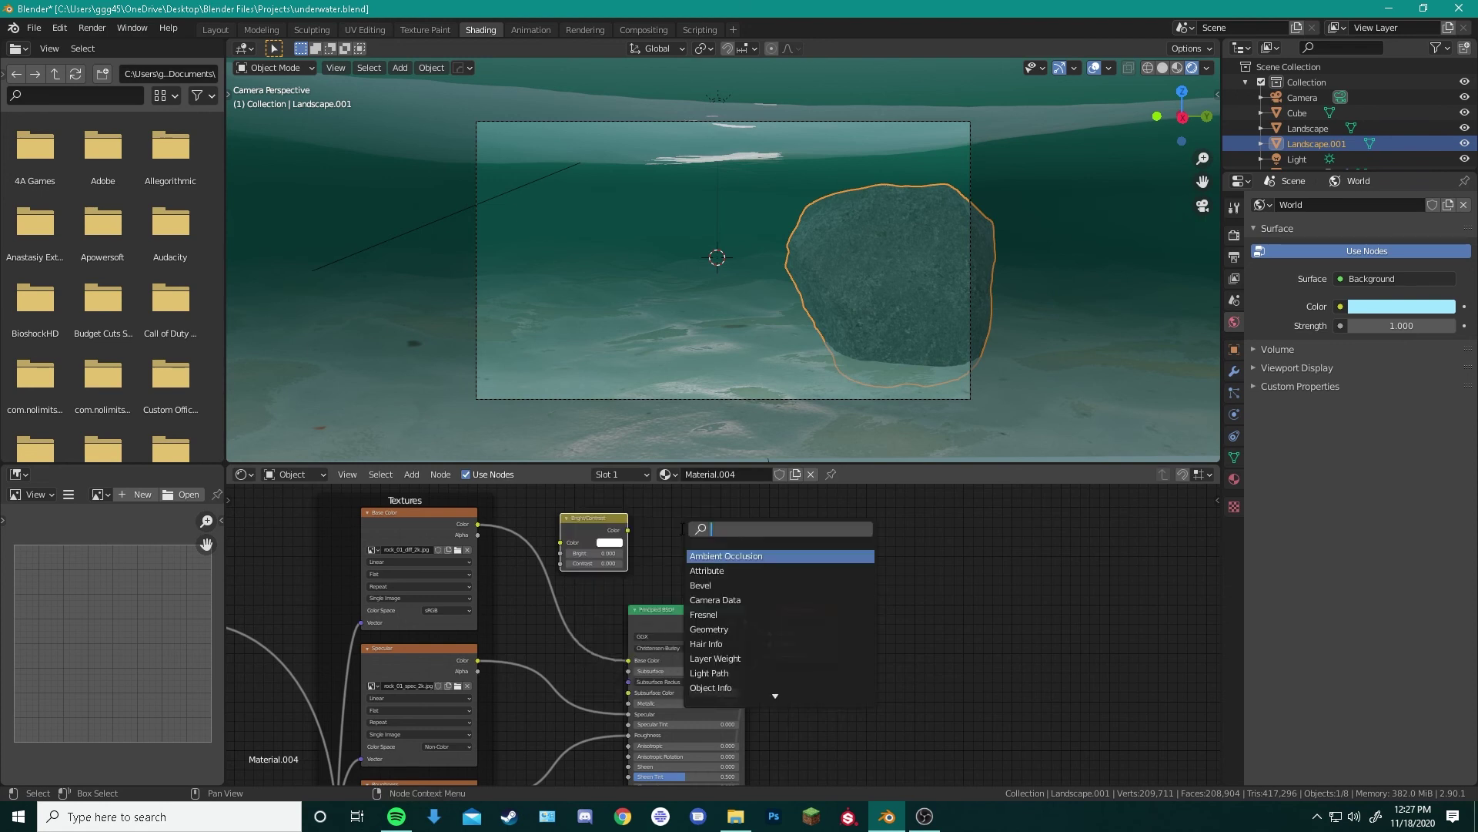
type("mix")
left_click(758, 556)
left_click(821, 558)
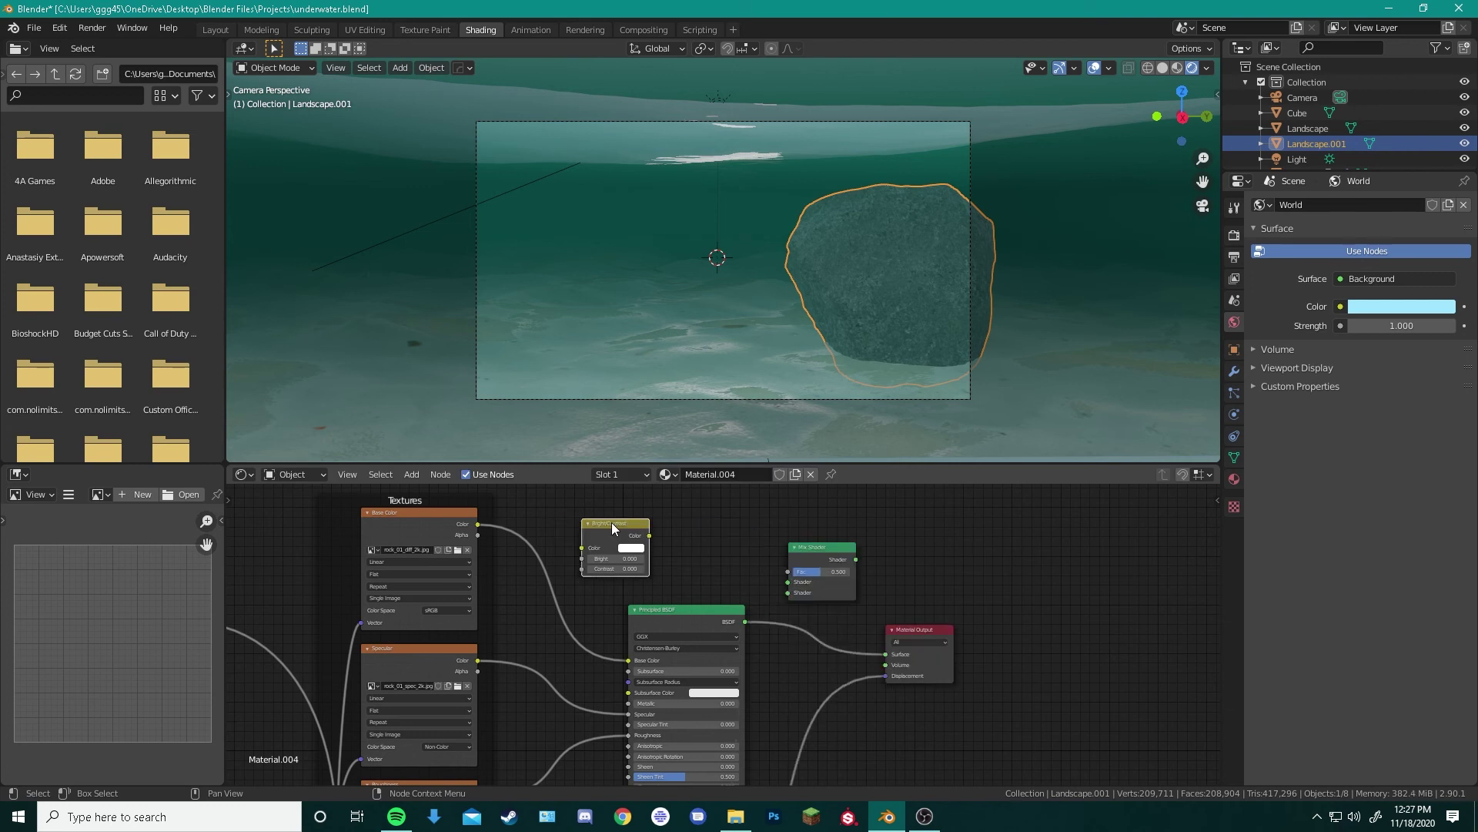
mouse_move(589, 517)
left_mouse_down()
mouse_move(596, 550)
mouse_move(553, 564)
left_mouse_up()
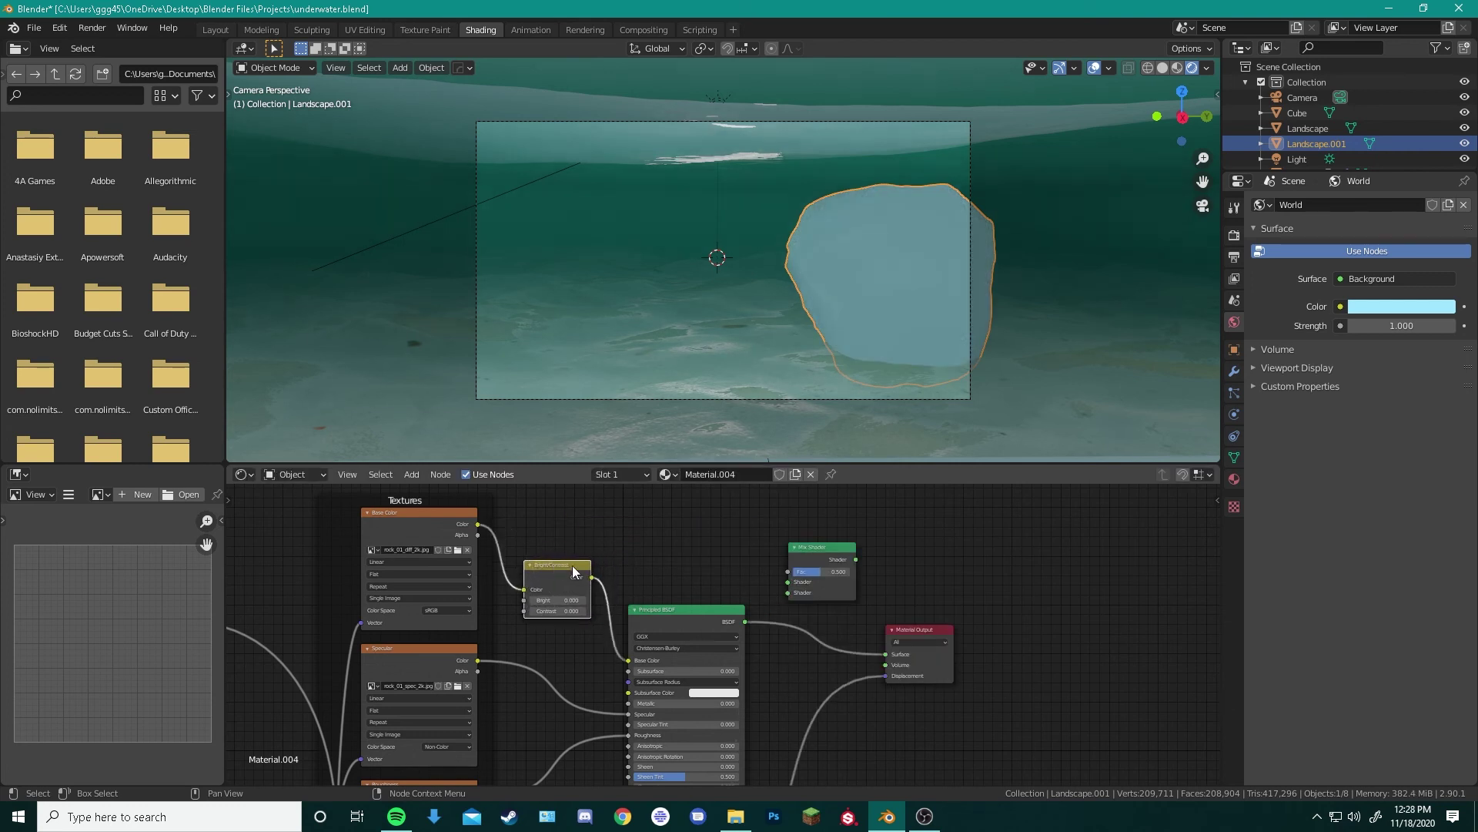
left_click_drag(822, 549, 818, 613)
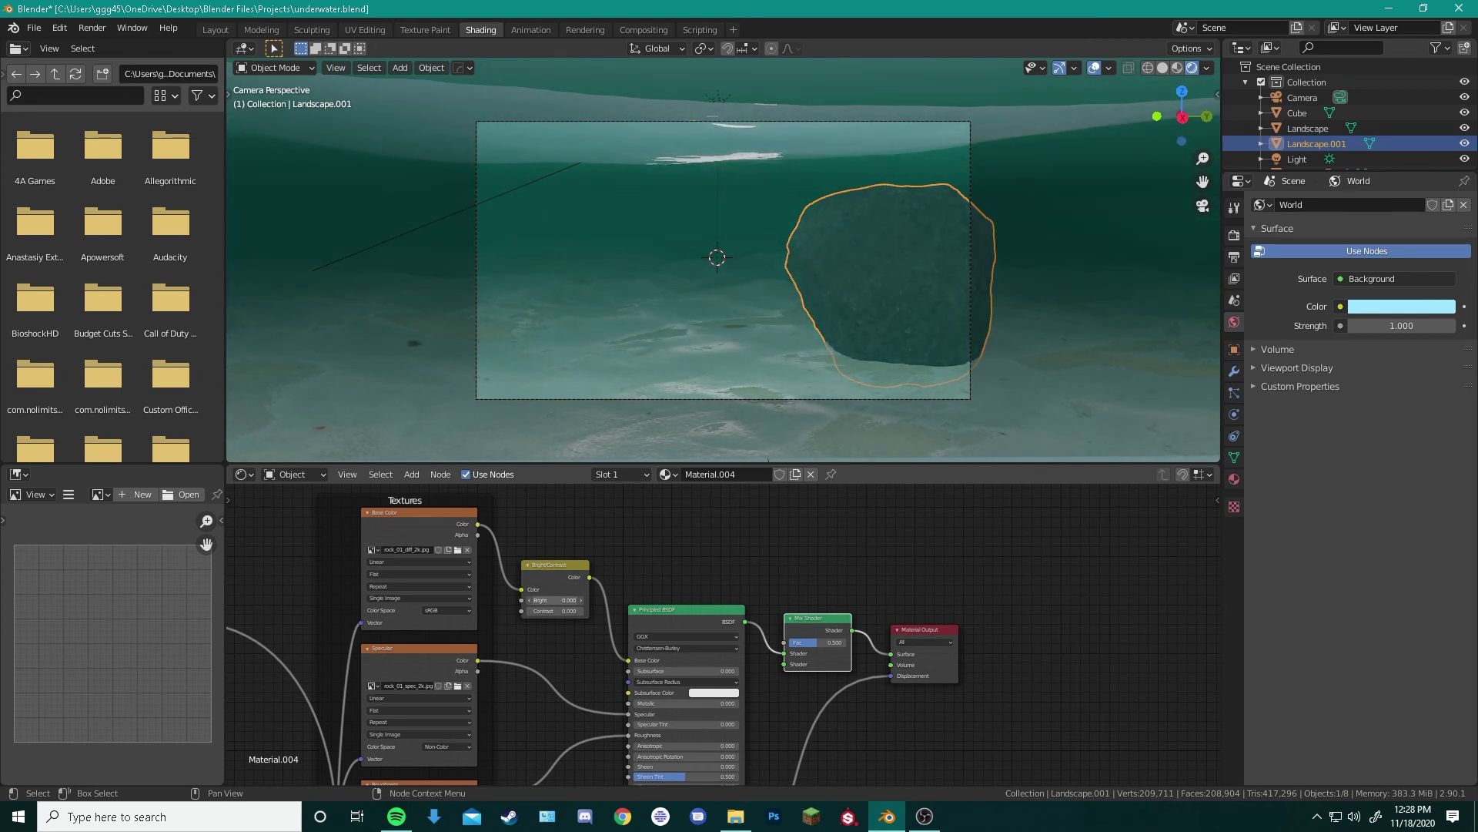
Set the Bright/Contrast node's Contrast to 0.200 and save the blend file
left_click(555, 610)
type("0.5")
key("Return")
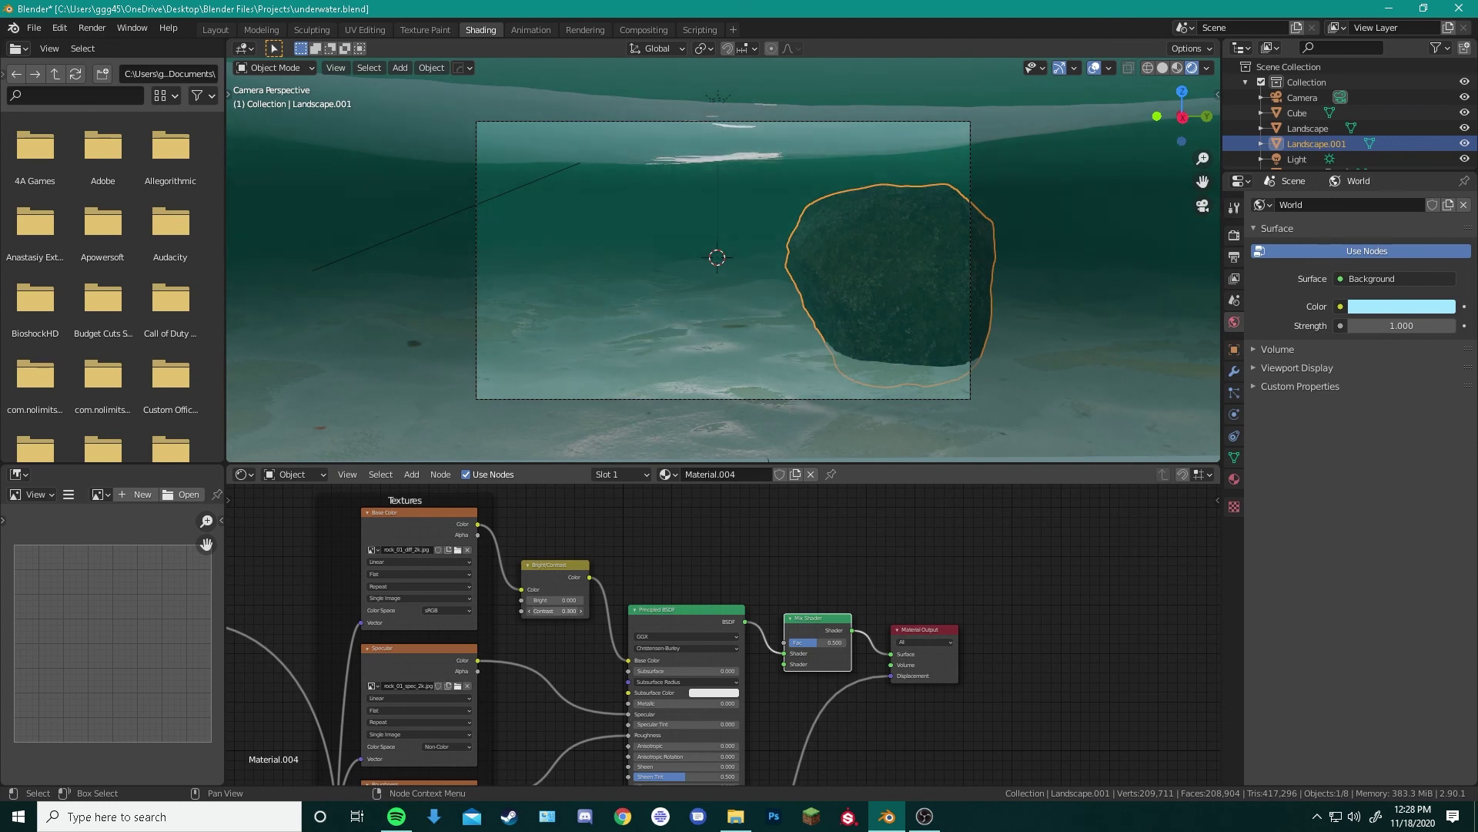
left_click_drag(554, 610, 543, 611)
key("ctrl+s")
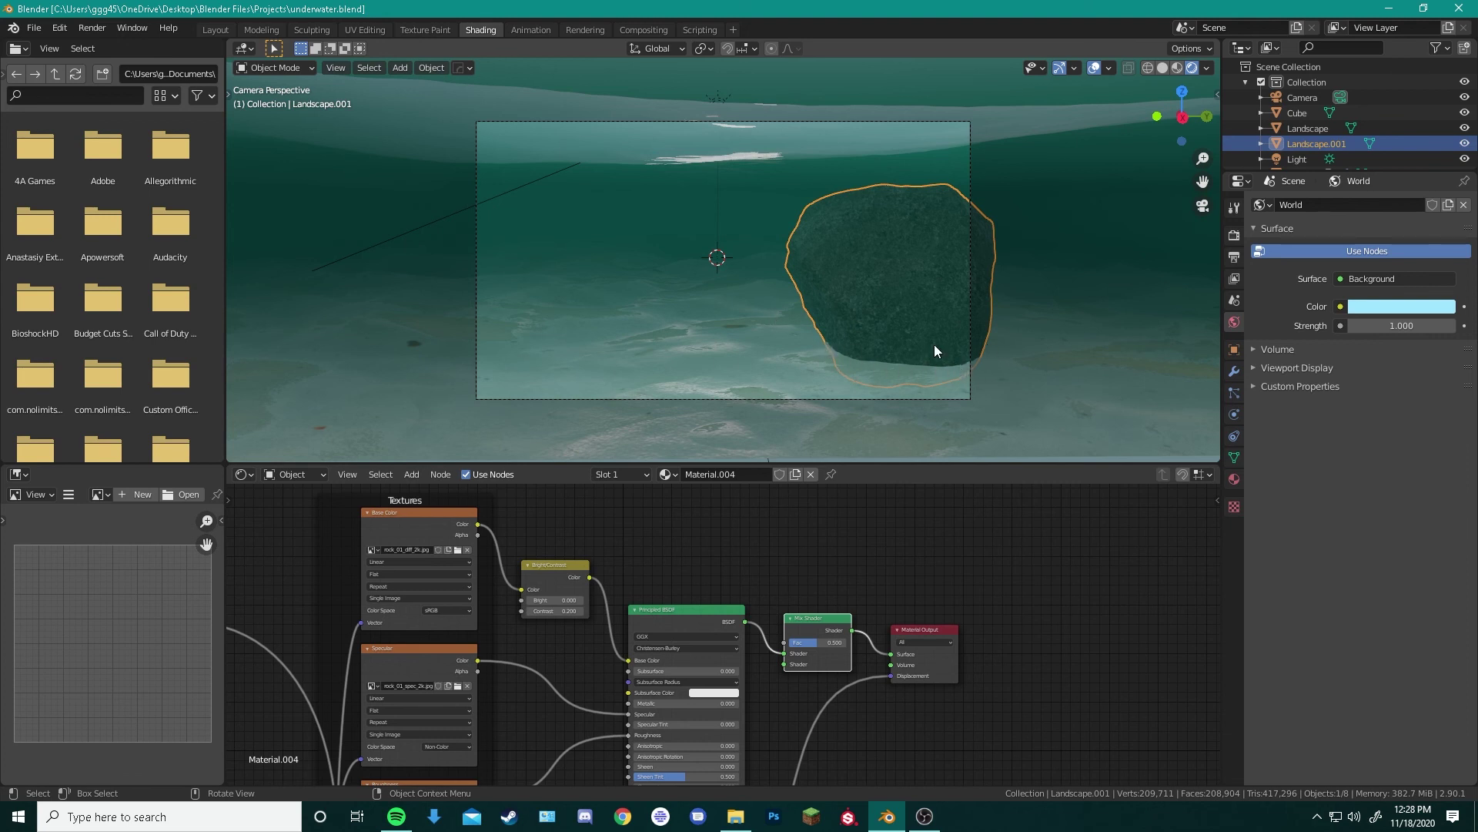
left_click(430, 31)
key("z")
left_click(977, 305)
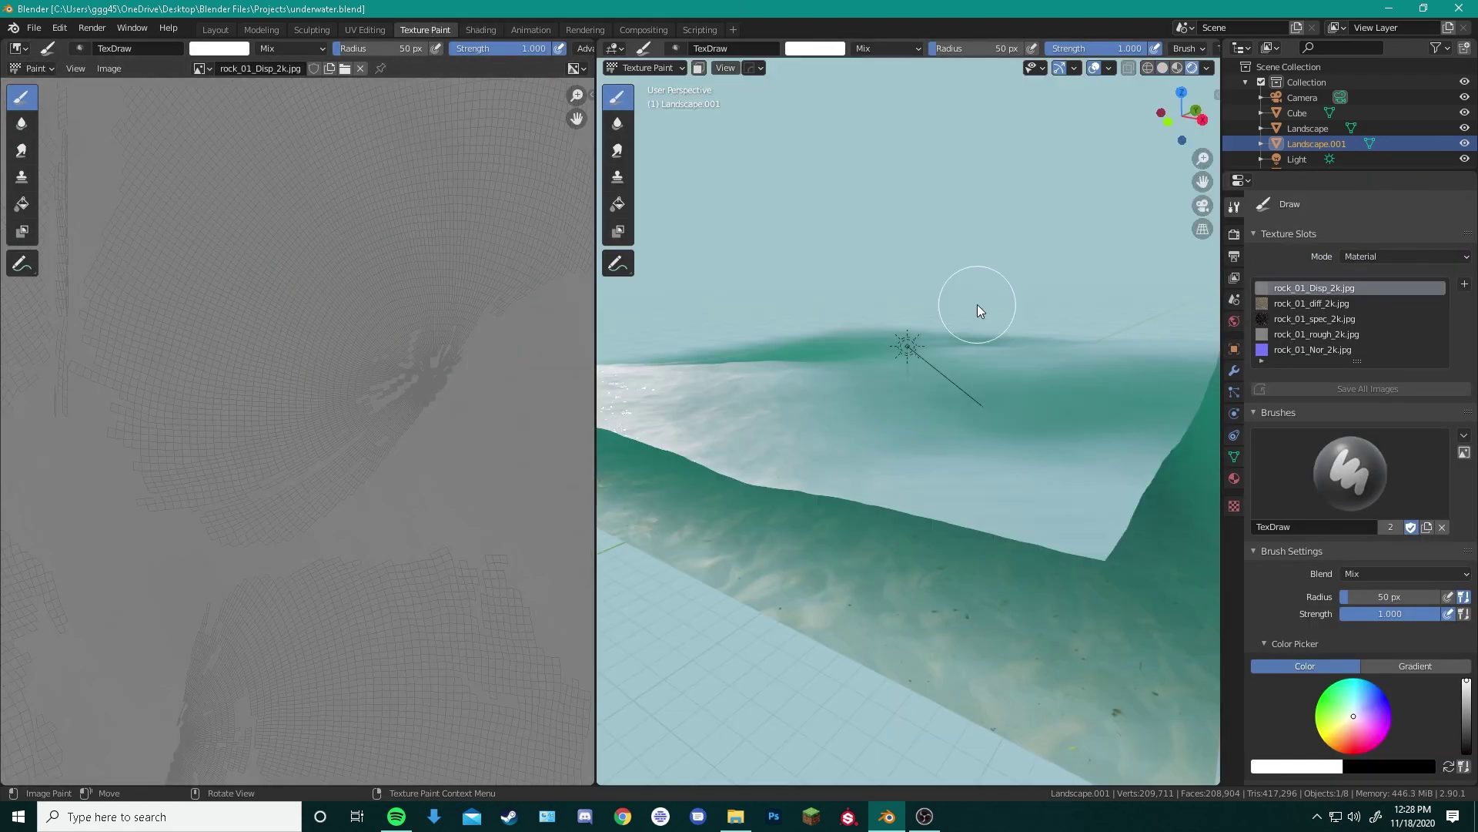
mouse_move(967, 367)
middle_mouse_down()
mouse_move(1004, 449)
mouse_move(869, 446)
mouse_move(846, 471)
mouse_move(815, 473)
mouse_move(864, 408)
middle_mouse_up()
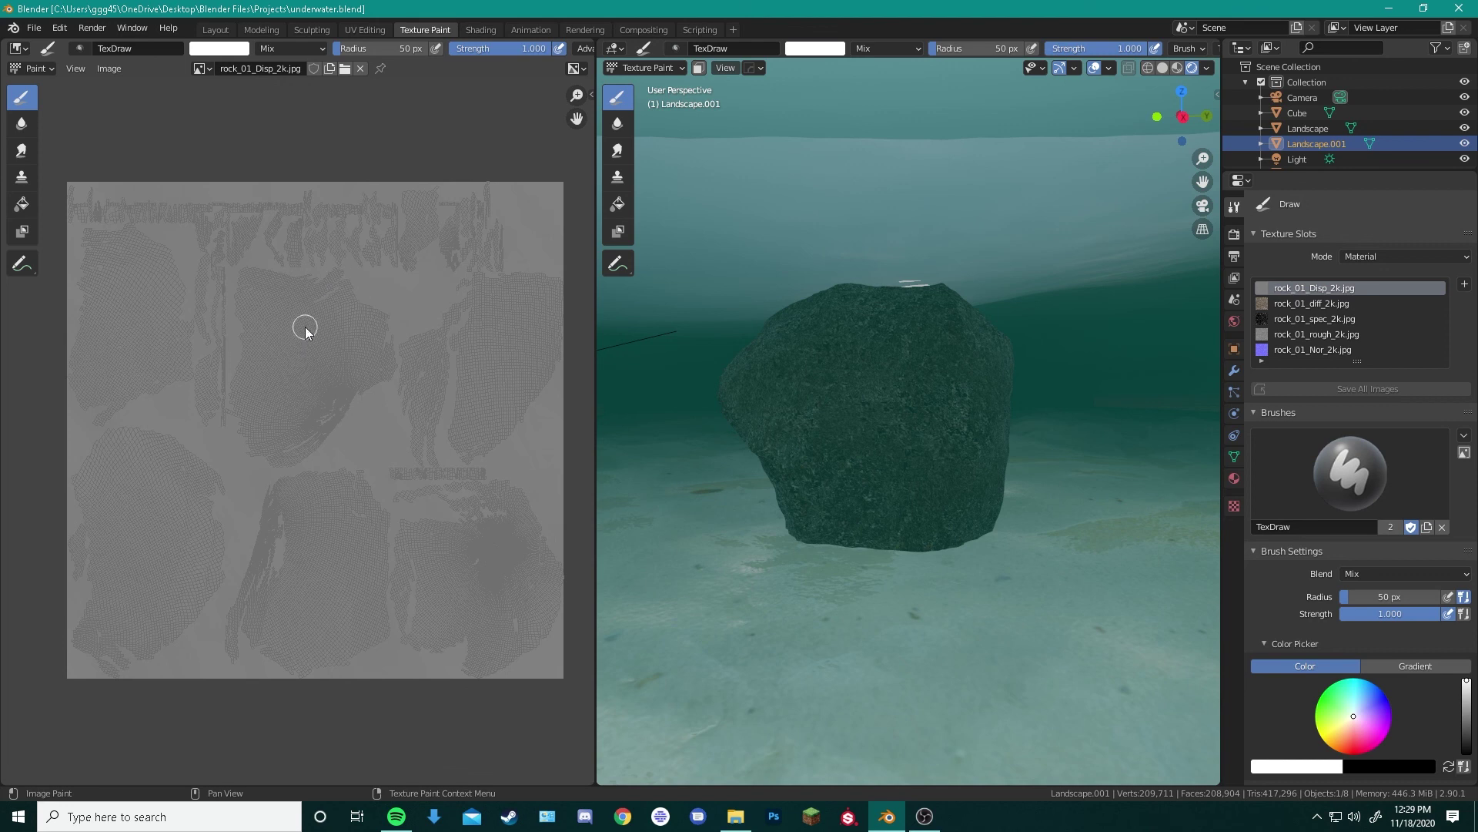
left_click(482, 30)
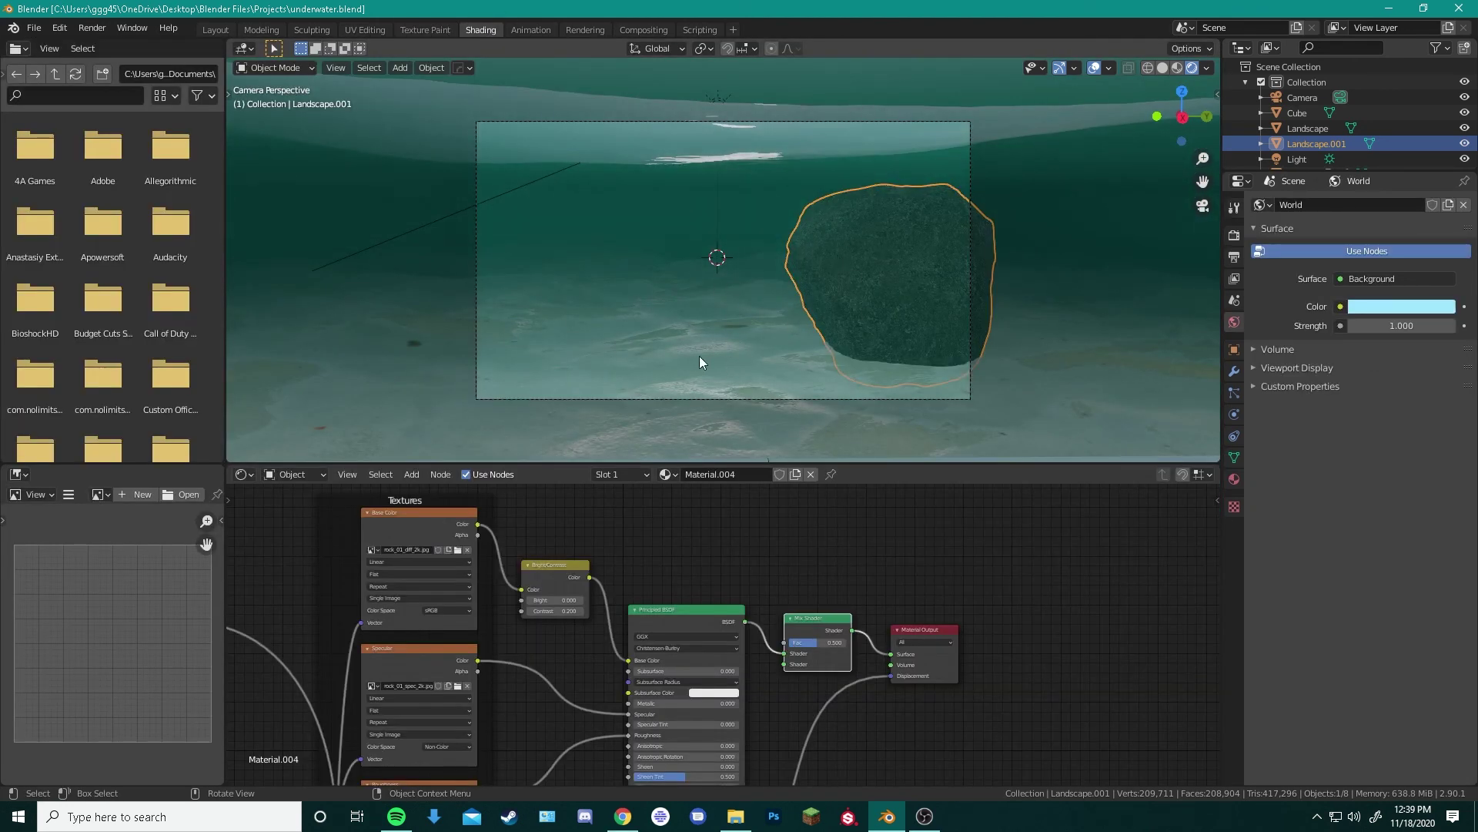
Paint black at 0.202 strength onto the Landscape seabed texture beneath the rock
left_click(698, 356)
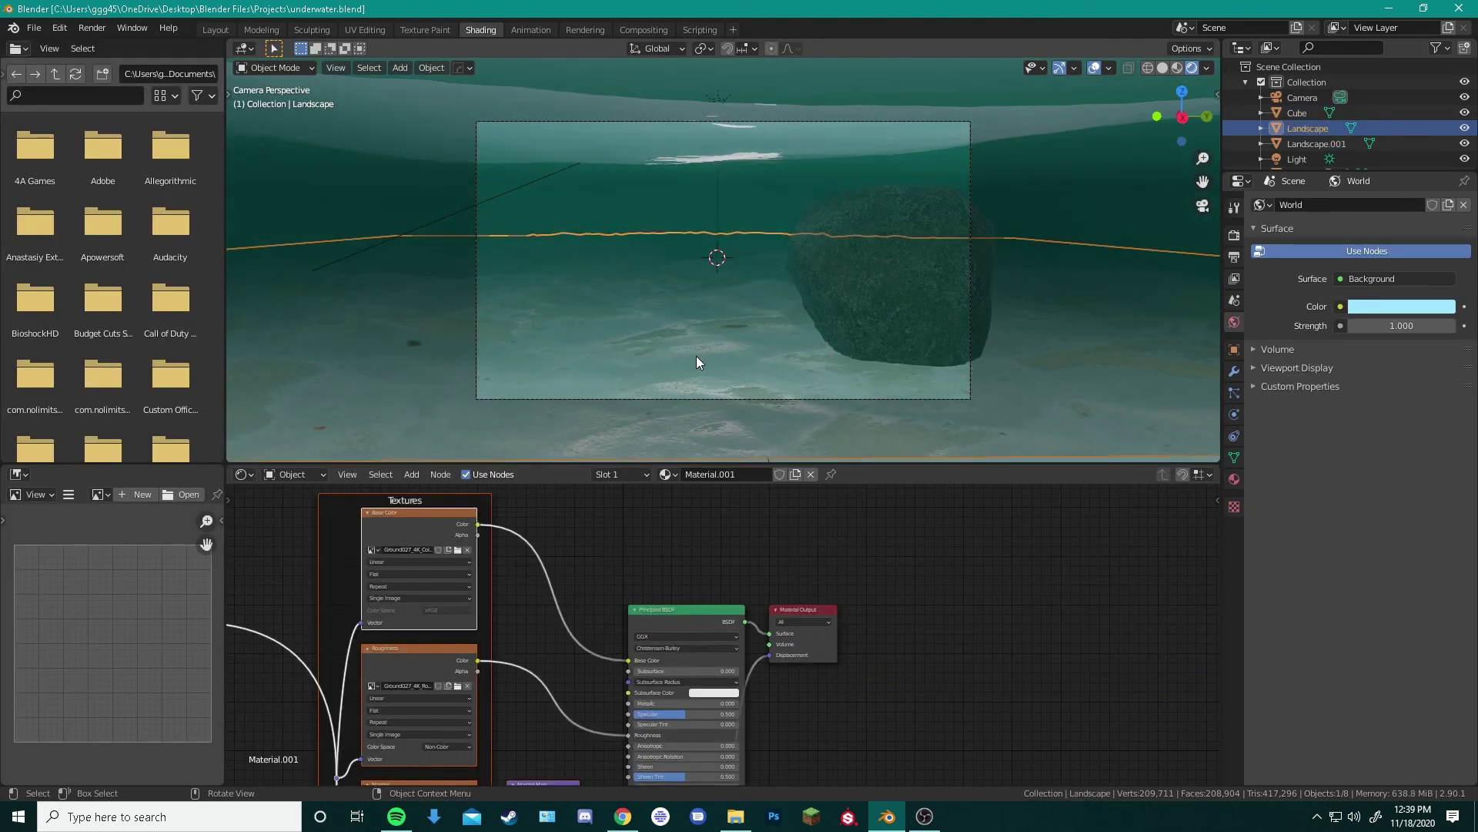
left_click(425, 30)
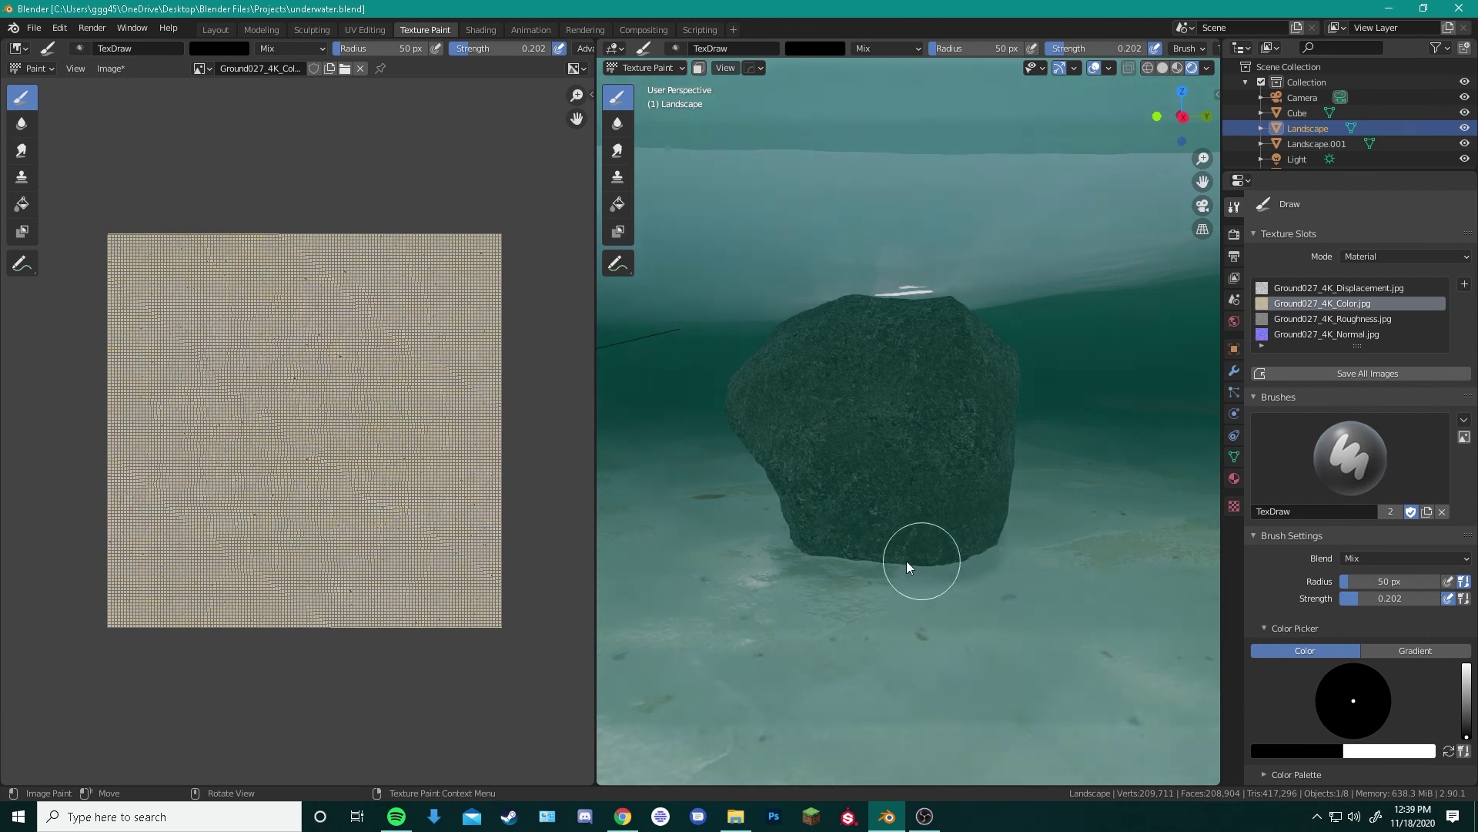
mouse_move(890, 557)
left_mouse_down()
mouse_move(777, 560)
mouse_move(908, 581)
mouse_move(994, 556)
mouse_move(915, 573)
mouse_move(791, 559)
mouse_move(973, 547)
mouse_move(790, 547)
left_mouse_up()
key("KP_0")
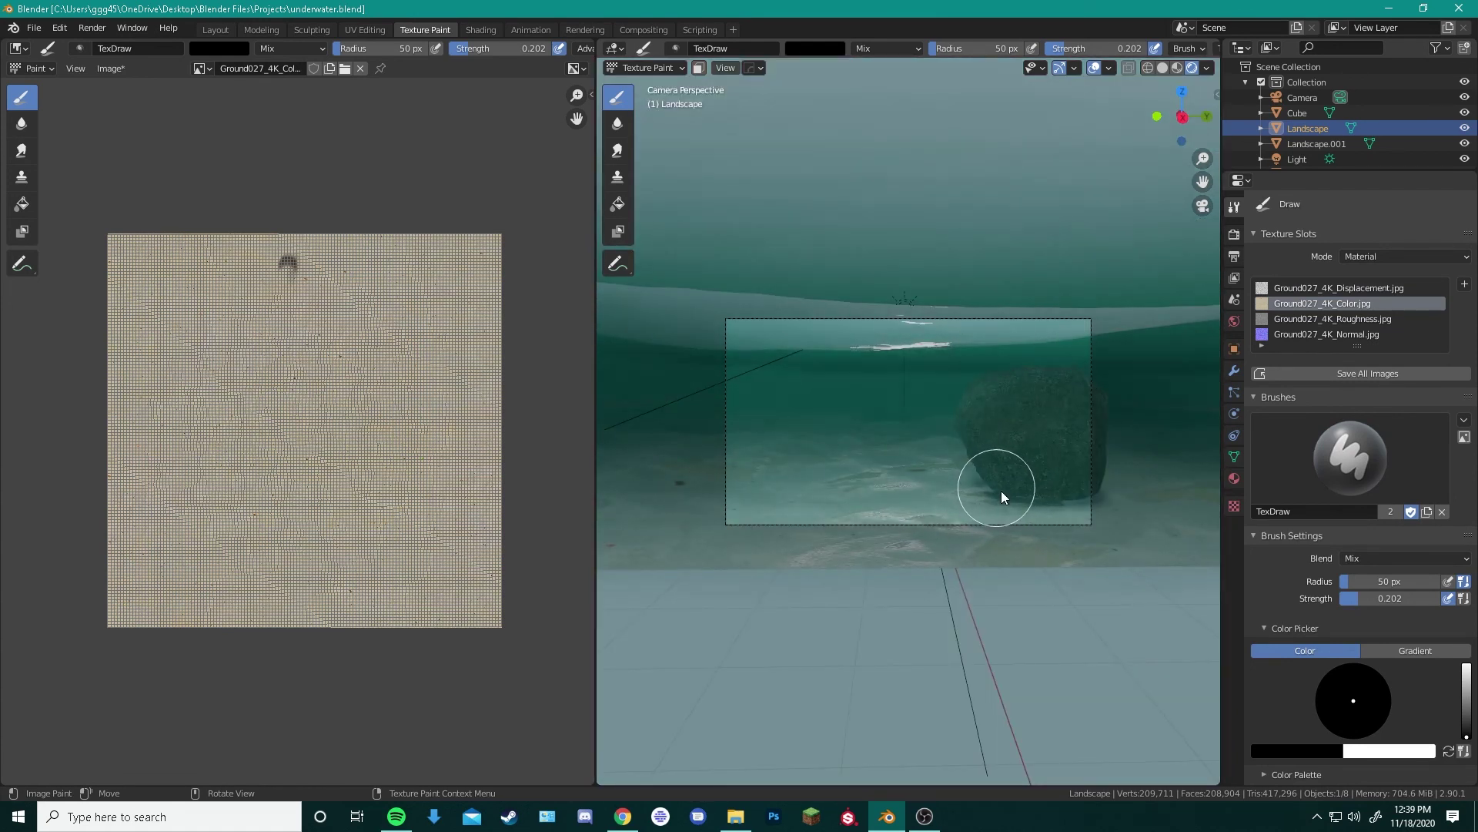
left_click_drag(1065, 497, 1075, 500)
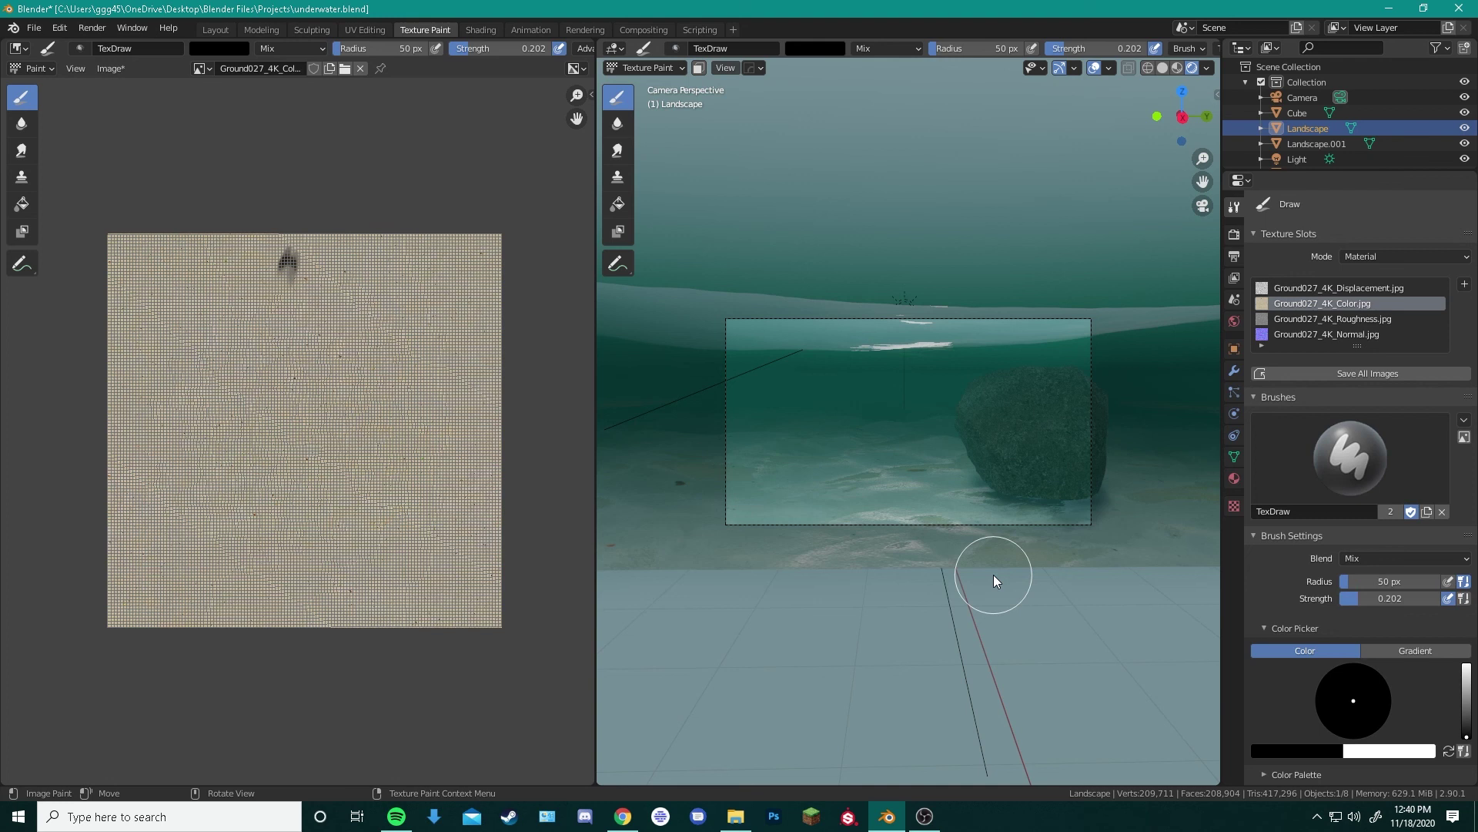
Save all painted texture images and underwater.blend
left_click(1308, 374)
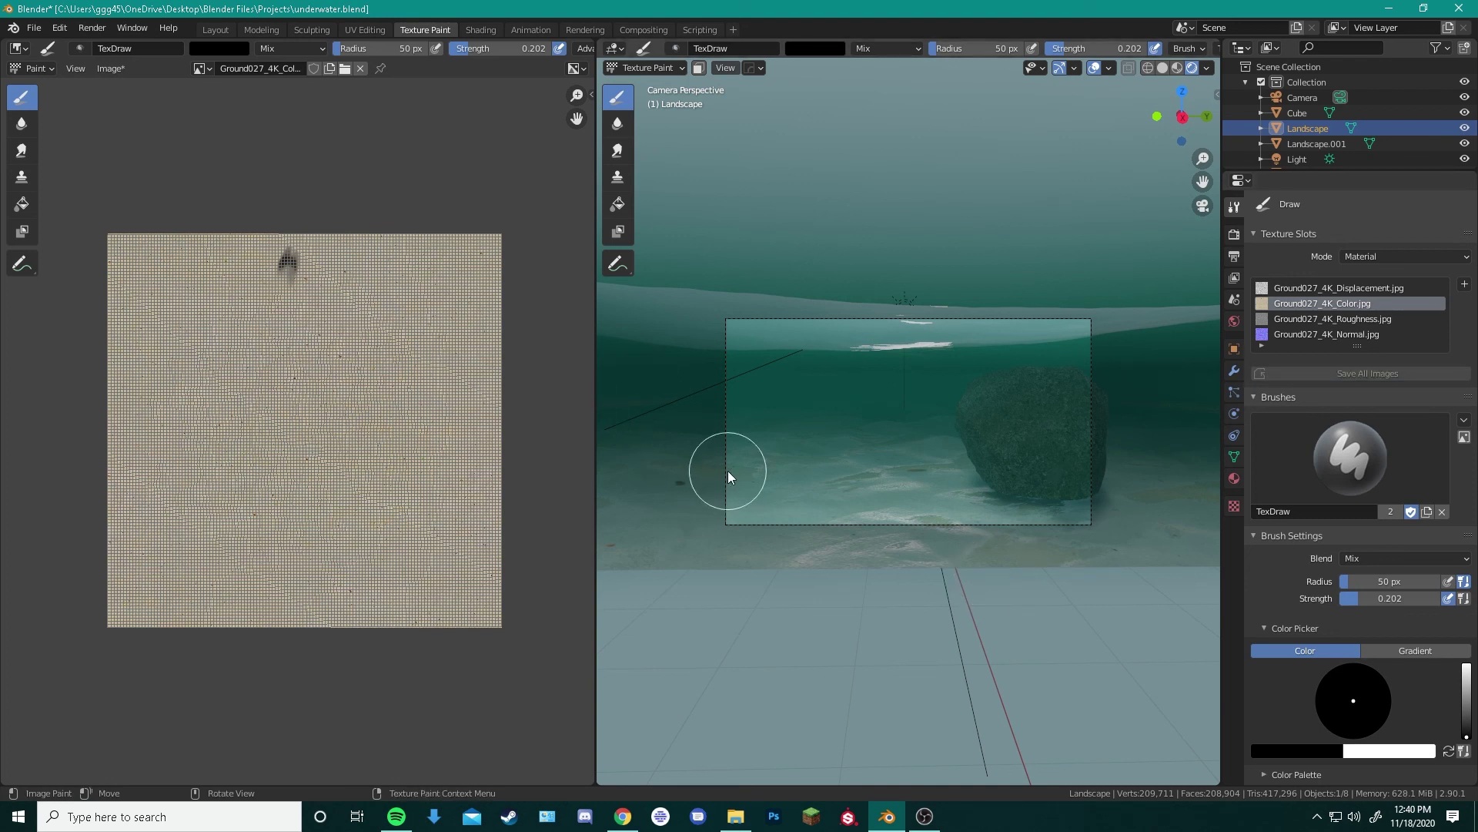
key("ctrl+s")
scroll(914, 516, "up", 2)
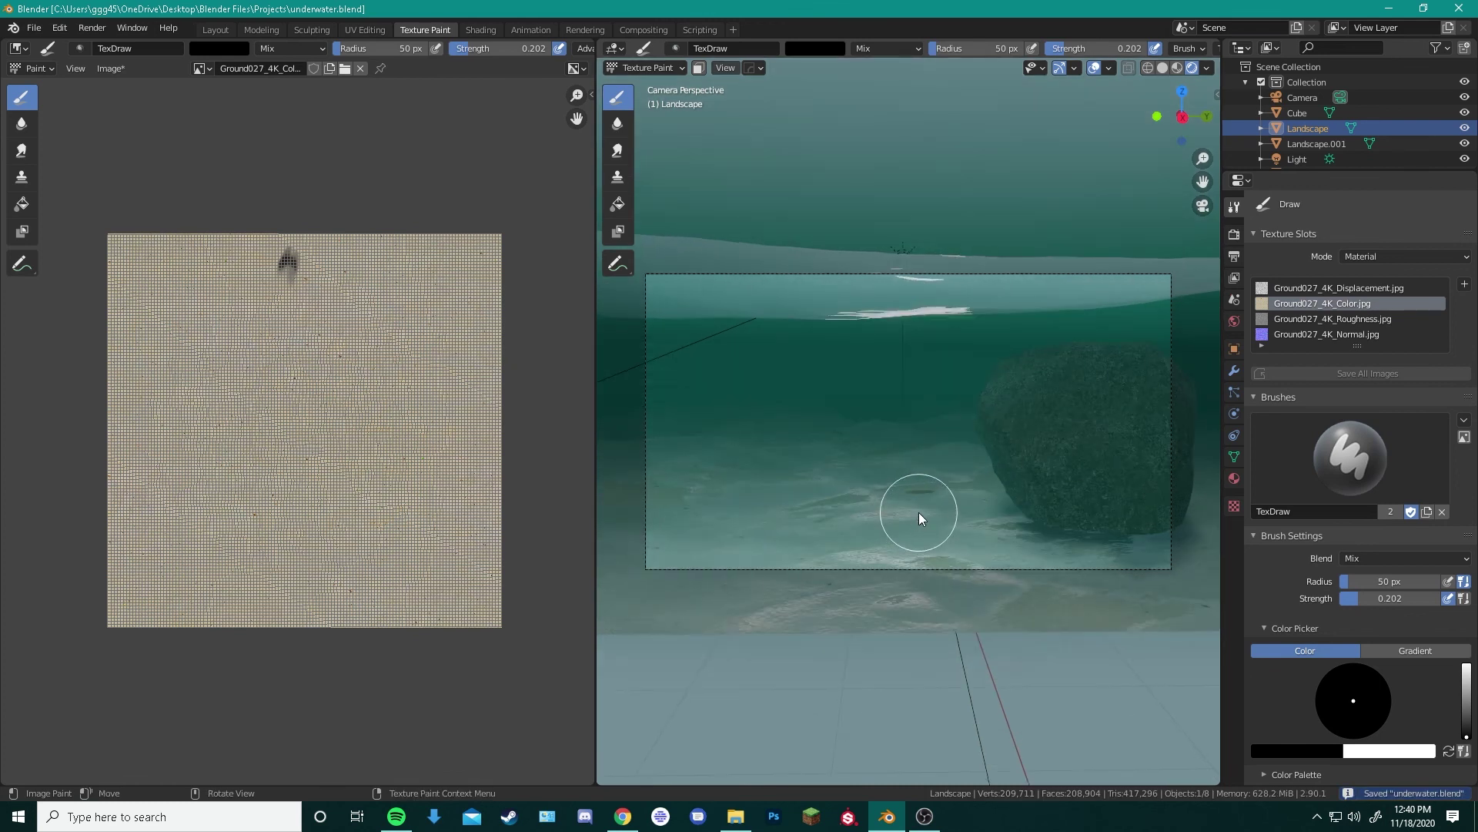